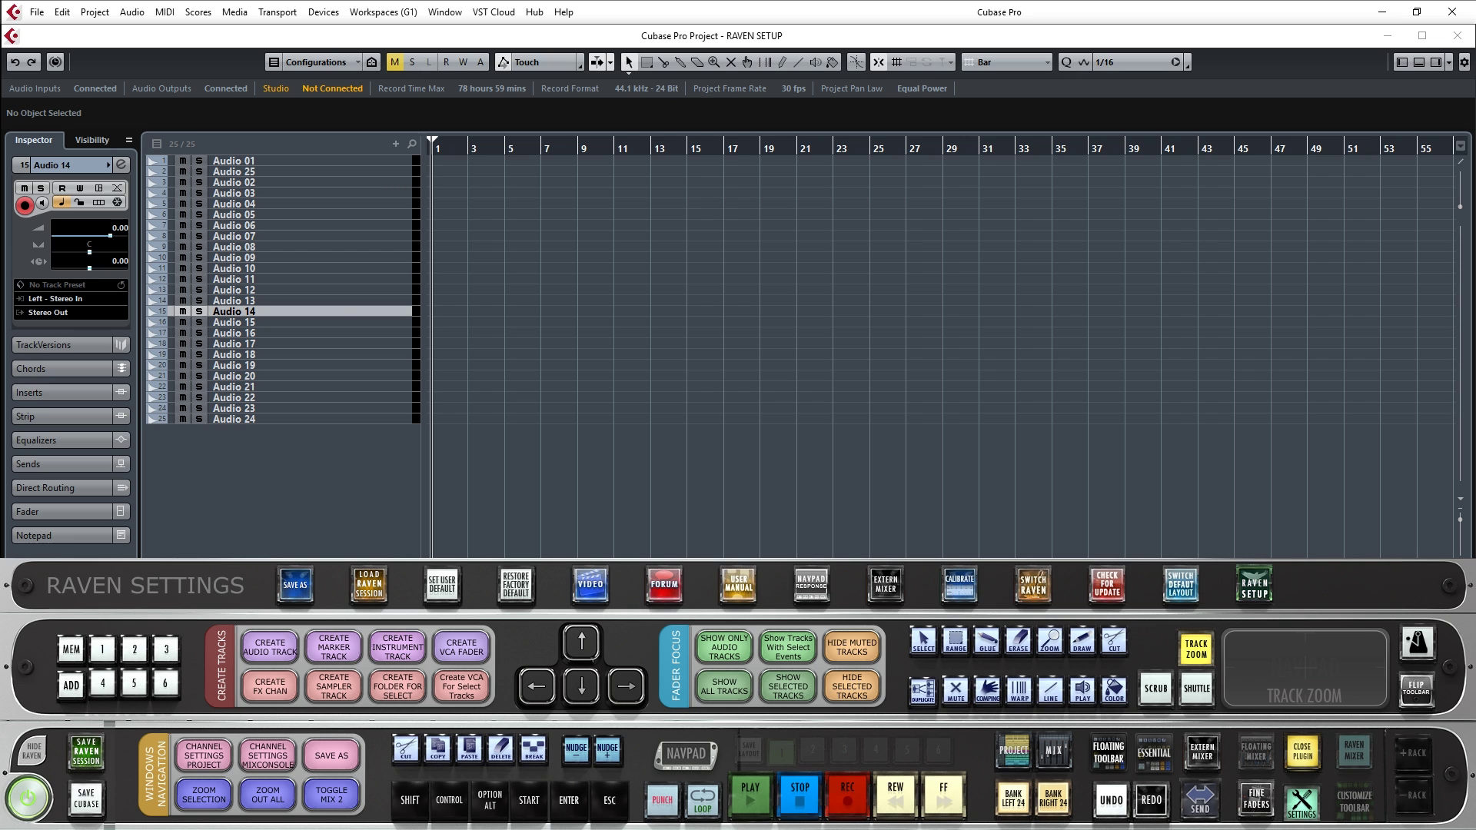
# - Run the RAVEN setup, adding the V-Control Pro remote device and choosing its track bank in Device Setup
pyautogui.click(1254, 584)
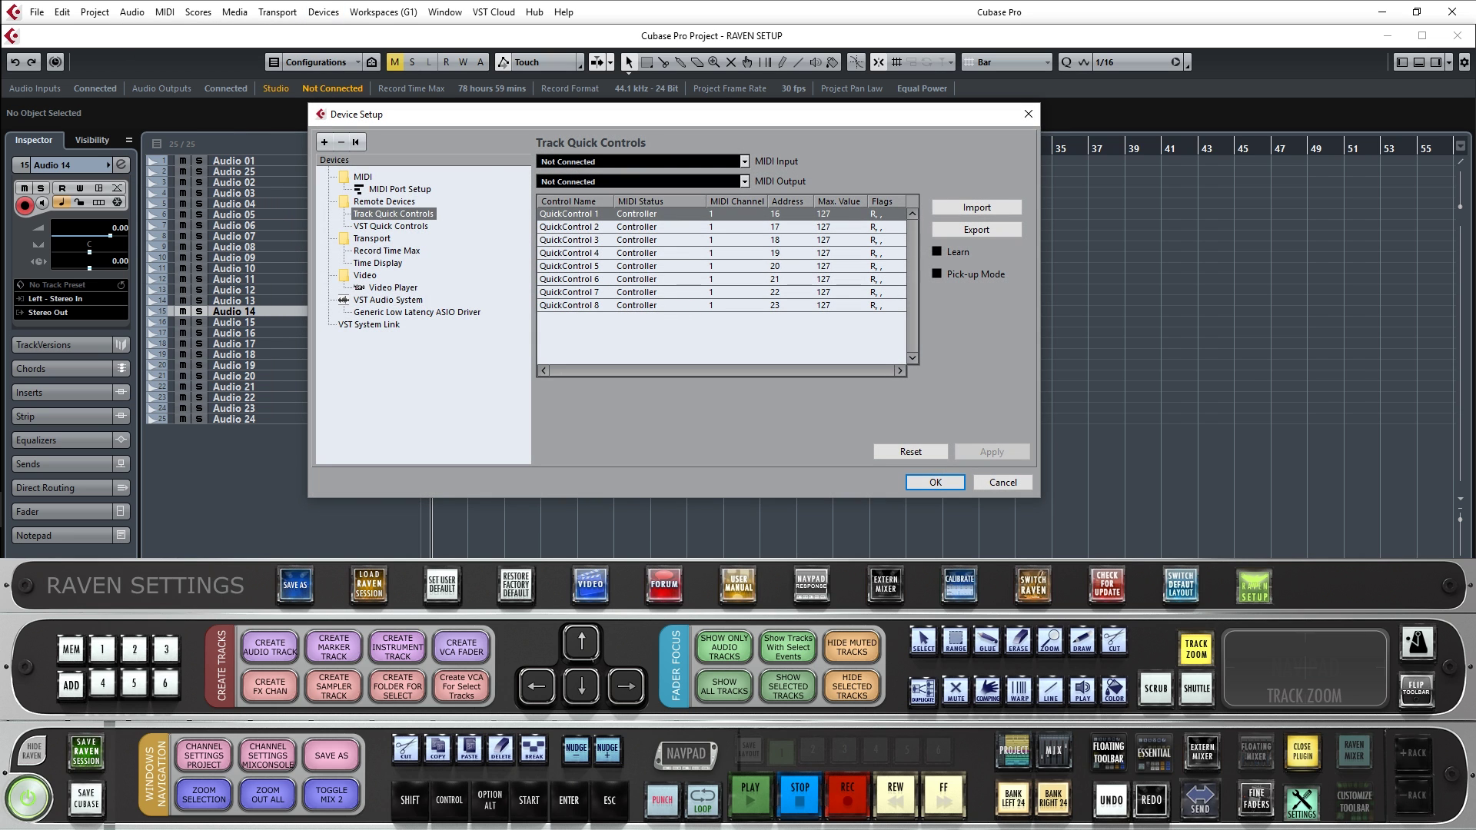
pyautogui.click(325, 141)
pyautogui.click(399, 461)
pyautogui.click(582, 420)
pyautogui.click(582, 440)
pyautogui.click(720, 520)
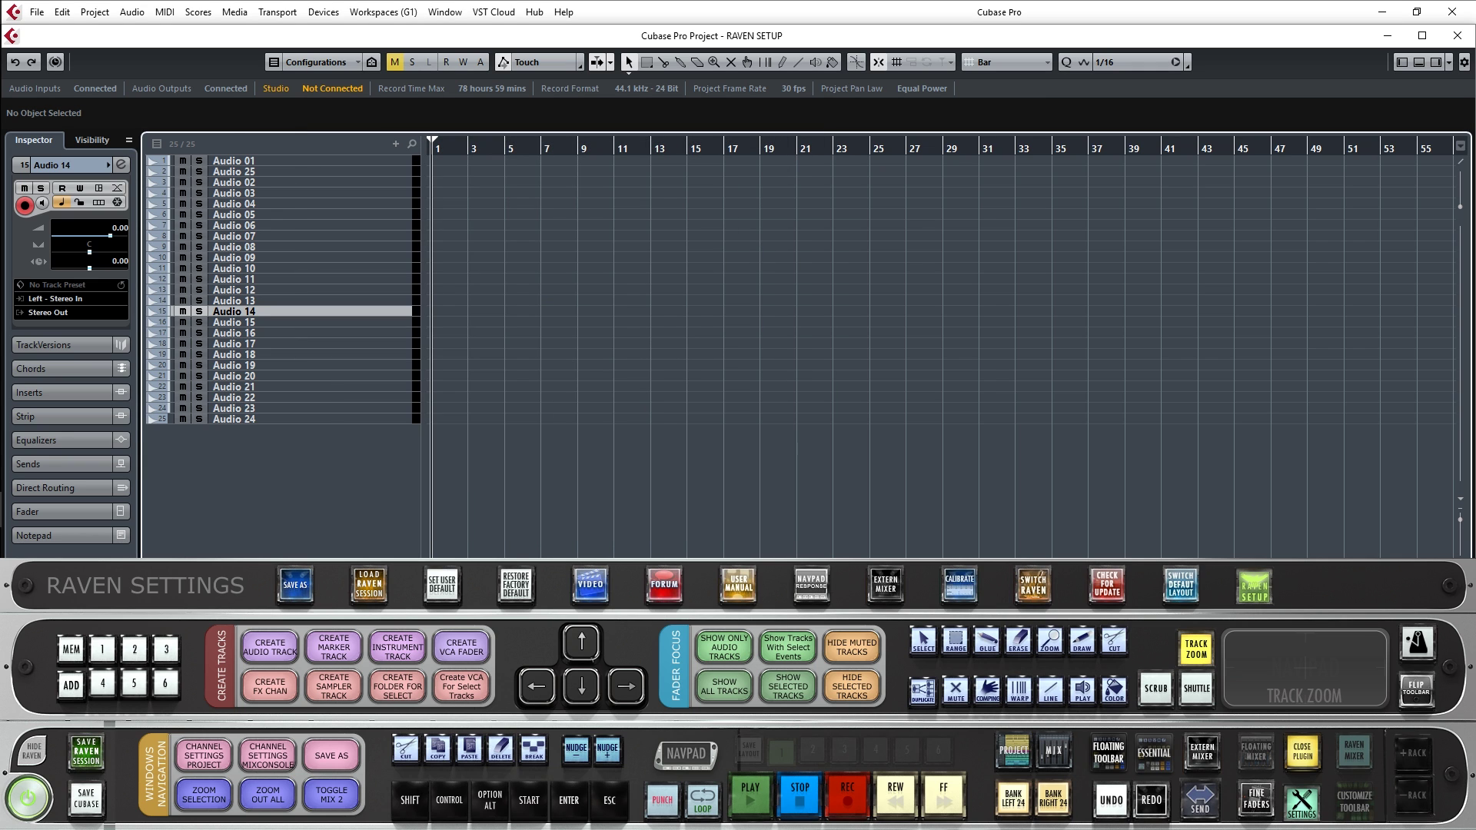
# - Turn off Sync Selection in Project Window and MixConsole in the Project & MixConsole editing preferences, and open the key commands
pyautogui.click(36, 11)
pyautogui.click(54, 372)
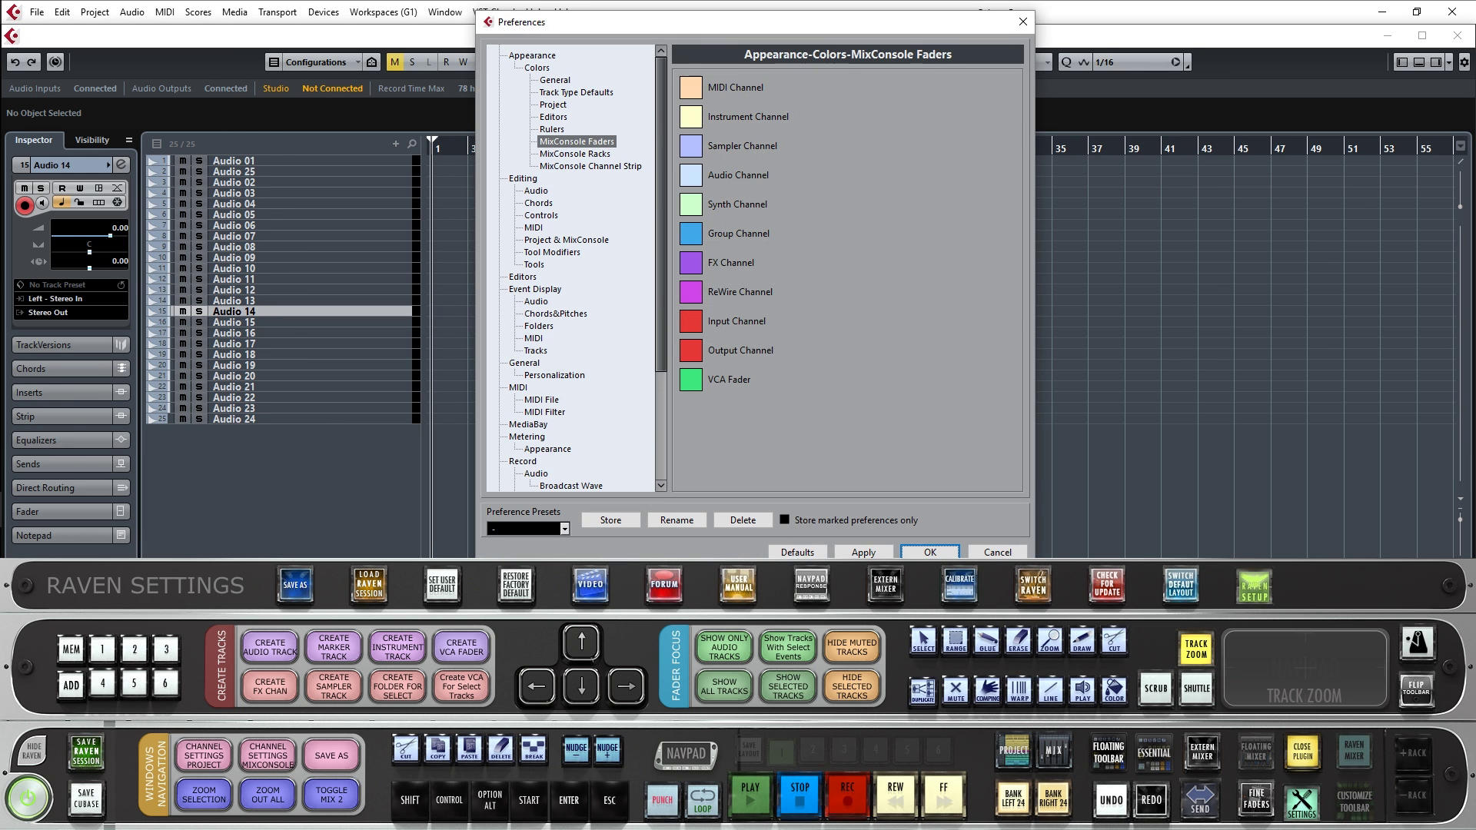
pyautogui.click(567, 240)
pyautogui.click(683, 142)
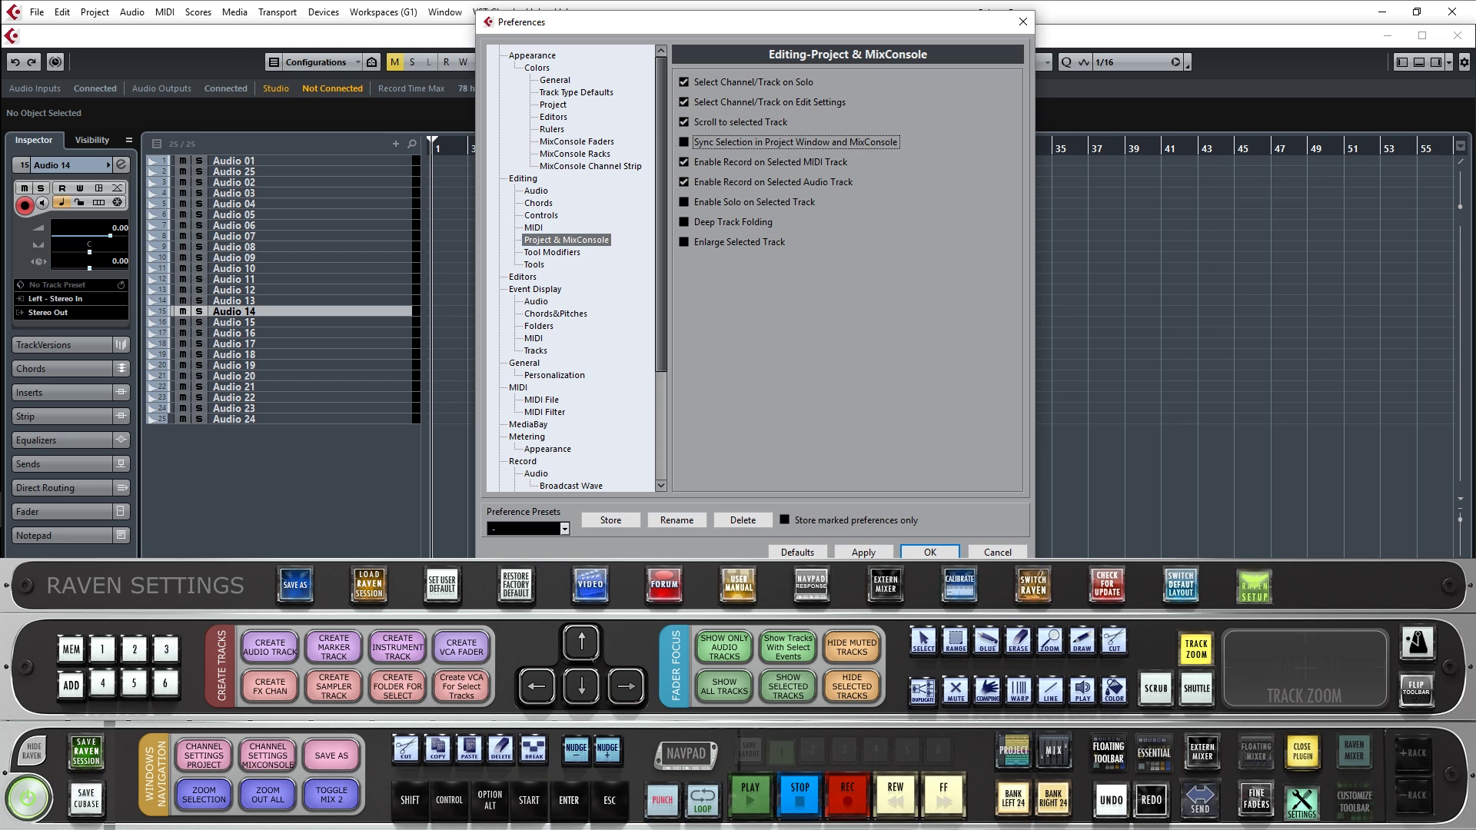
pyautogui.click(930, 552)
pyautogui.click(36, 11)
pyautogui.click(58, 388)
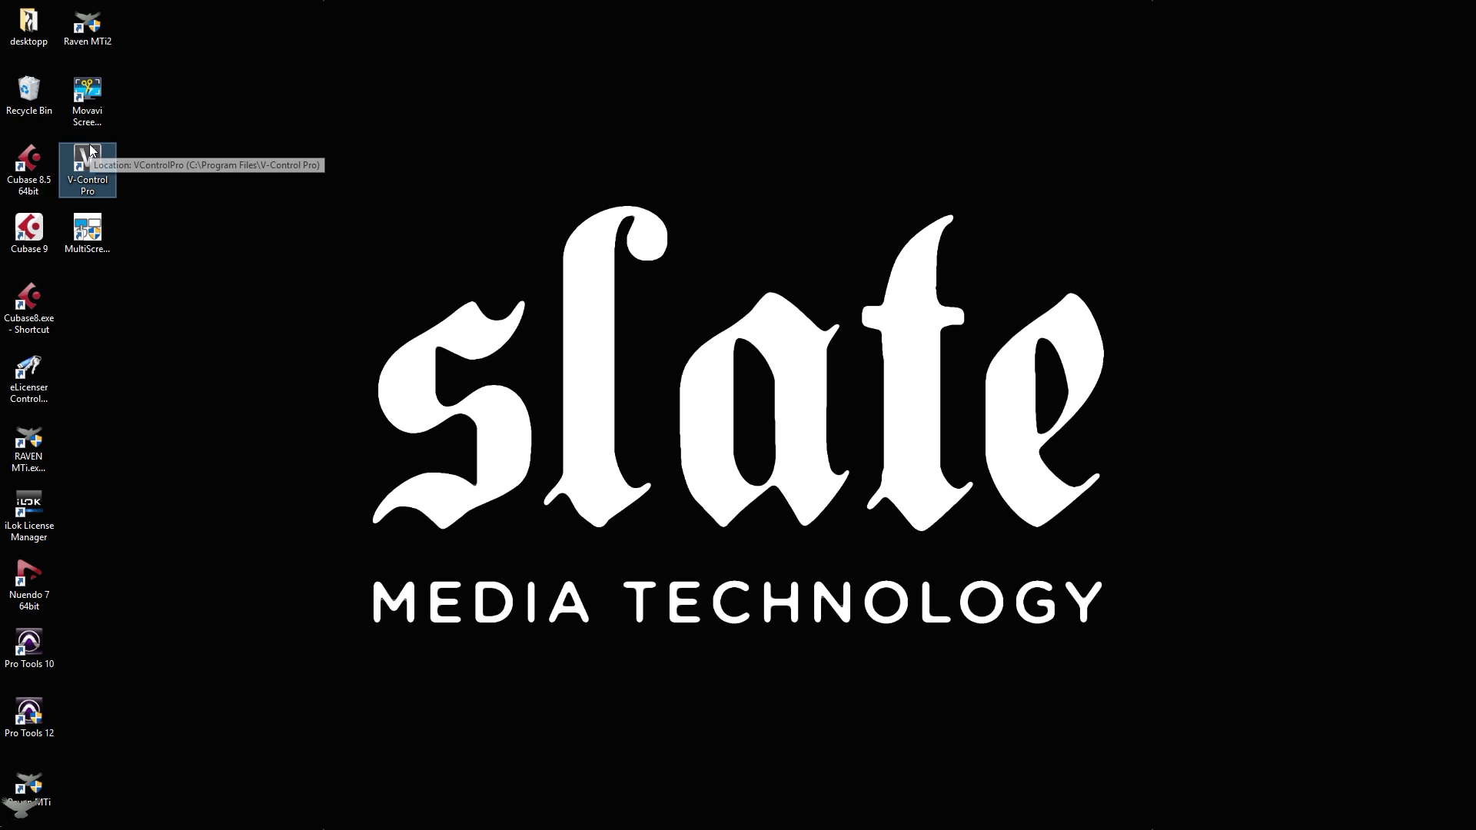
# - Switch to Cubase from the desktop and load the Steinberg Raven Keys preset for the key commands
pyautogui.moveTo(16, 359)
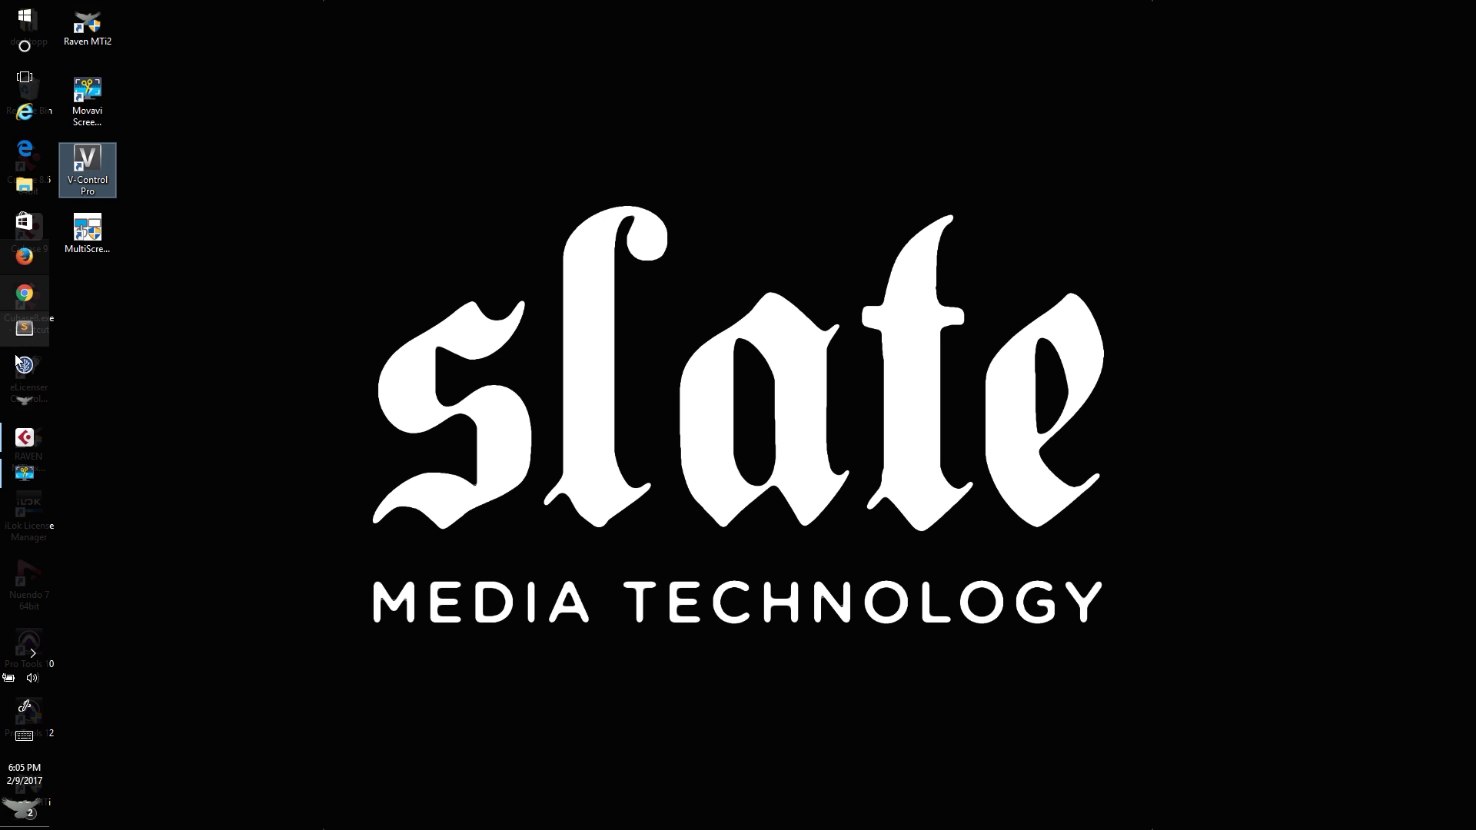
pyautogui.click(28, 436)
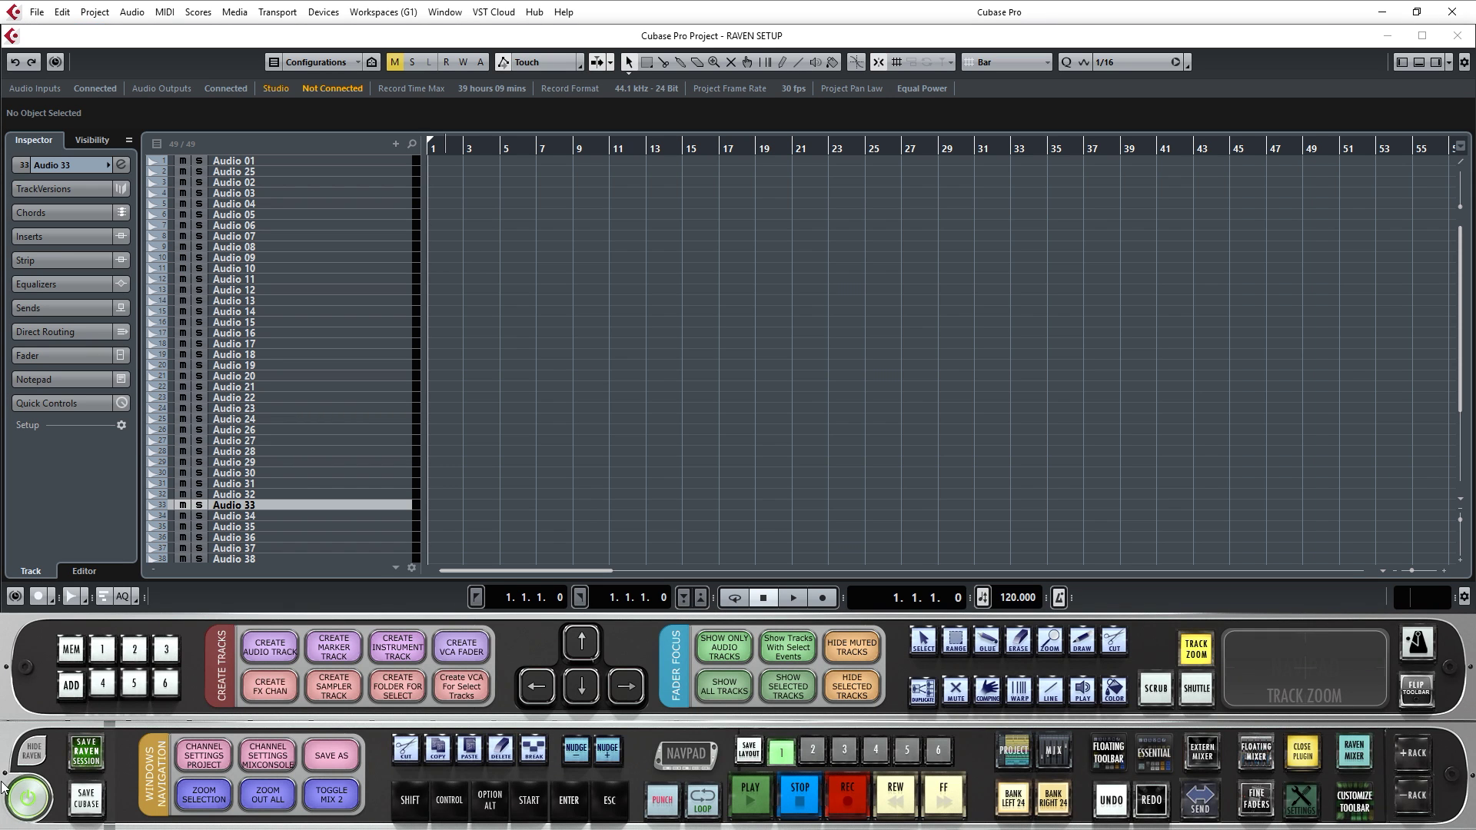
pyautogui.click(44, 16)
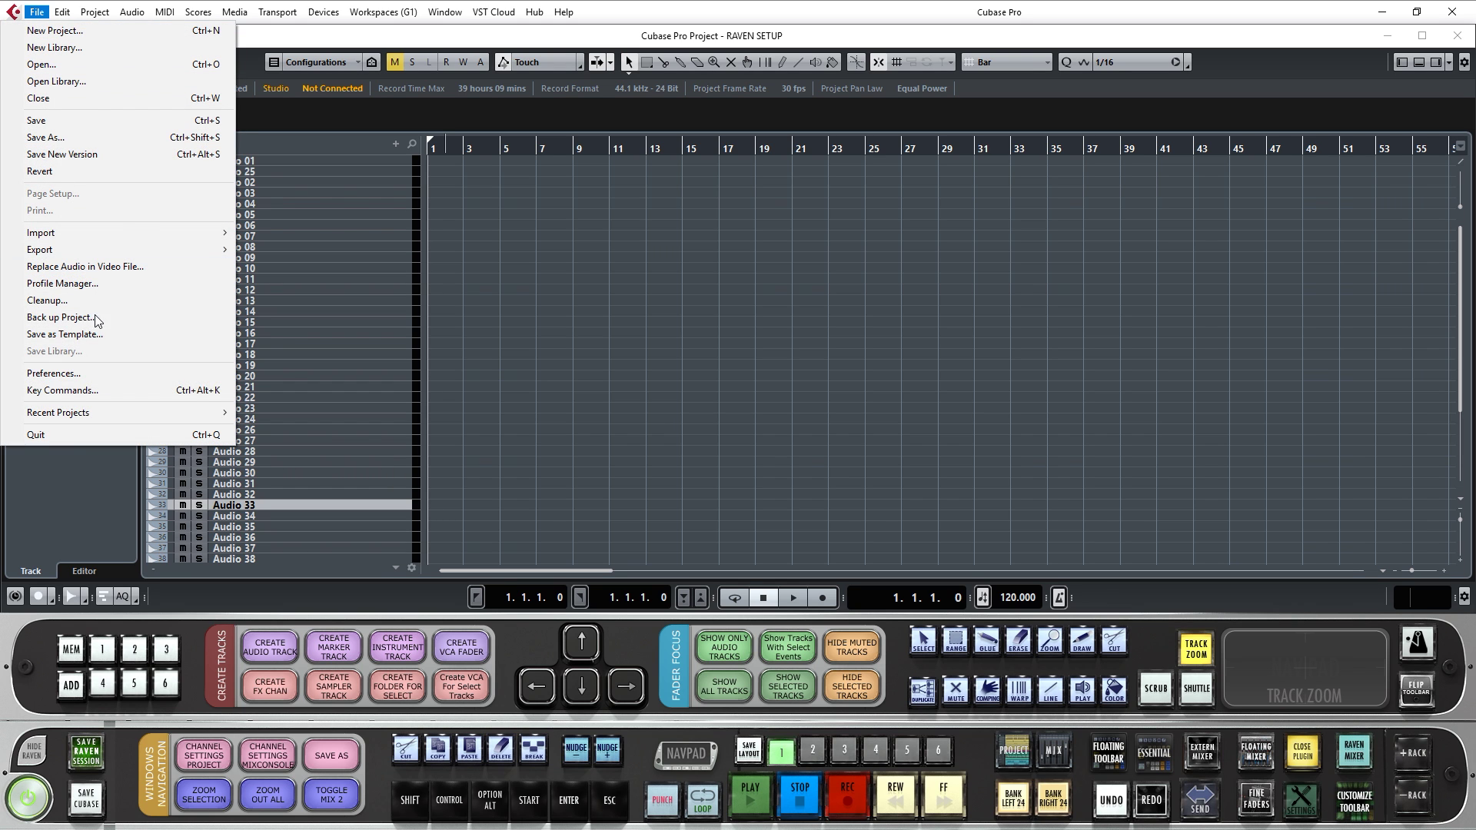
pyautogui.click(117, 392)
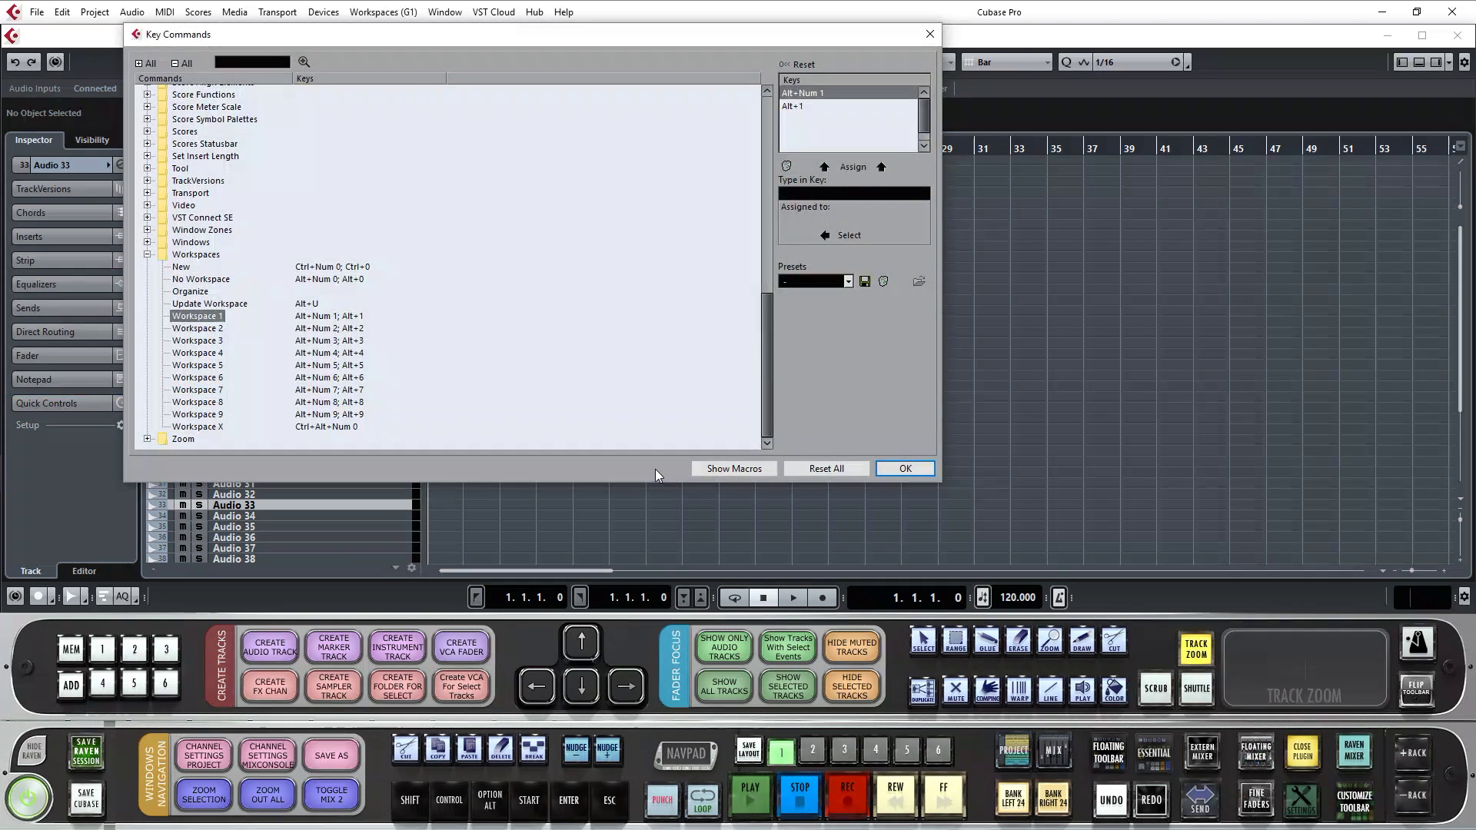
pyautogui.click(848, 281)
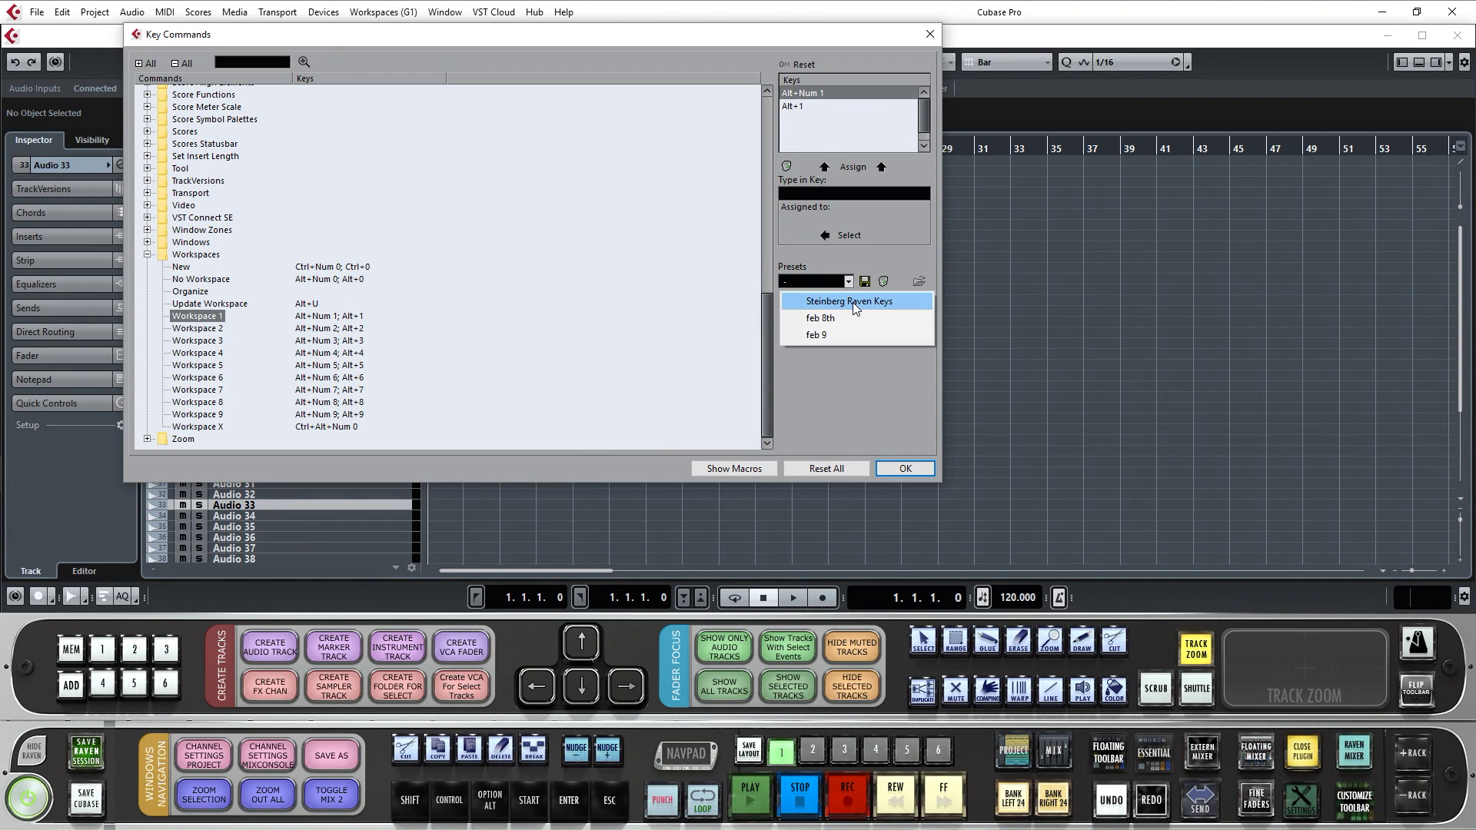
pyautogui.click(853, 305)
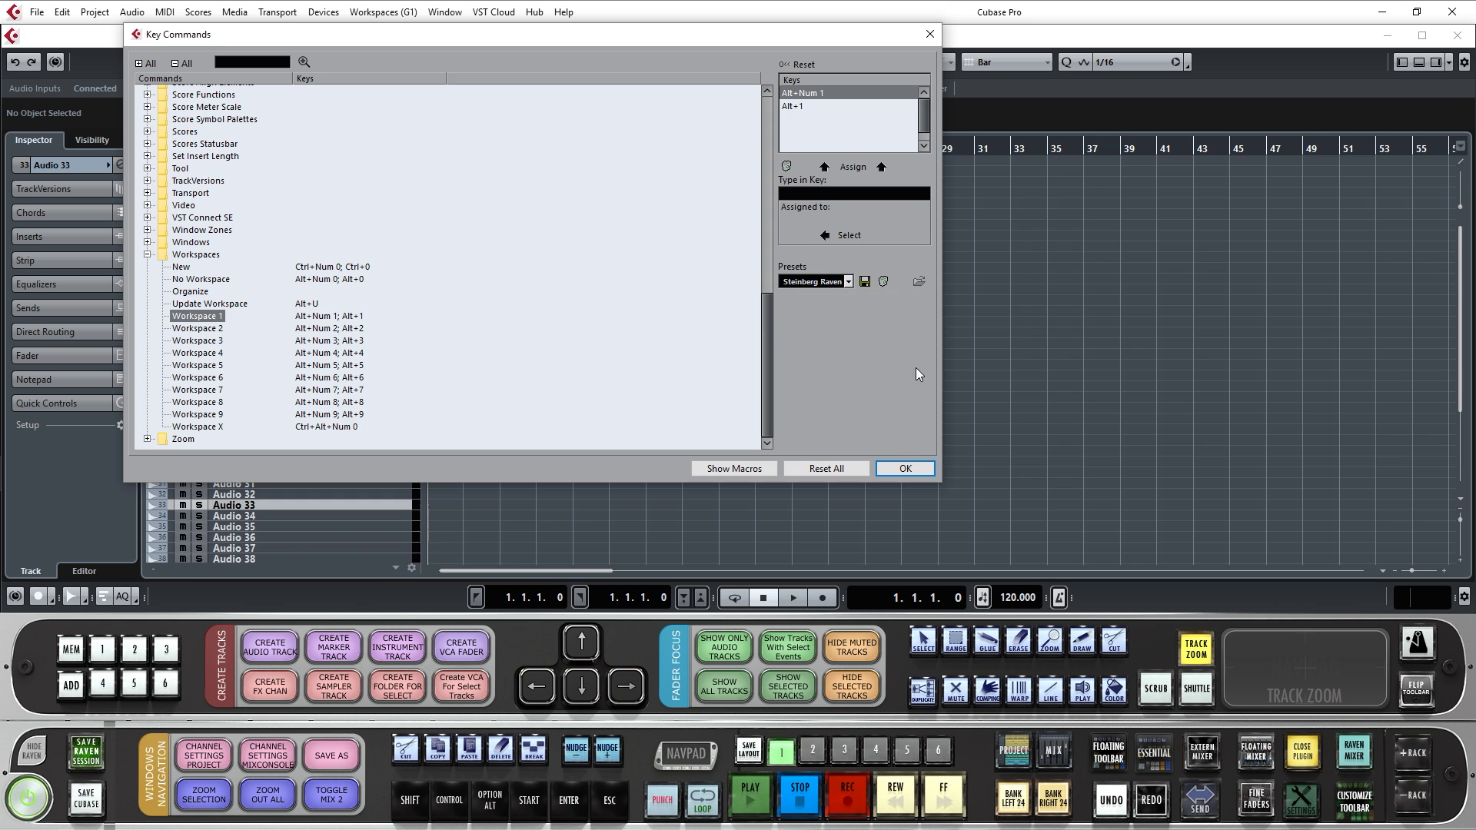
pyautogui.click(889, 469)
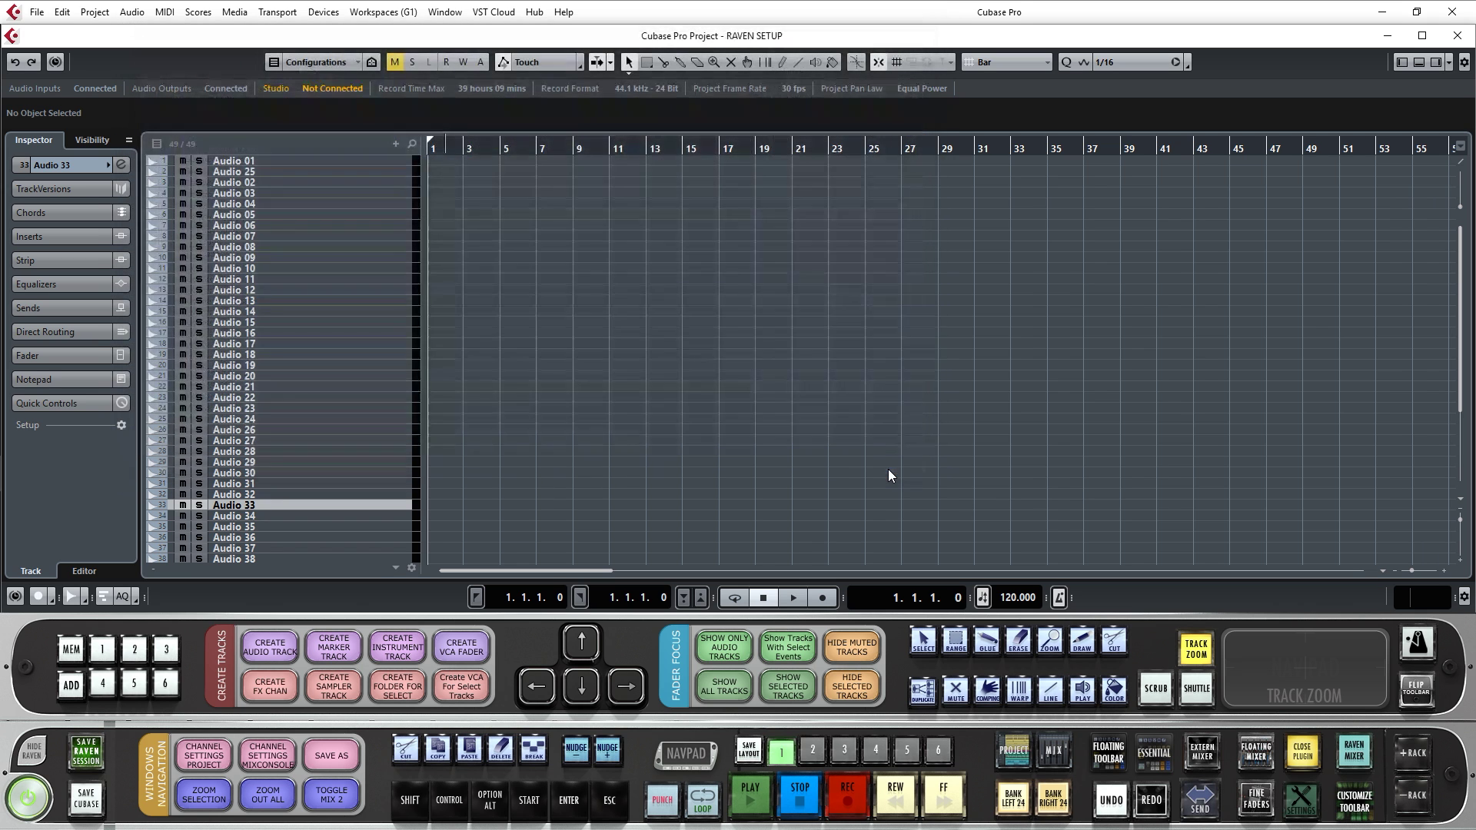
# - Examine the key assignments of the Workspace 3 and Workspace 1 commands in the key commands list
pyautogui.click(37, 13)
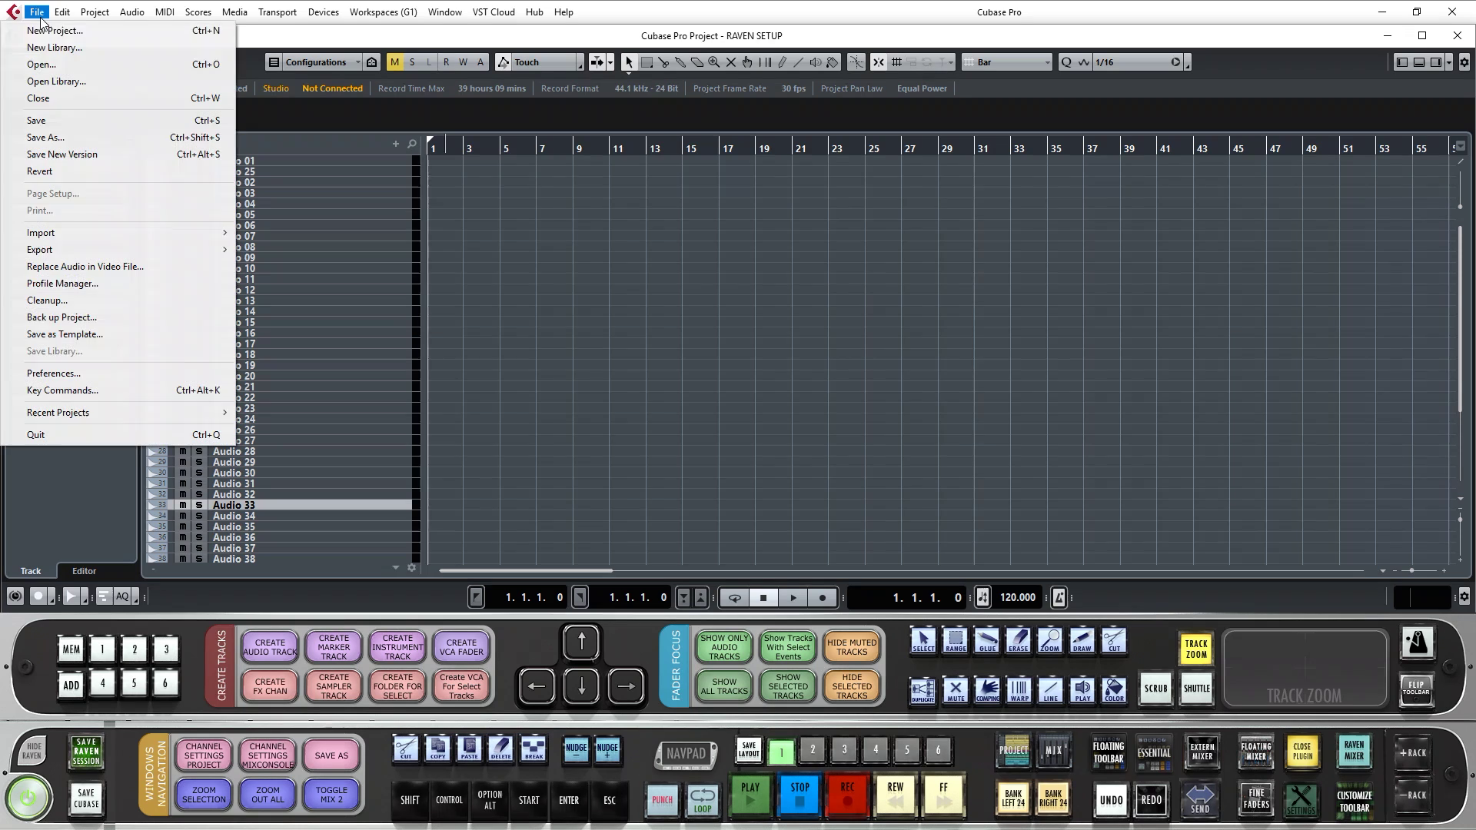
pyautogui.click(87, 383)
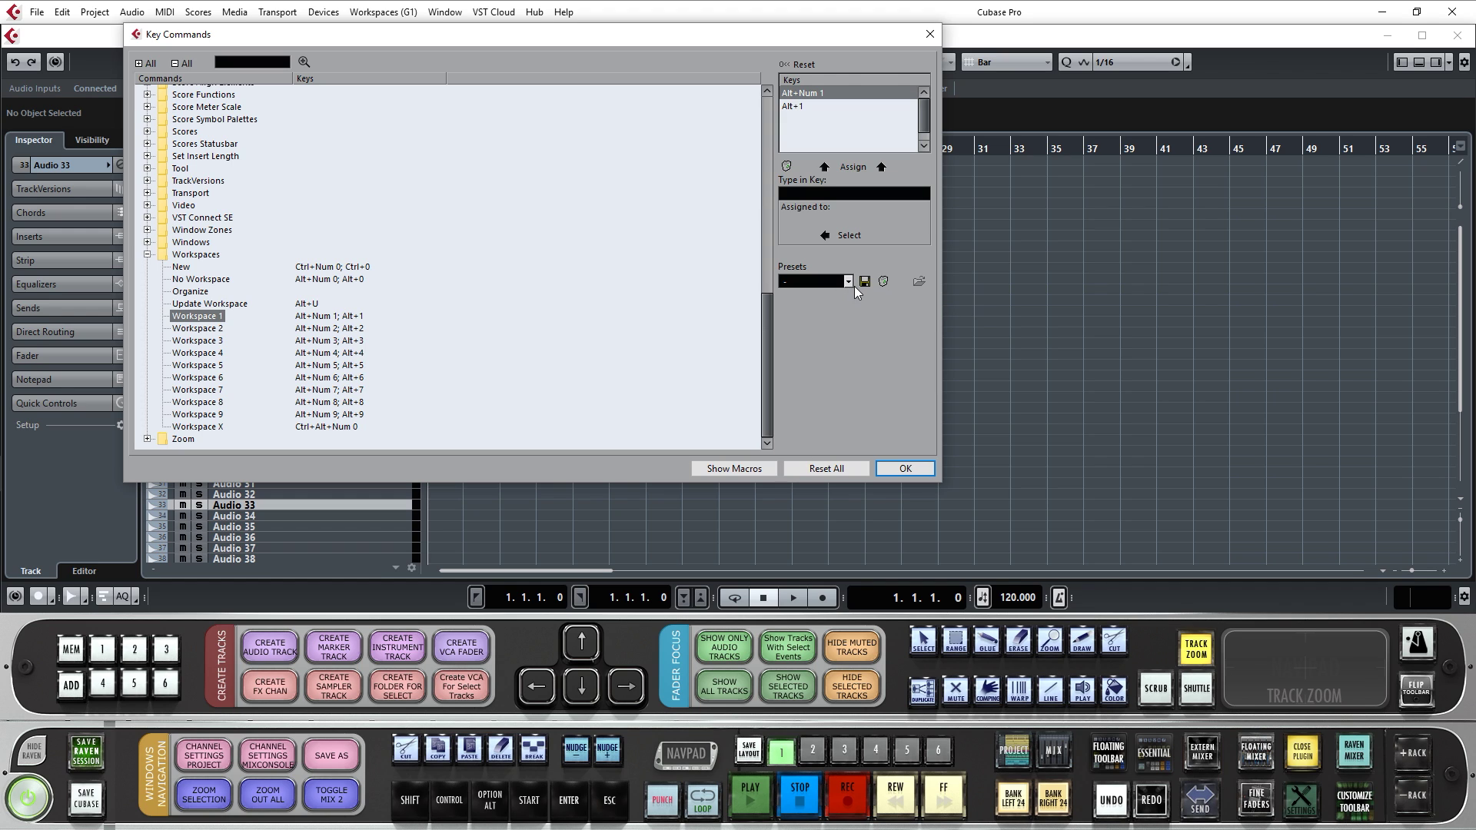
pyautogui.click(186, 342)
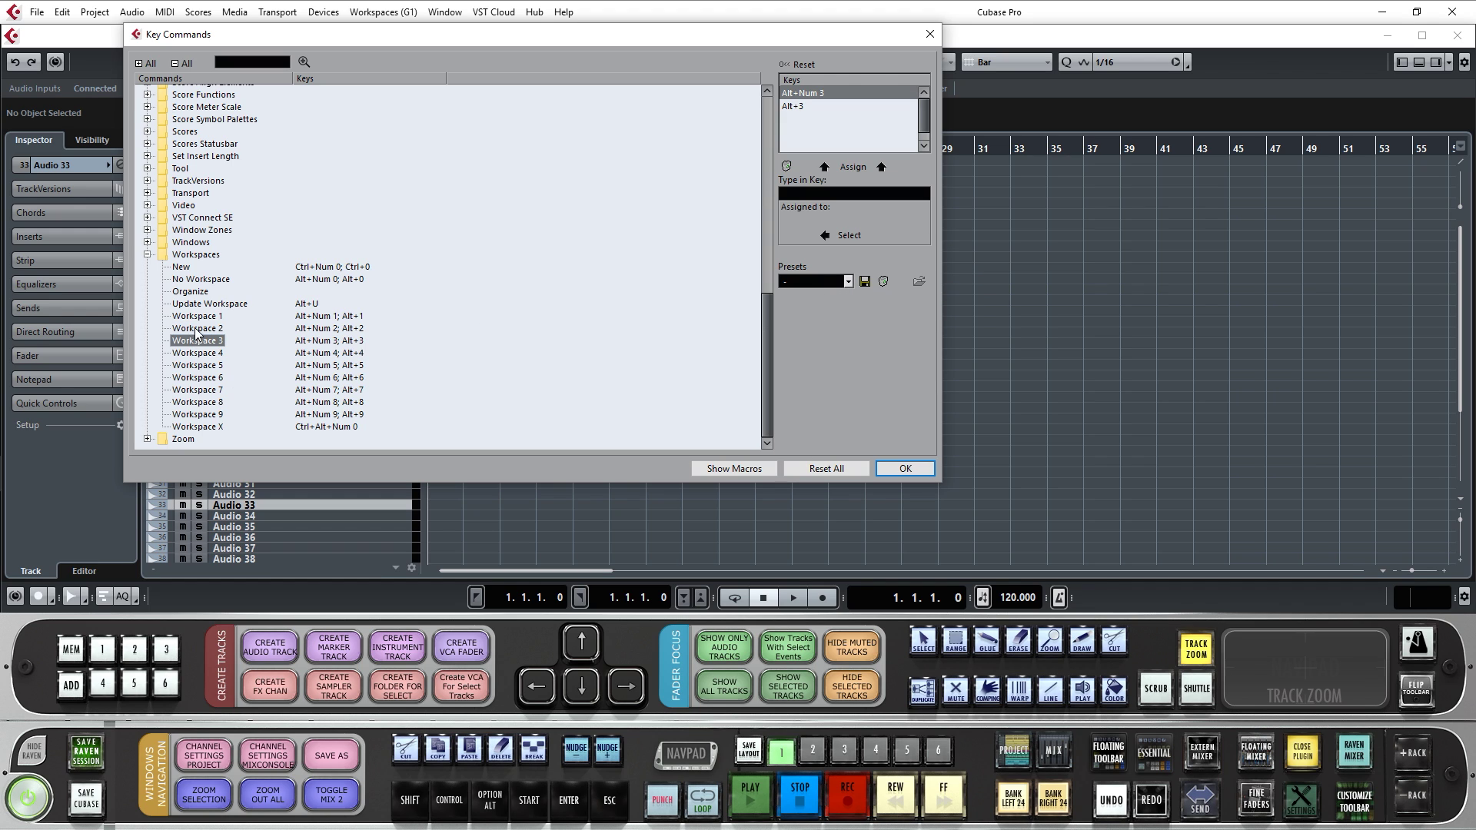
pyautogui.click(202, 318)
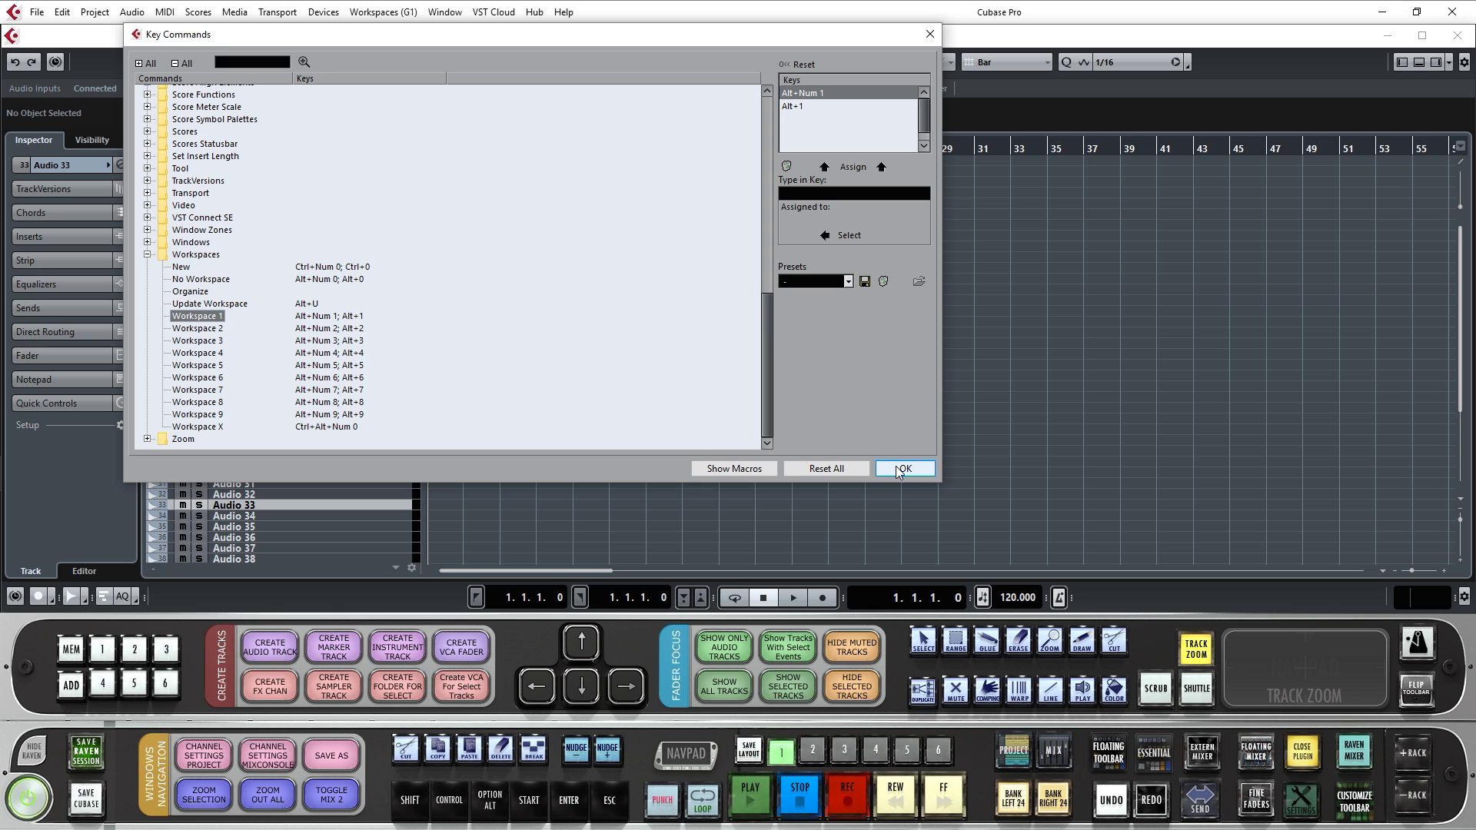
pyautogui.click(902, 468)
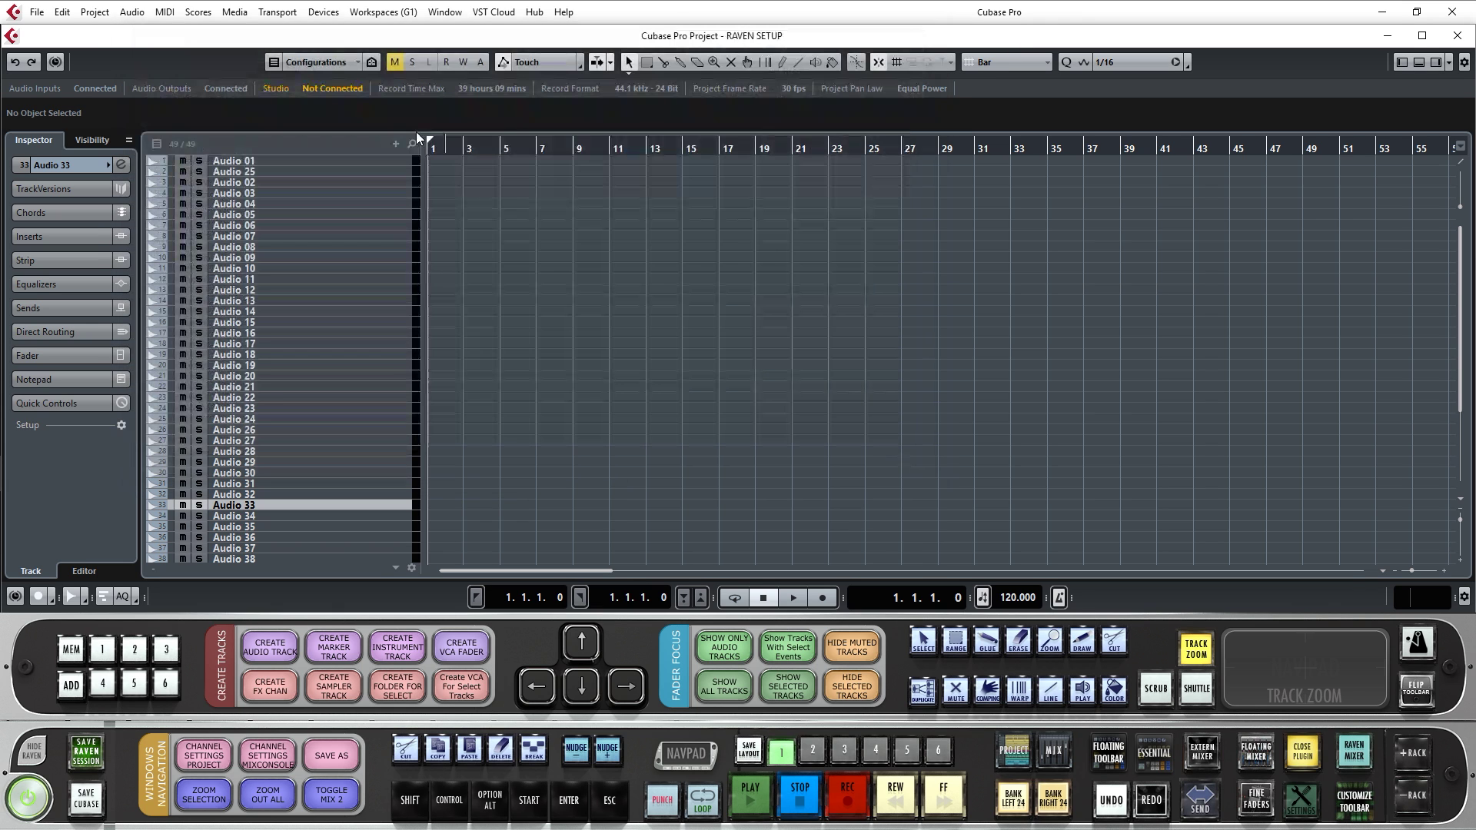
# - Add V-Control Pro as a remote device in Device Setup with its bank set to 24 Tracks
pyautogui.click(321, 12)
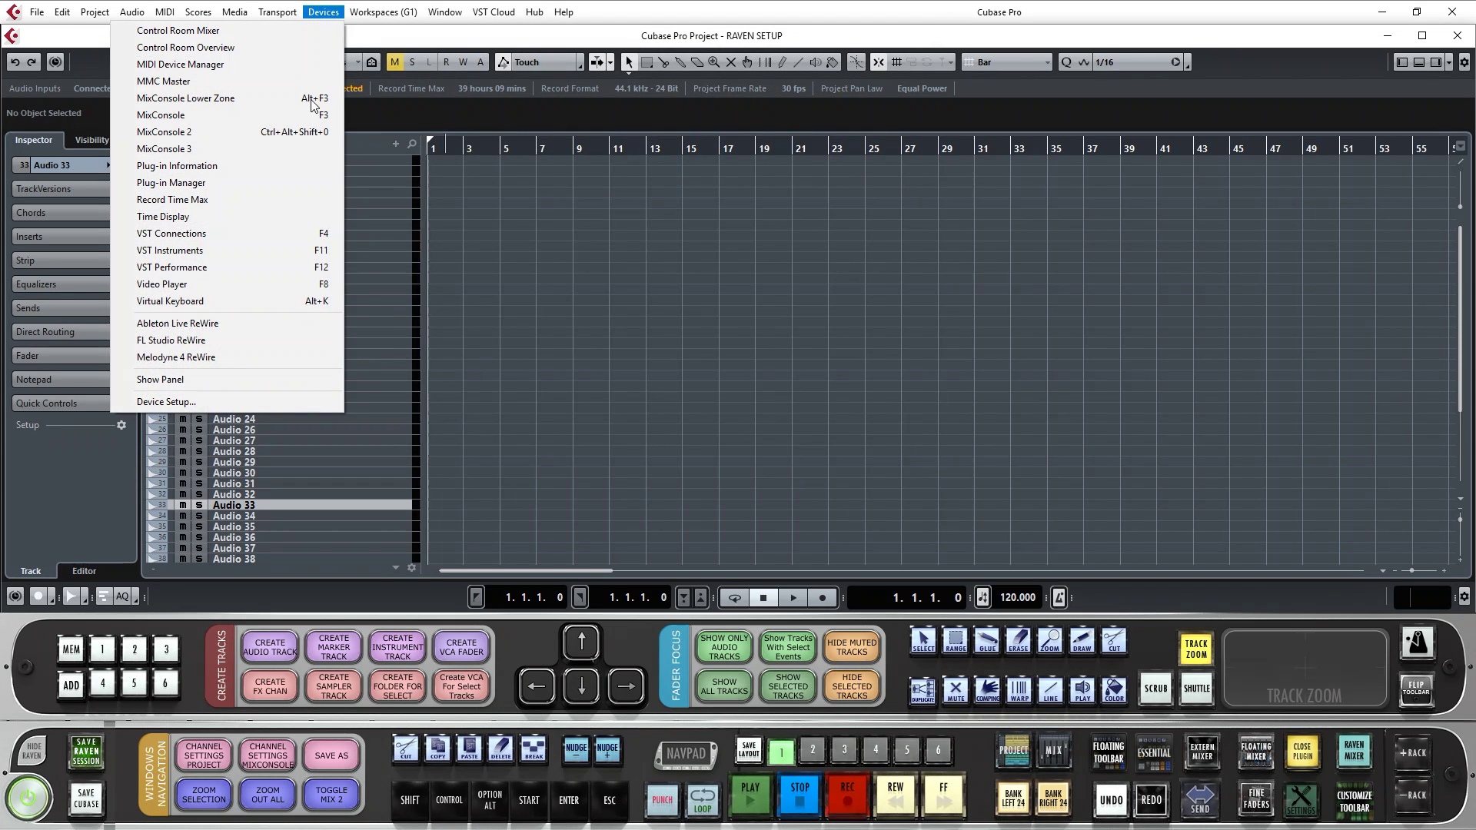
pyautogui.click(259, 402)
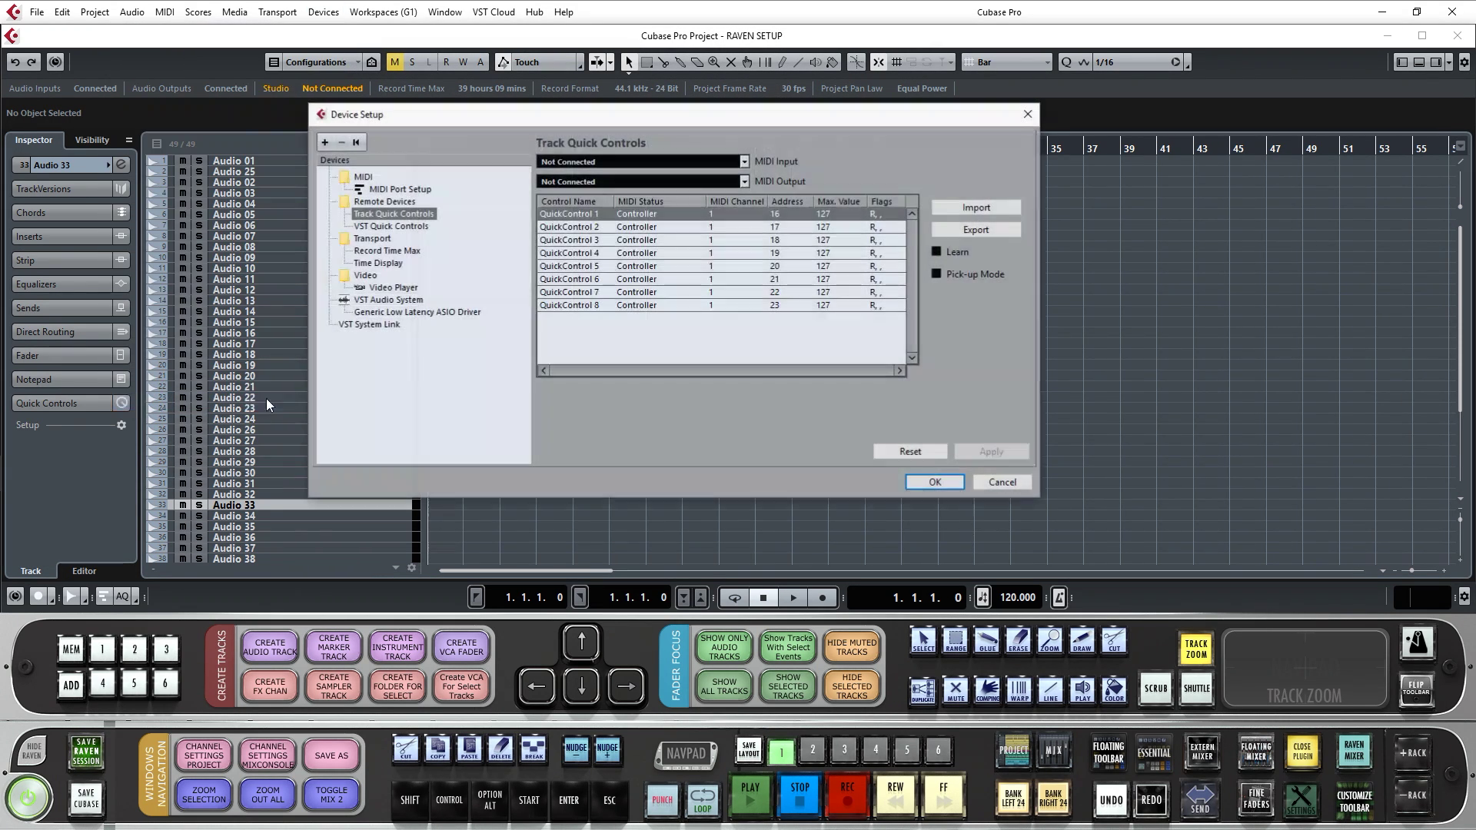
pyautogui.click(325, 144)
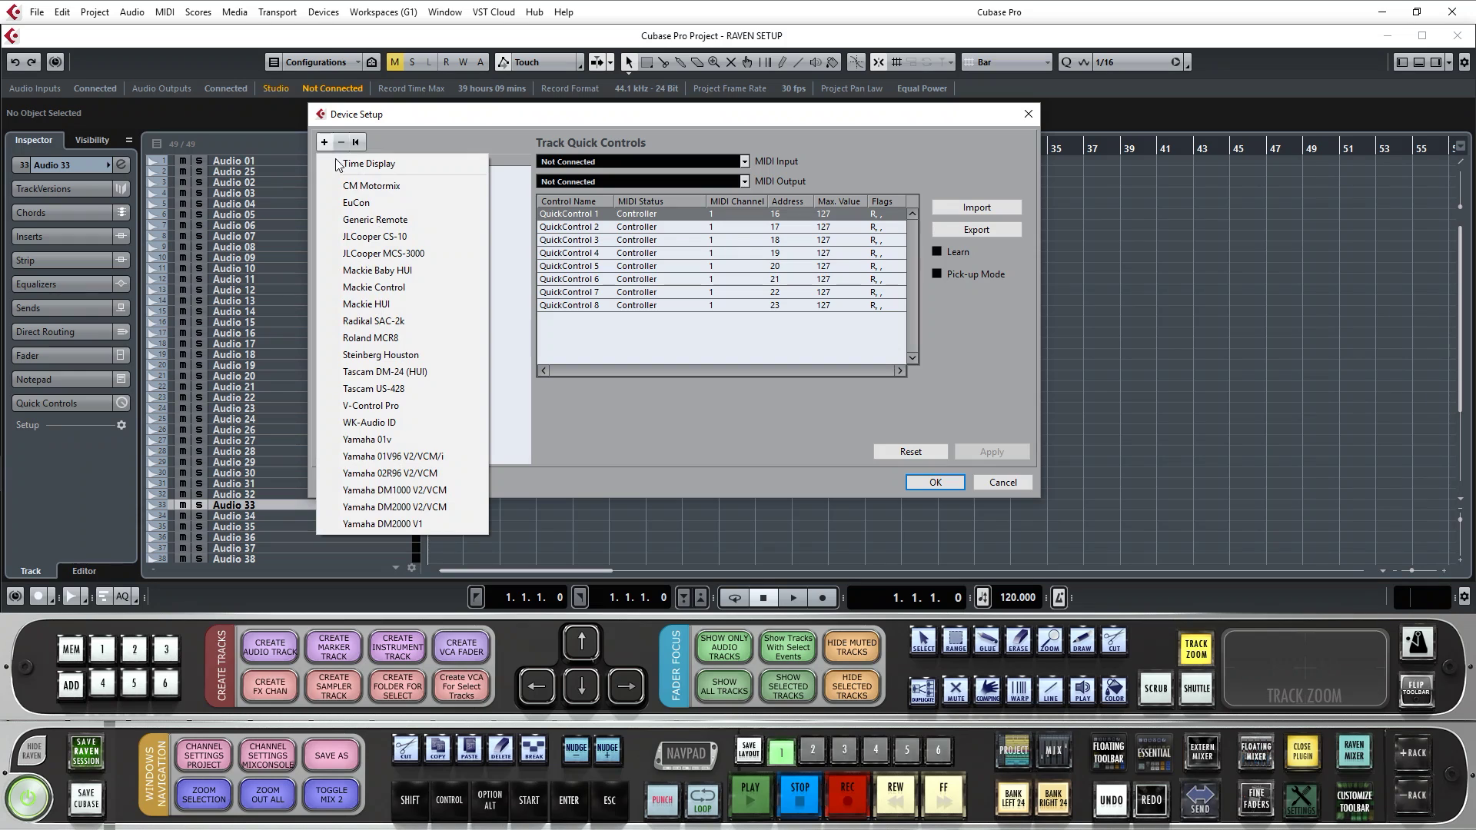
pyautogui.click(406, 406)
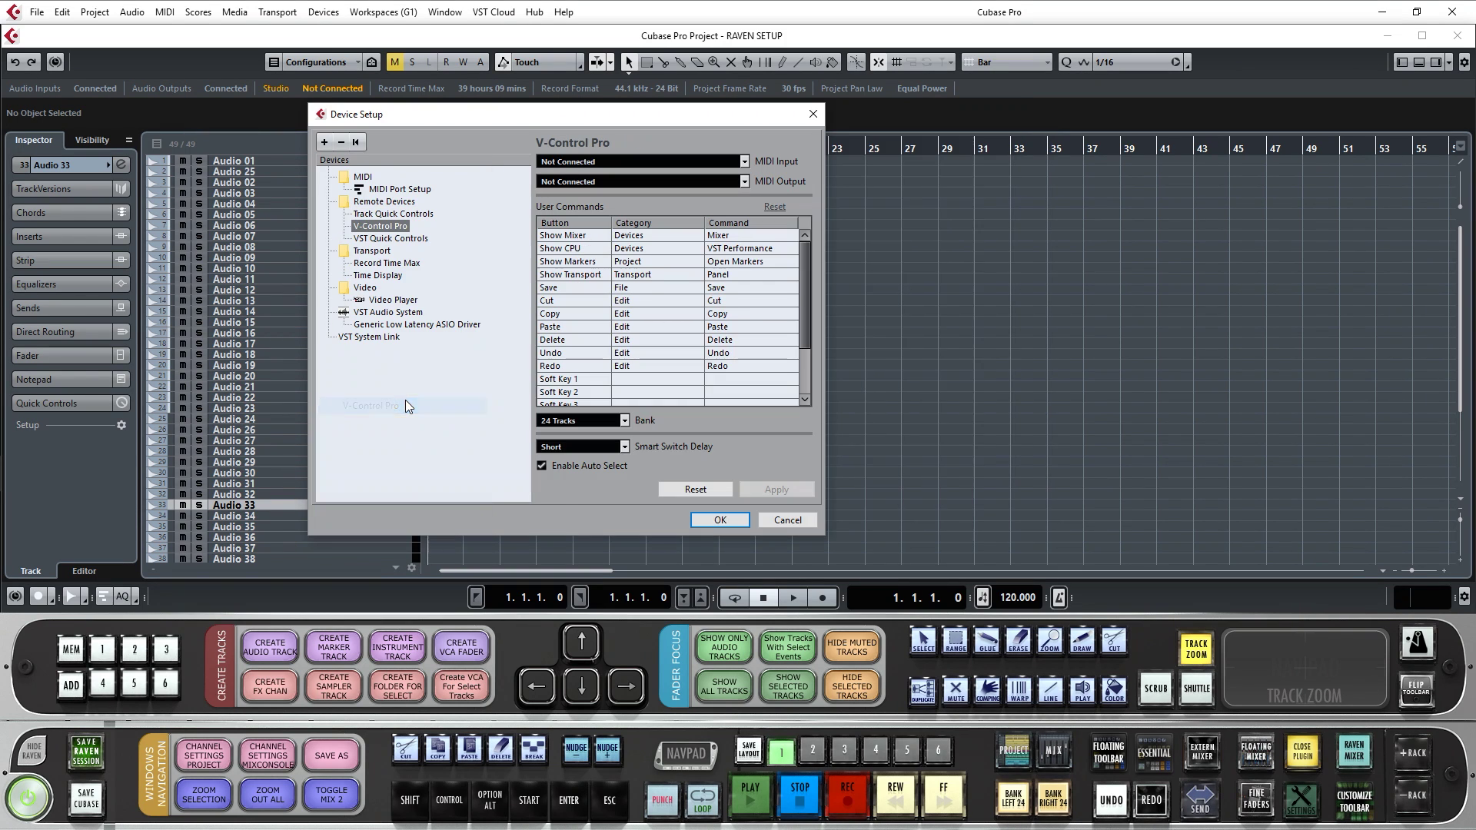
pyautogui.click(624, 421)
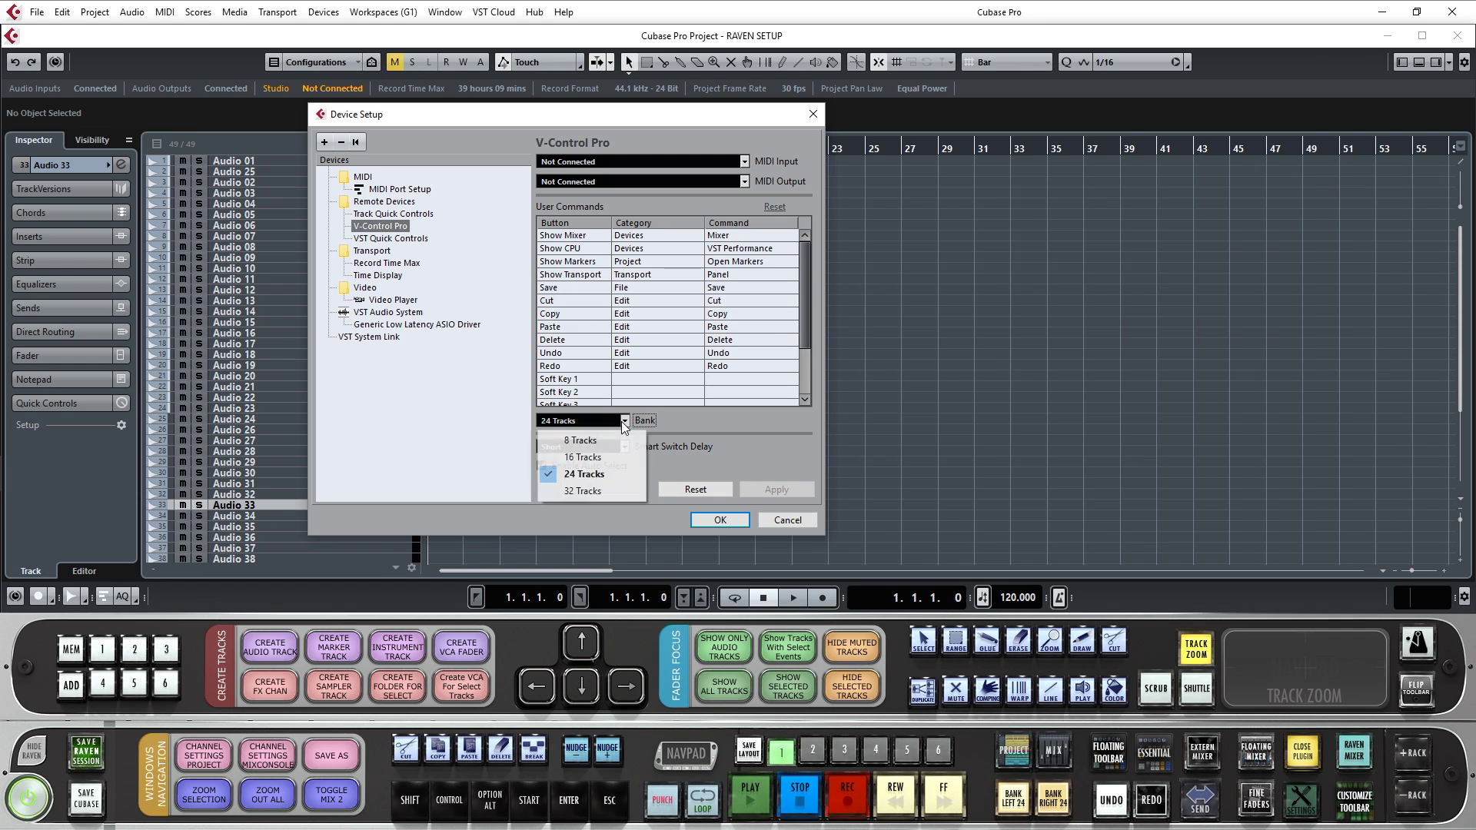
pyautogui.click(598, 472)
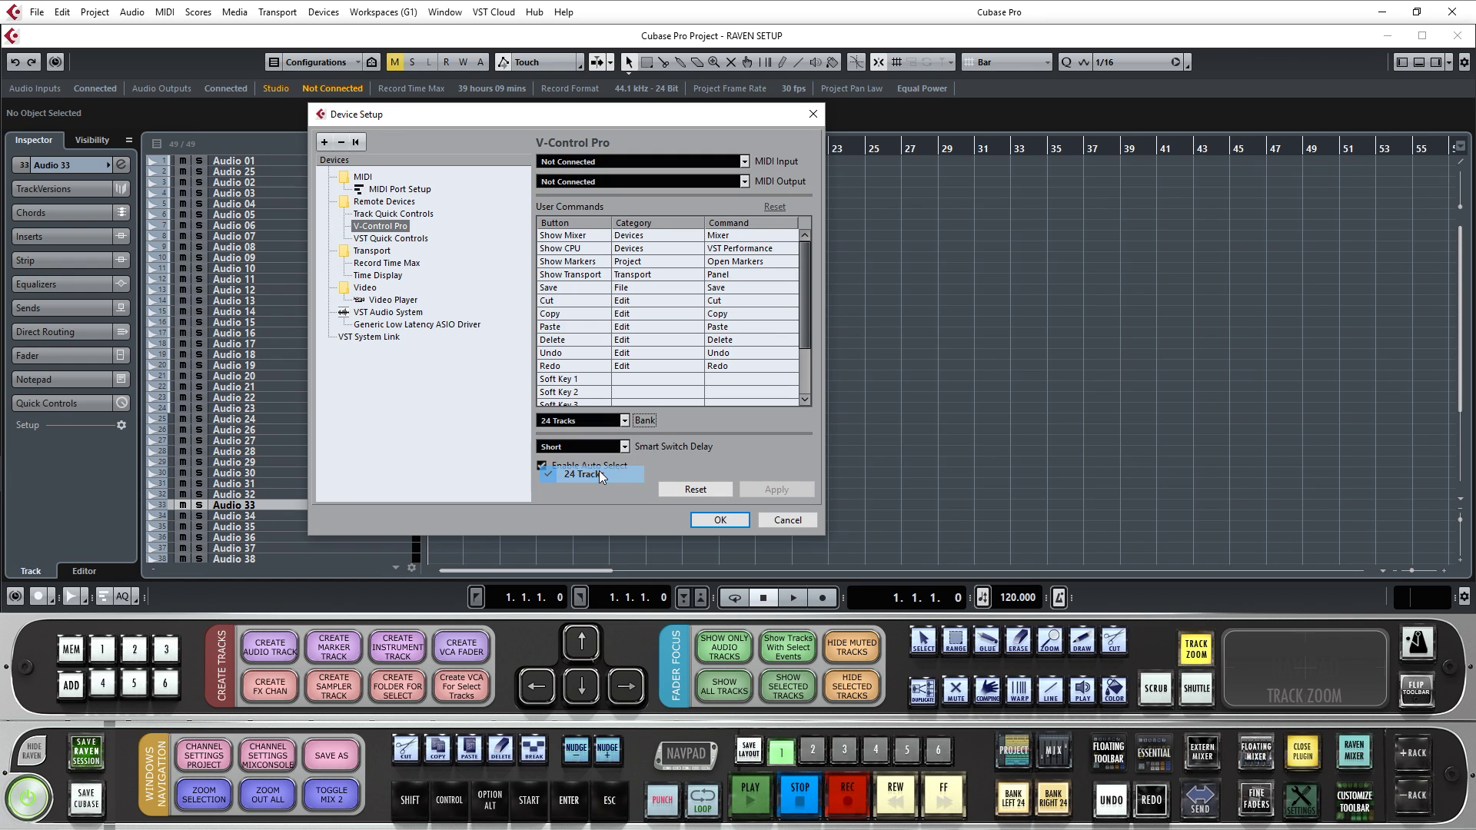
pyautogui.click(710, 521)
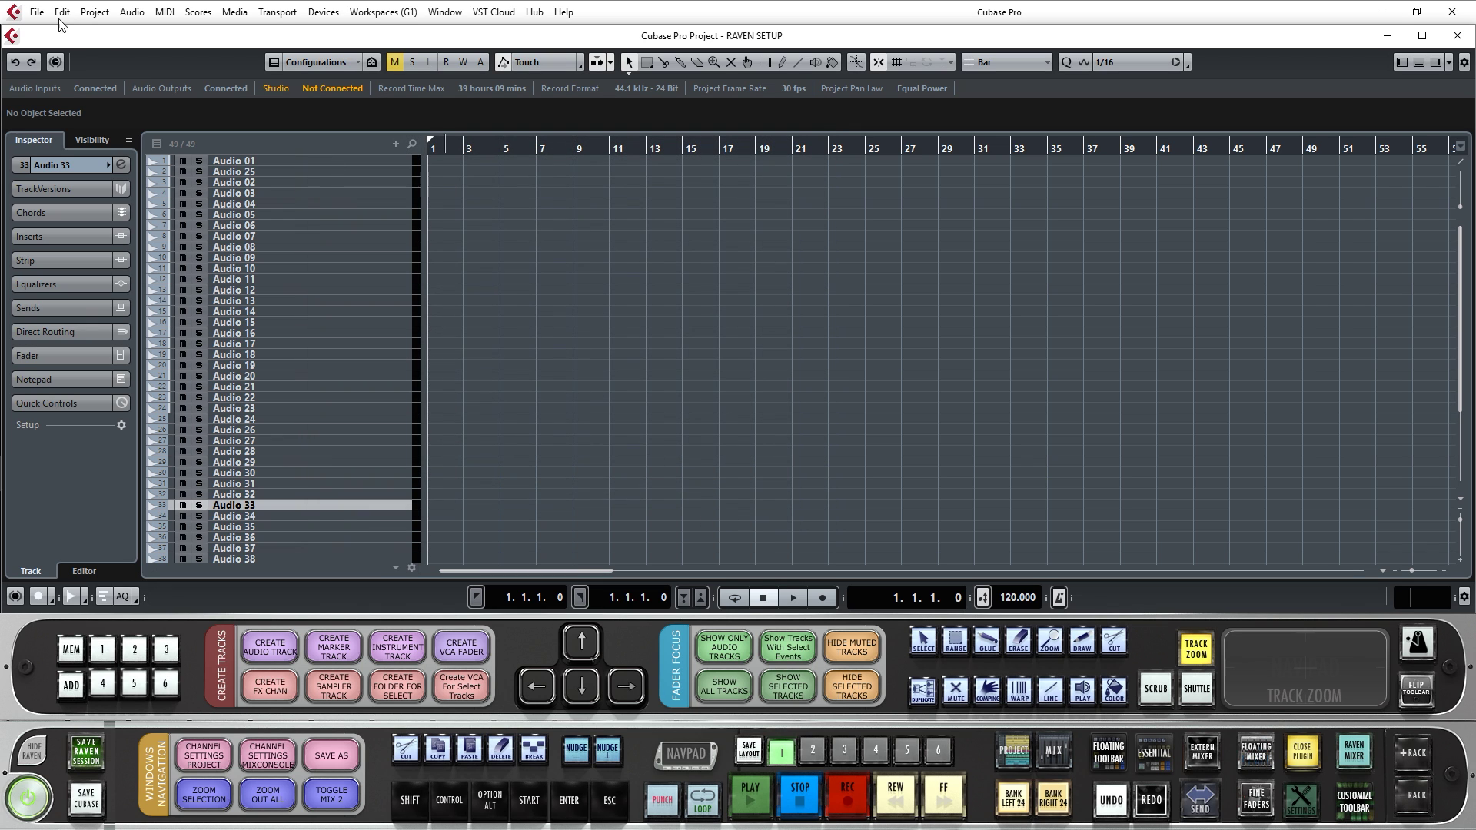
# - Disable Sync Selection in Project Window and MixConsole under the Editing preferences for Project & MixConsole
pyautogui.click(37, 13)
pyautogui.click(107, 373)
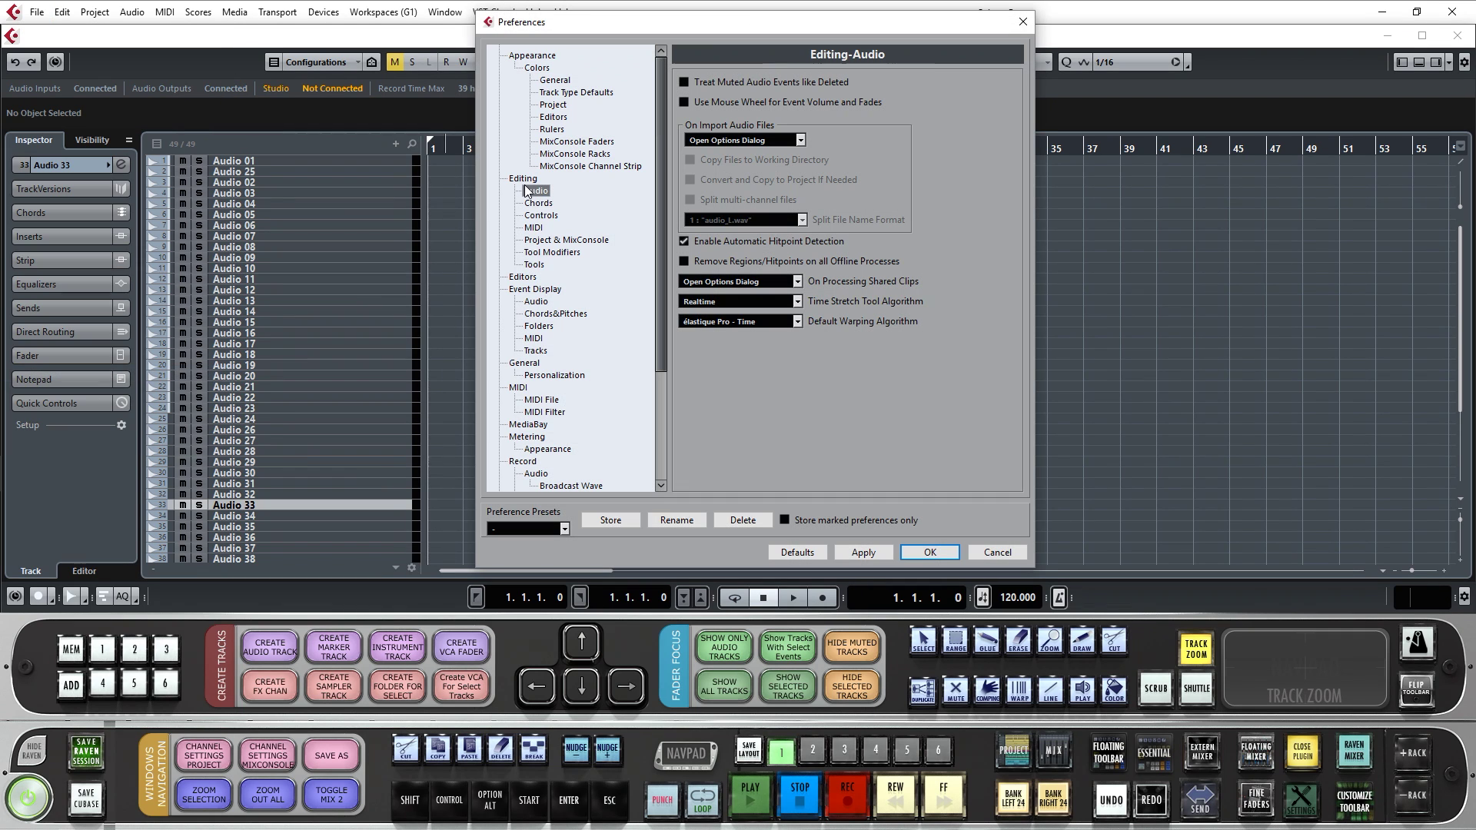
pyautogui.click(546, 240)
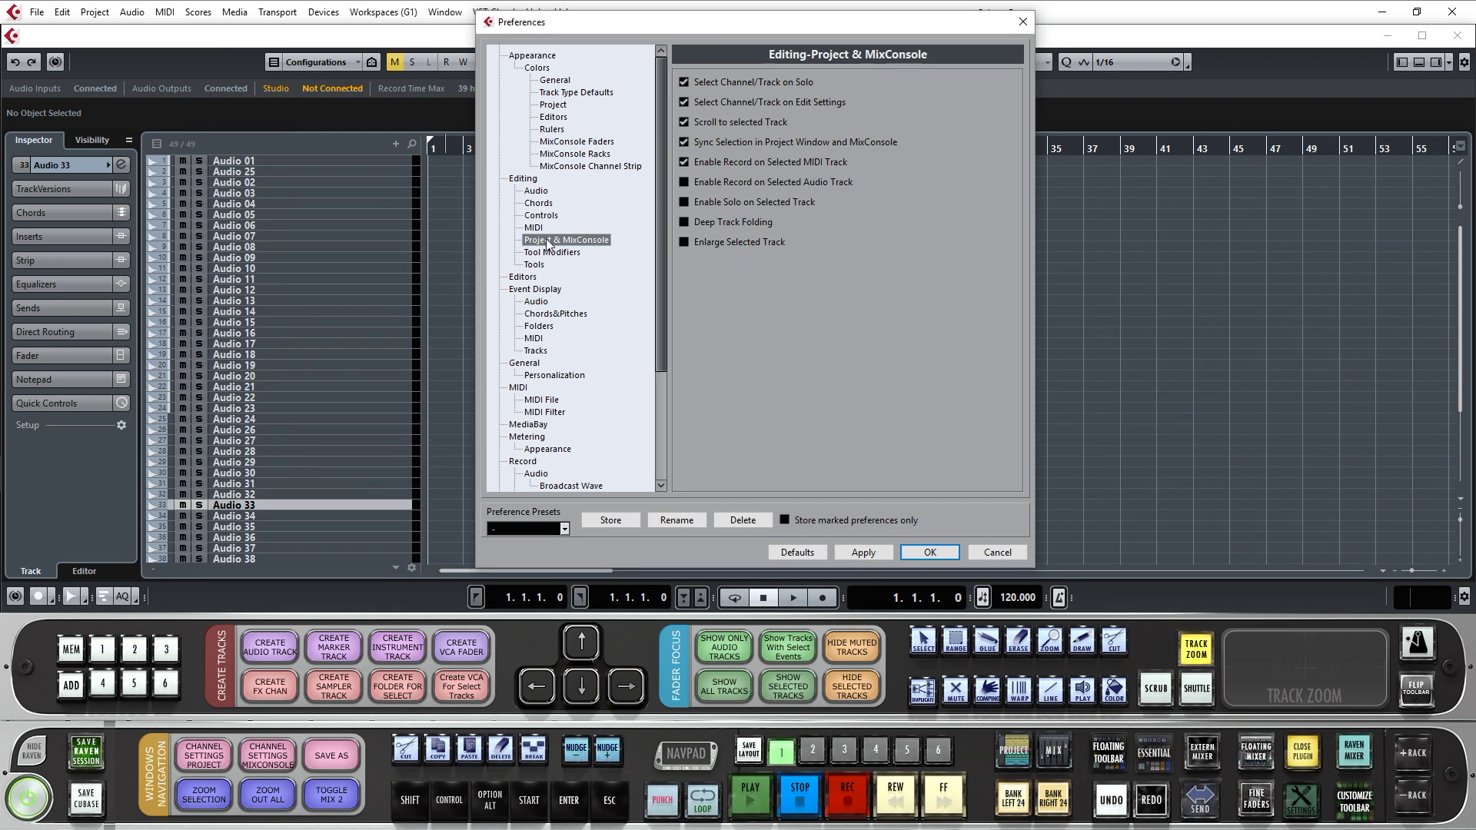
pyautogui.doubleClick(685, 144)
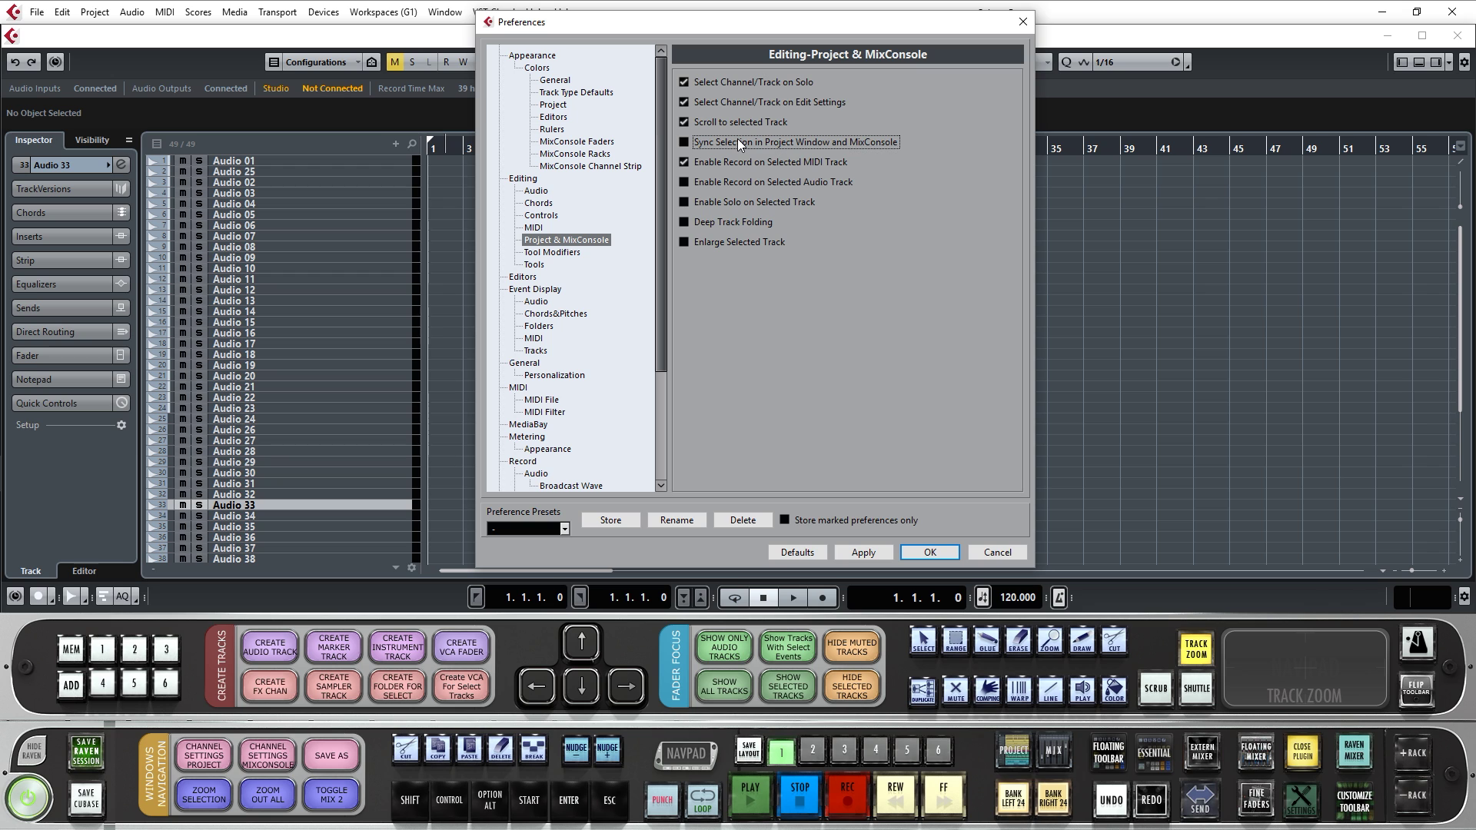
pyautogui.press('Escape')
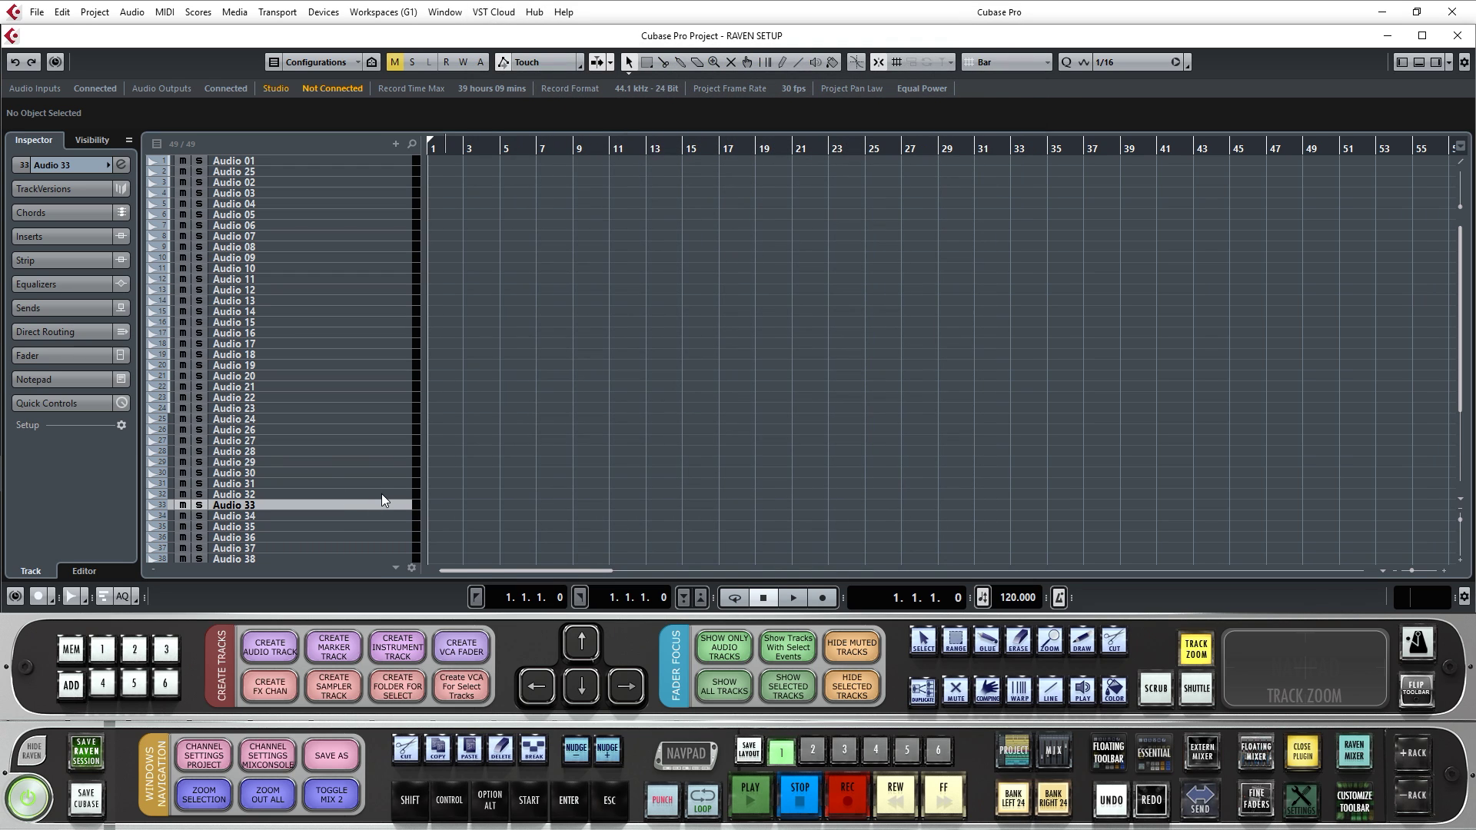
# - Select the Audio 32 track and switch the view to the MixConsole
pyautogui.click(382, 495)
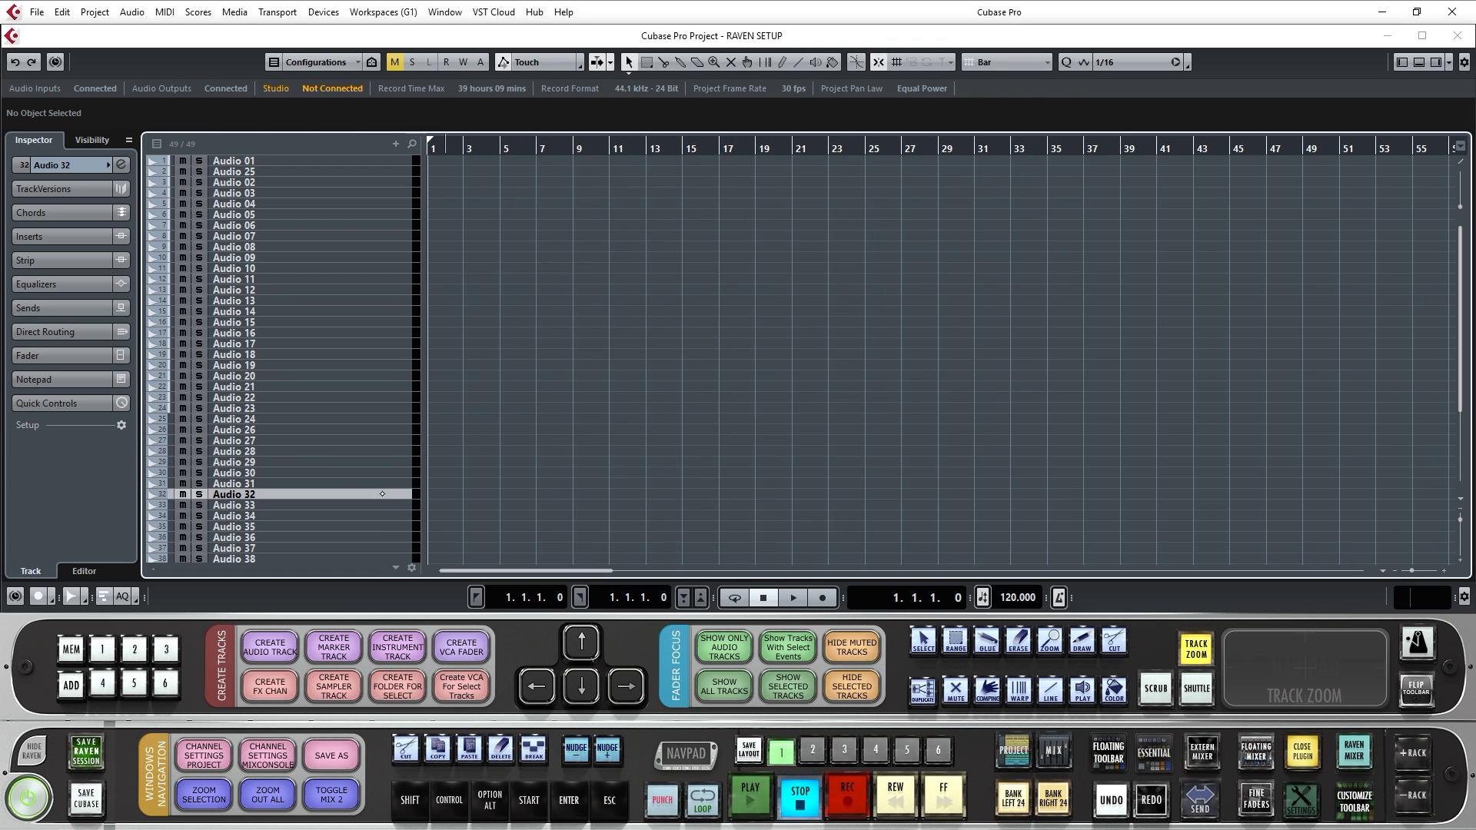
pyautogui.press('space')
pyautogui.click(1053, 758)
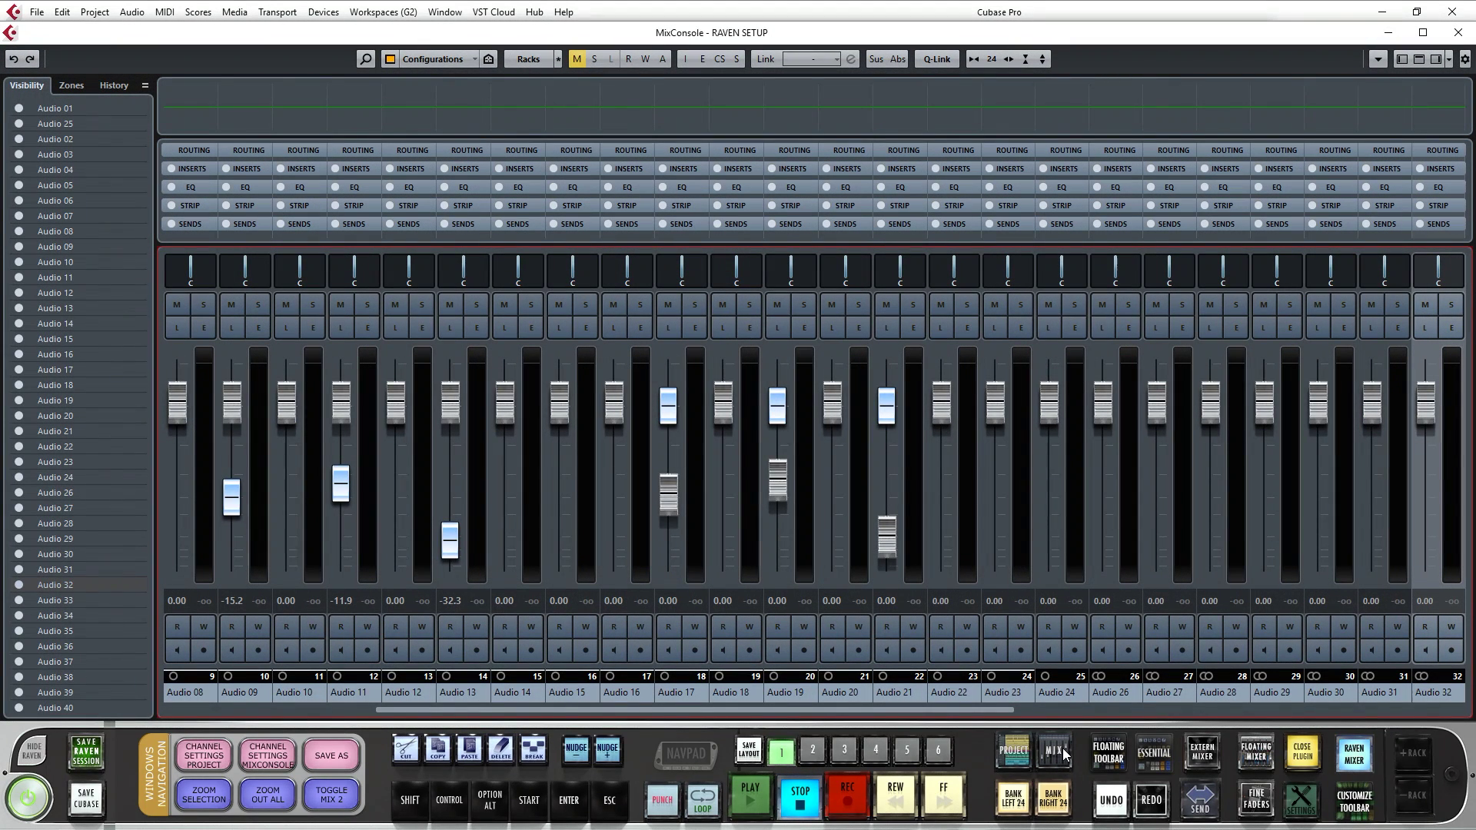
# - Lower the Audio 08, Audio 10 and Audio 12 faders to about -6.68, -9.96 and -8.44
pyautogui.moveTo(722, 400); pyautogui.dragTo(719, 480)
pyautogui.moveTo(177, 400); pyautogui.dragTo(176, 492)
pyautogui.moveTo(614, 399); pyautogui.dragTo(613, 492)
pyautogui.moveTo(286, 484); pyautogui.dragTo(285, 507)
pyautogui.moveTo(722, 480); pyautogui.dragTo(722, 504)
pyautogui.moveTo(614, 492); pyautogui.dragTo(614, 450)
pyautogui.moveTo(723, 503); pyautogui.dragTo(723, 465)
pyautogui.moveTo(177, 492); pyautogui.dragTo(177, 453)
pyautogui.moveTo(285, 507); pyautogui.dragTo(286, 473)
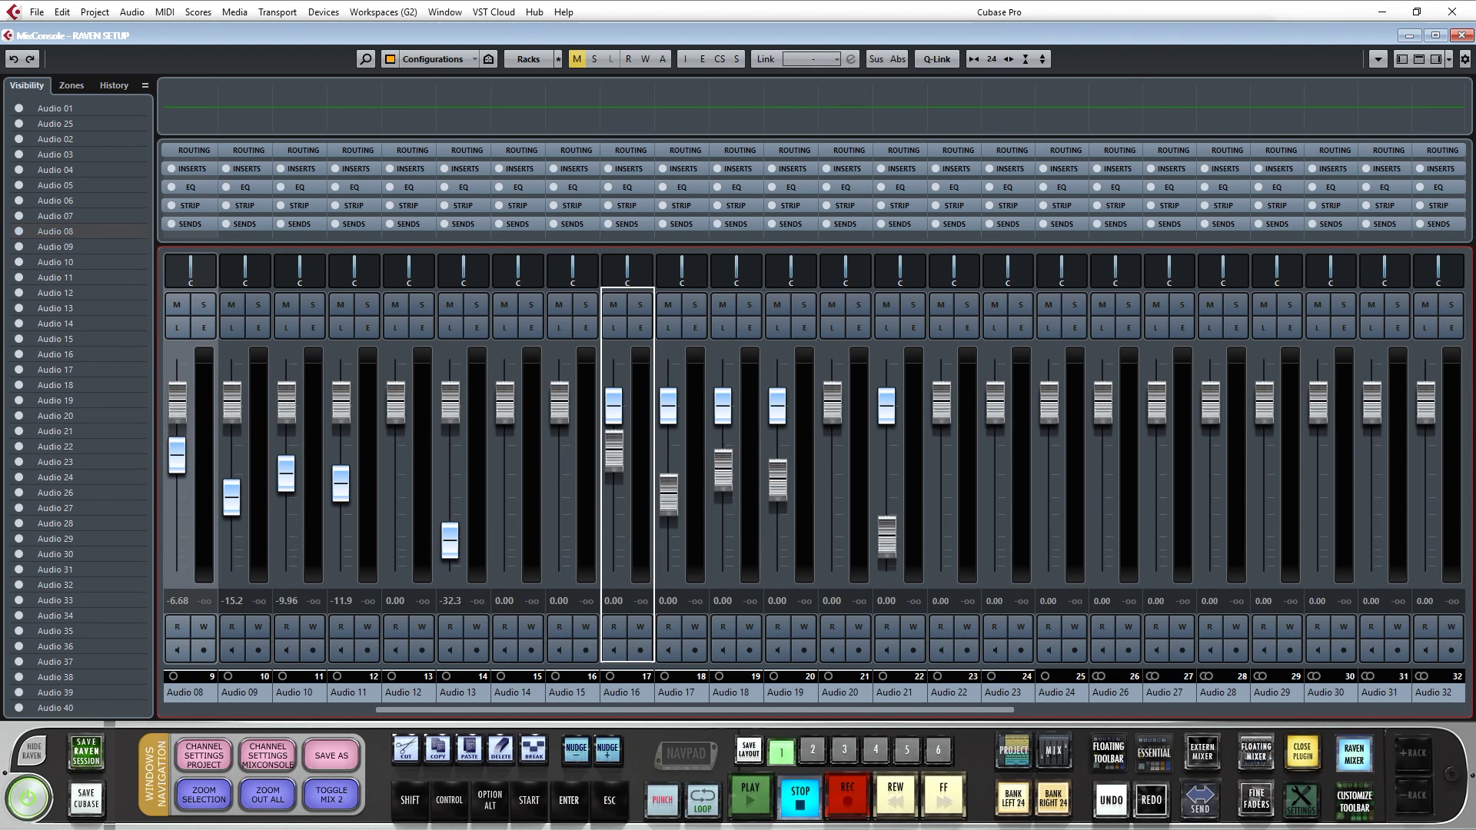
pyautogui.moveTo(395, 400); pyautogui.dragTo(395, 465)
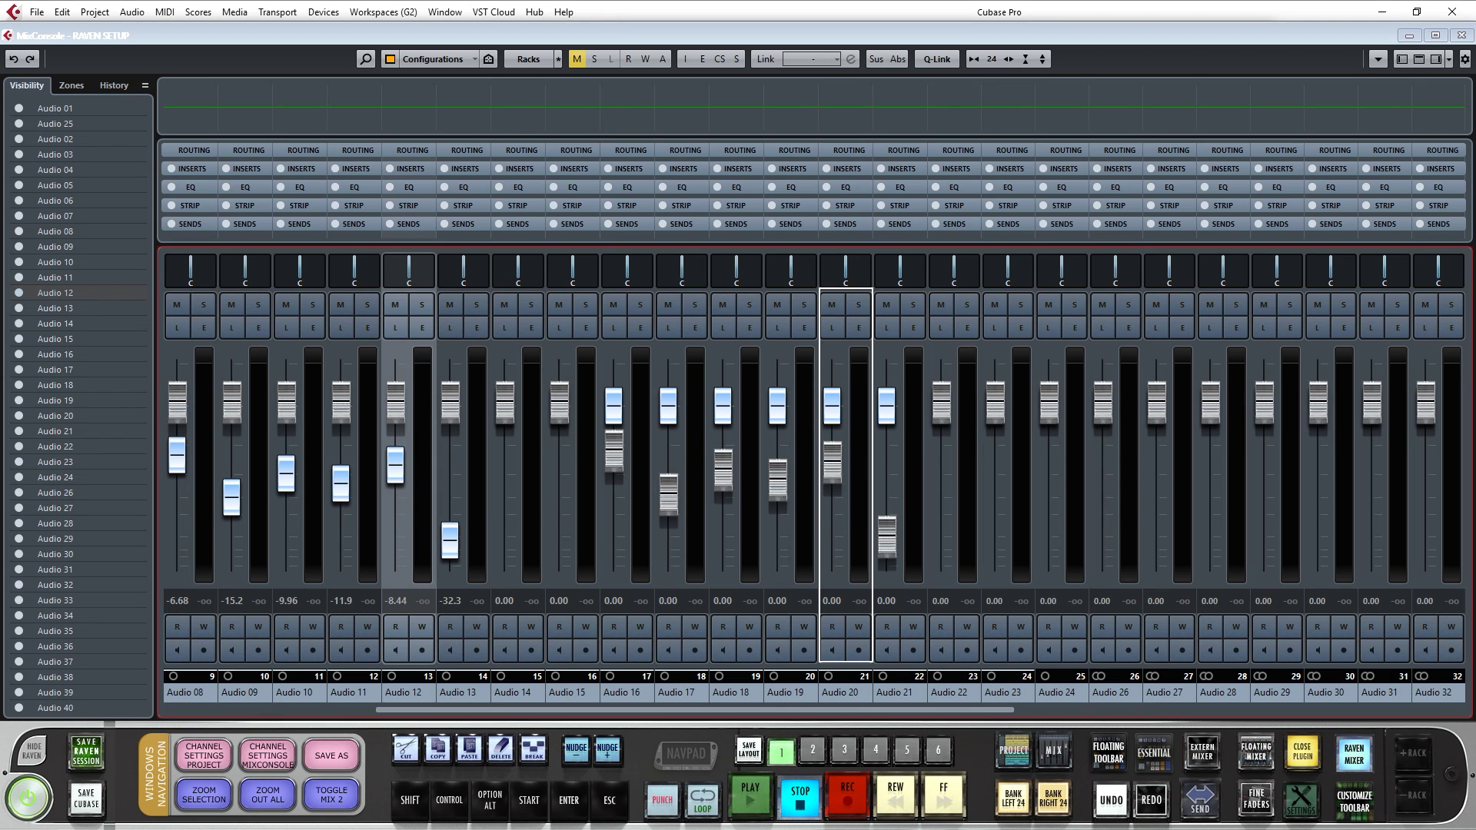
# - Confirm the preferences with Enable Record on Selected Audio Track off, and bank the MixConsole left by 24 channels
pyautogui.click(680, 692)
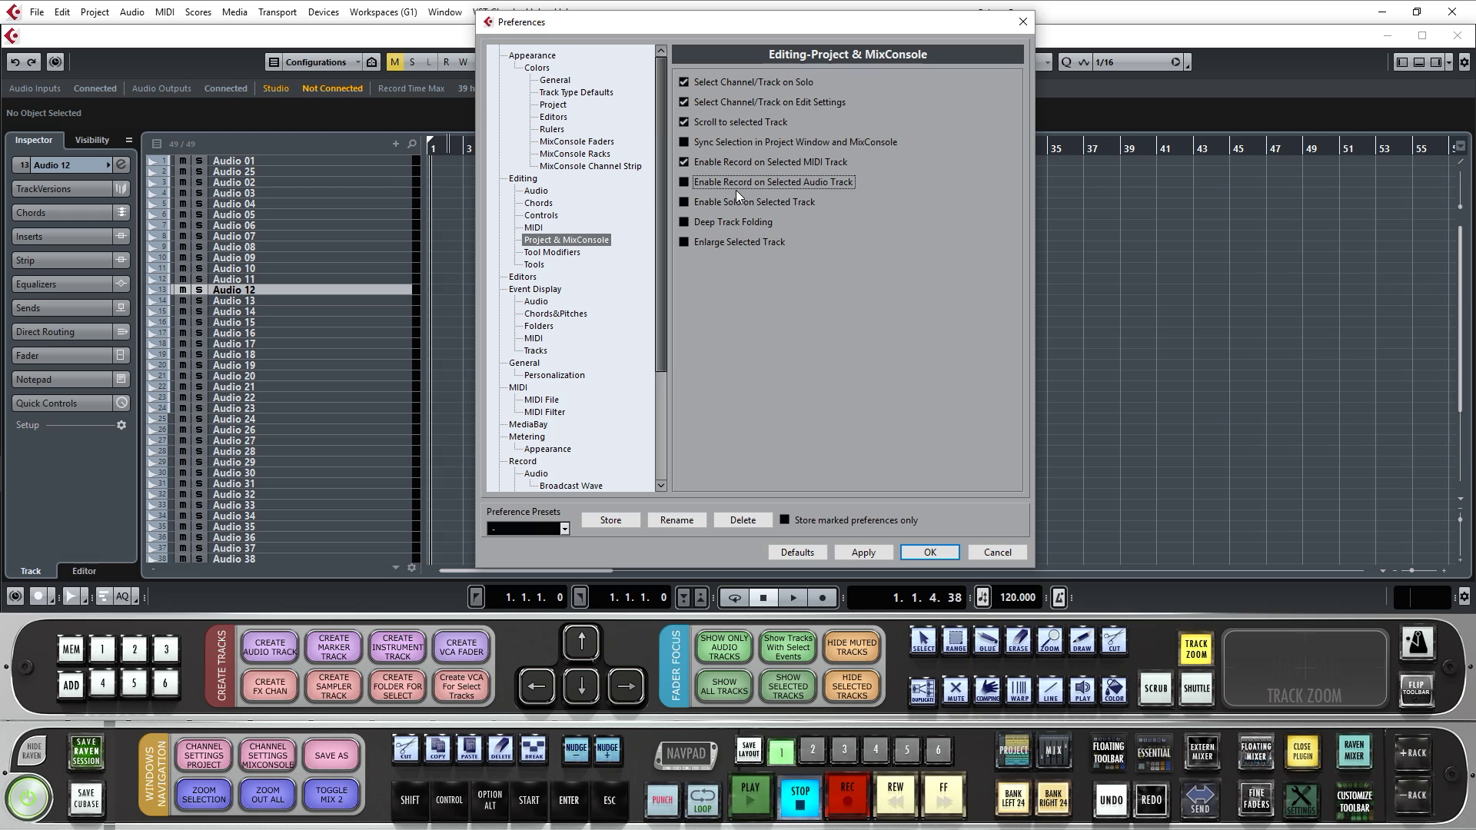
pyautogui.click(929, 552)
pyautogui.click(1051, 751)
pyautogui.click(1013, 800)
# - Lower the Audio 07 fader to about -3.62, adjust the Audio 06 fader, and bank right by 24 channels
pyautogui.click(559, 400)
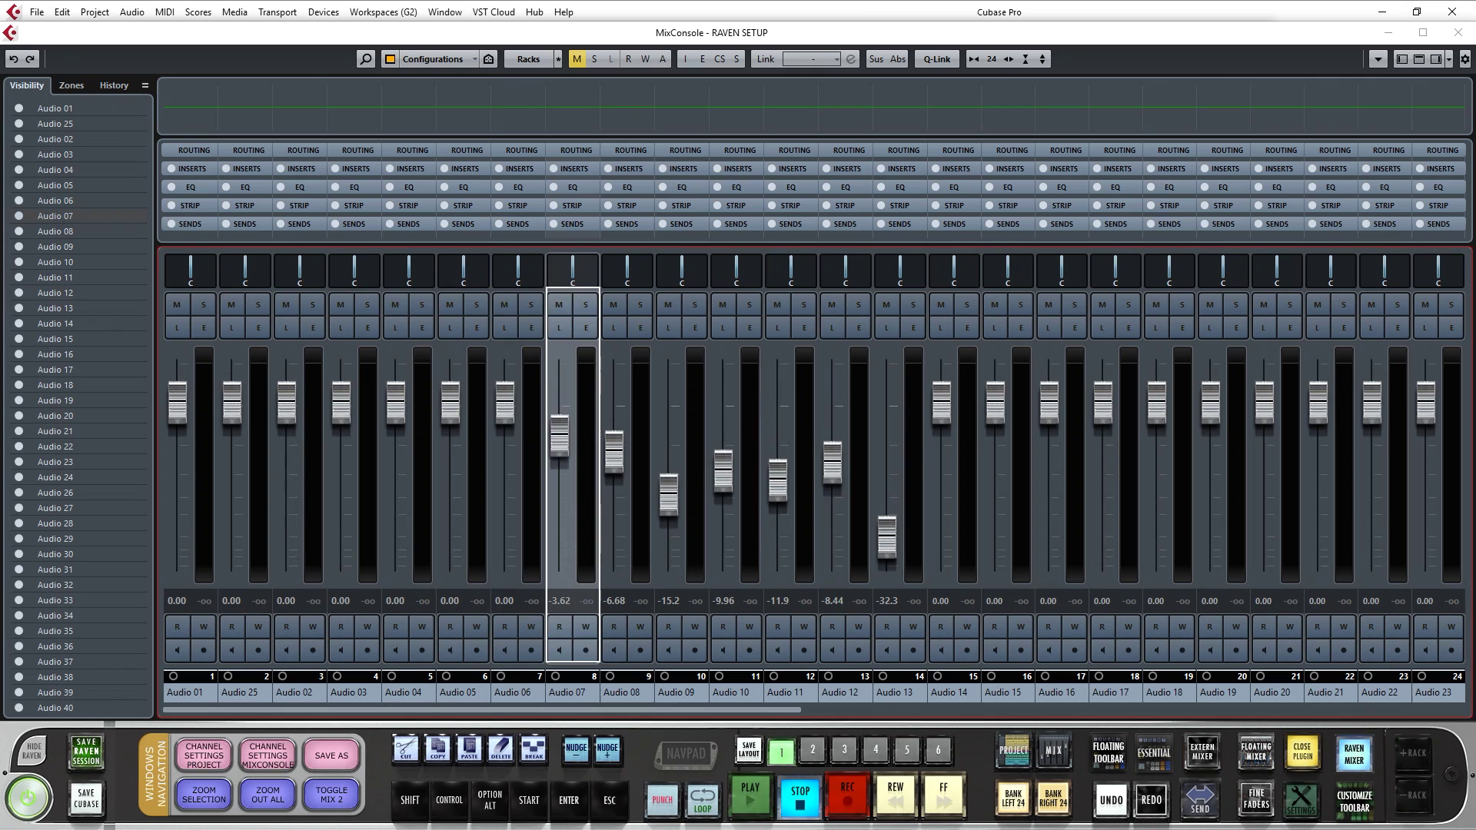
pyautogui.click(505, 399)
pyautogui.click(1053, 800)
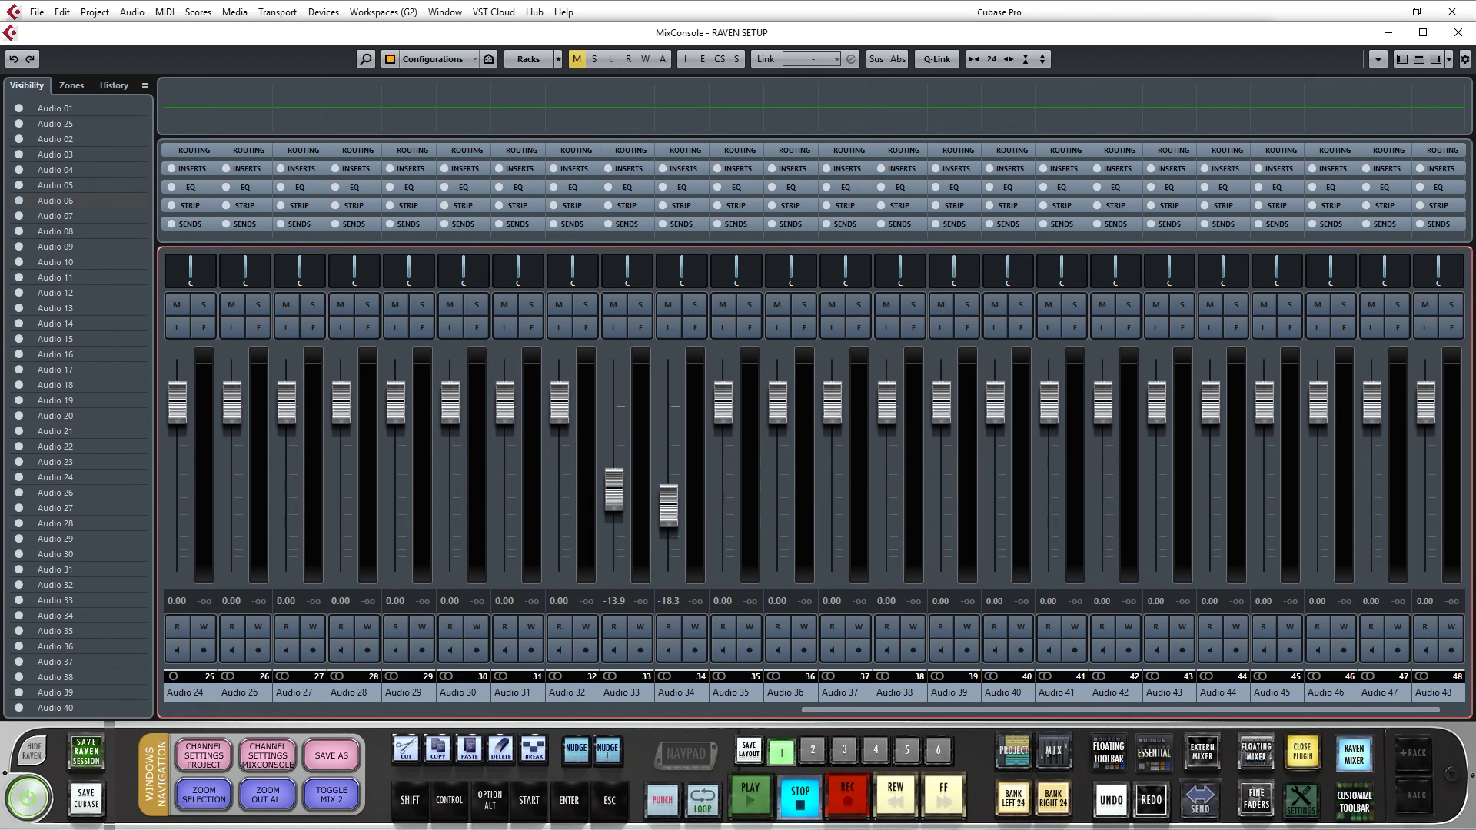
# - Lower the Audio 39 and Audio 40 faders to about -20.9 and -28.2, and return the MixConsole to its first channels
pyautogui.click(994, 400)
pyautogui.moveTo(941, 399); pyautogui.dragTo(940, 514)
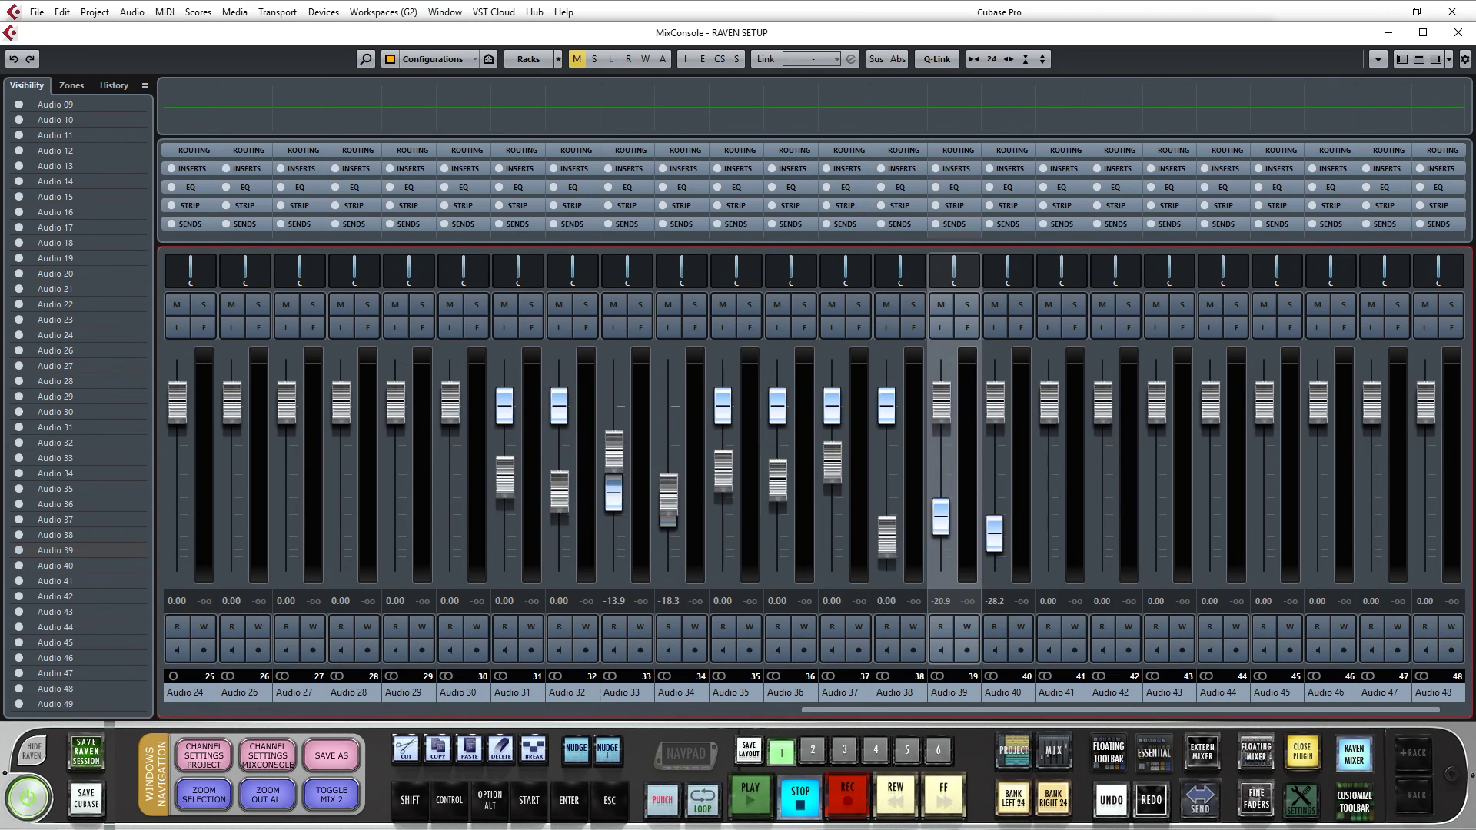
pyautogui.click(295, 706)
pyautogui.moveTo(302, 716); pyautogui.dragTo(197, 713)
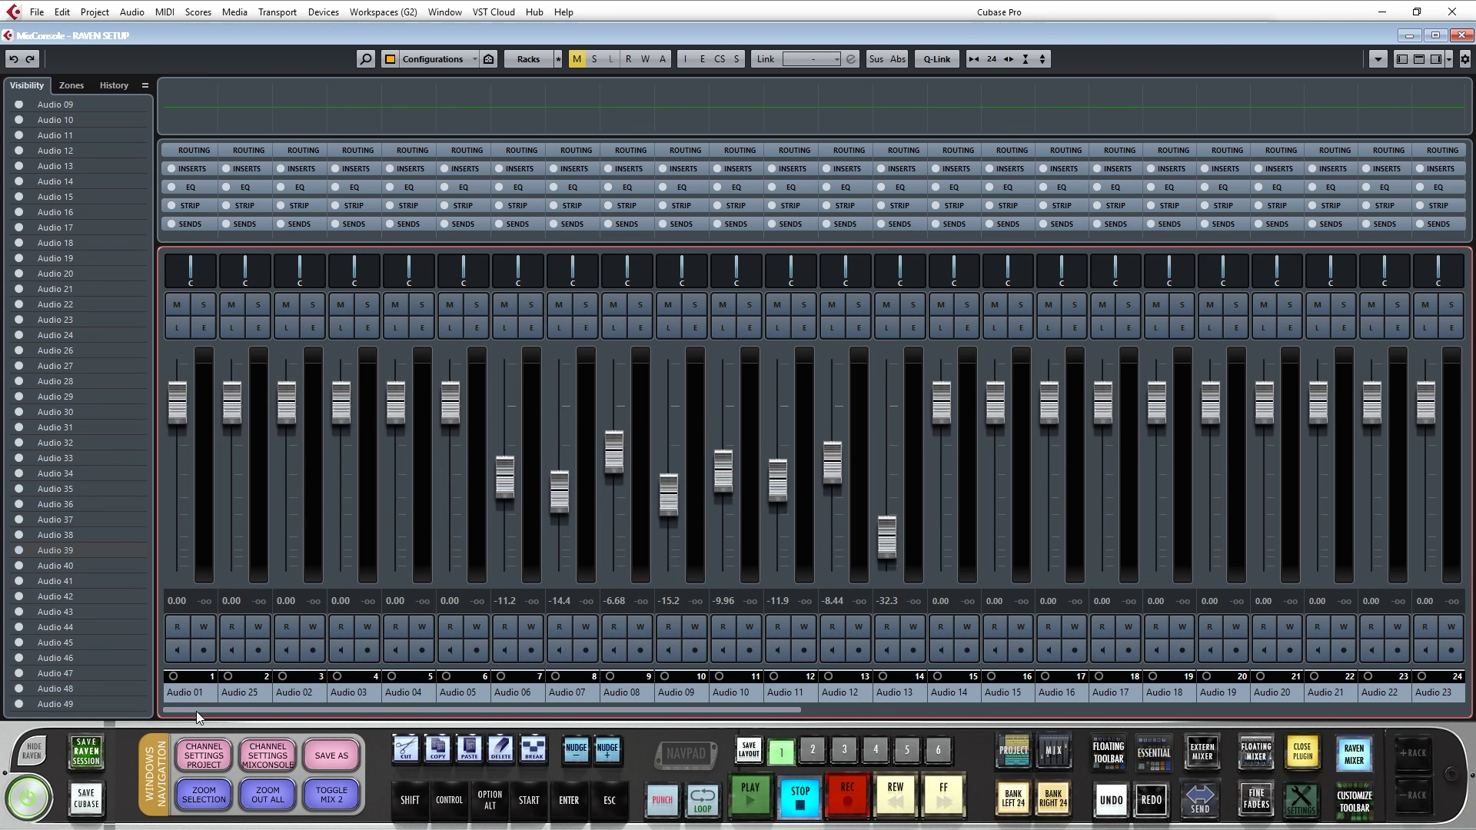
# - Recall the RAVEN Project workspace and open V-Control Pro to review the Steinberg setup and its Raven MTi controller settings
pyautogui.hotkey('alt', '1')
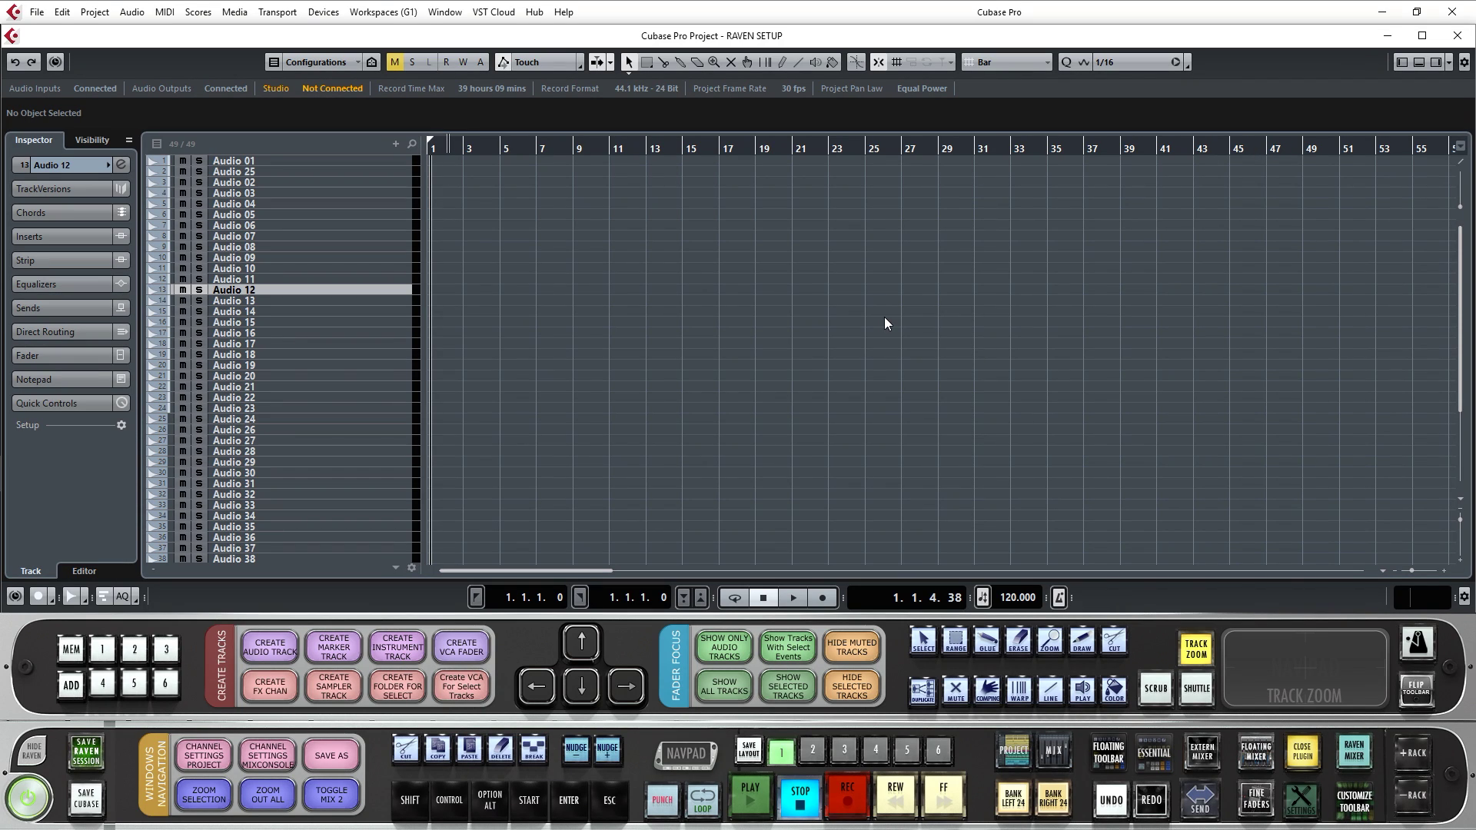
pyautogui.press('super')
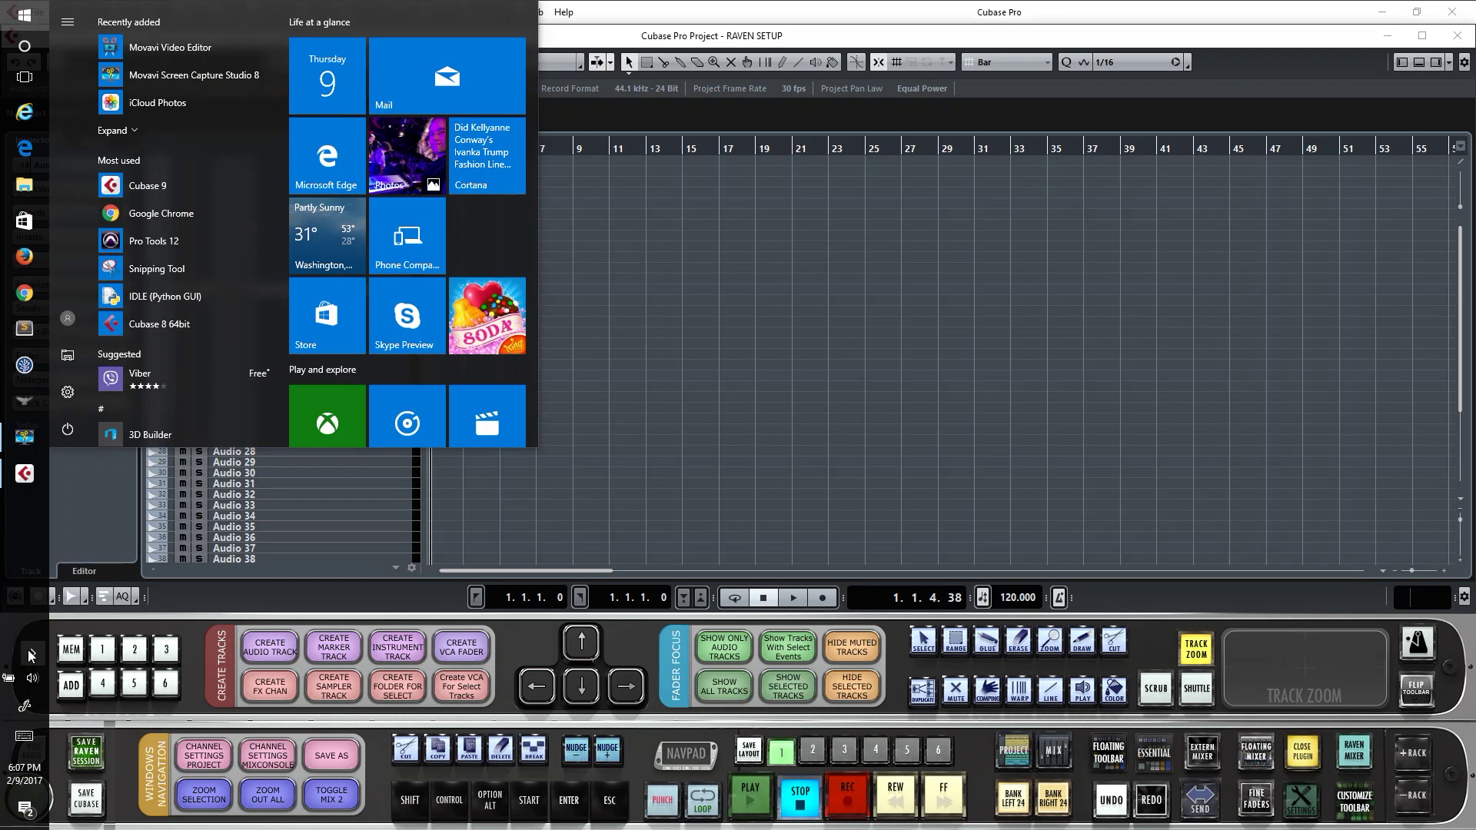
pyautogui.click(32, 652)
pyautogui.rightClick(67, 665)
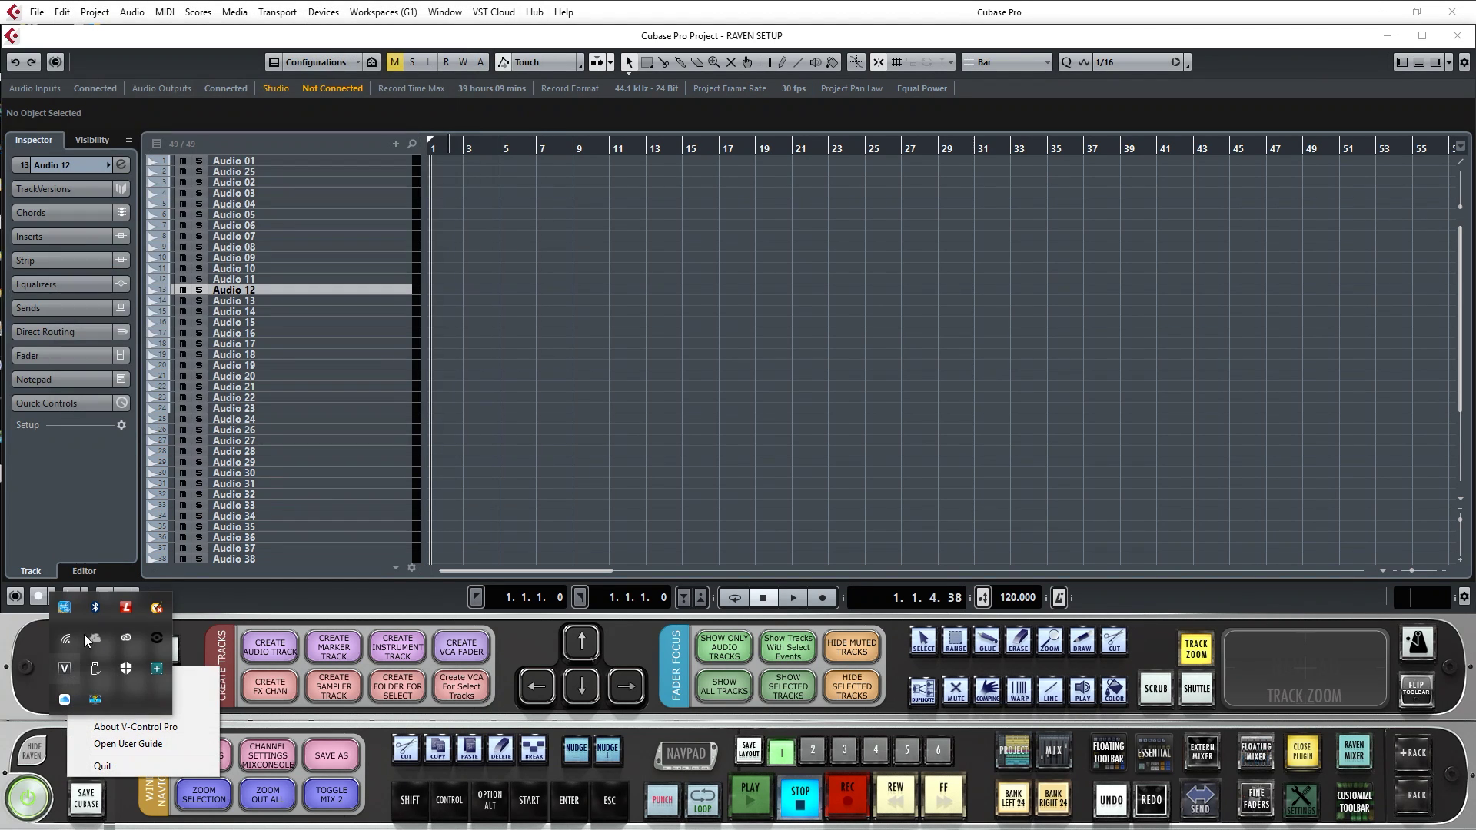
pyautogui.click(177, 678)
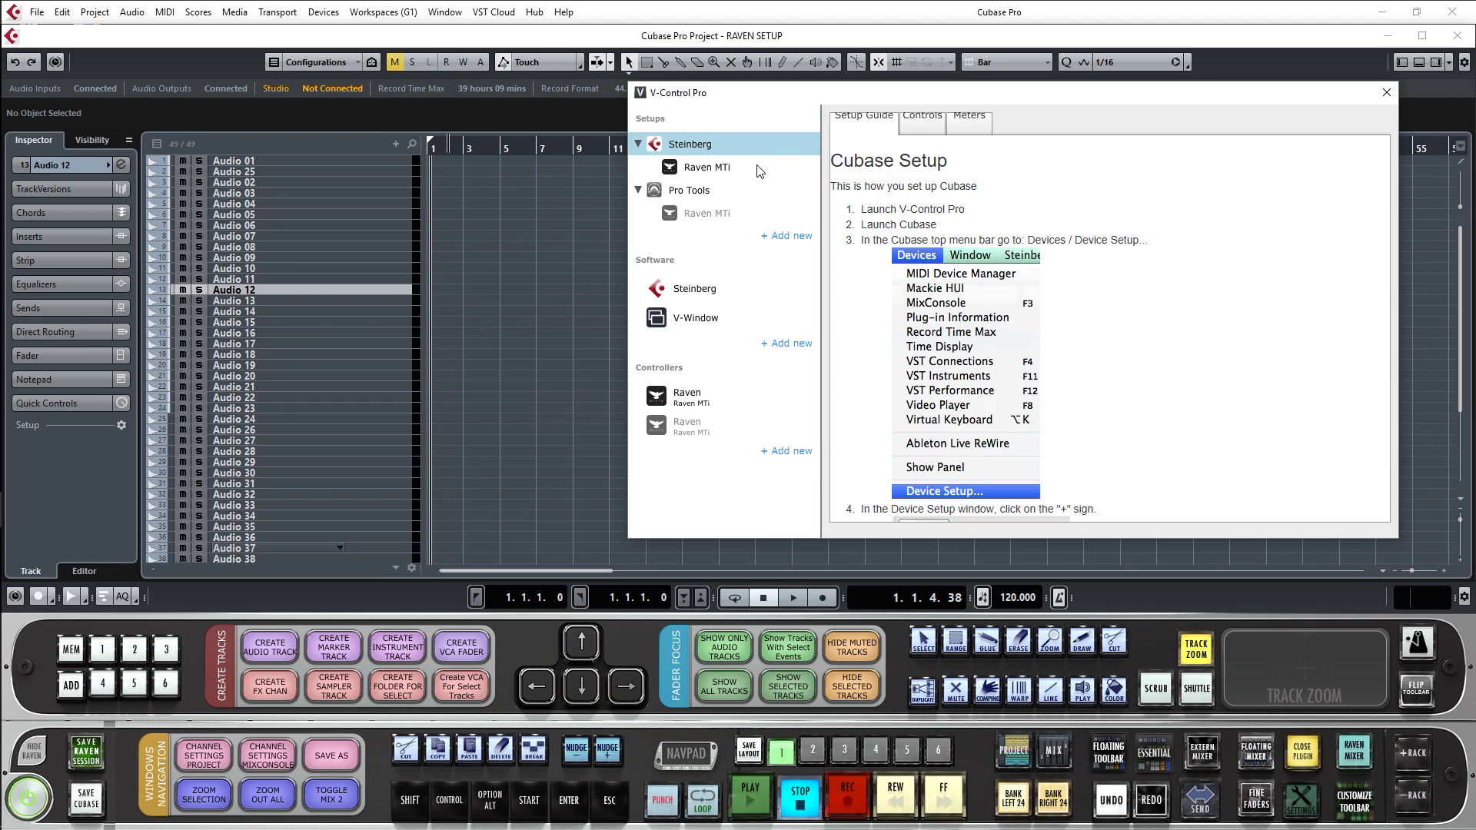
pyautogui.click(759, 171)
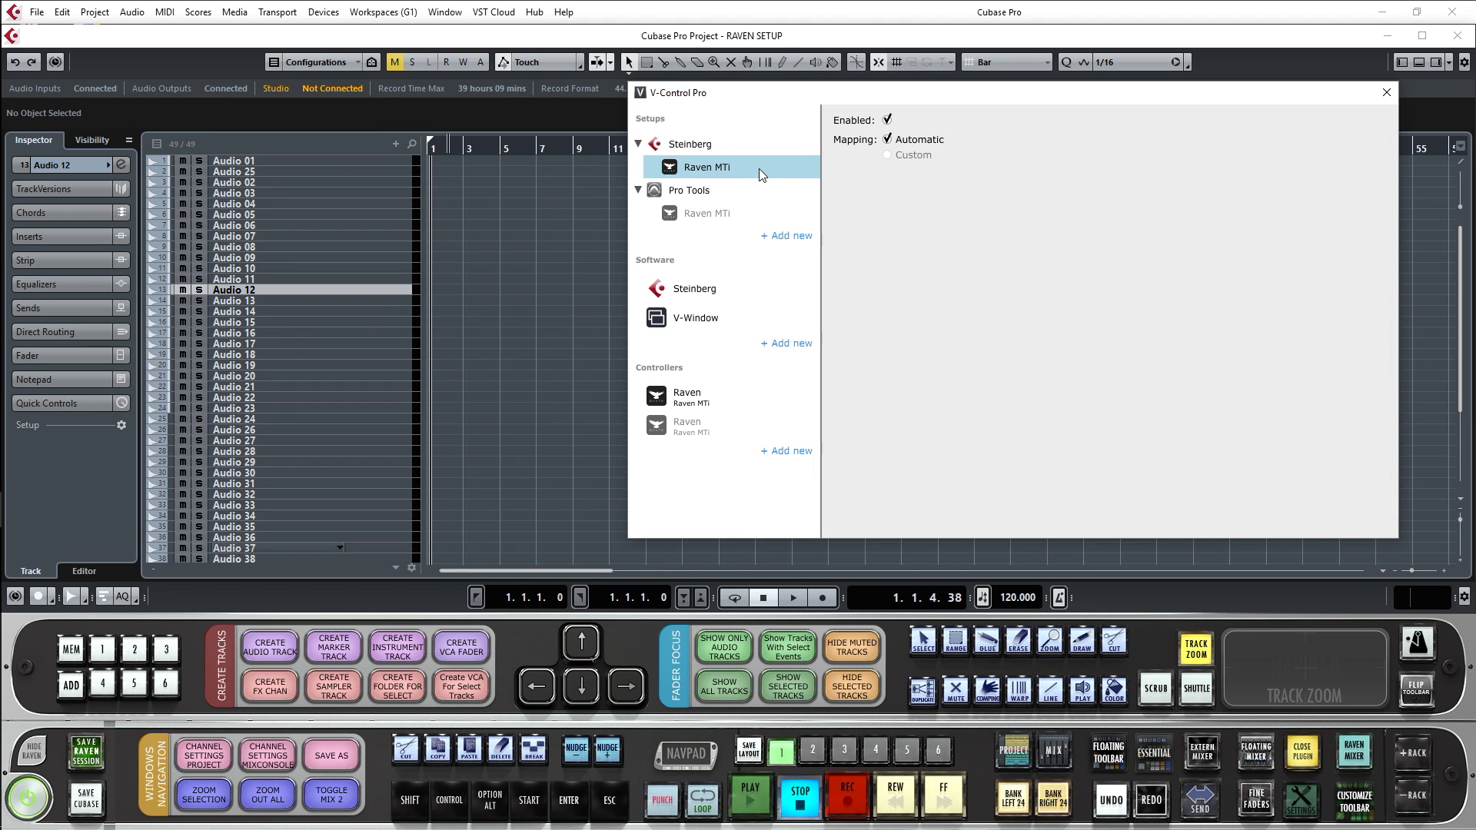
pyautogui.click(760, 143)
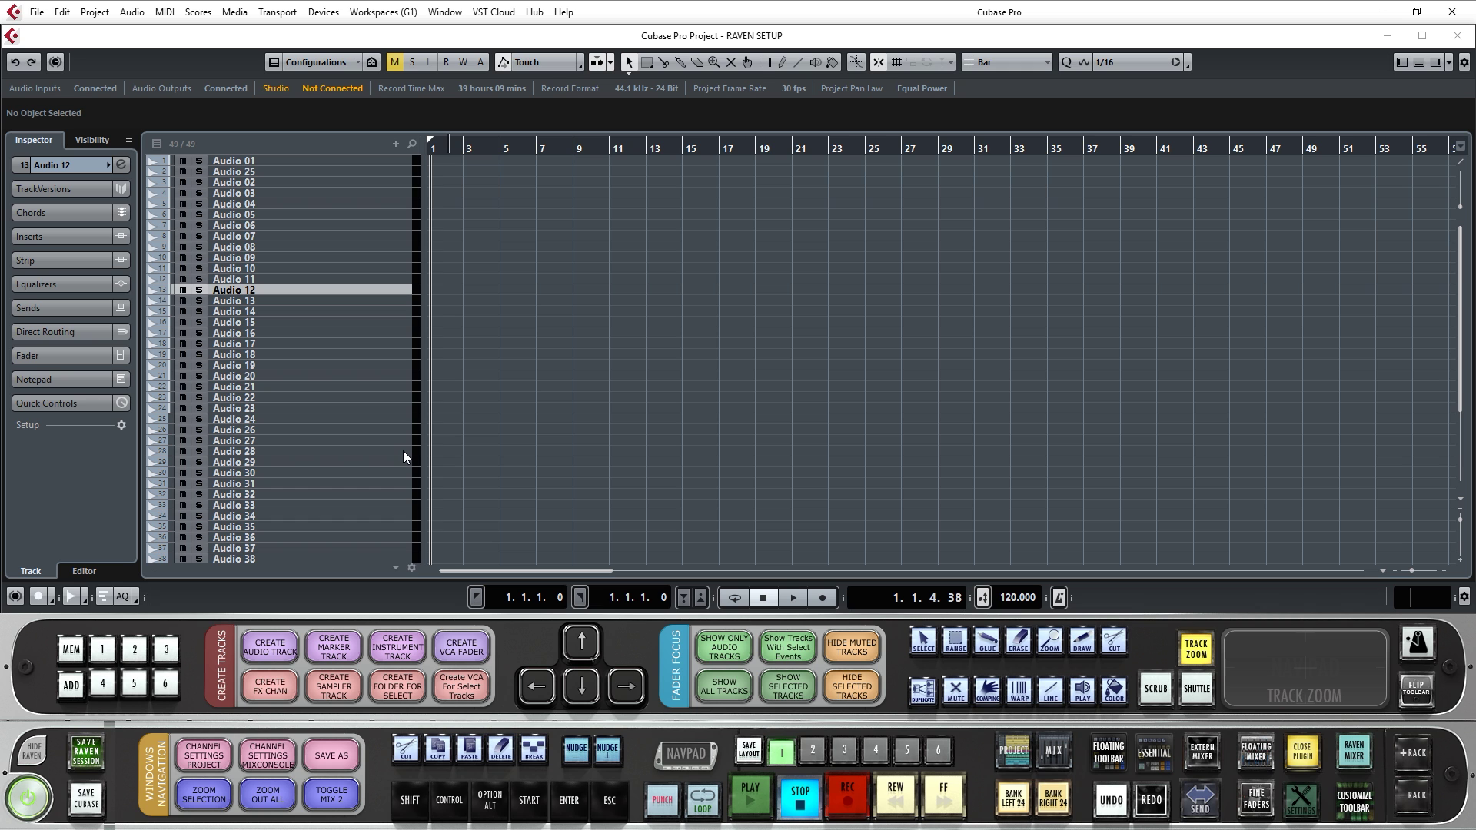
# - In the full-screen RAVEN mixer, lower Audio06 to about -14.4 dB and Audio04 to about -14.5 dB, and return to the MixConsole
pyautogui.press('F3')
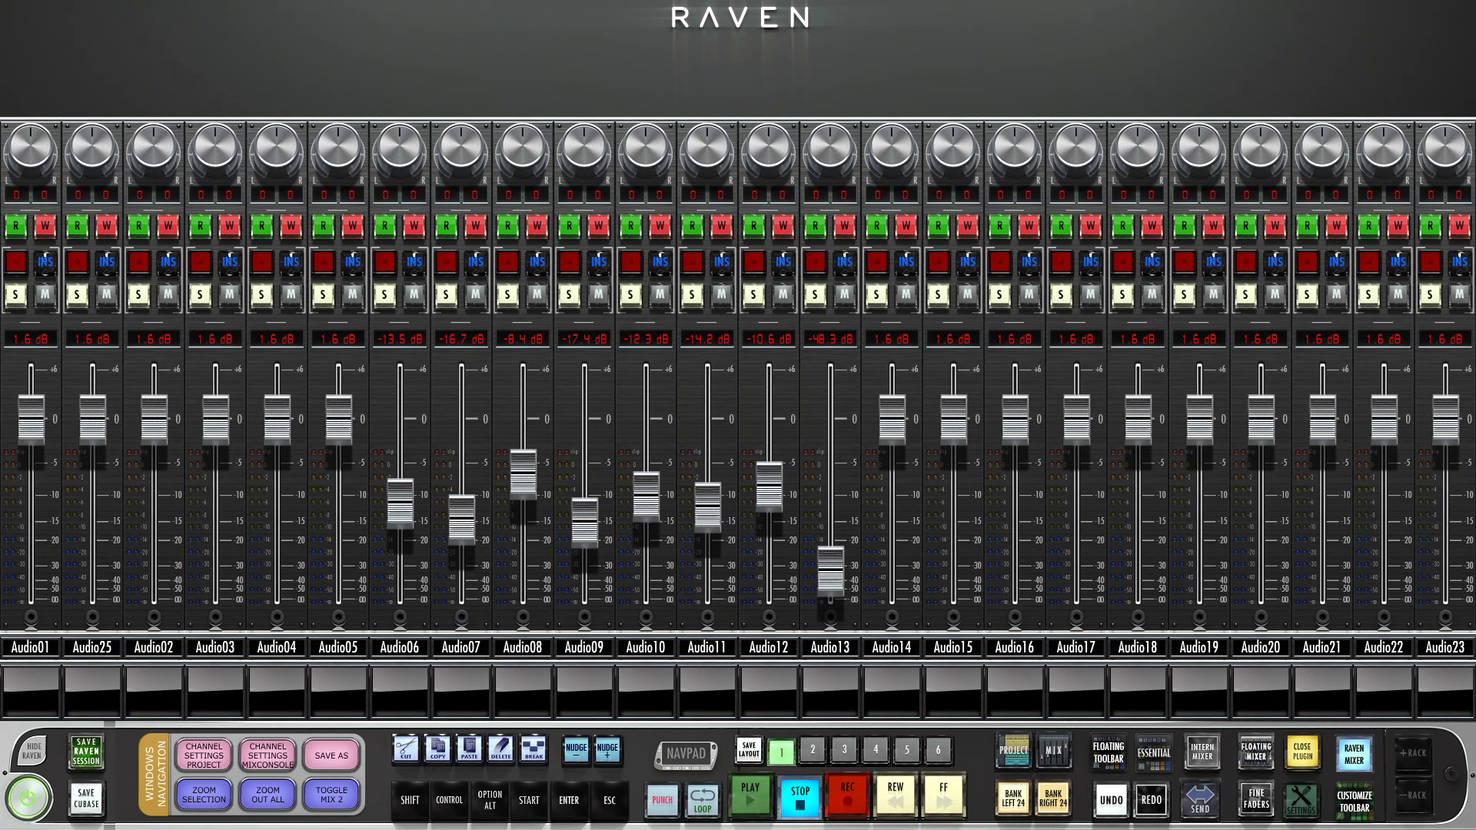
pyautogui.moveTo(400, 503); pyautogui.dragTo(399, 508)
pyautogui.moveTo(276, 419); pyautogui.dragTo(276, 507)
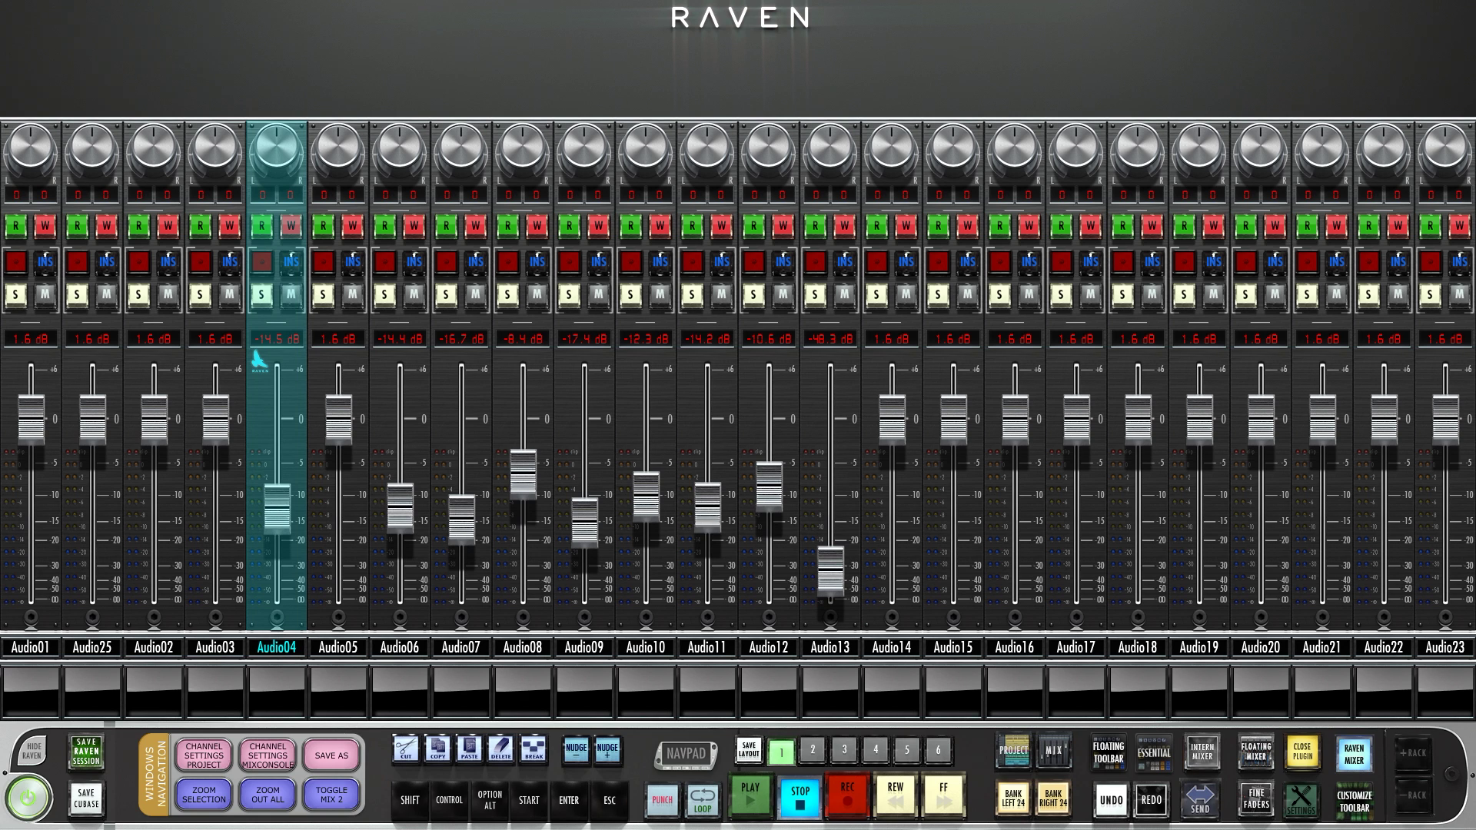
pyautogui.hotkey('ctrl', 'shift', 'p')
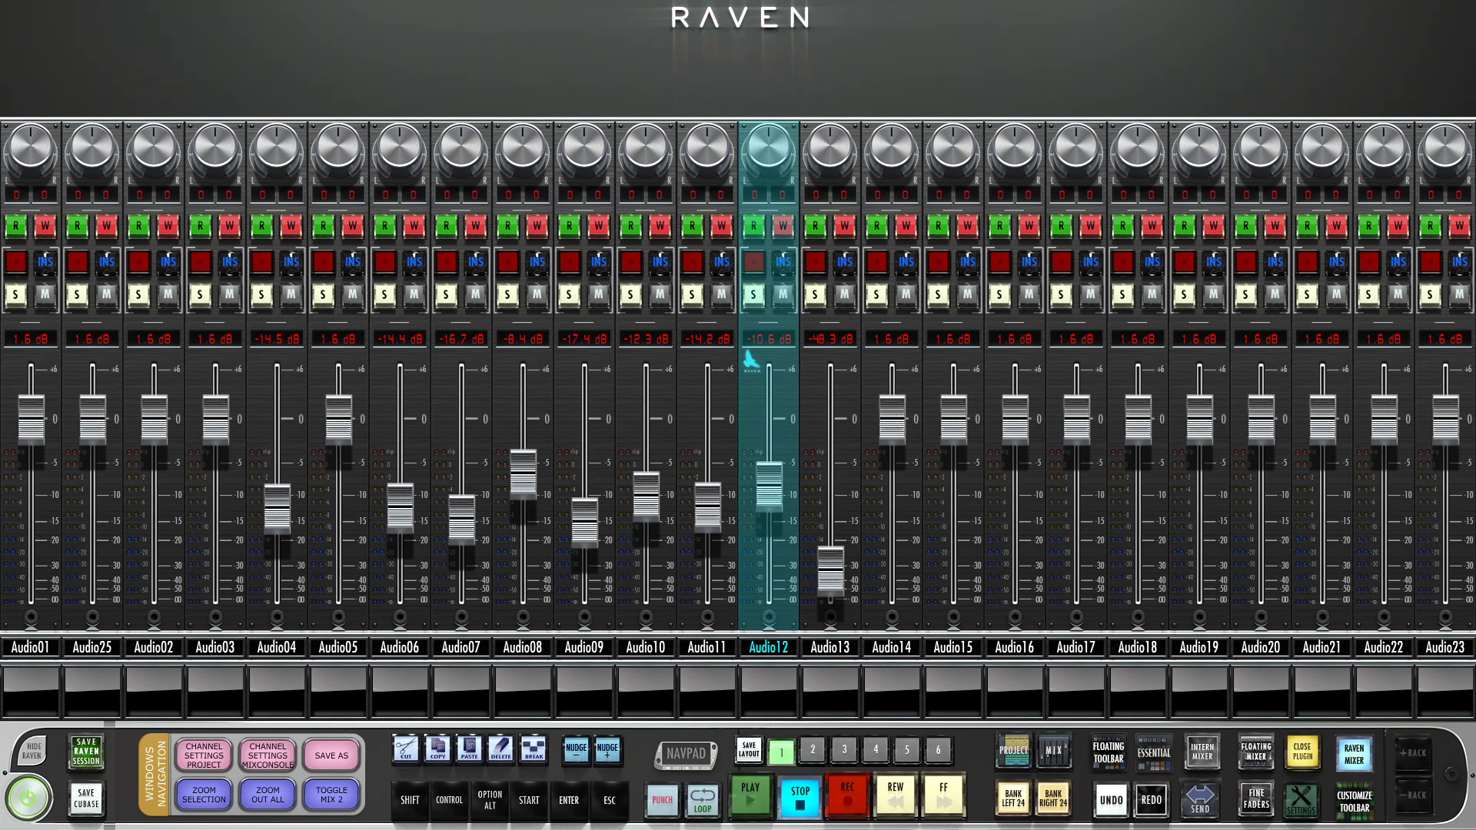
pyautogui.hotkey('alt', '2')
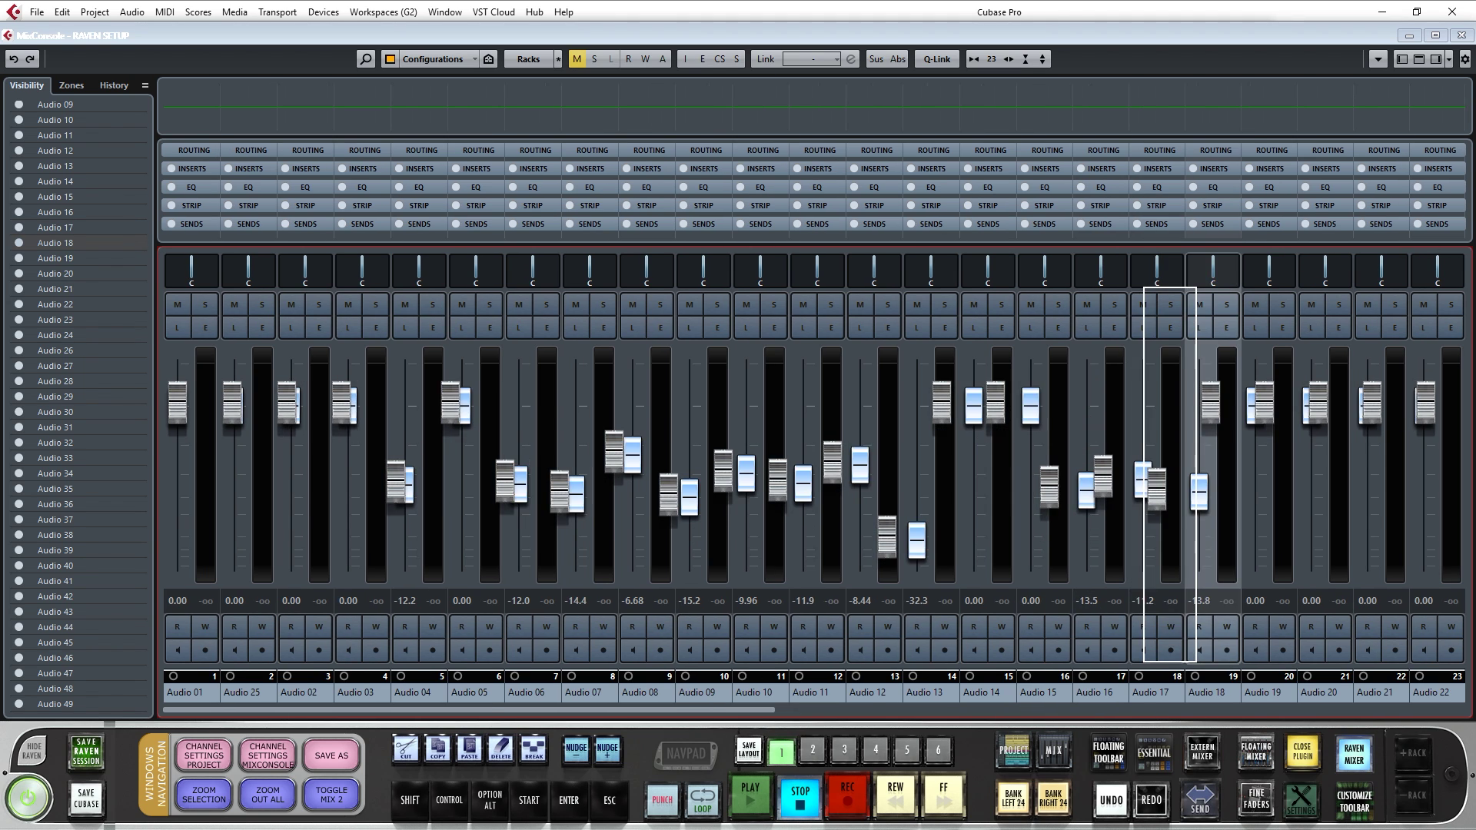
# - Over the project window, set the Audio05 fader to about -1.72 and Audio03 to about -9.28 with the floating mixer
pyautogui.hotkey('alt', '1')
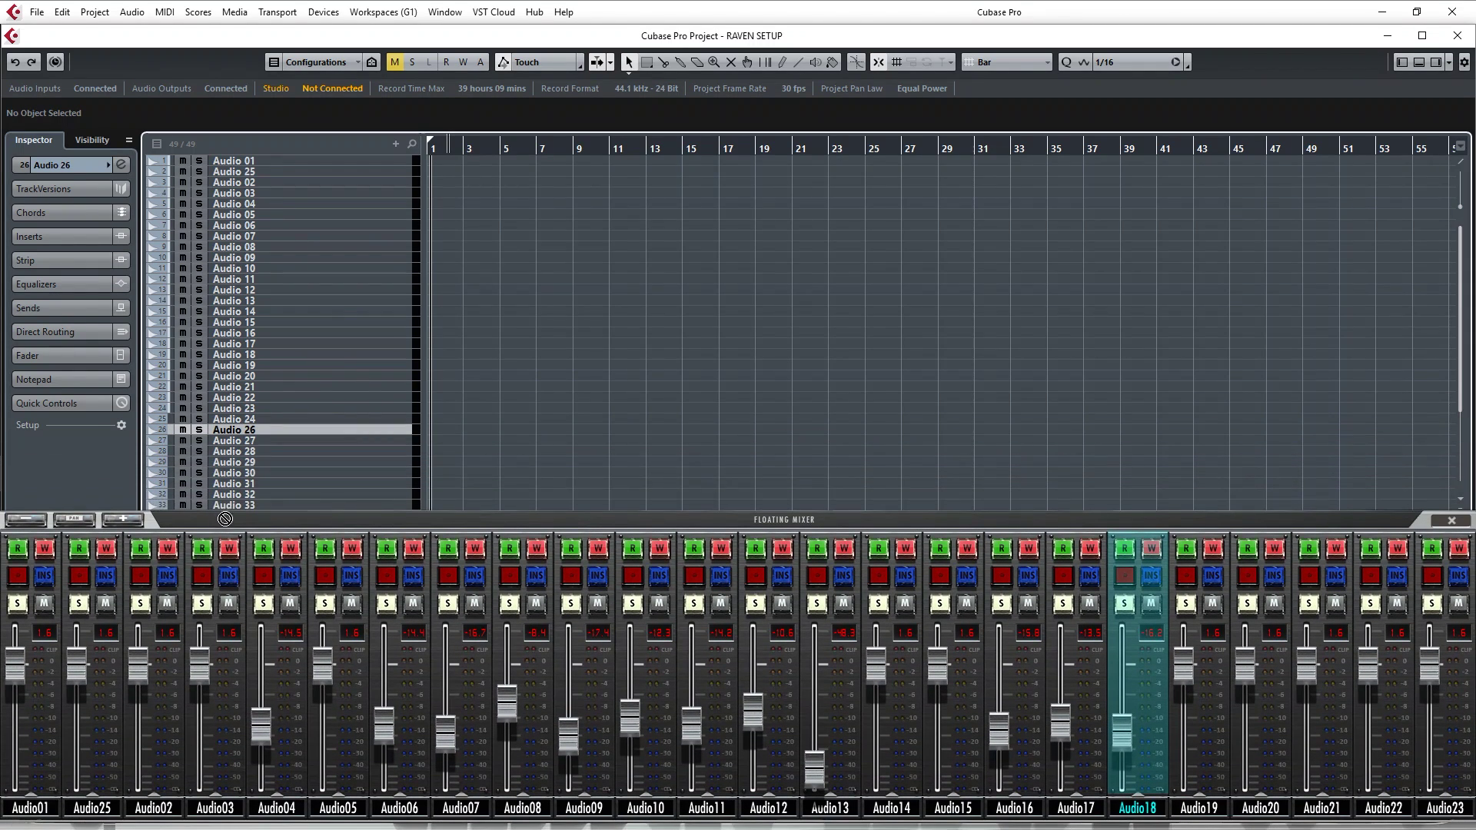
pyautogui.moveTo(324, 706); pyautogui.dragTo(324, 713)
pyautogui.moveTo(199, 662); pyautogui.dragTo(199, 696)
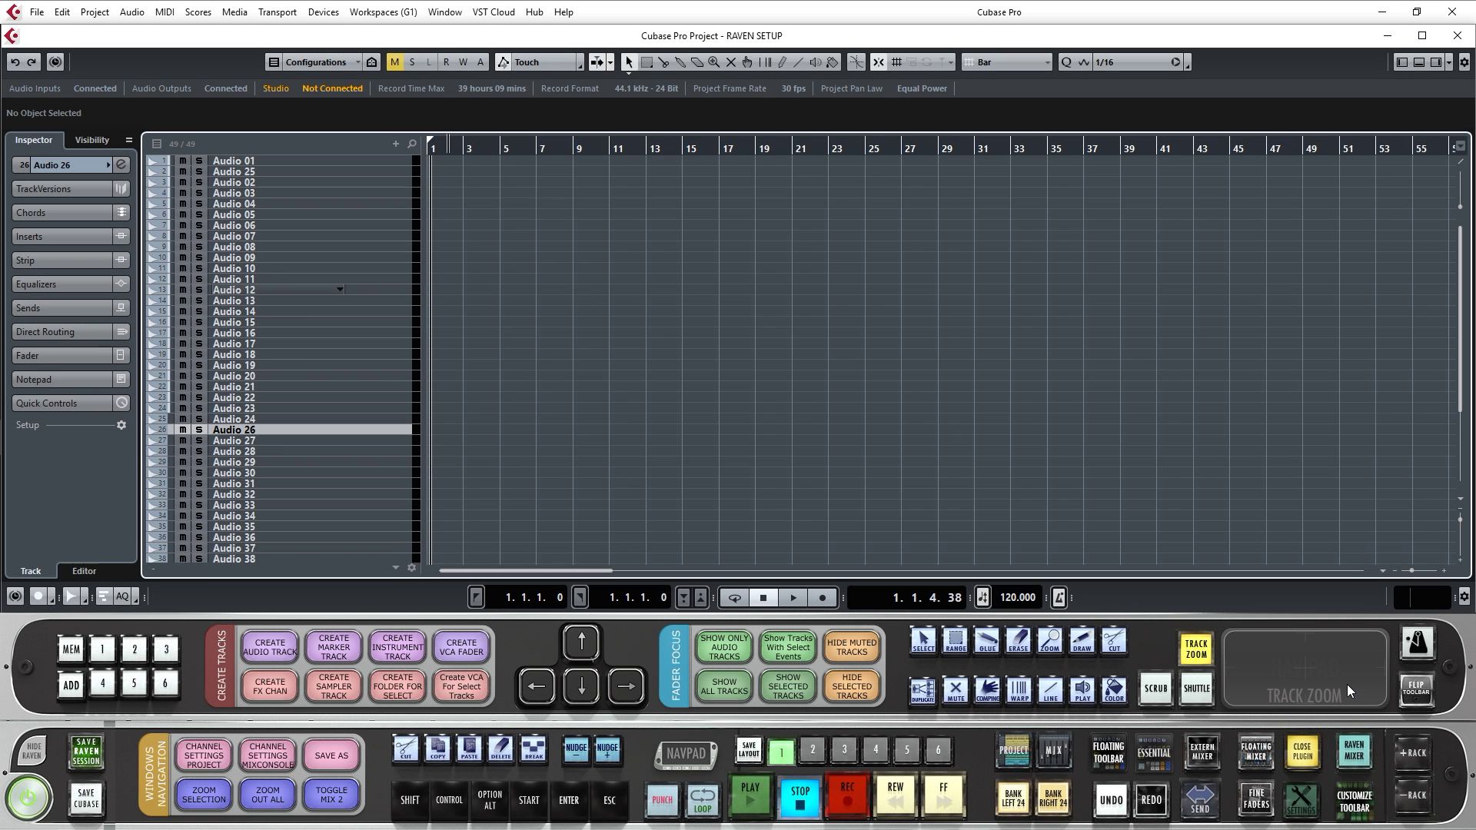
# - Alternate between the RAVEN Project and RAVEN Mixer workspaces, and review the list of saved workspaces
pyautogui.hotkey('alt', '1')
pyautogui.hotkey('alt', '2')
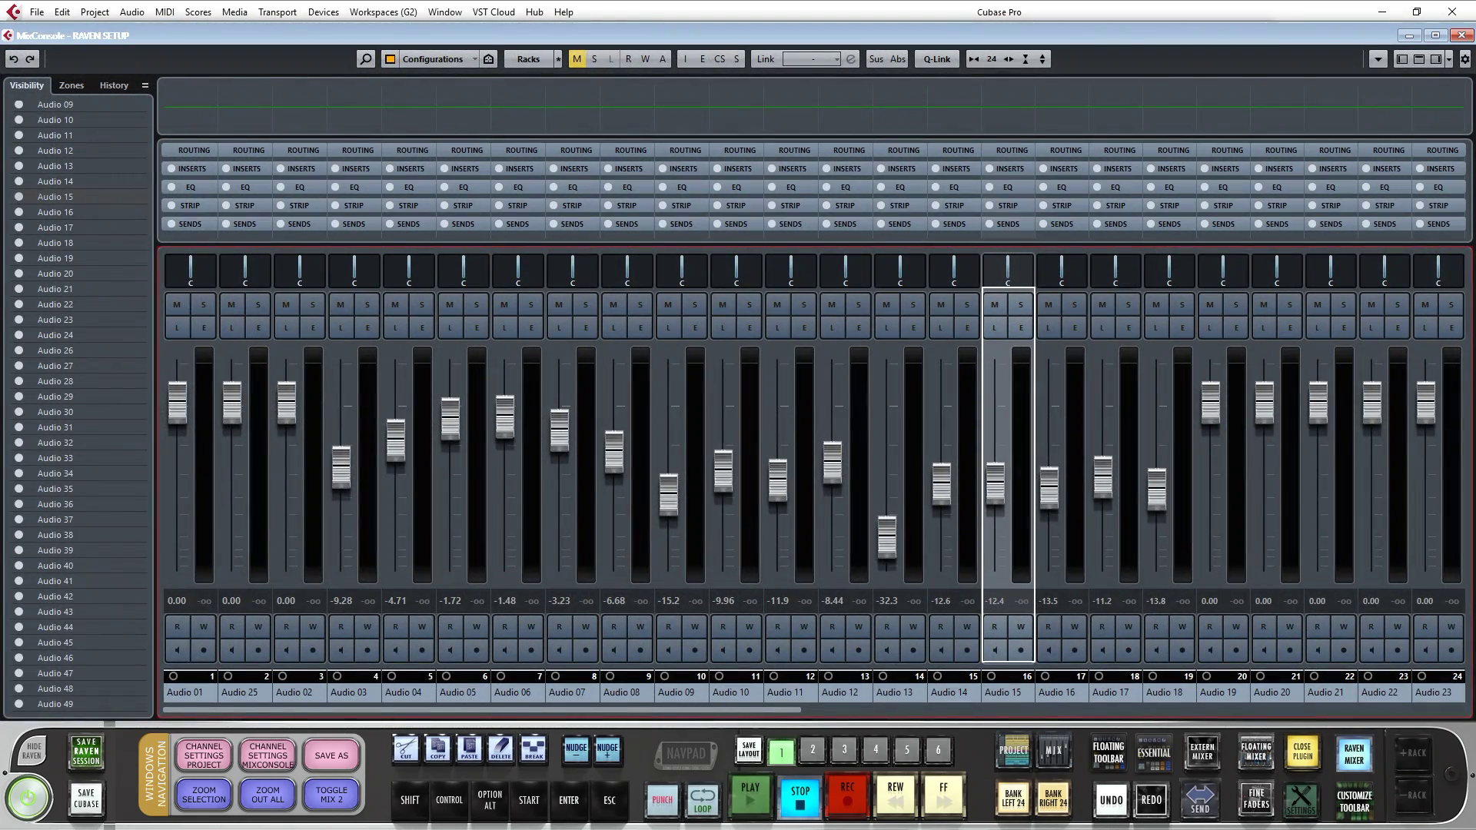
pyautogui.hotkey('alt', '1')
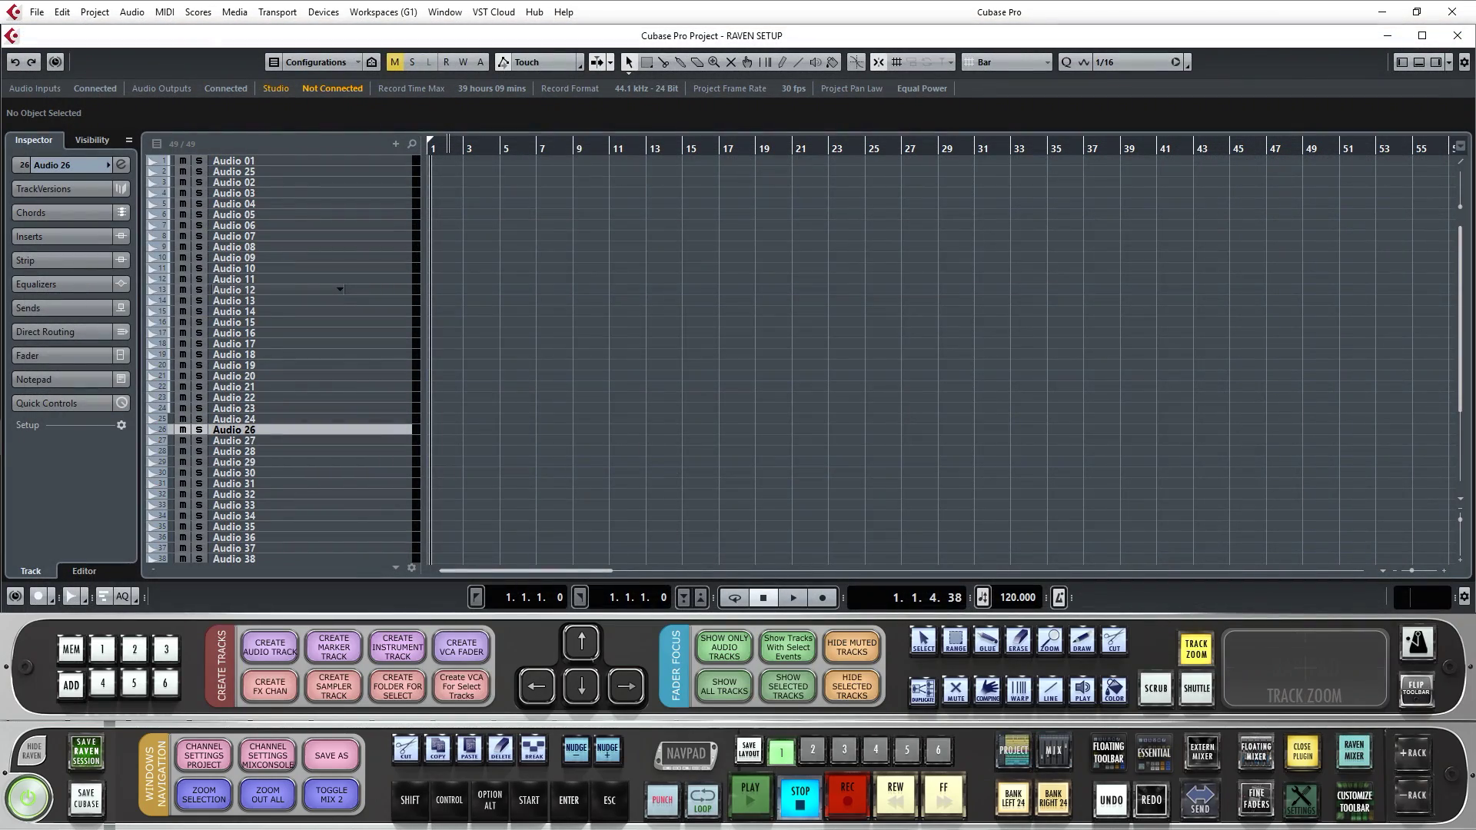
pyautogui.hotkey('alt', '2')
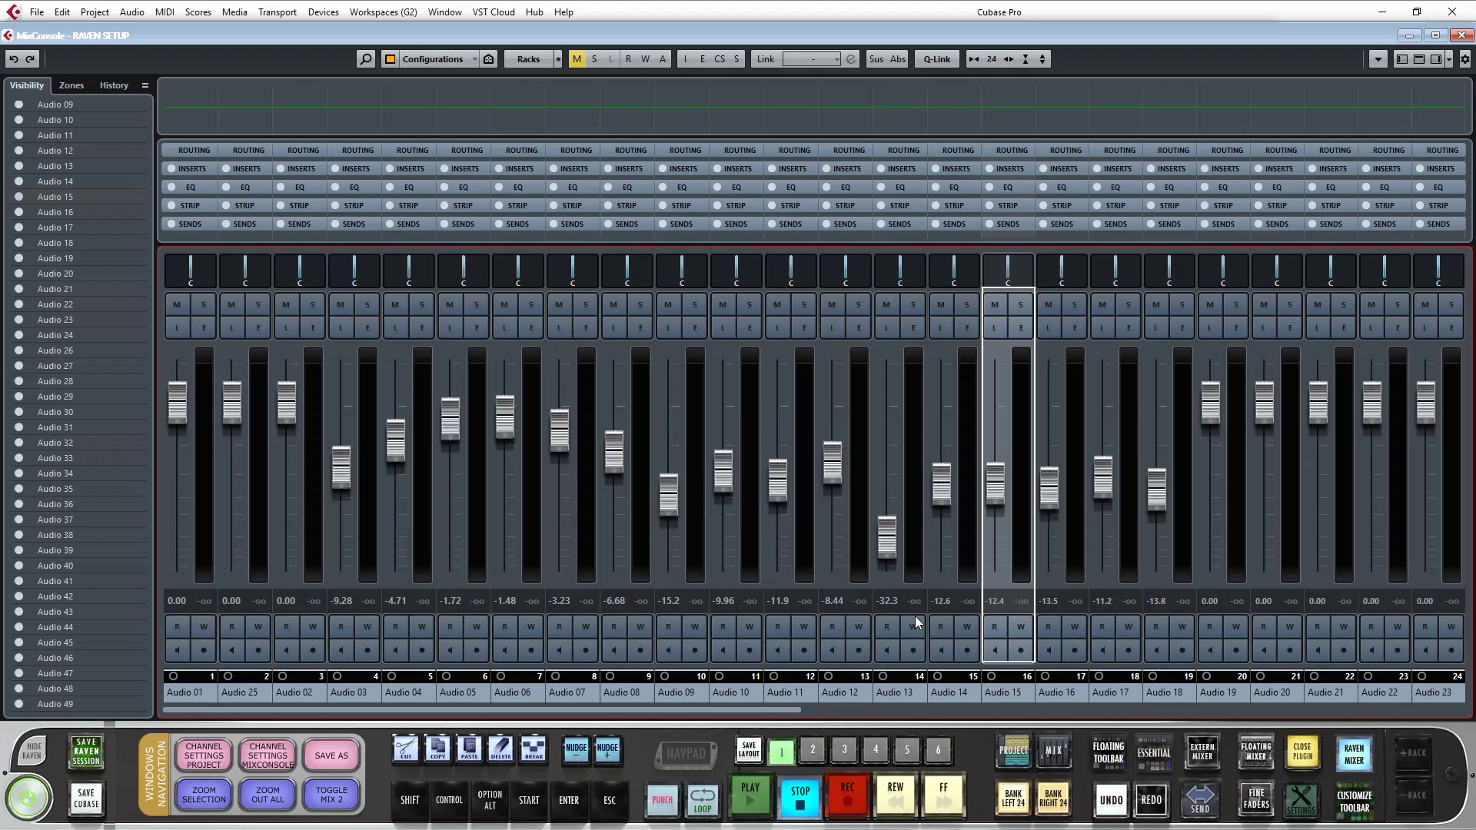
pyautogui.click(399, 14)
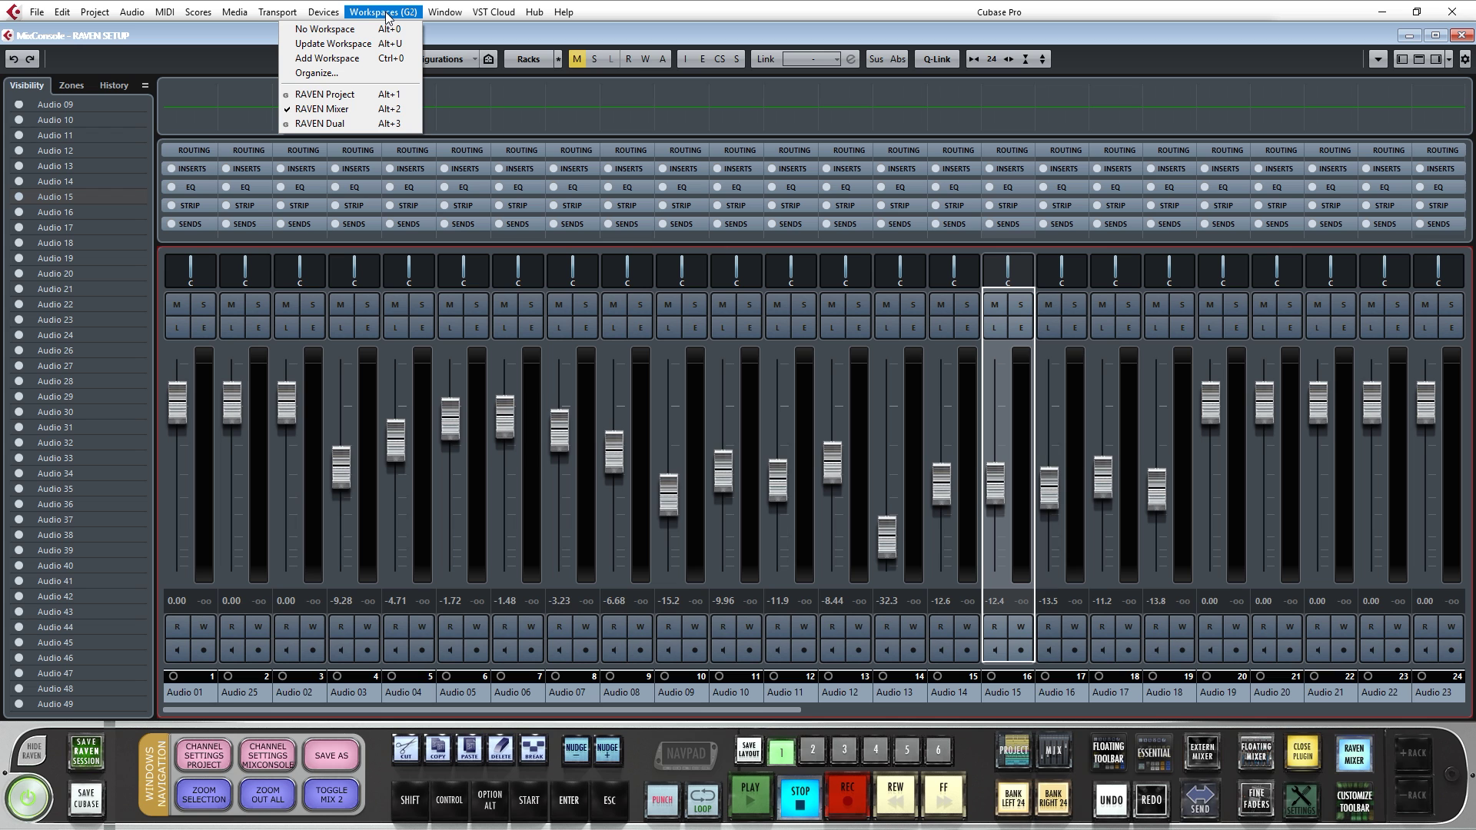
pyautogui.hotkey('alt', '2')
pyautogui.hotkey('alt', '1')
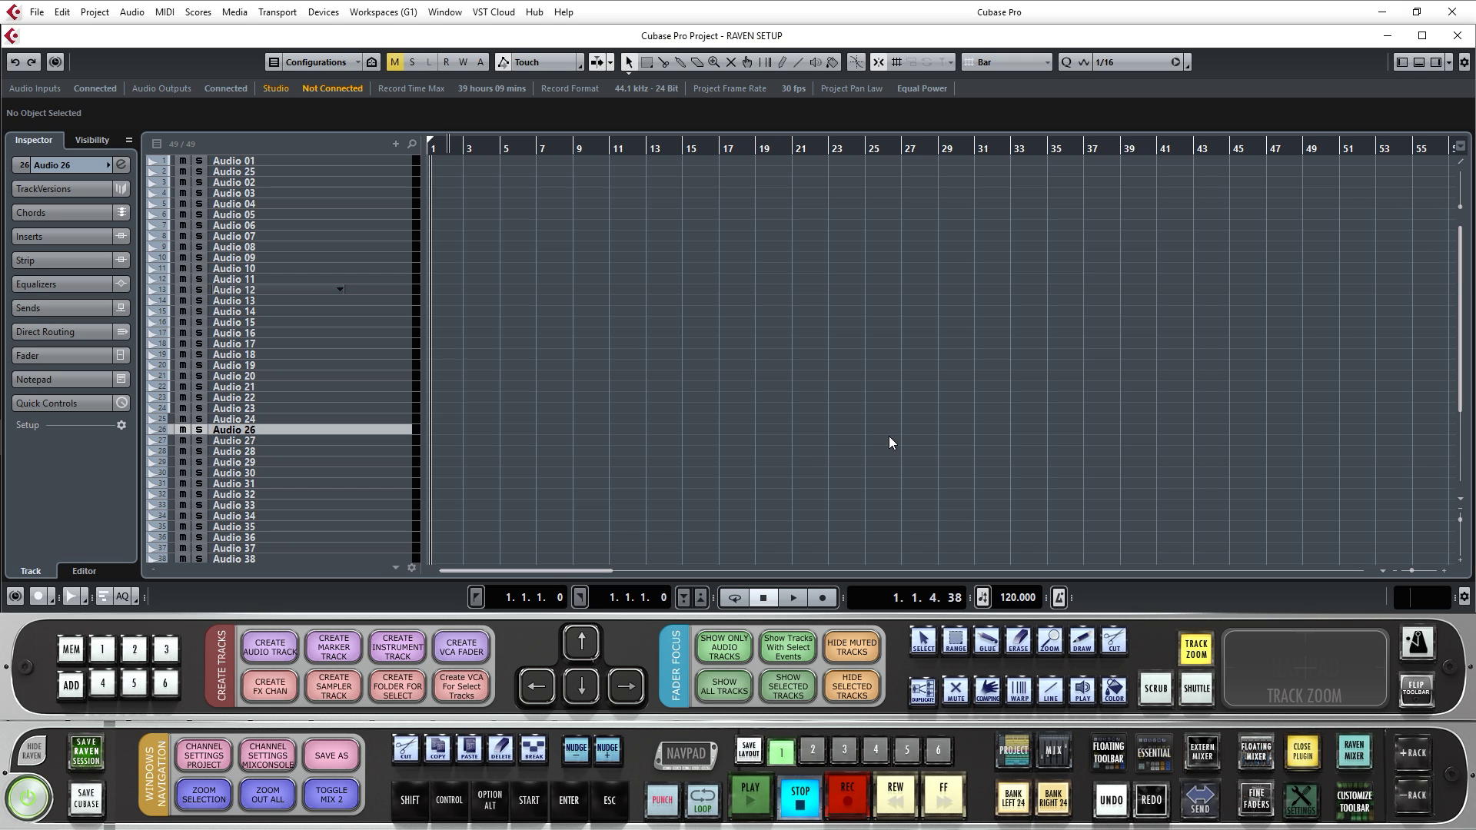
# - Add a workspace named G1 that stores the current project window layout
pyautogui.click(375, 12)
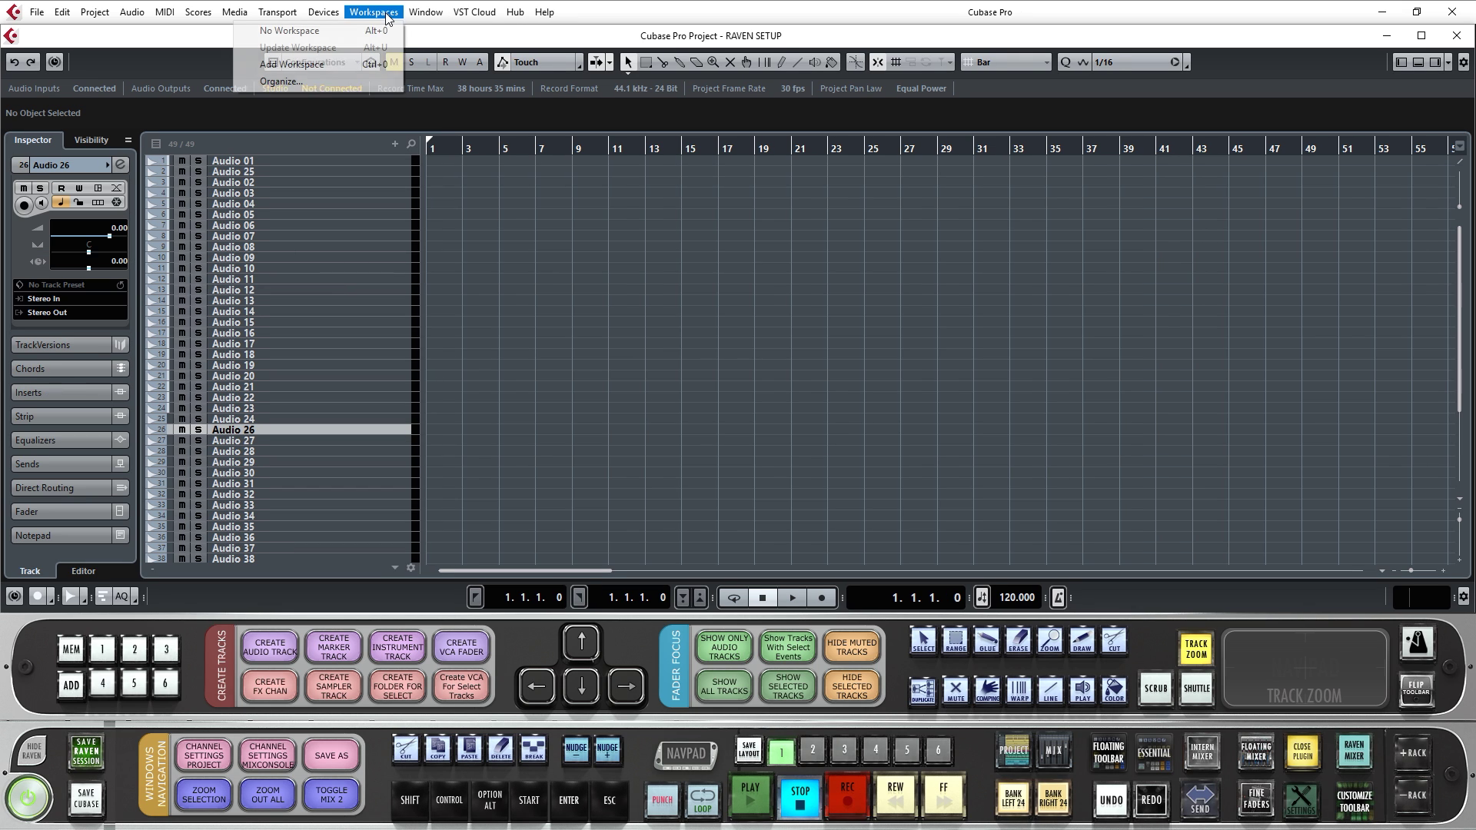
pyautogui.click(362, 65)
pyautogui.write('G1')
pyautogui.press('Return')
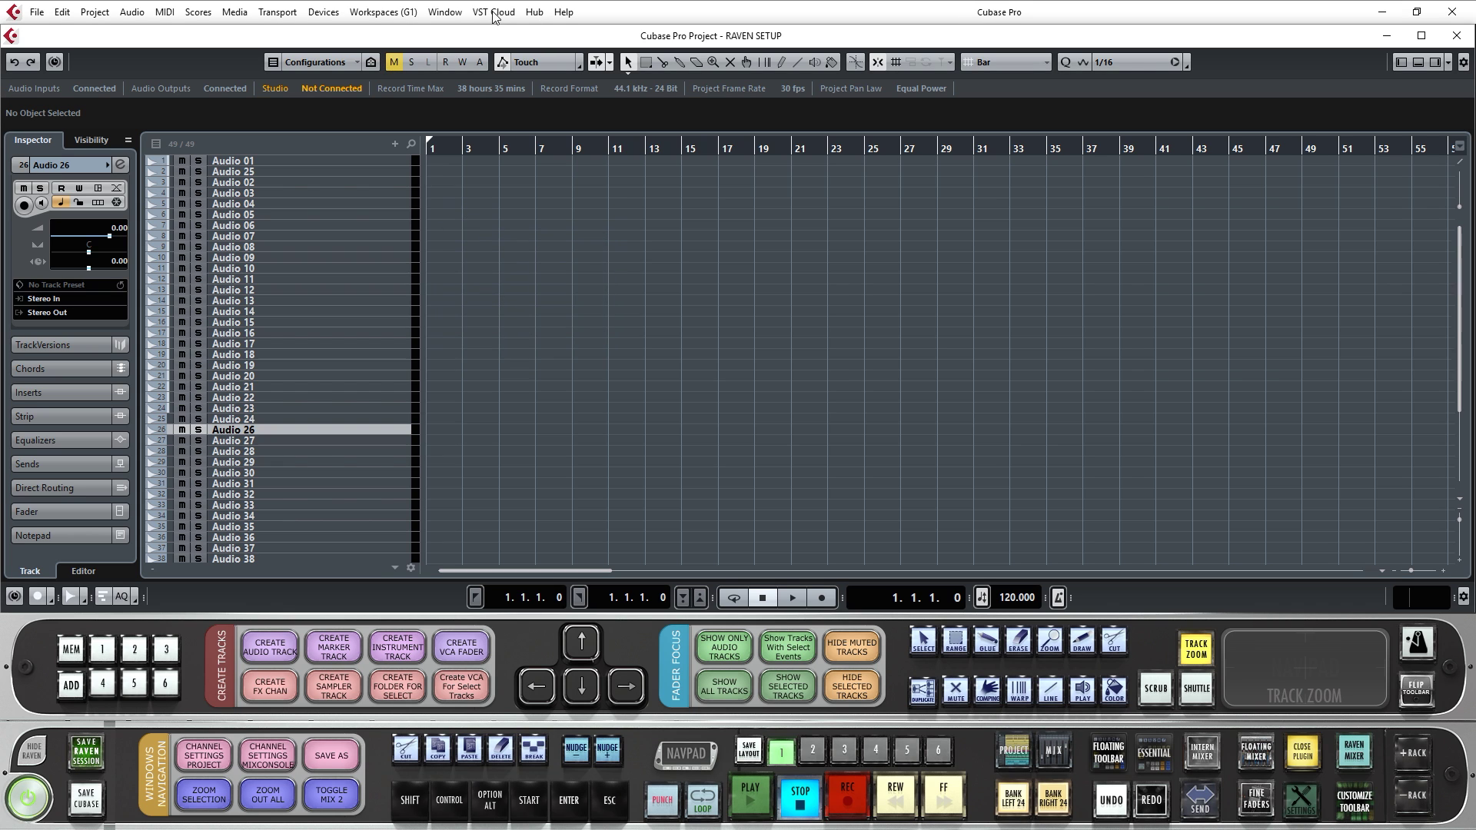
# - Close the RAVEN SETUP project and clear the screen by hiding the RAVEN toolbars and minimizing Cubase
pyautogui.click(1451, 12)
pyautogui.press('Return')
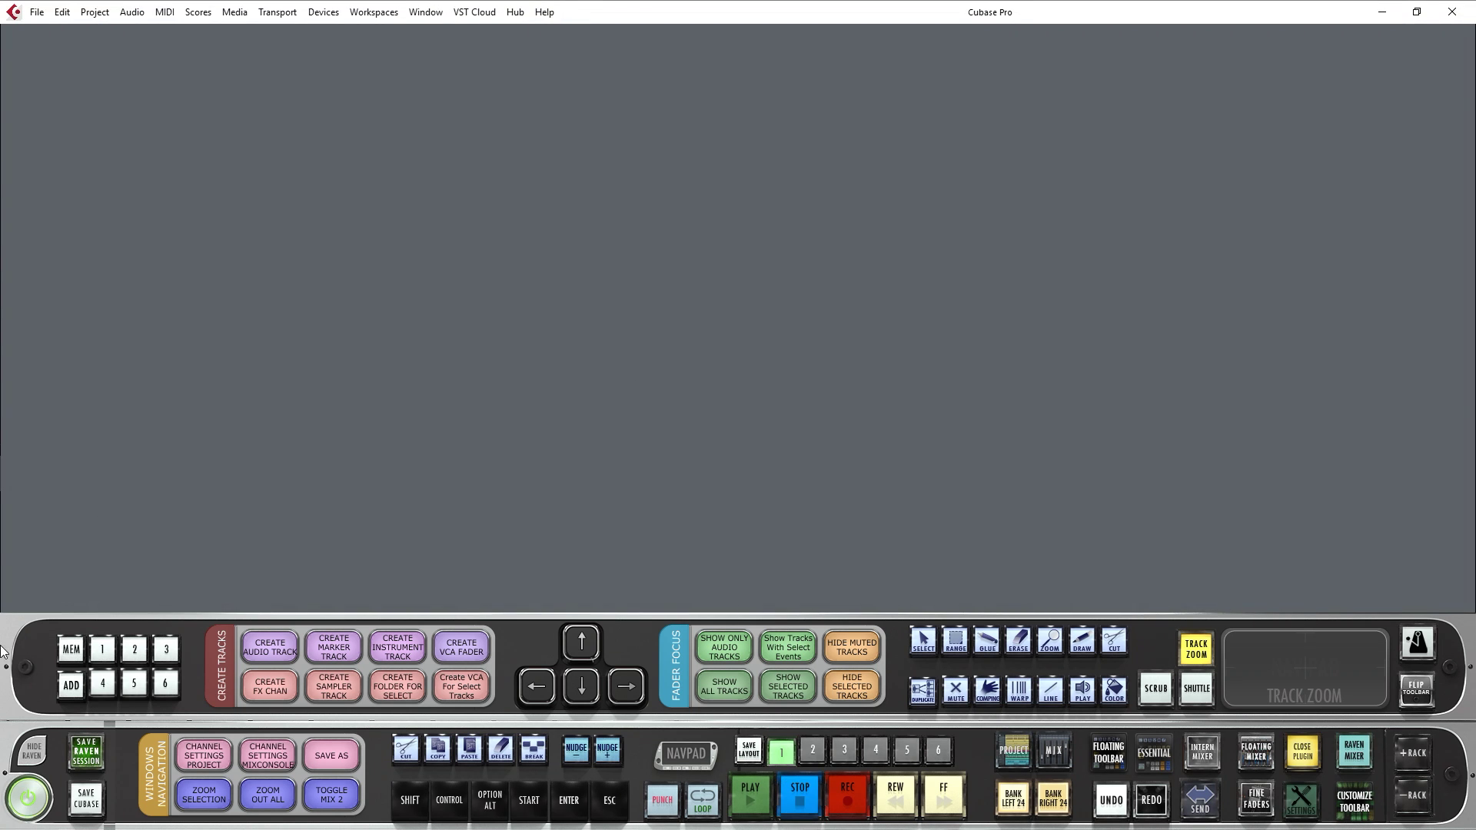
pyautogui.click(32, 749)
pyautogui.click(1381, 12)
# - Start the Raven MTi2 installer from the desktop, cancel the uninstall wizard and accept the licence agreement
pyautogui.doubleClick(30, 370)
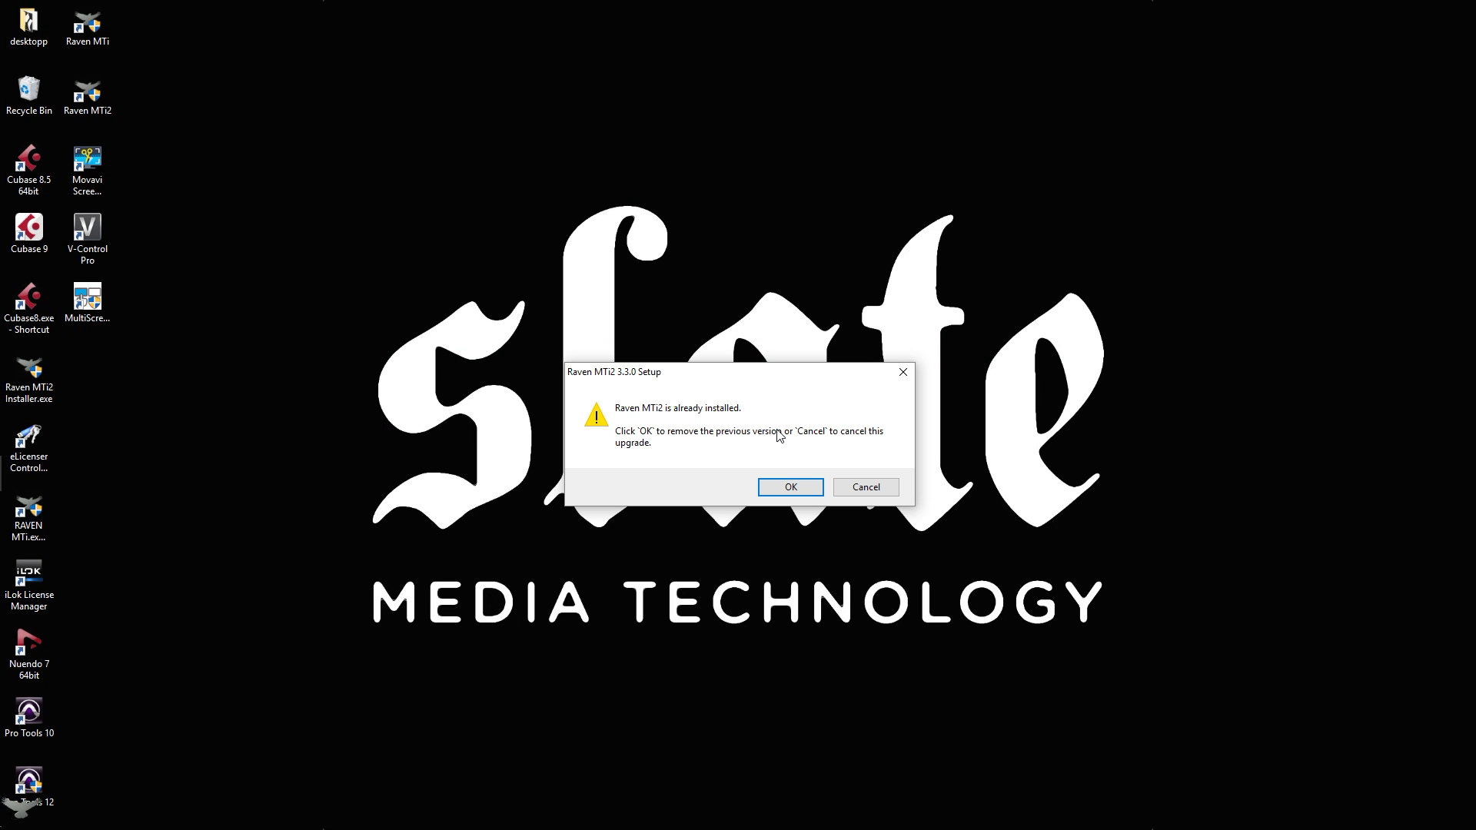
pyautogui.click(787, 488)
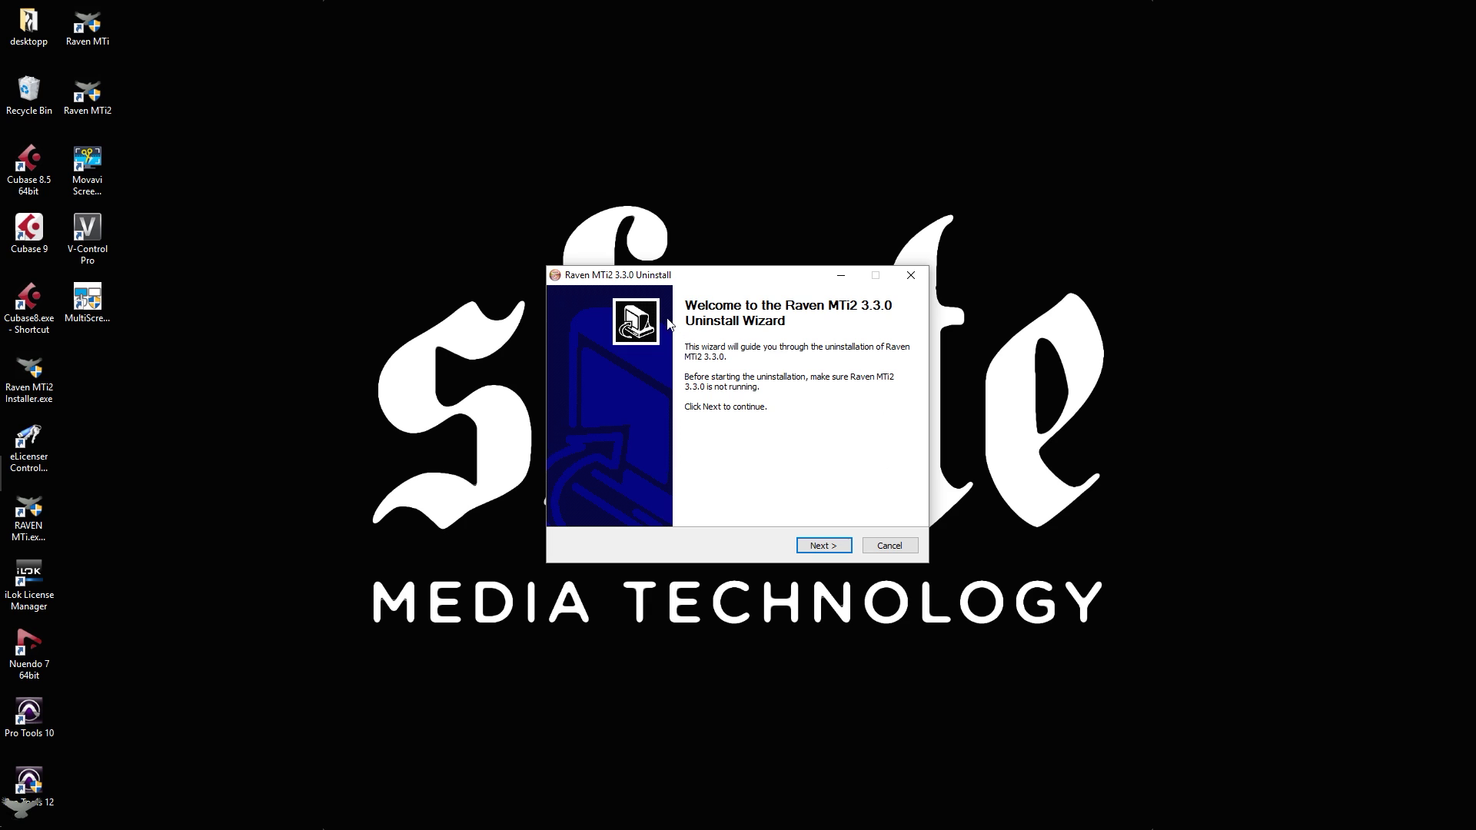
pyautogui.click(888, 547)
pyautogui.click(824, 546)
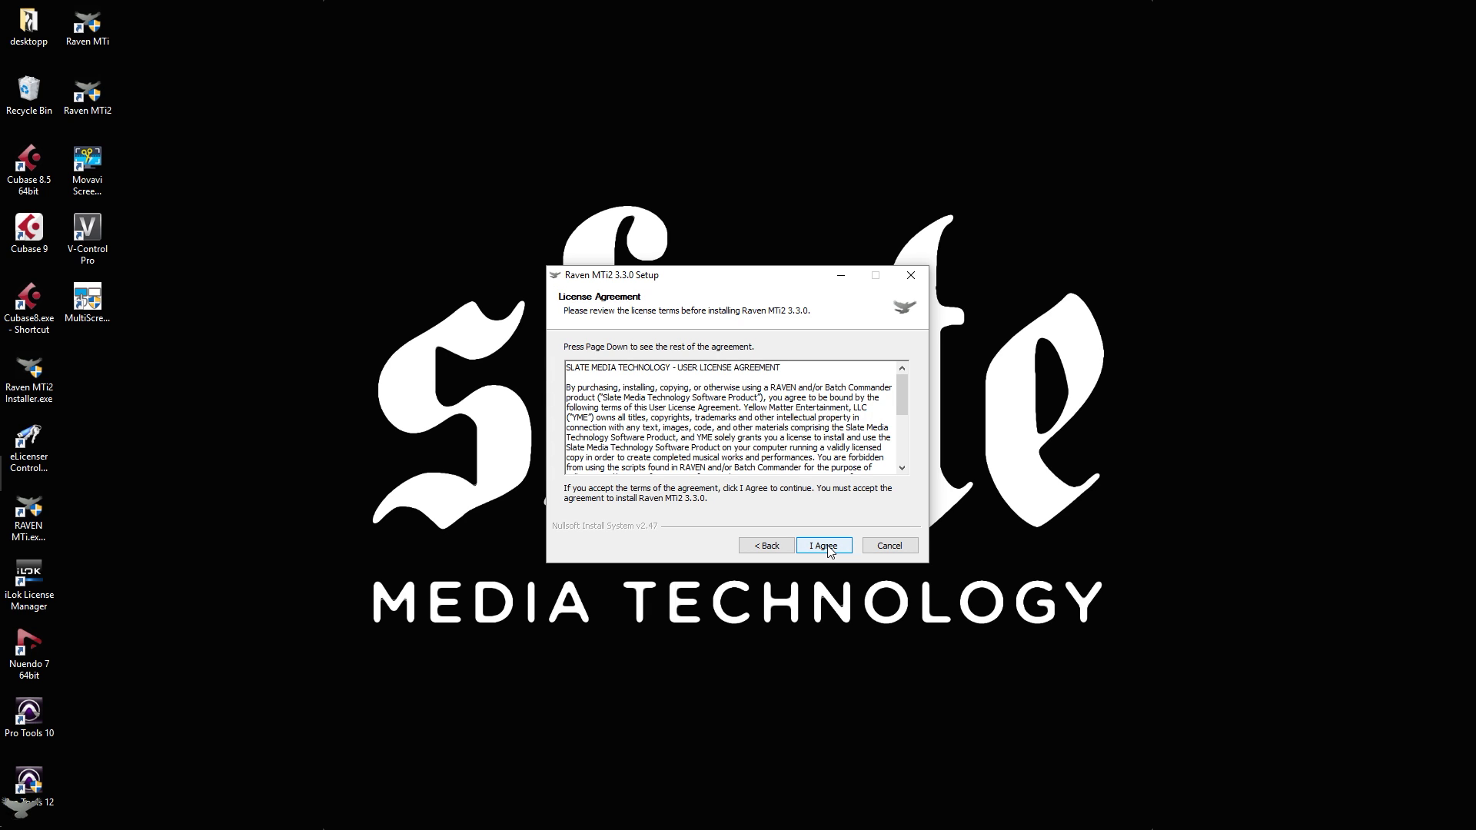
pyautogui.click(824, 546)
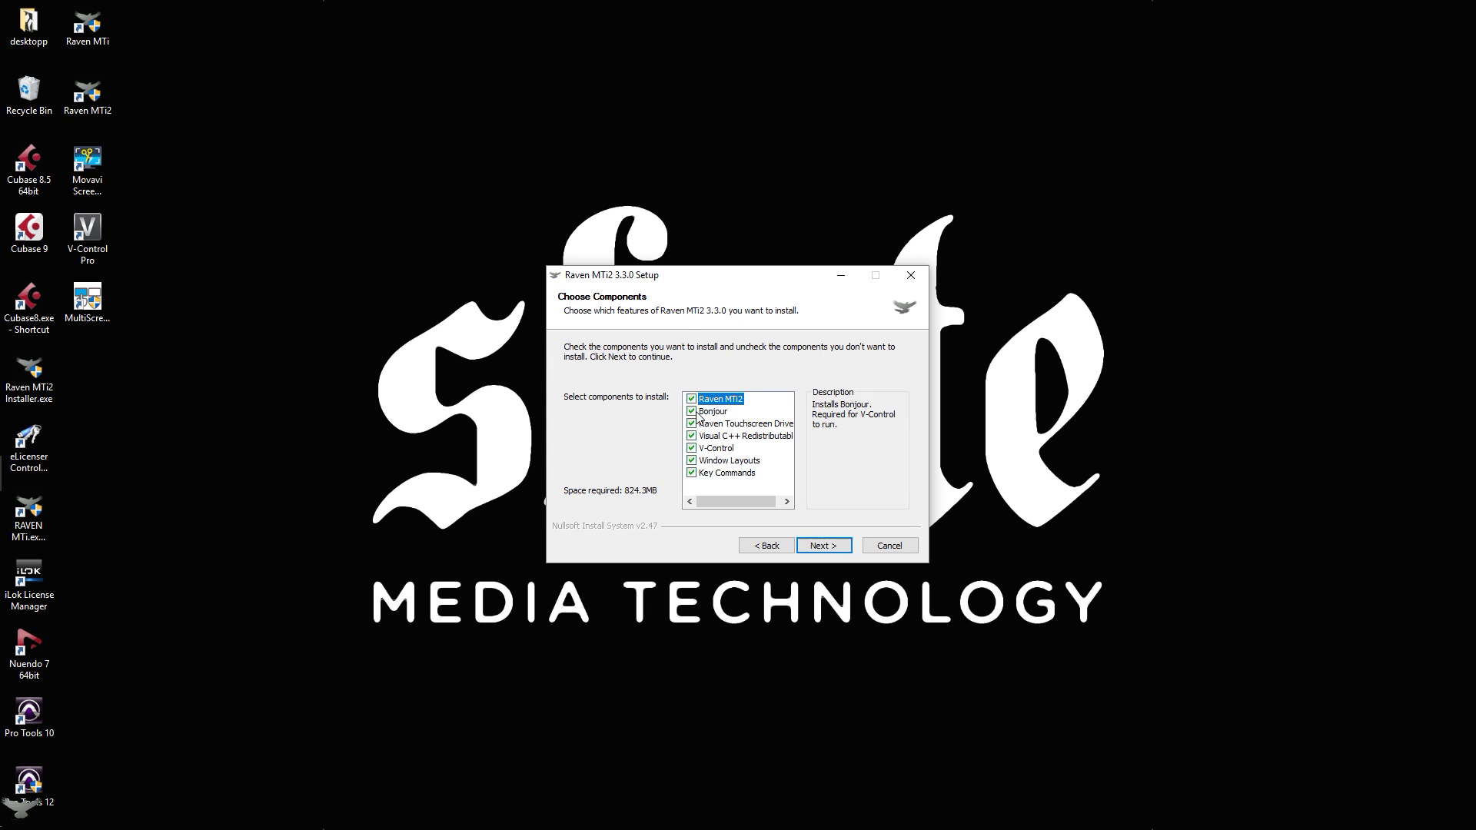
# - Exclude Bonjour, the Raven touchscreen driver, the Visual C++ redistributable and V-Control from the components, and install Raven MTi2 3.3.0
pyautogui.click(691, 411)
pyautogui.click(691, 423)
pyautogui.click(690, 436)
pyautogui.click(691, 448)
pyautogui.click(824, 546)
pyautogui.click(827, 546)
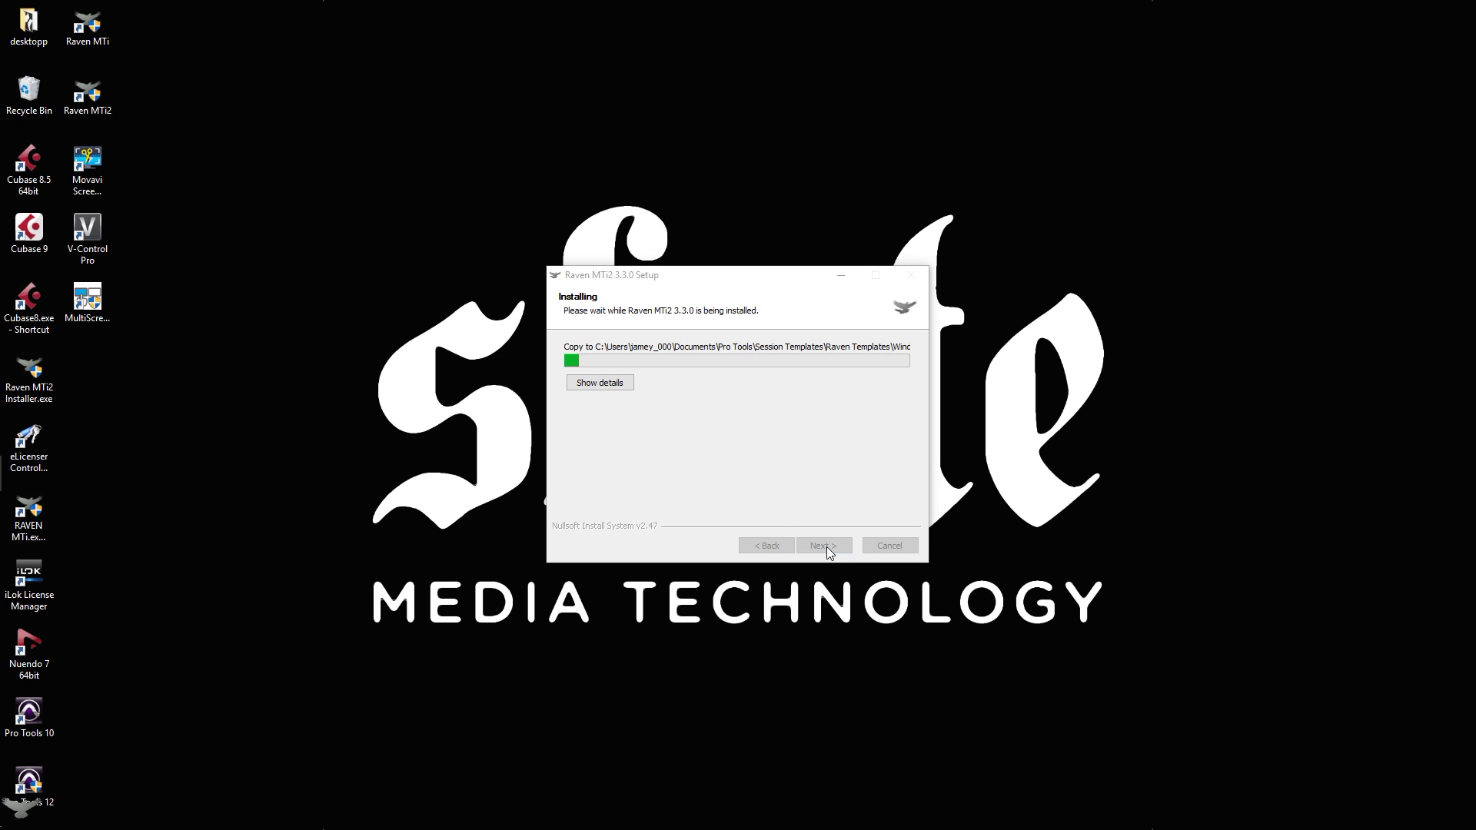
pyautogui.click(827, 547)
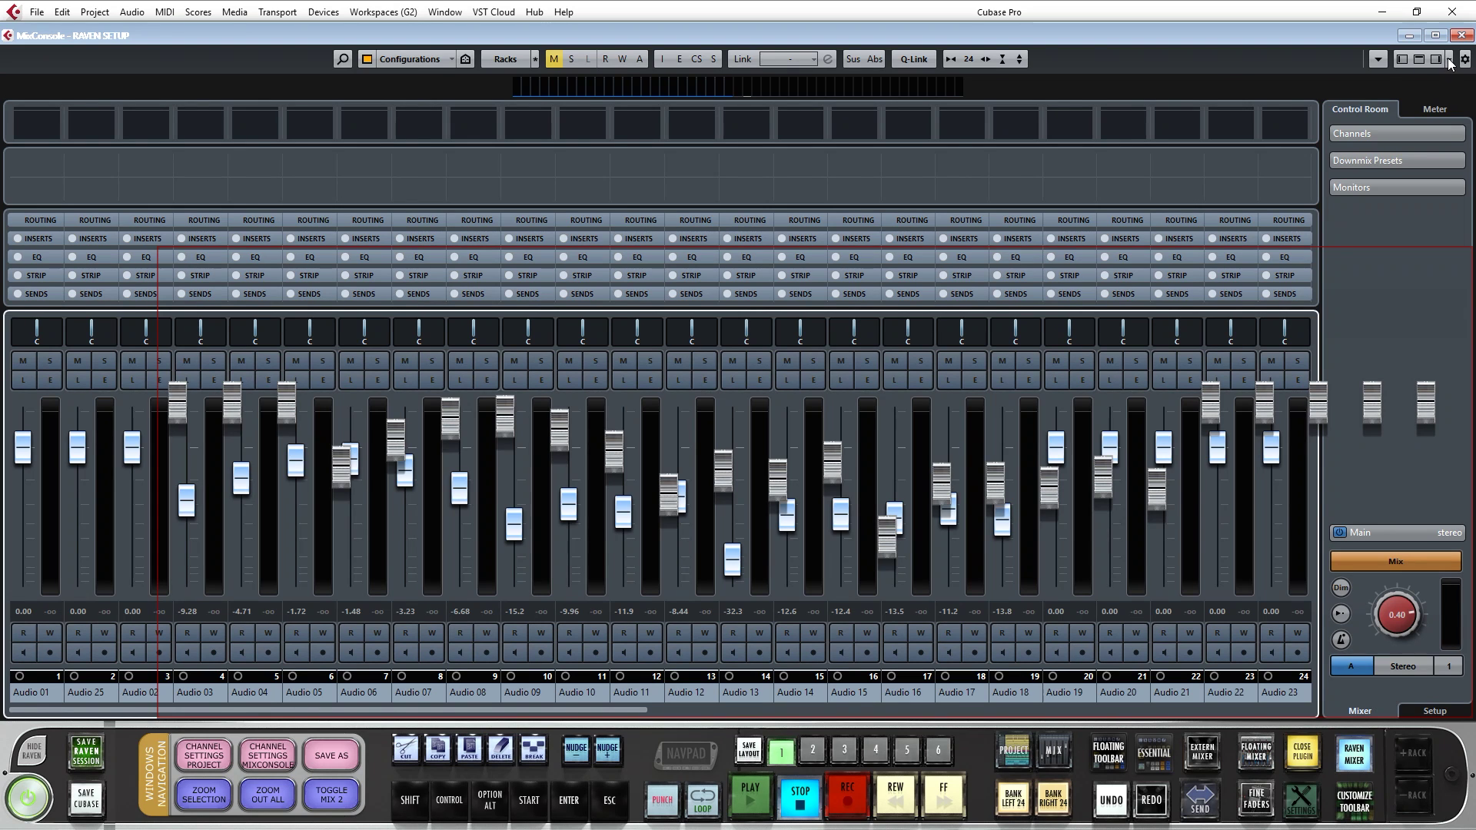
# - Hide the MixConsole's Channel Overview, Meter Bridge and Control Room/Meter, and show the Channel Selector
pyautogui.click(1447, 60)
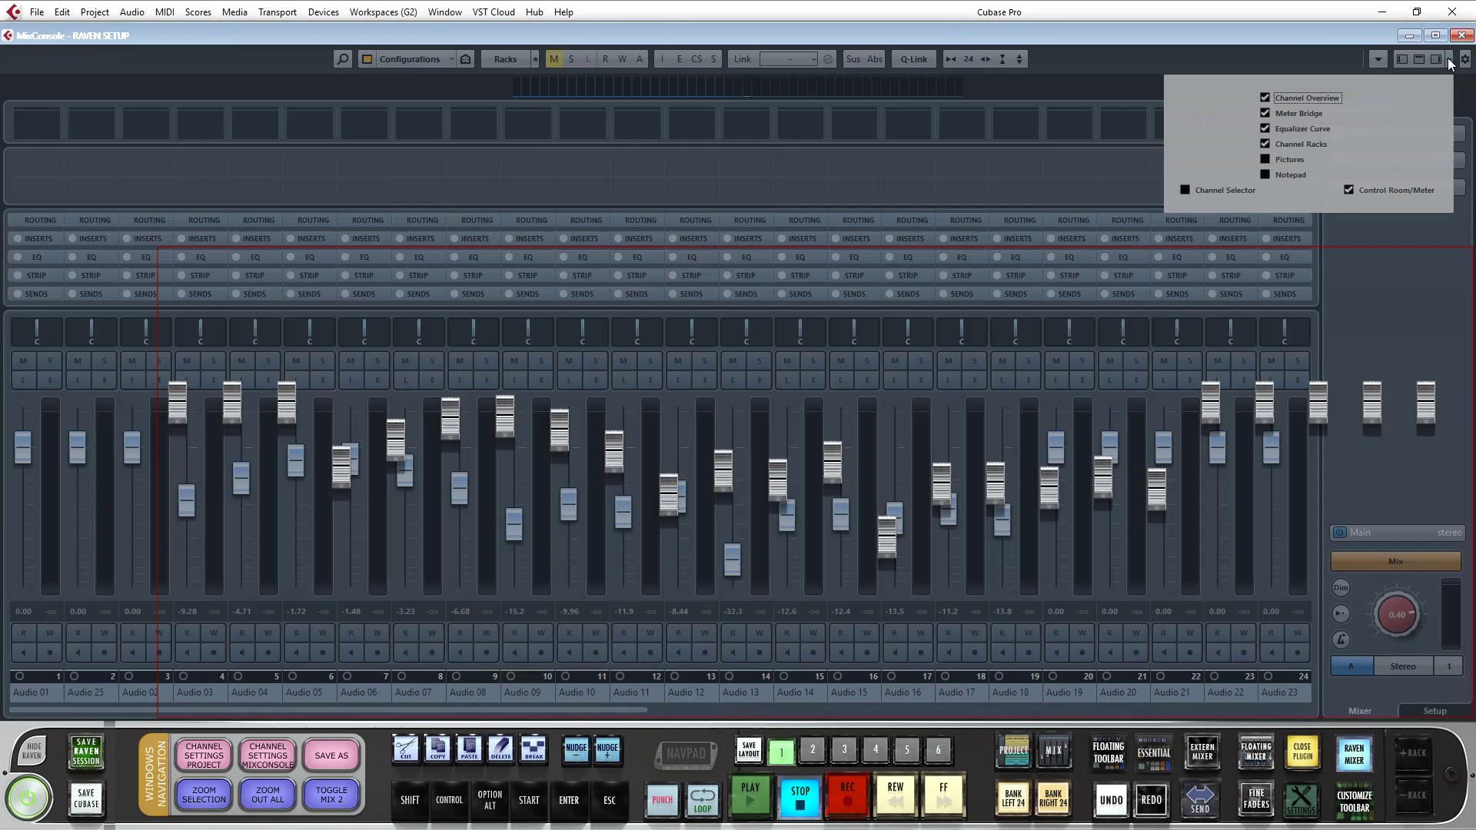
pyautogui.click(1264, 99)
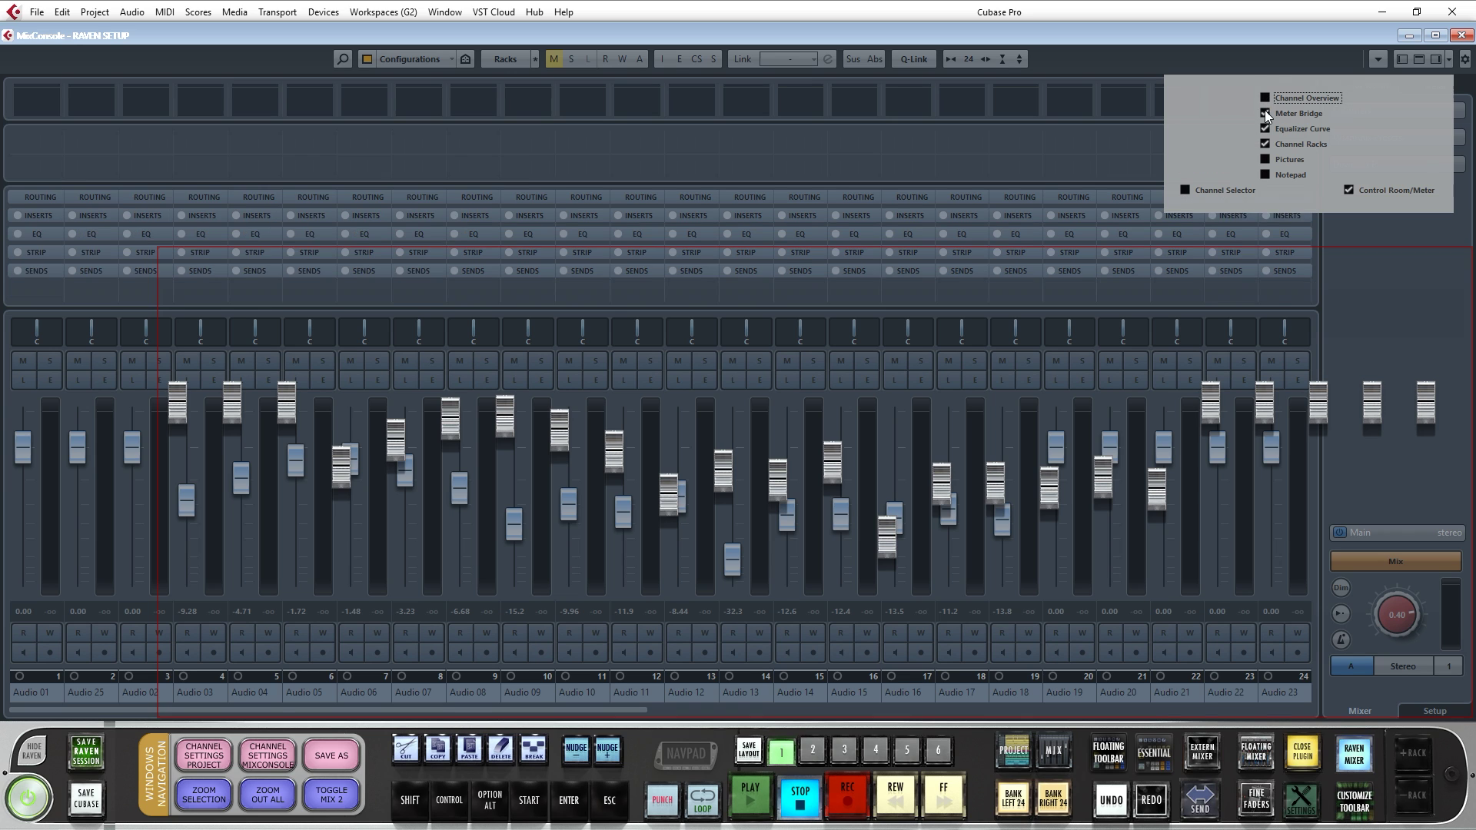
pyautogui.click(1265, 113)
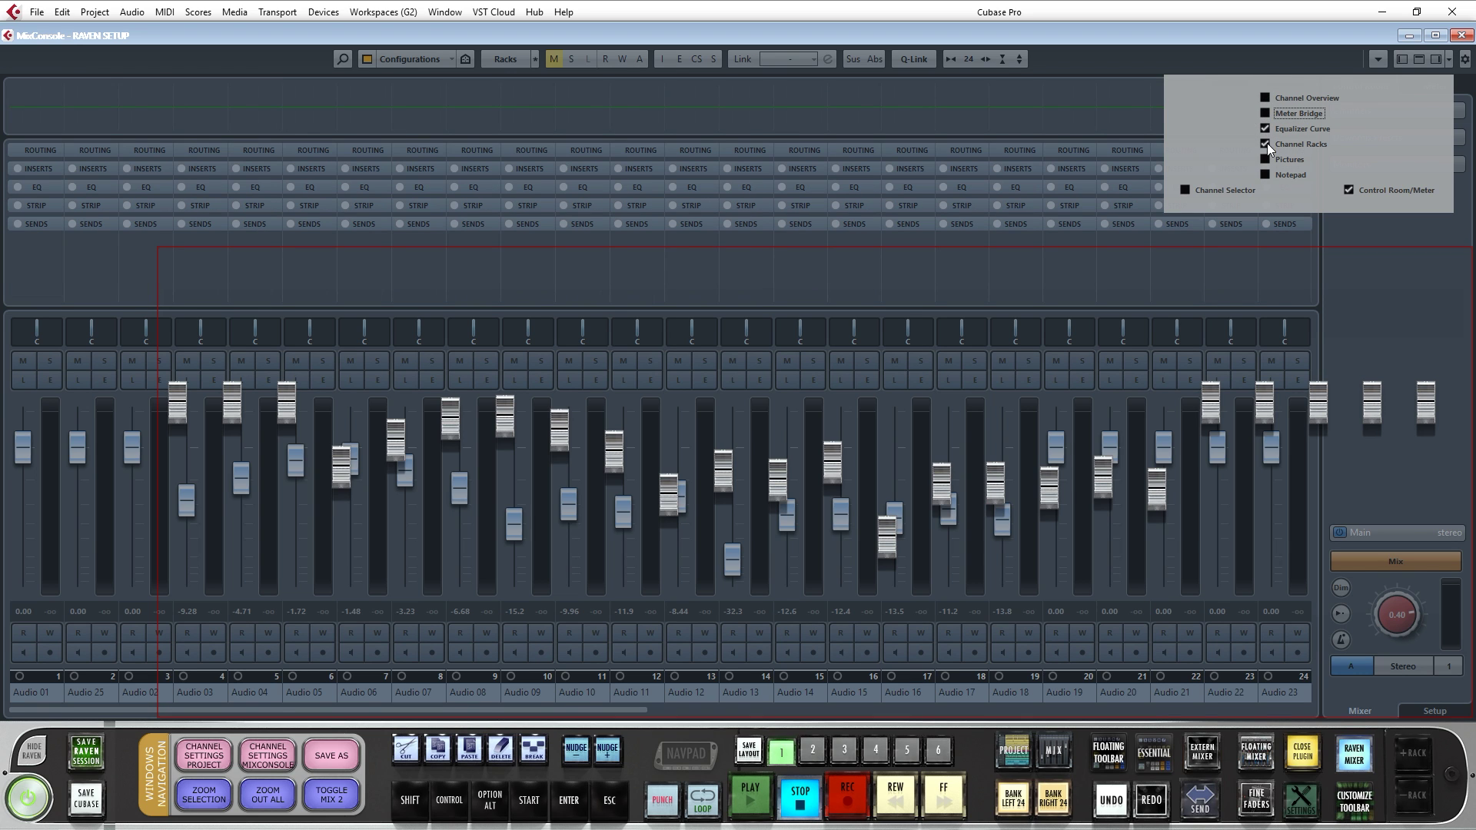
pyautogui.click(1222, 190)
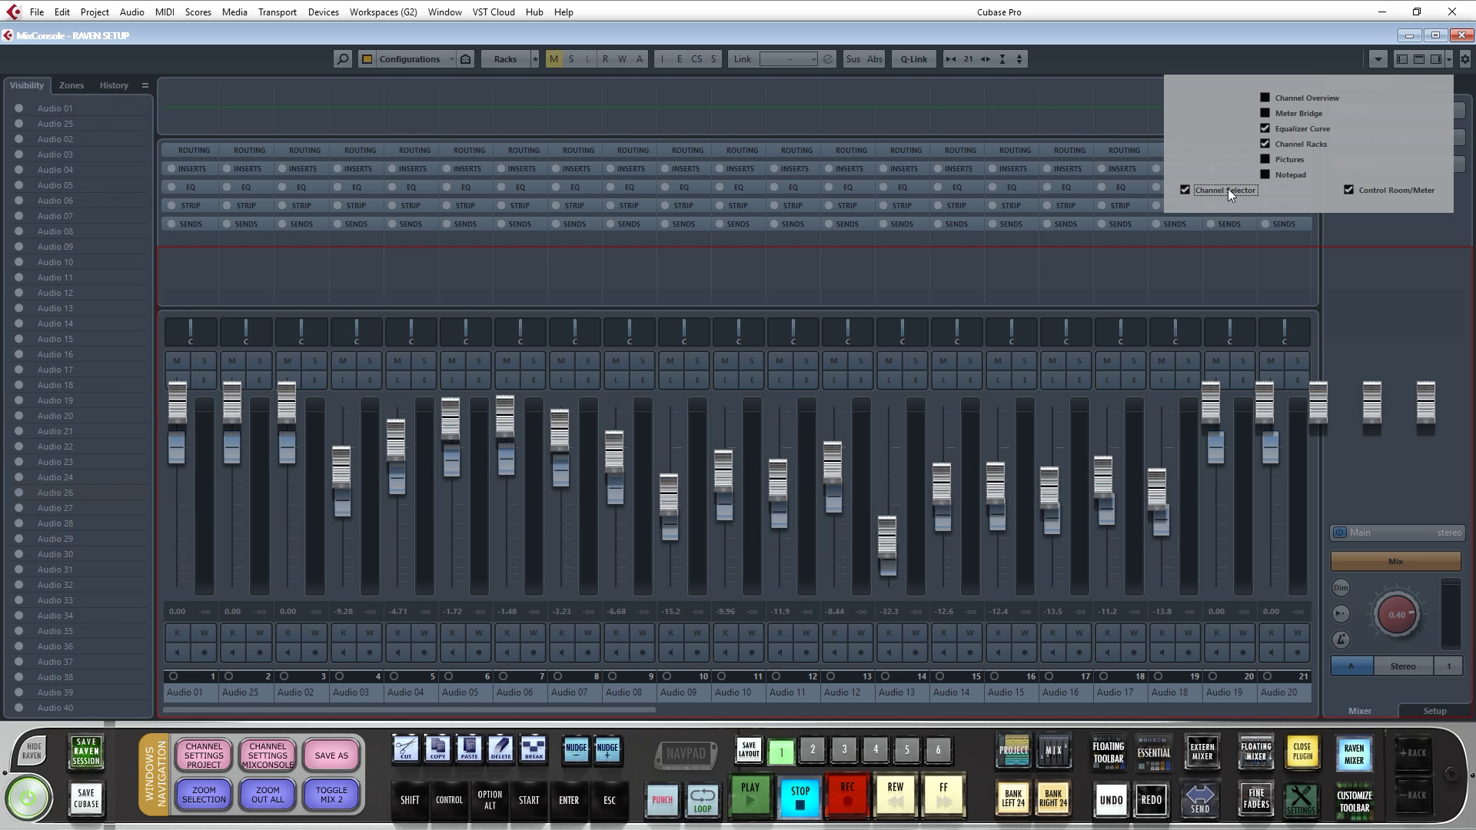
pyautogui.click(1350, 189)
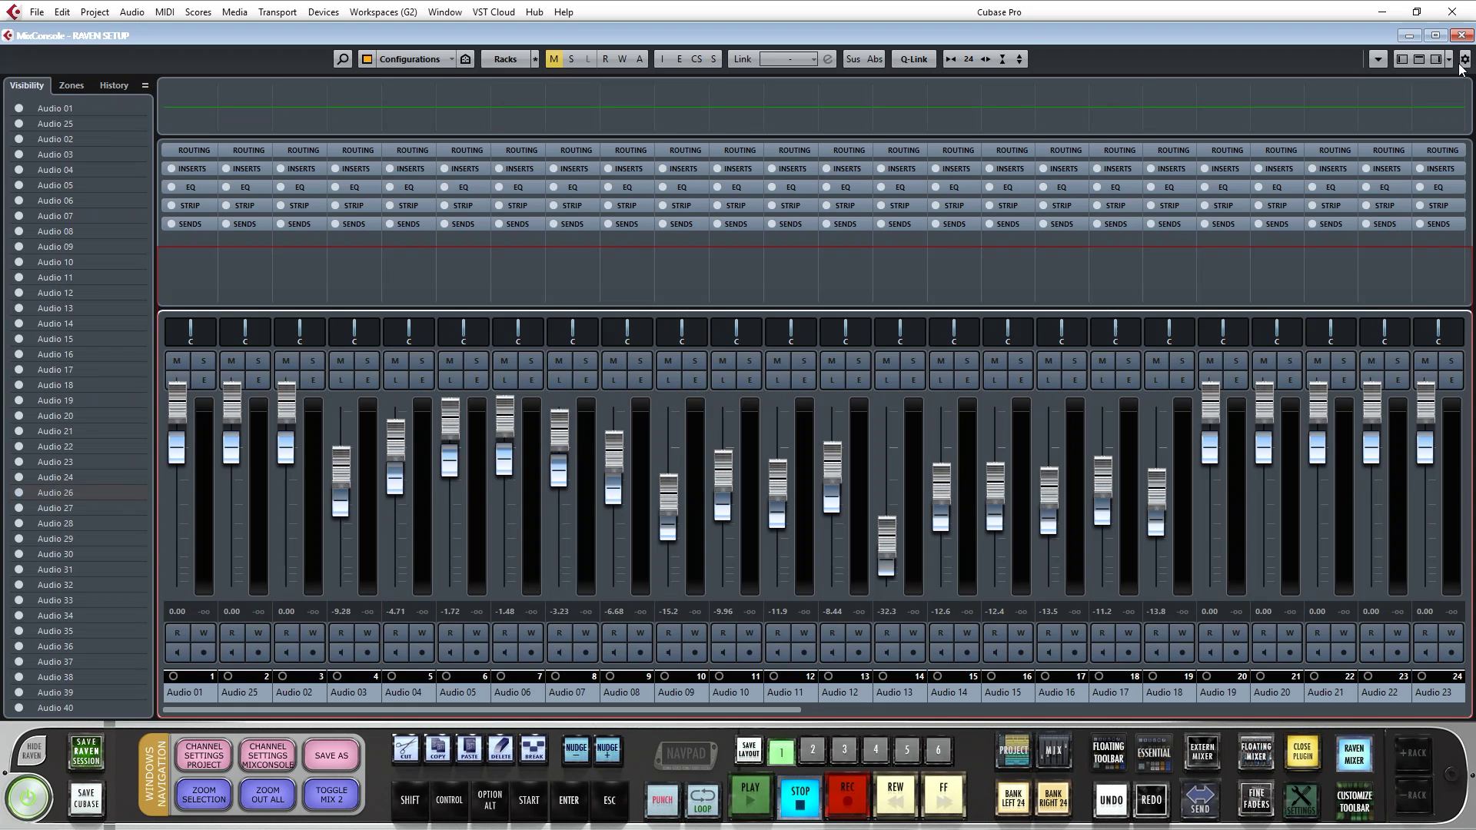
# - Filter the Input Channels and Output Channels out of the MixConsole
pyautogui.click(366, 61)
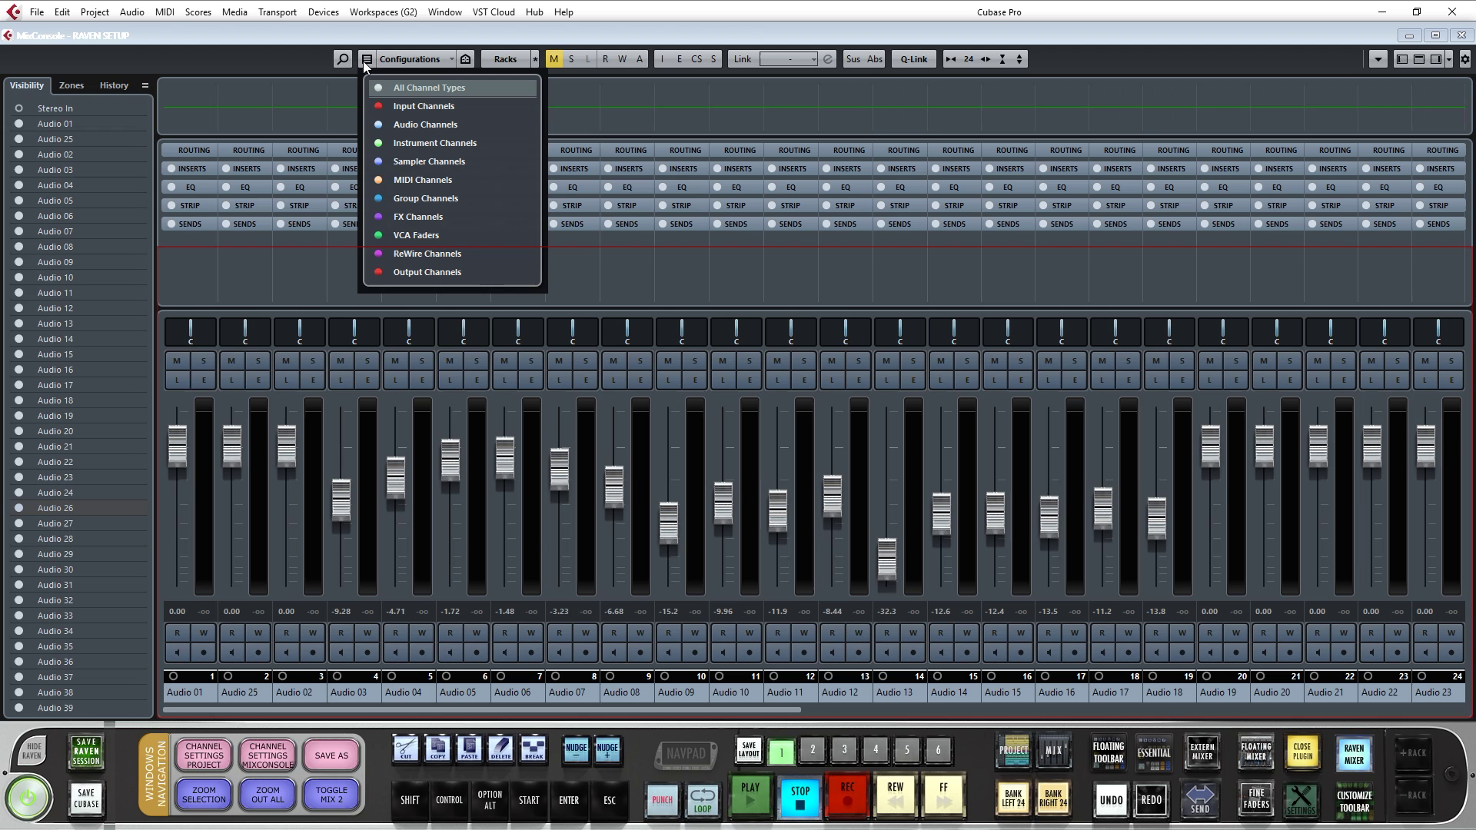
pyautogui.click(382, 107)
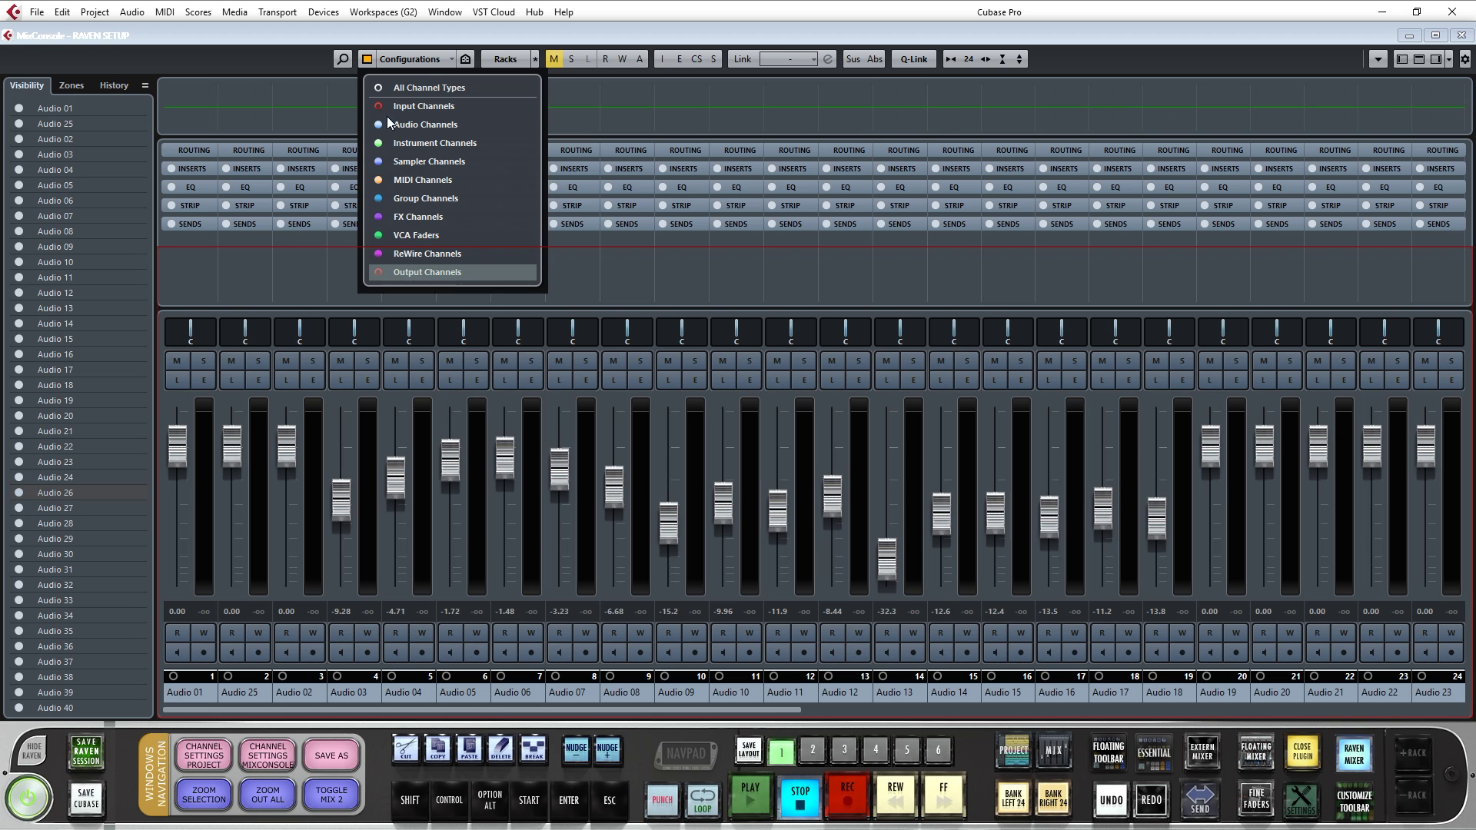
# - Lower the Audio 02 fader to about -8.5 dB and check the MixConsole's channel type filter list
pyautogui.click(368, 62)
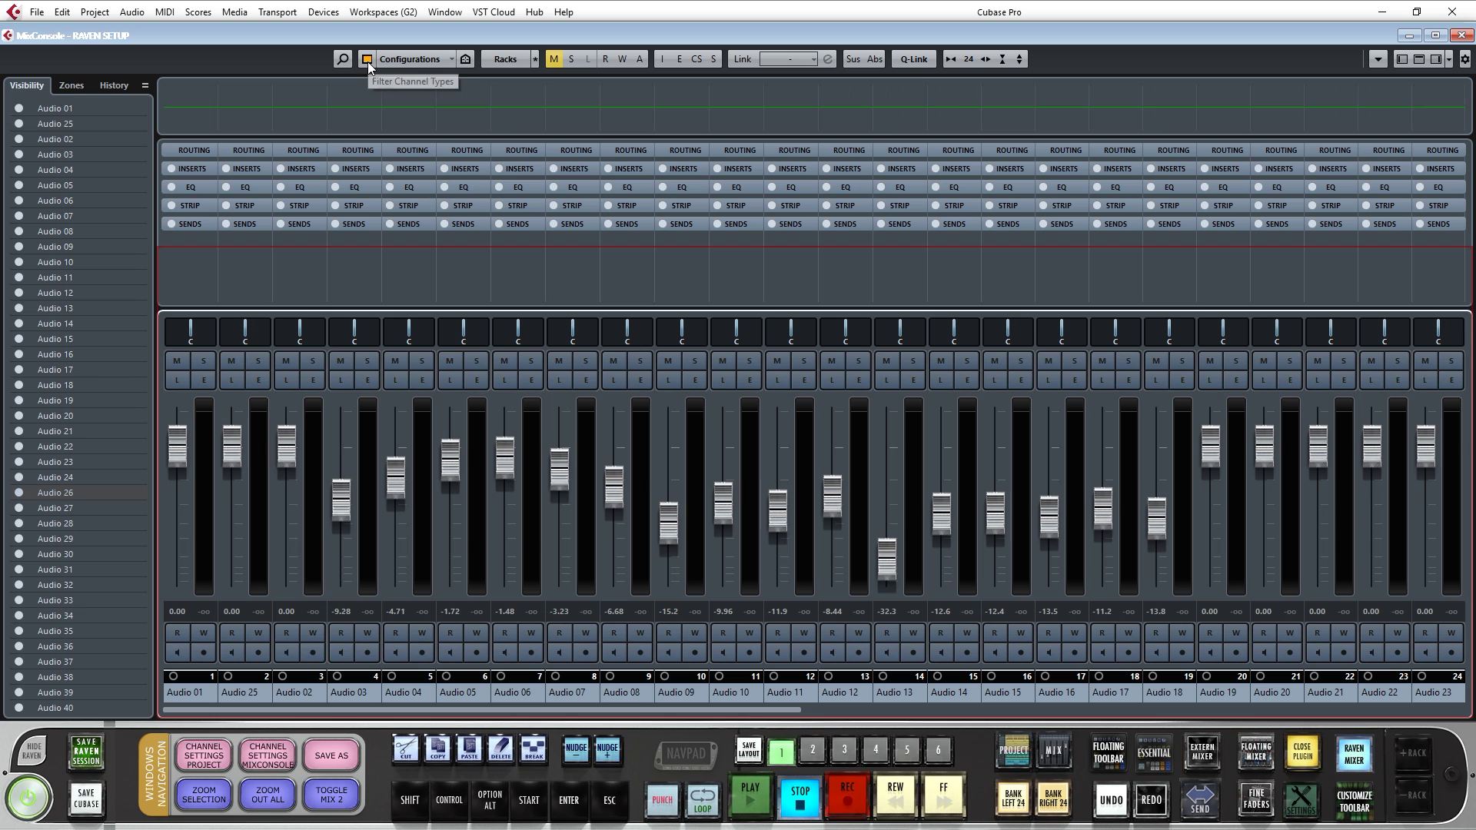
pyautogui.moveTo(286, 444); pyautogui.dragTo(286, 496)
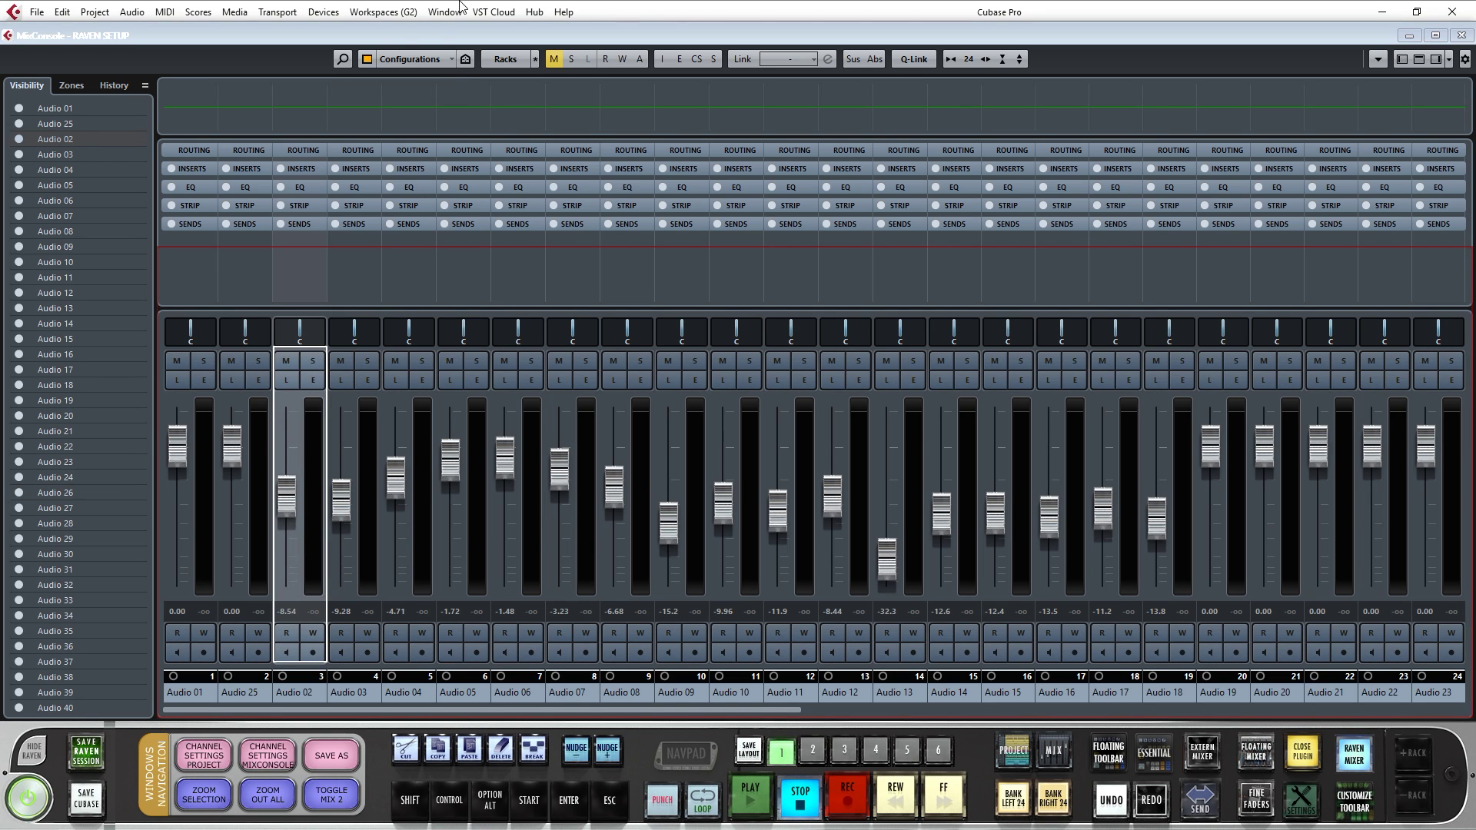
pyautogui.click(368, 60)
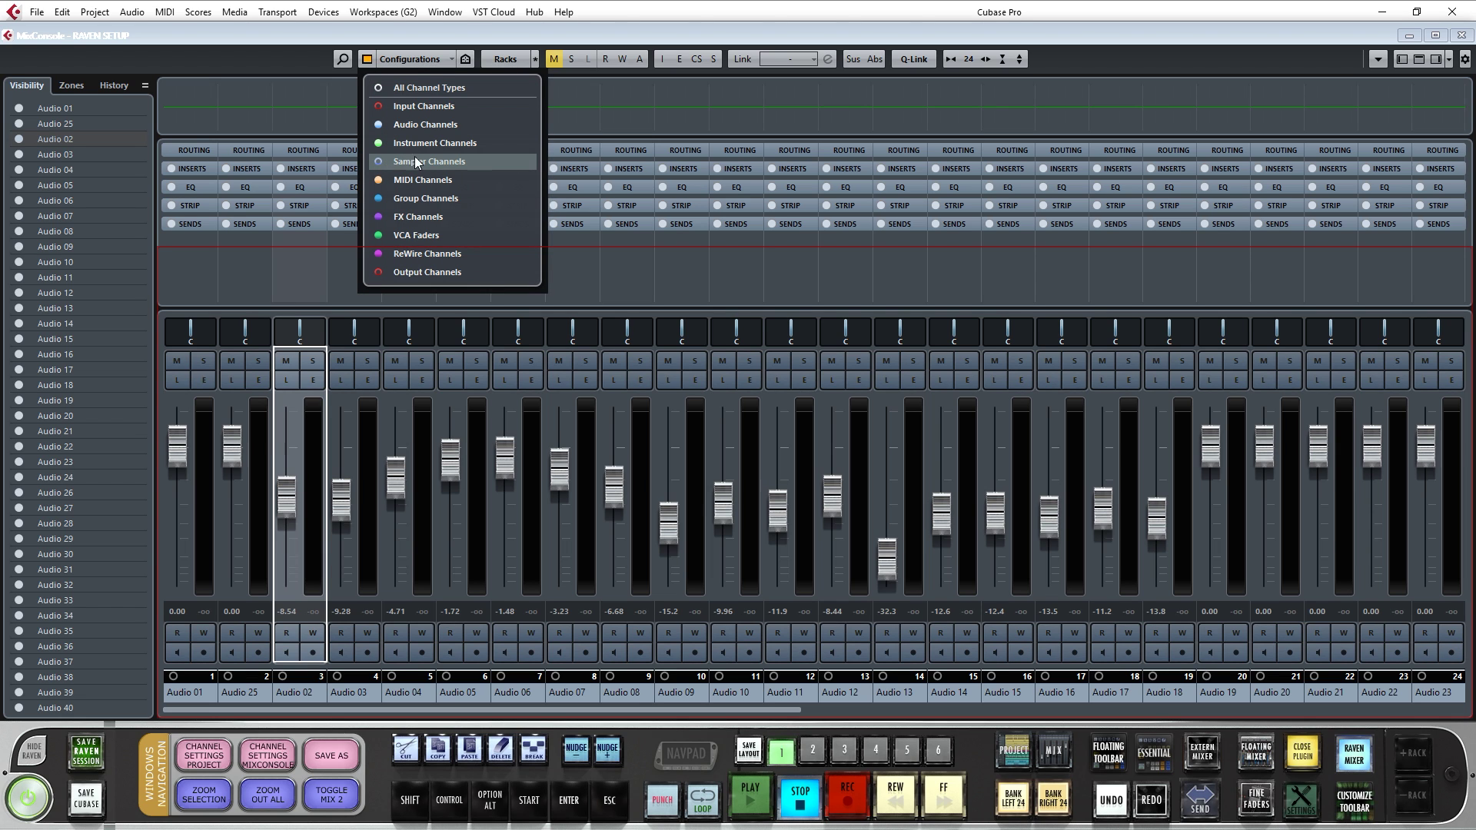
pyautogui.click(369, 62)
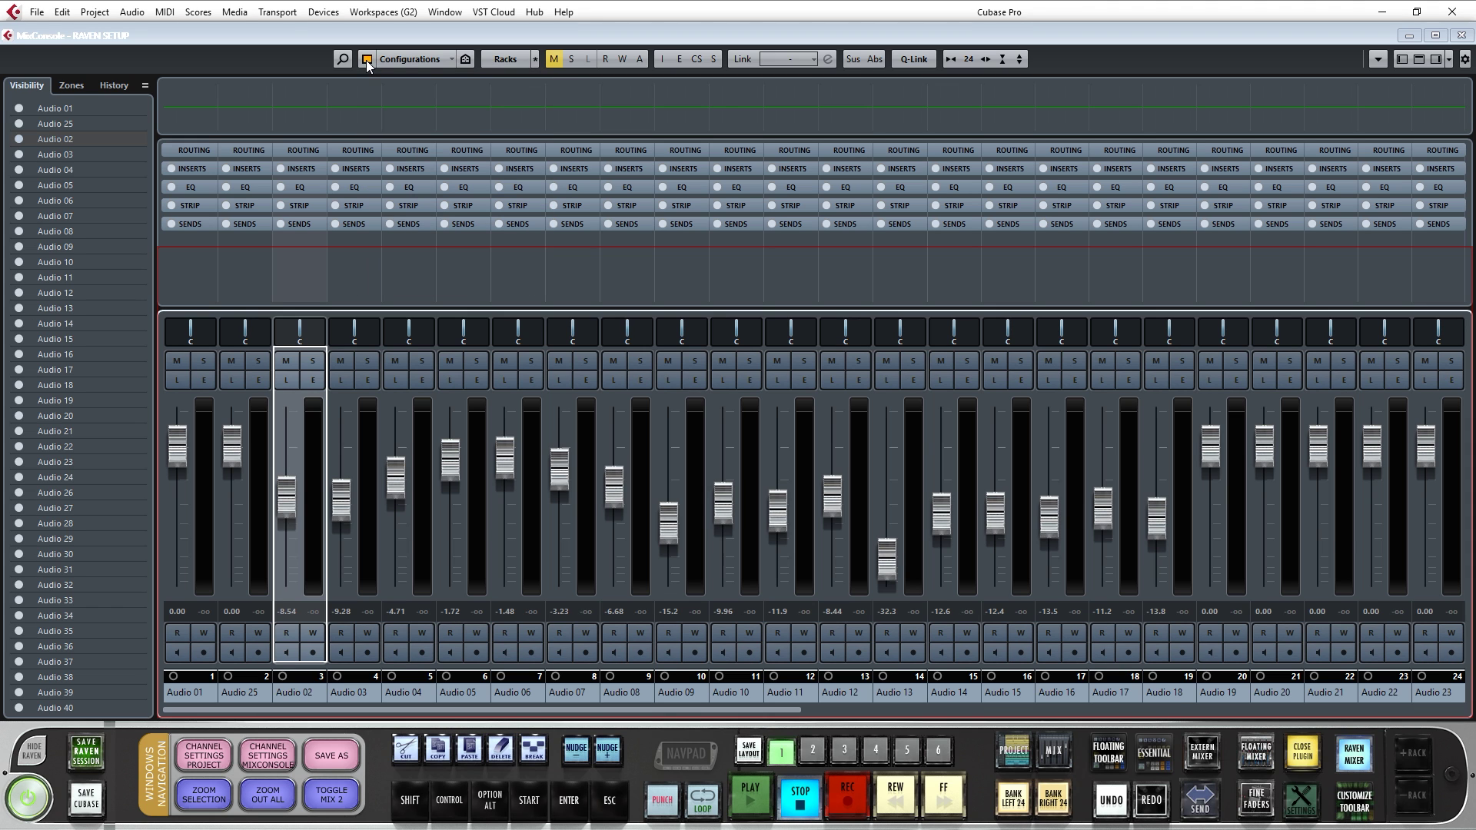
# - View MixConsole 2 with its stereo input and output channels, and return to the main MixConsole
pyautogui.click(323, 13)
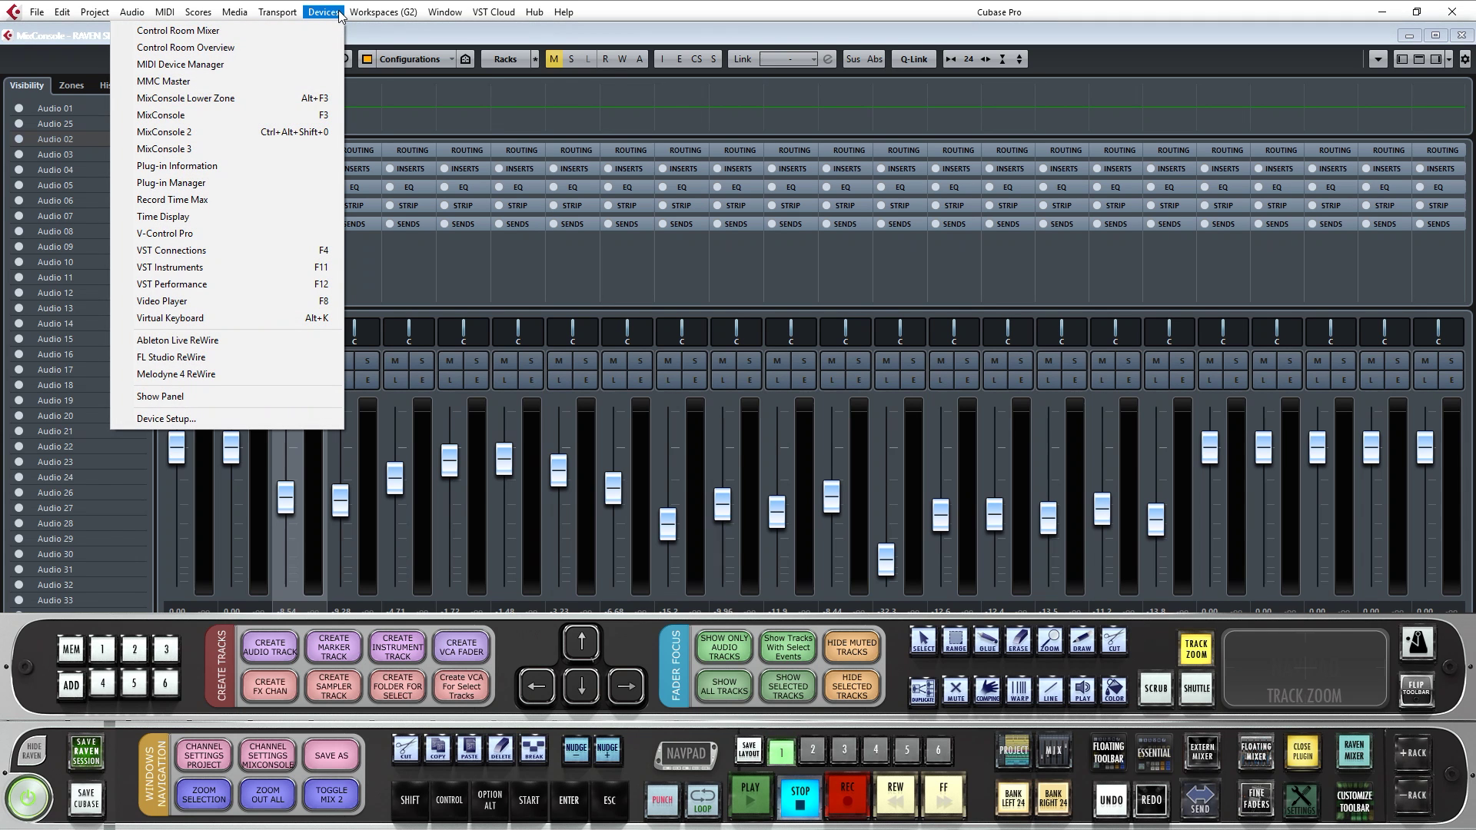
pyautogui.click(306, 131)
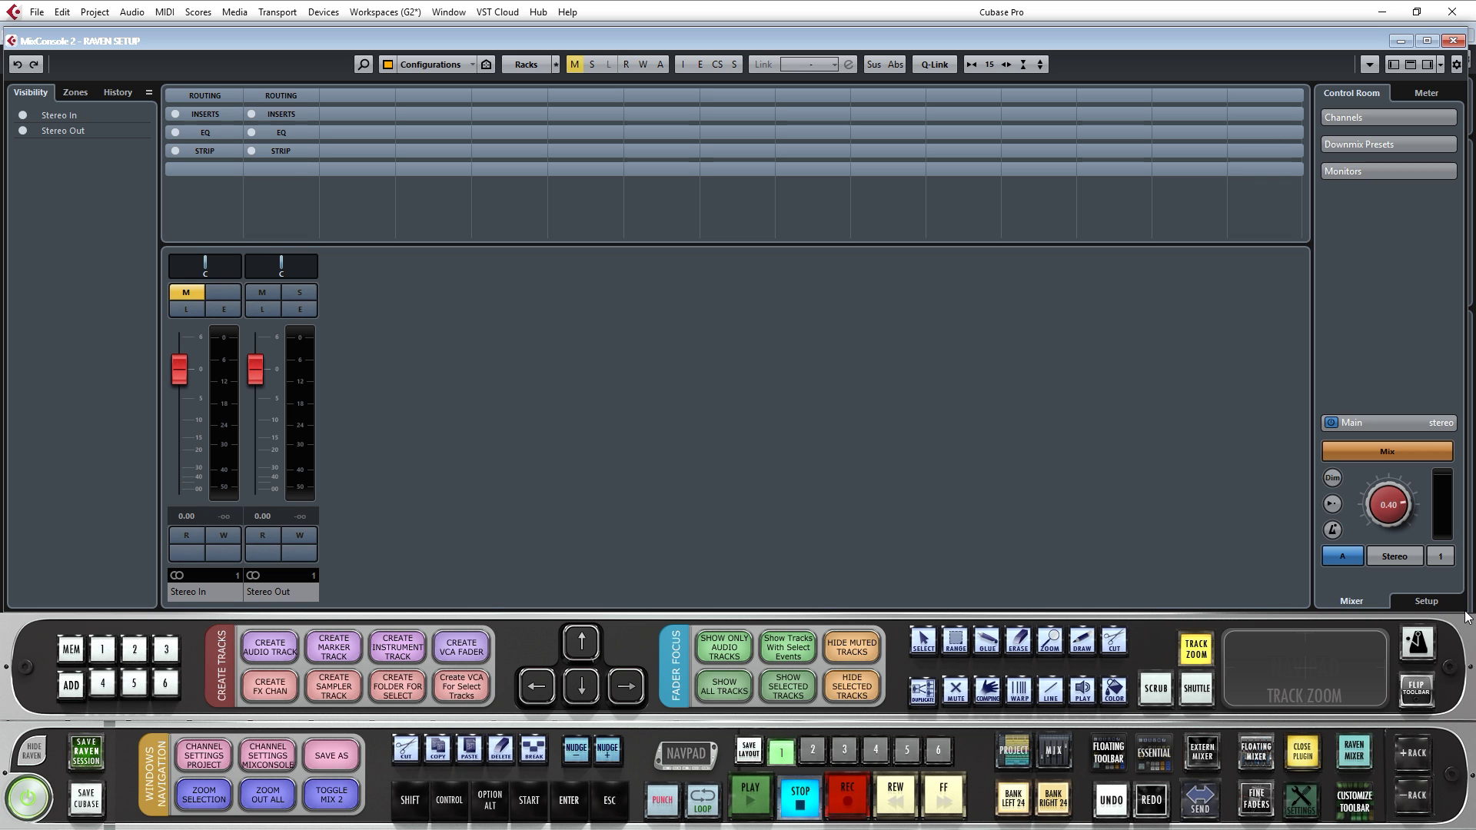
pyautogui.press('F3')
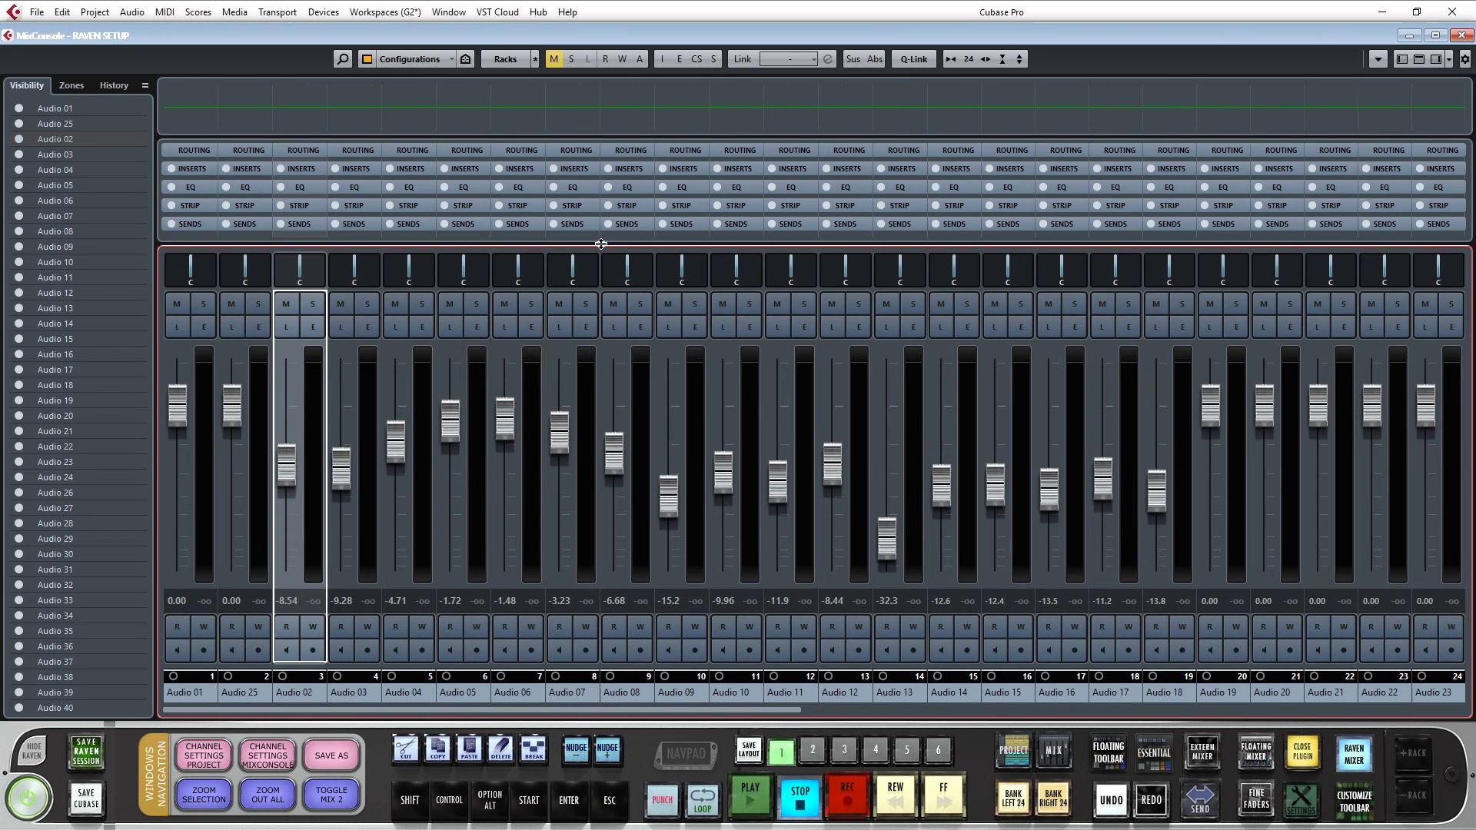
# - Fine-tune the divider between MixConsole racks and faders for RAVEN alignment, and lower the Audio 37 and Audio 36 faders in the next 24-channel bank
pyautogui.moveTo(601, 244); pyautogui.dragTo(606, 240)
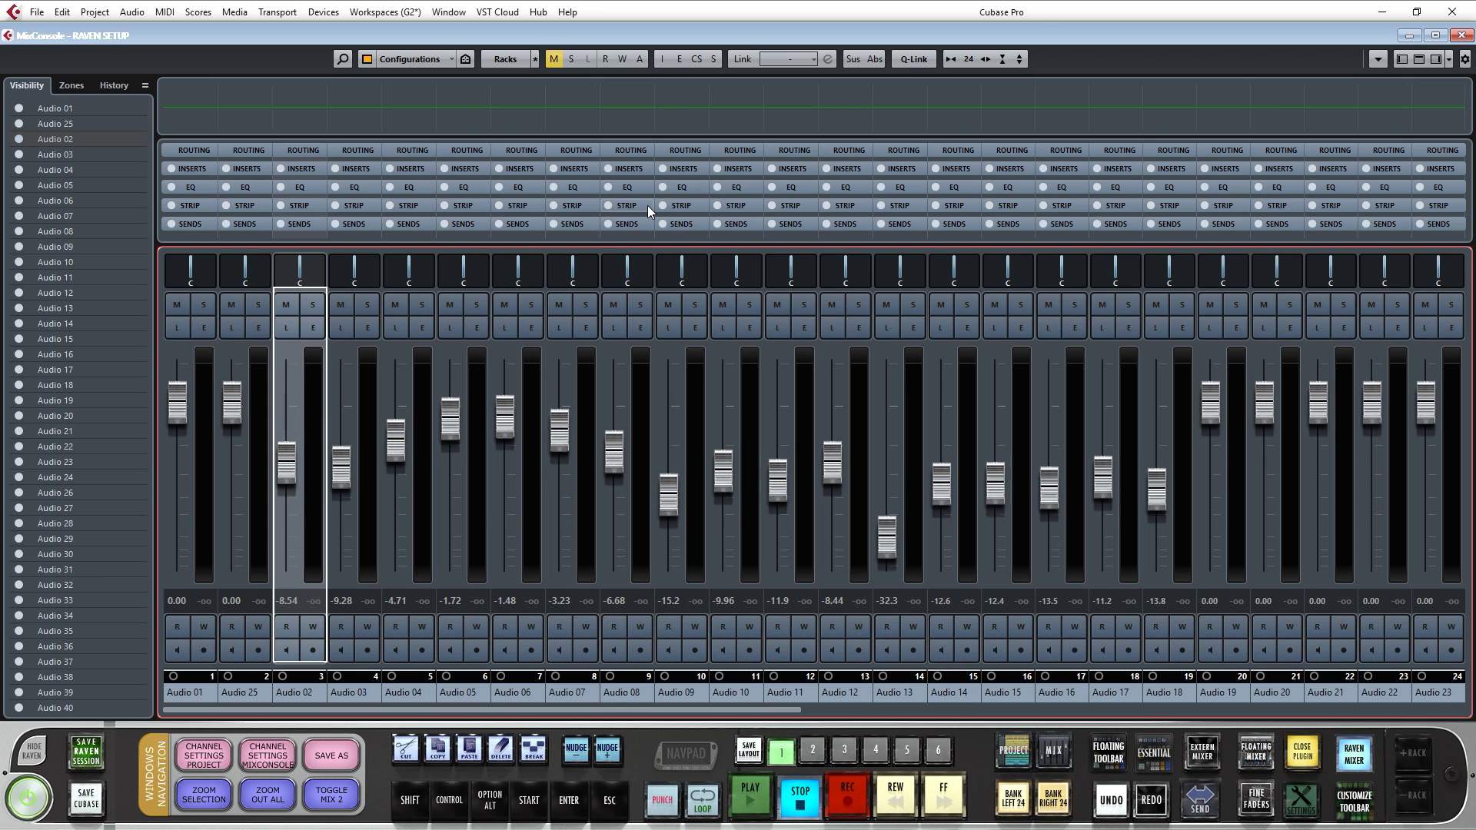
pyautogui.click(1053, 799)
pyautogui.moveTo(831, 400); pyautogui.dragTo(832, 492)
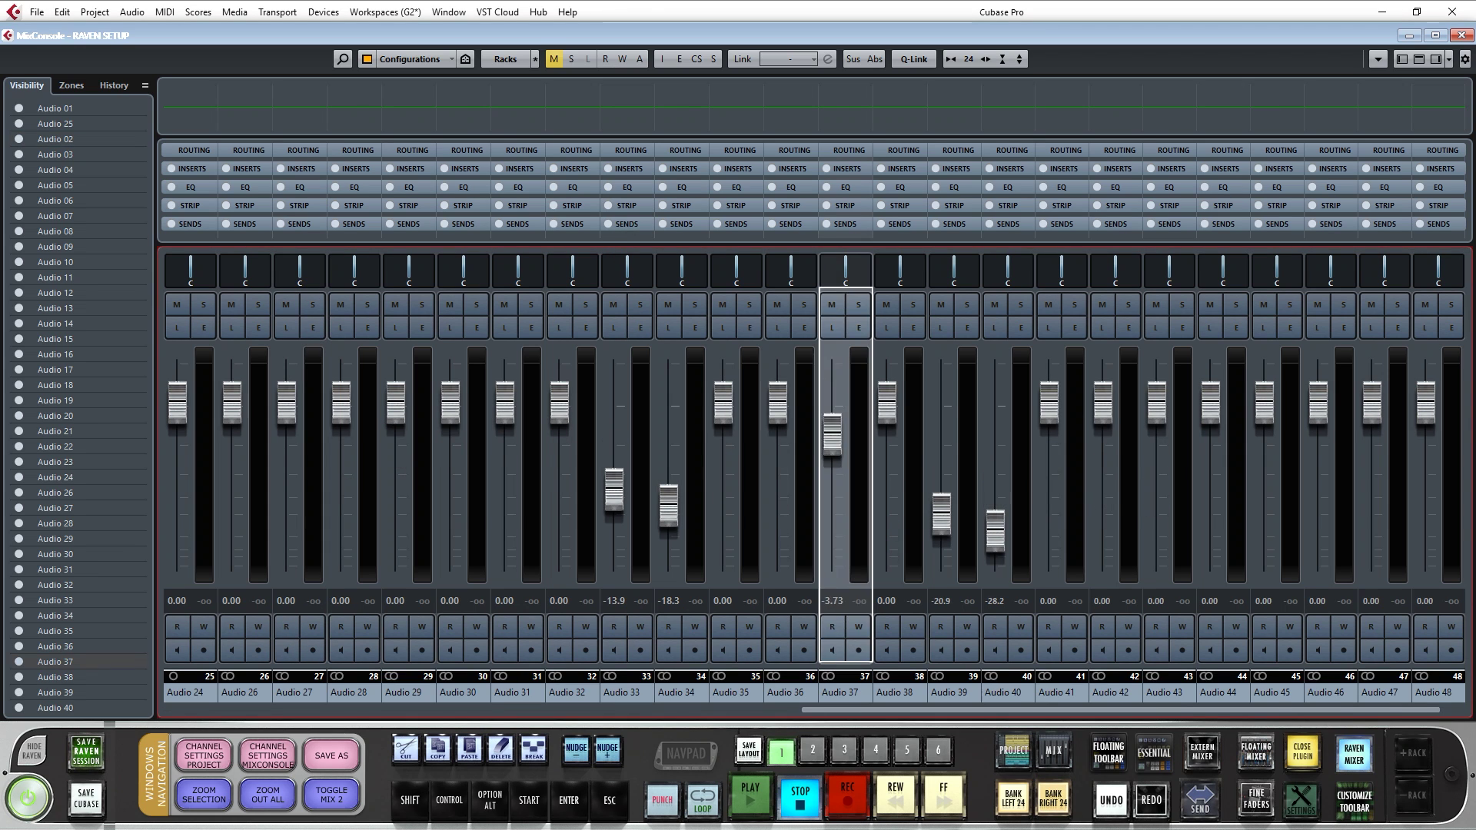
pyautogui.moveTo(777, 400); pyautogui.dragTo(777, 482)
pyautogui.click(1013, 799)
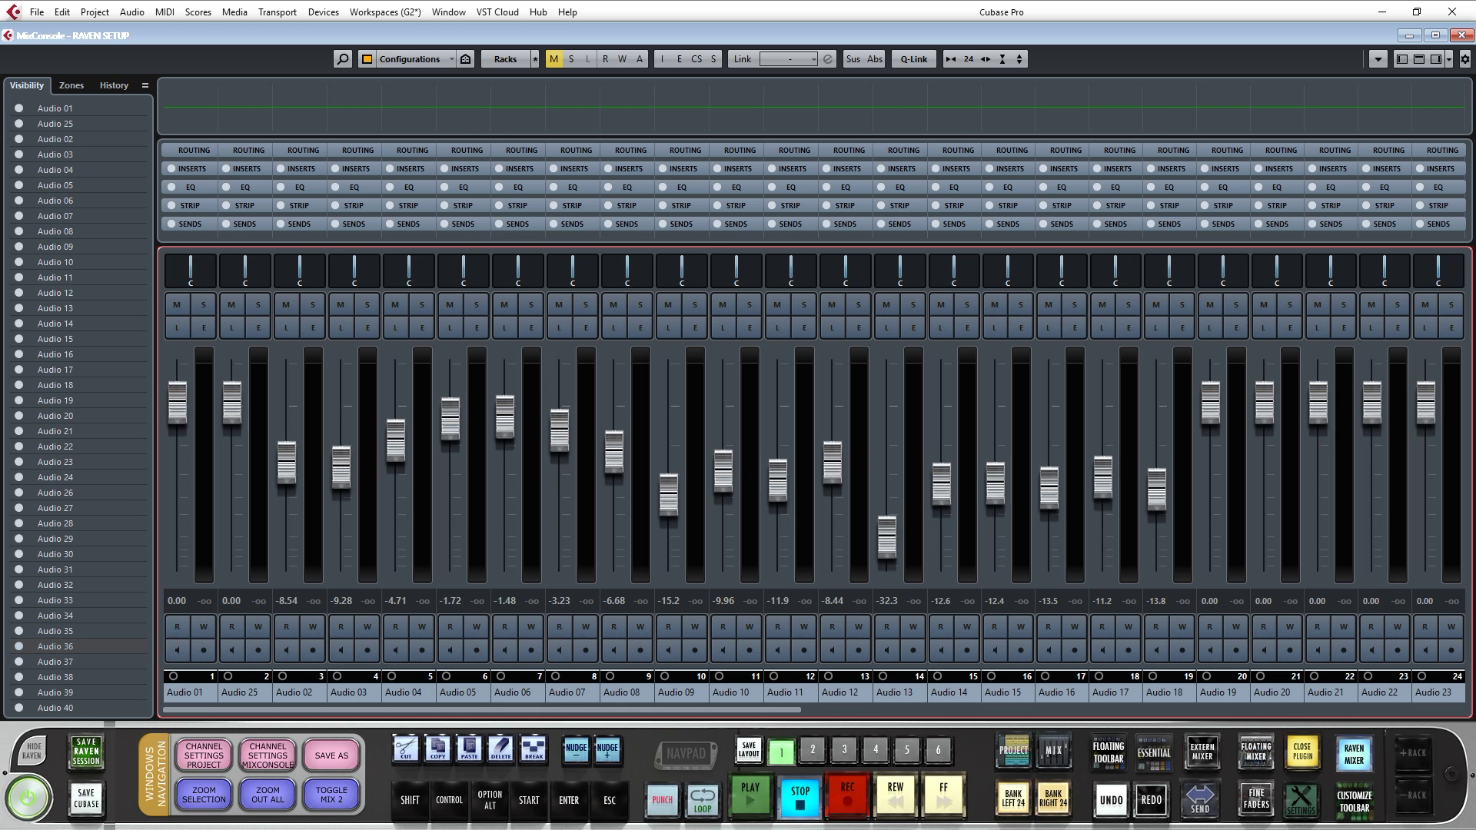
pyautogui.moveTo(471, 246)
pyautogui.mouseDown()
pyautogui.moveTo(477, 440)
pyautogui.moveTo(483, 242)
pyautogui.mouseUp()
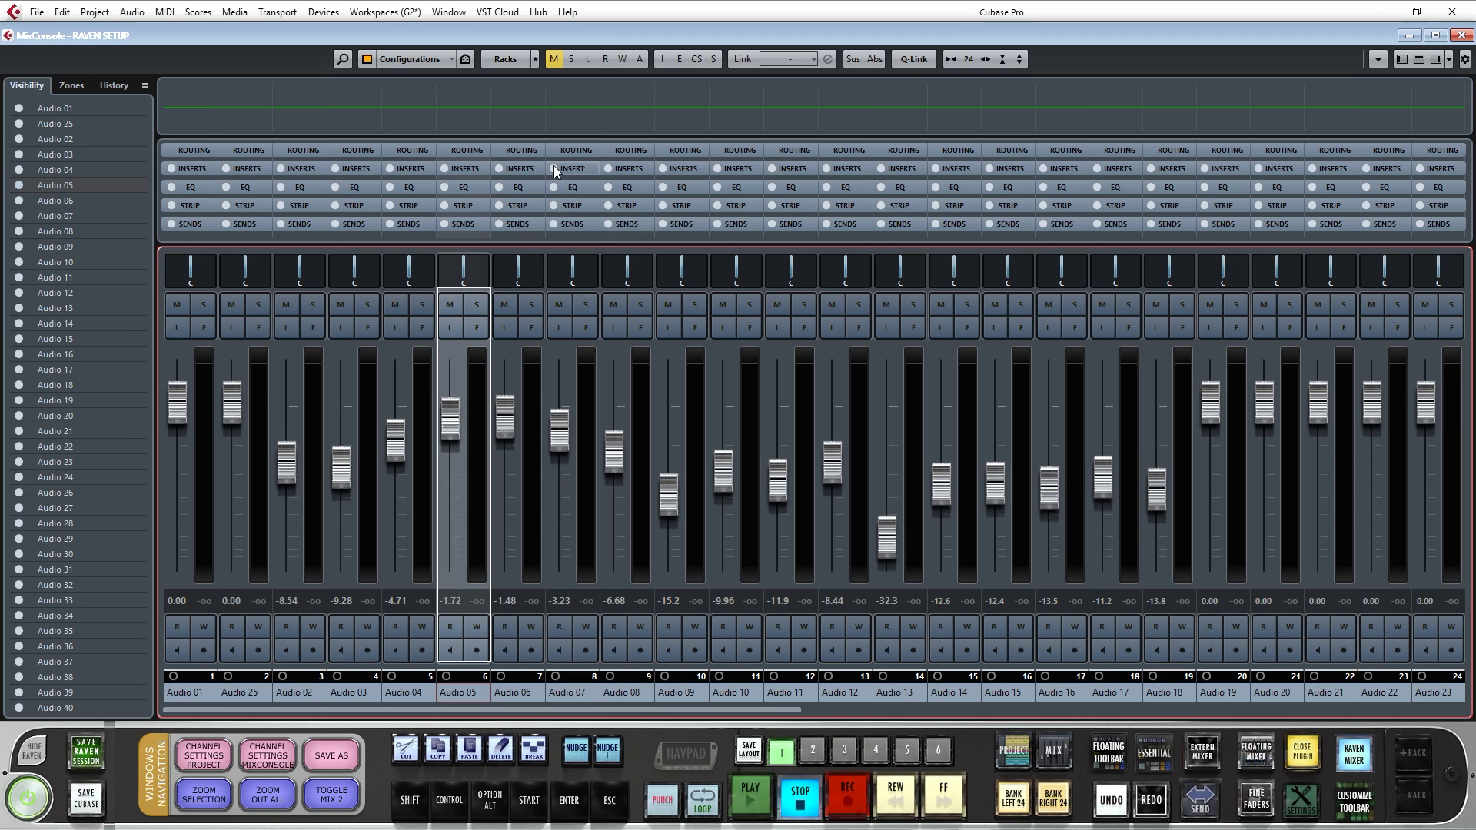
# - Load the RAVEN Project workspace and shorten the project window by raising its bottom edge
pyautogui.click(382, 13)
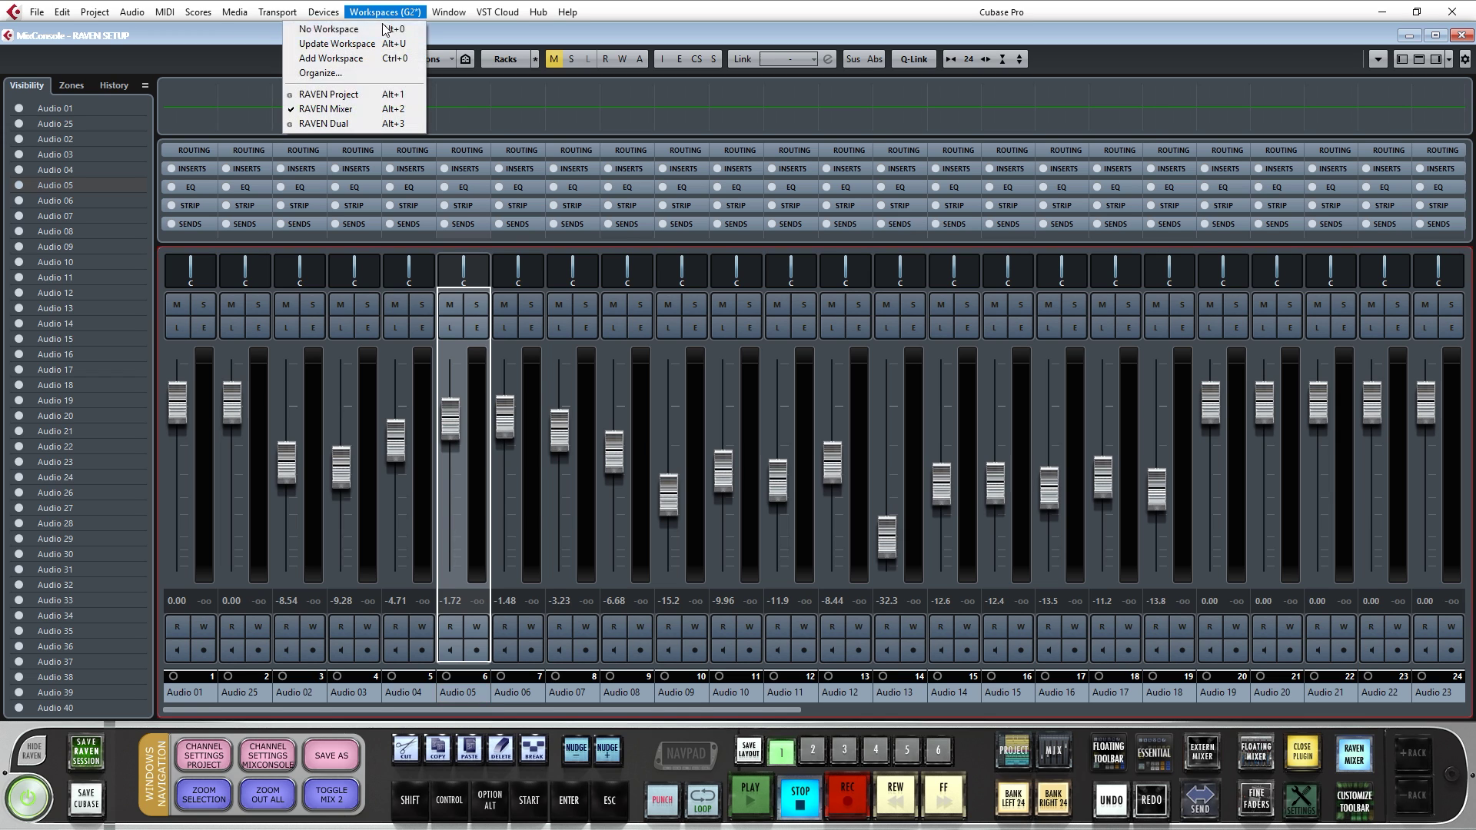
pyautogui.click(393, 96)
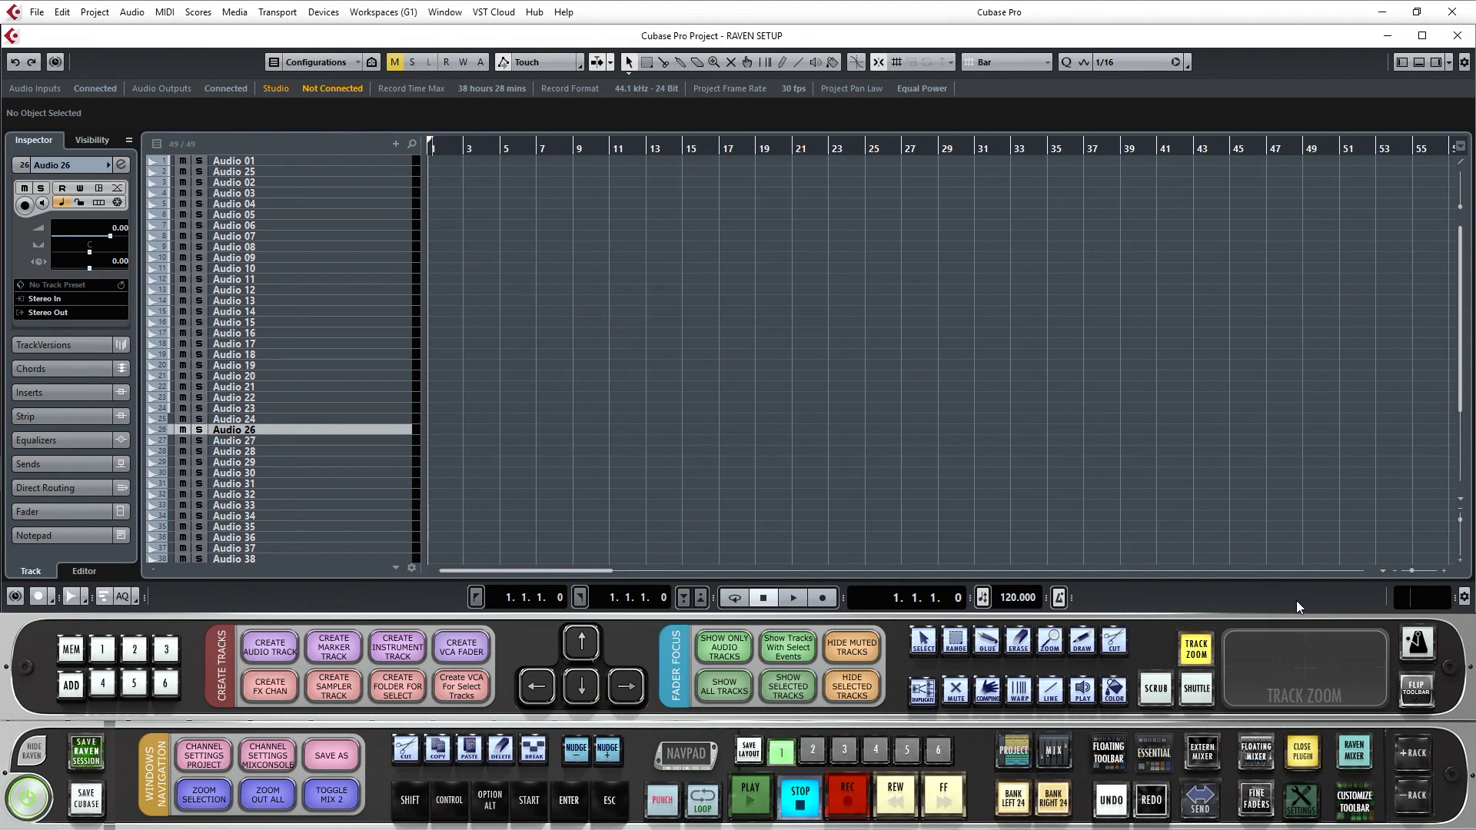
pyautogui.moveTo(1238, 608); pyautogui.dragTo(1237, 571)
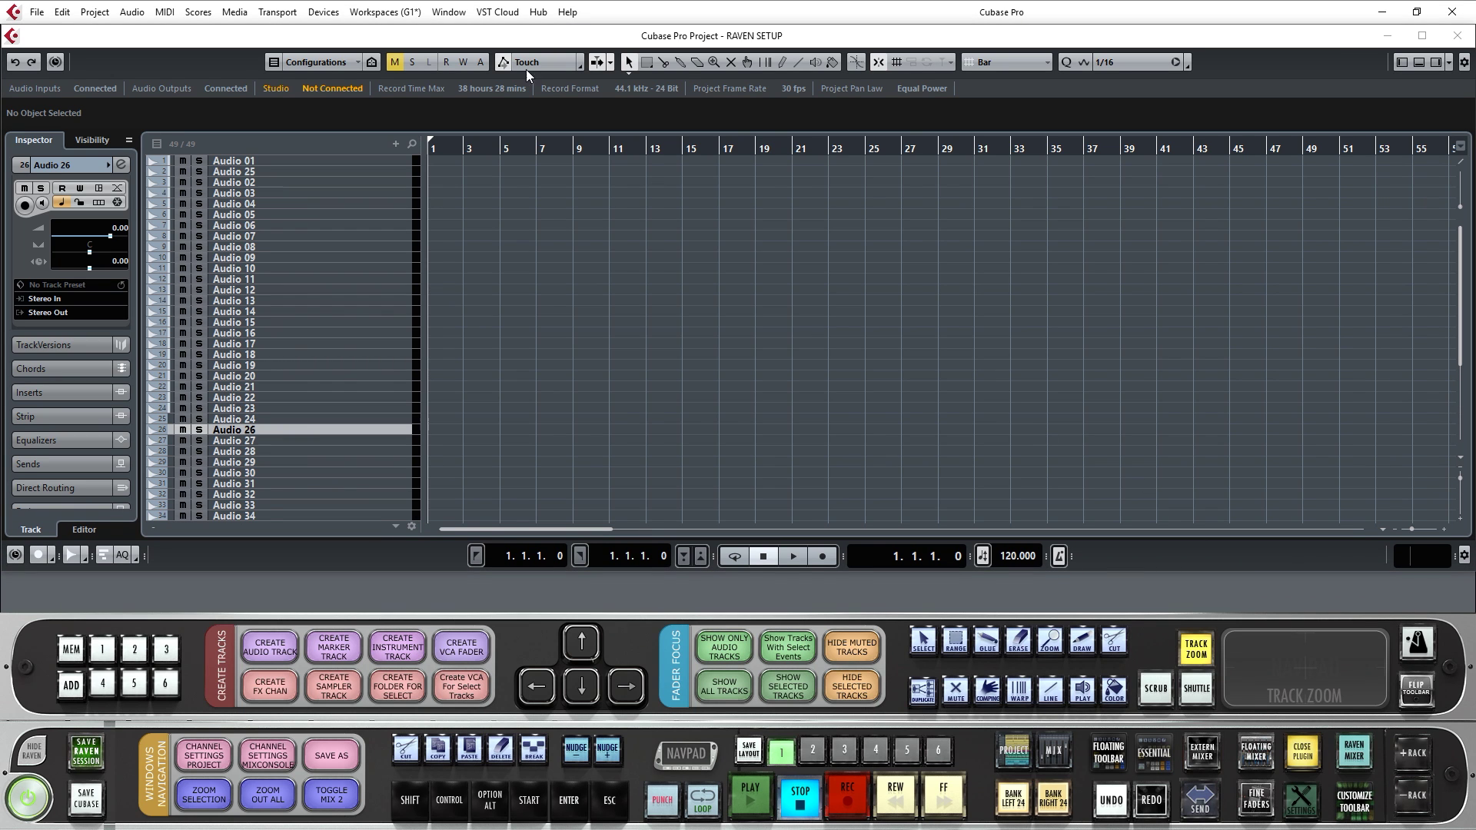
# - Place a compact MixConsole 2 window over the right part of the project window and update the RAVEN Project workspace
pyautogui.click(327, 12)
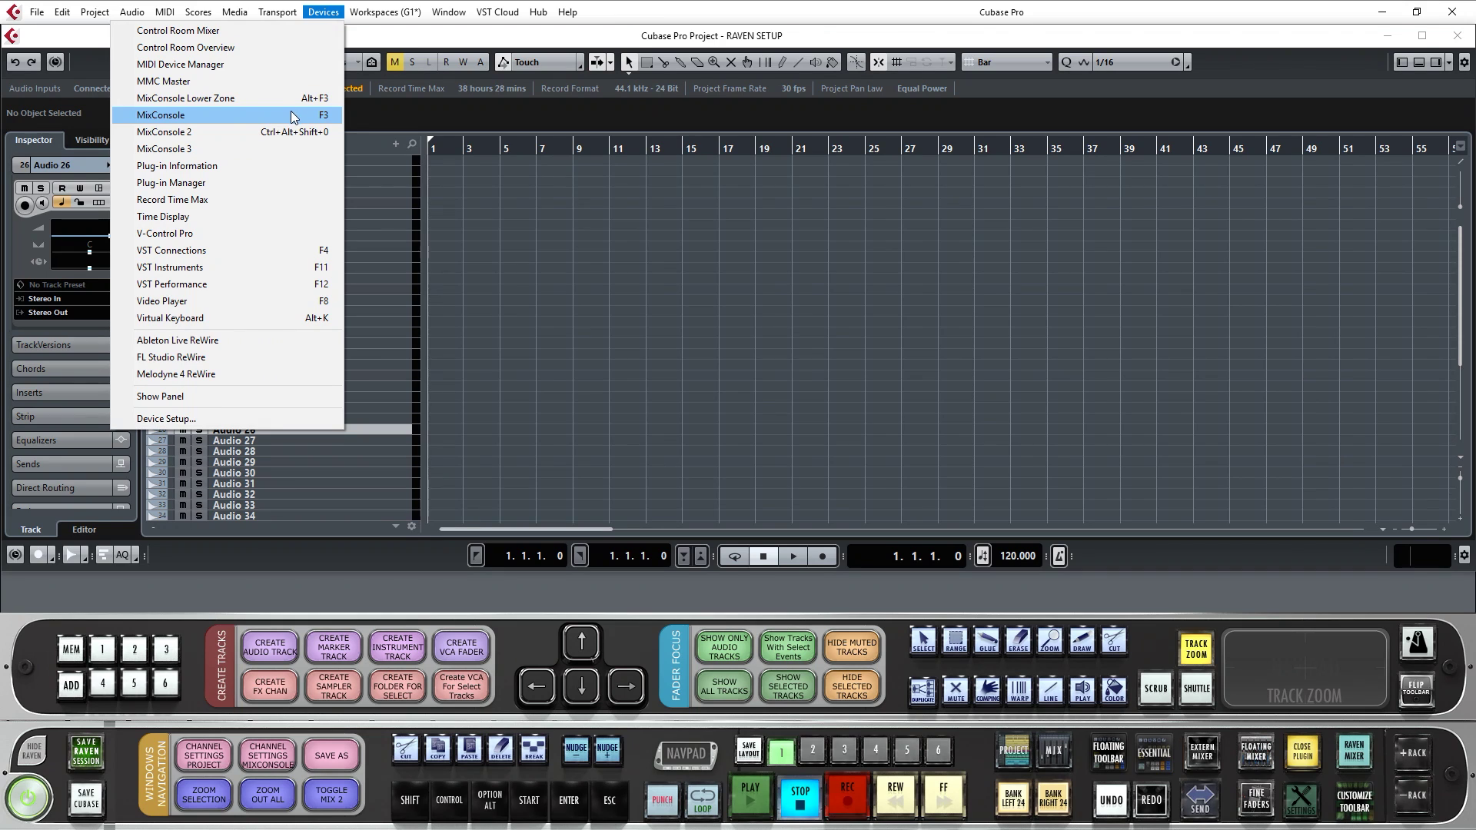
pyautogui.click(279, 131)
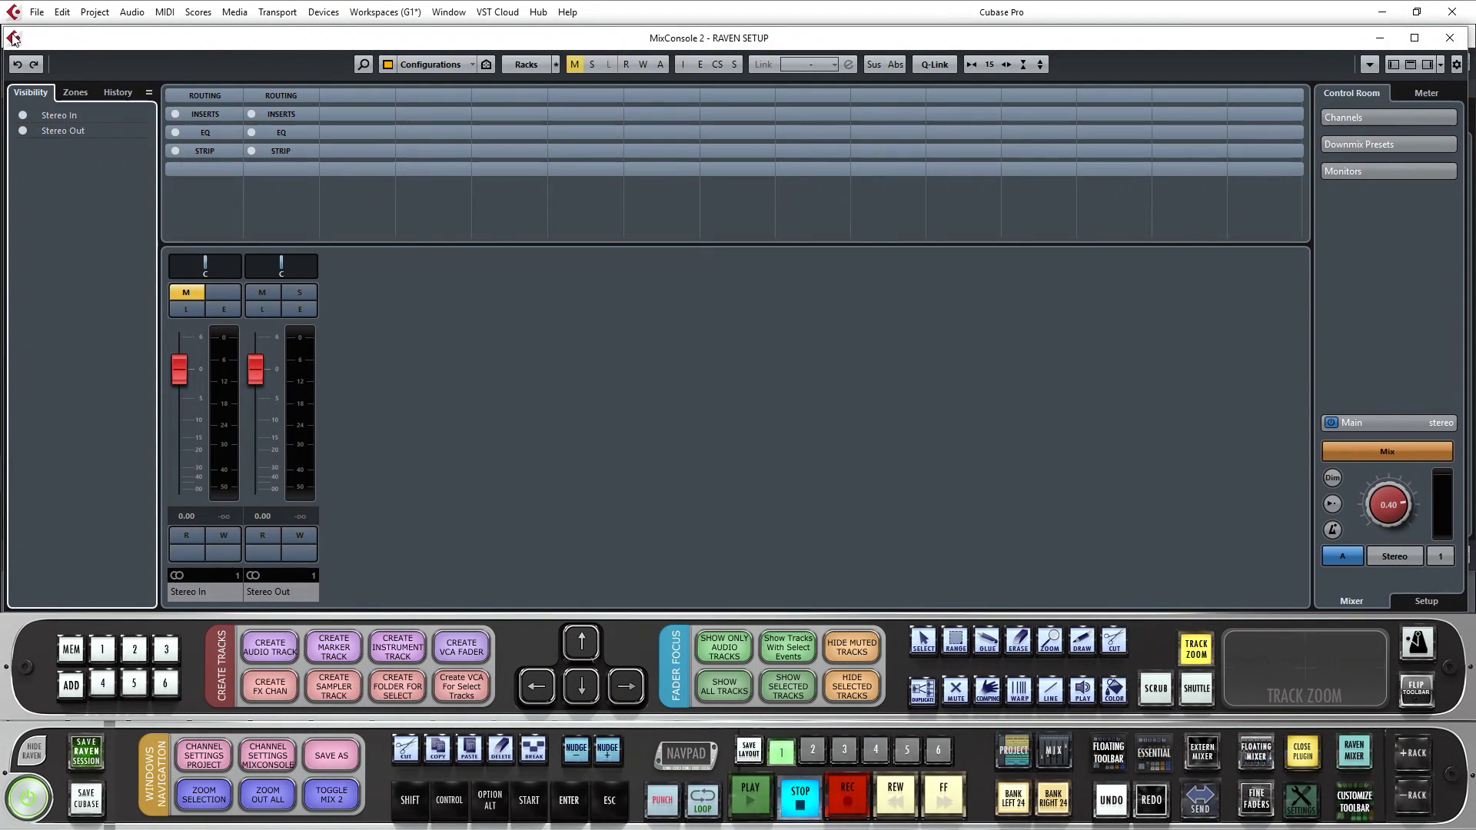
pyautogui.moveTo(14, 38); pyautogui.dragTo(1064, 67)
pyautogui.click(384, 13)
pyautogui.click(338, 115)
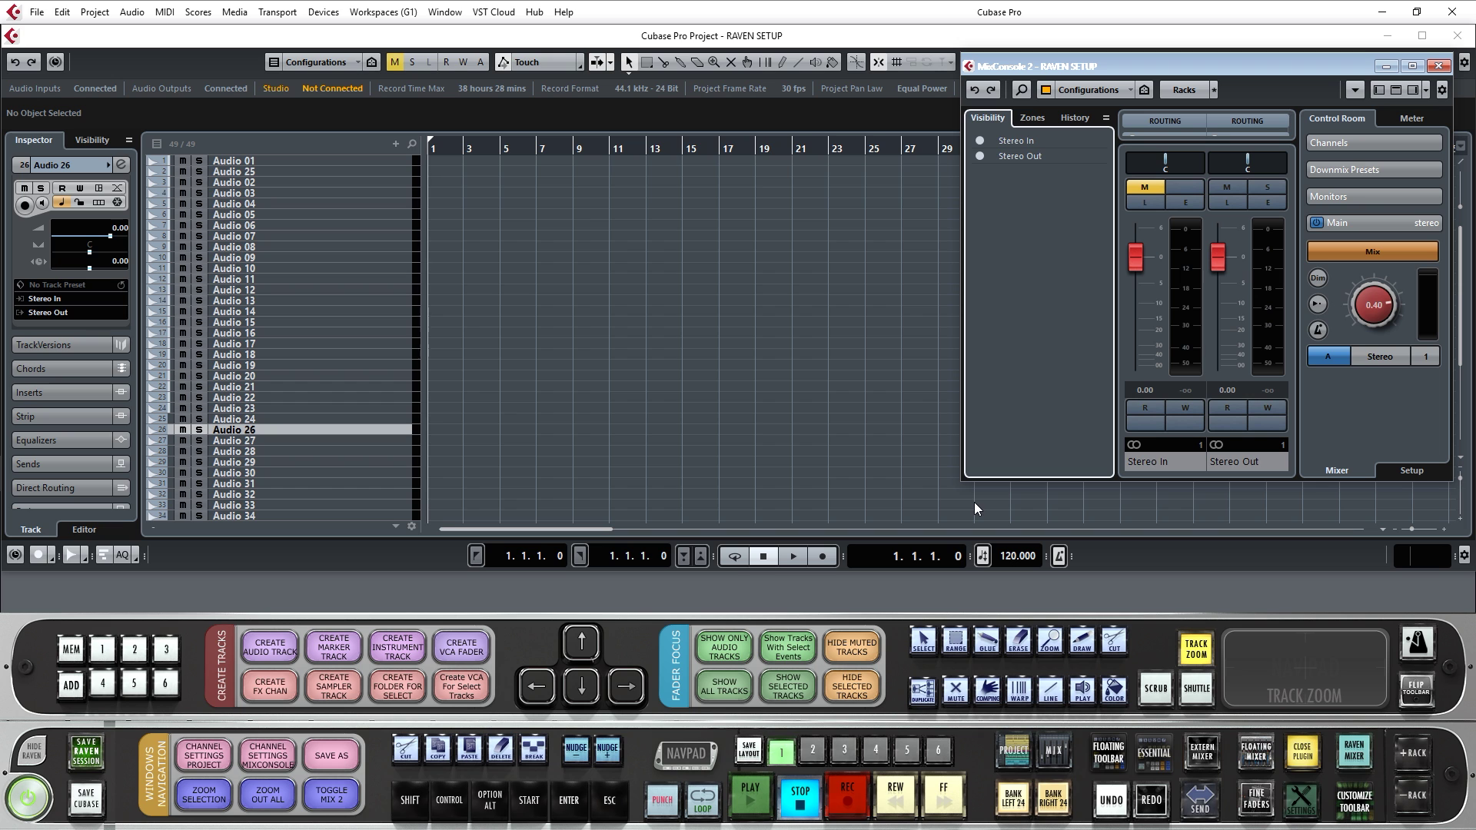
# - Switch to the RAVEN Mixer workspace
pyautogui.click(403, 14)
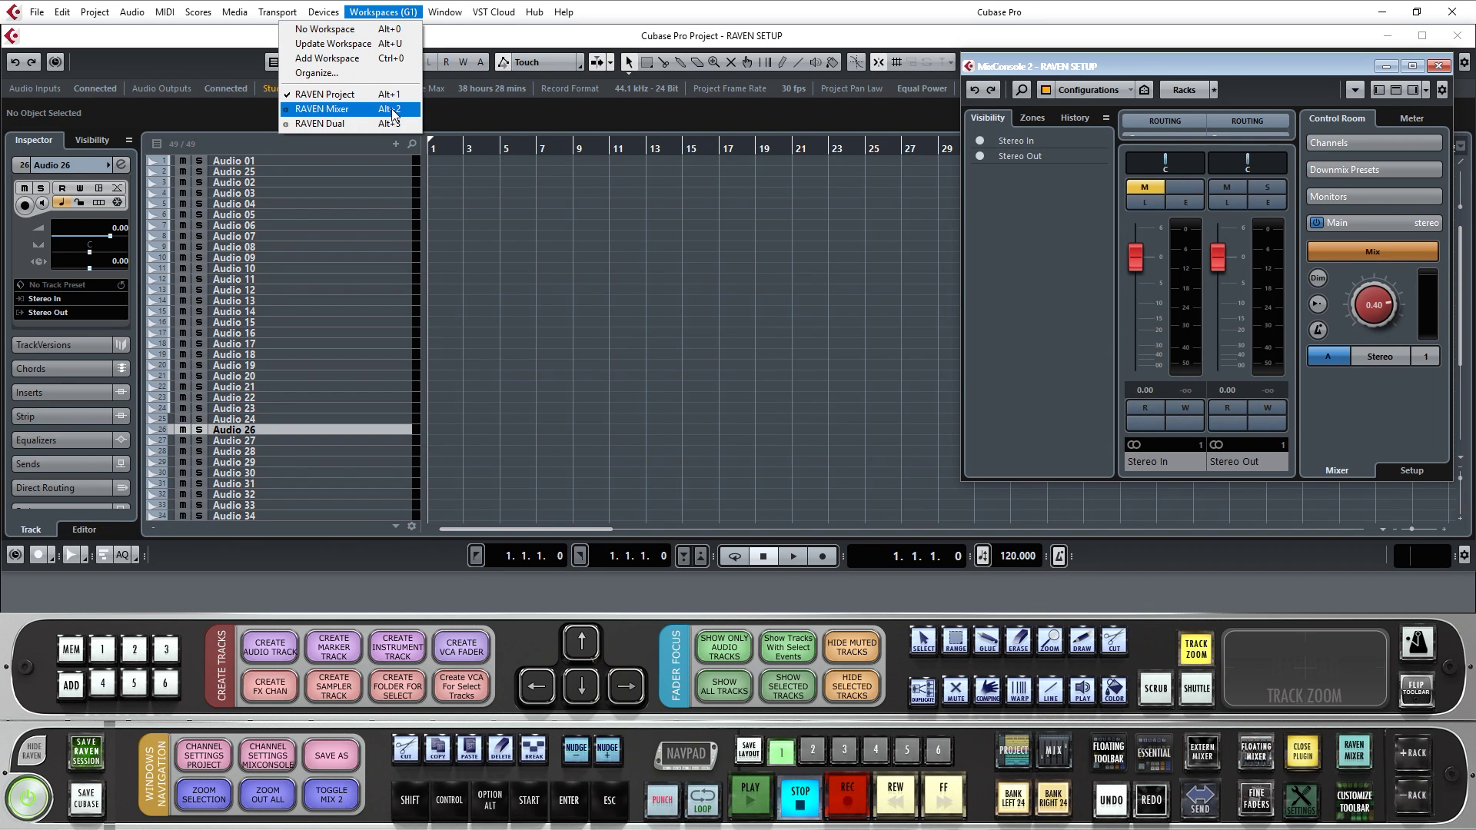
pyautogui.click(394, 111)
pyautogui.hotkey('alt', '2')
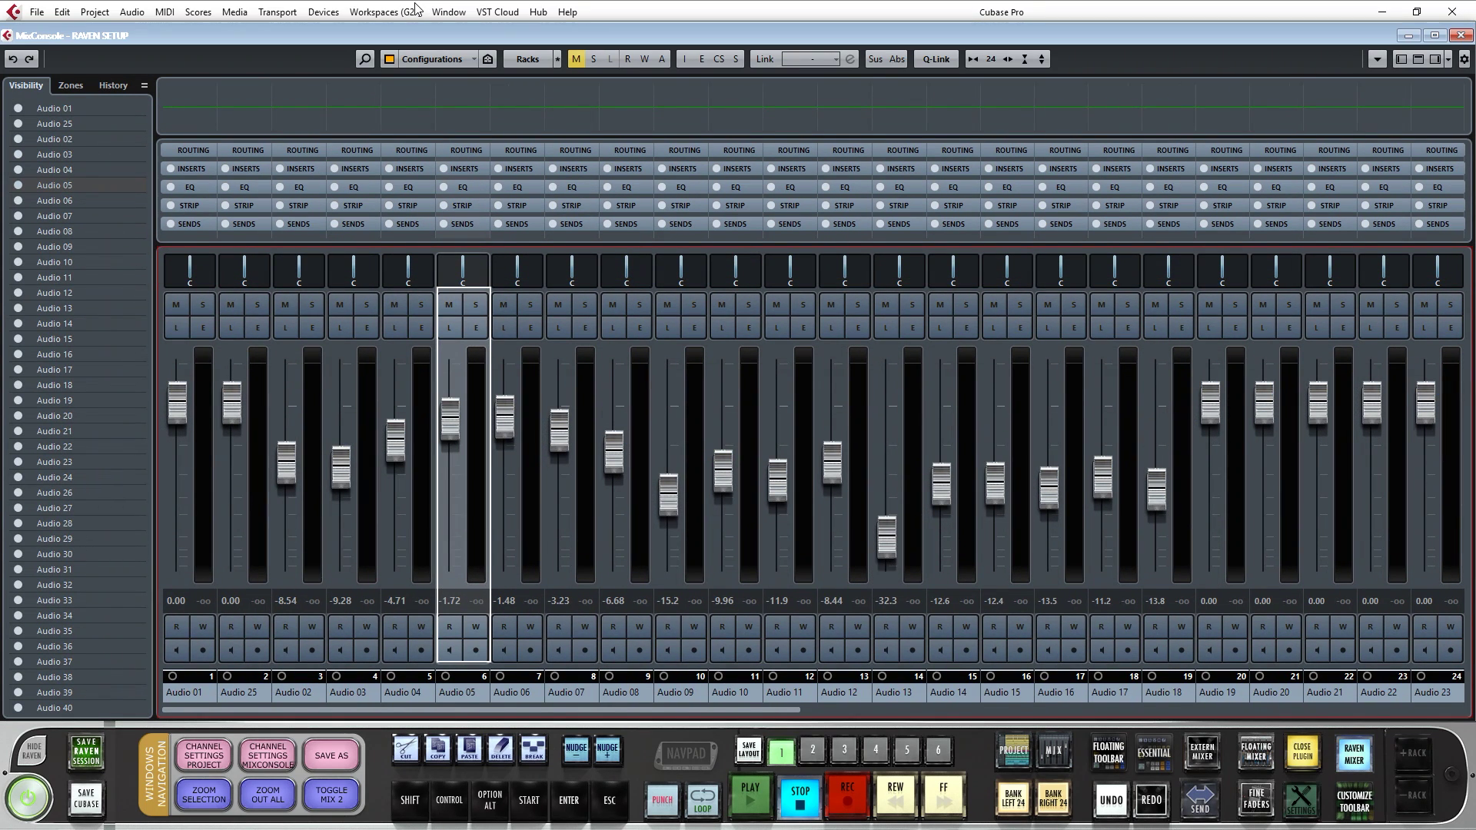
# - Select the Audio 25 channel, hide the RAVEN toolbars and shrink the MixConsole window from its bottom edge
pyautogui.click(252, 695)
pyautogui.click(32, 750)
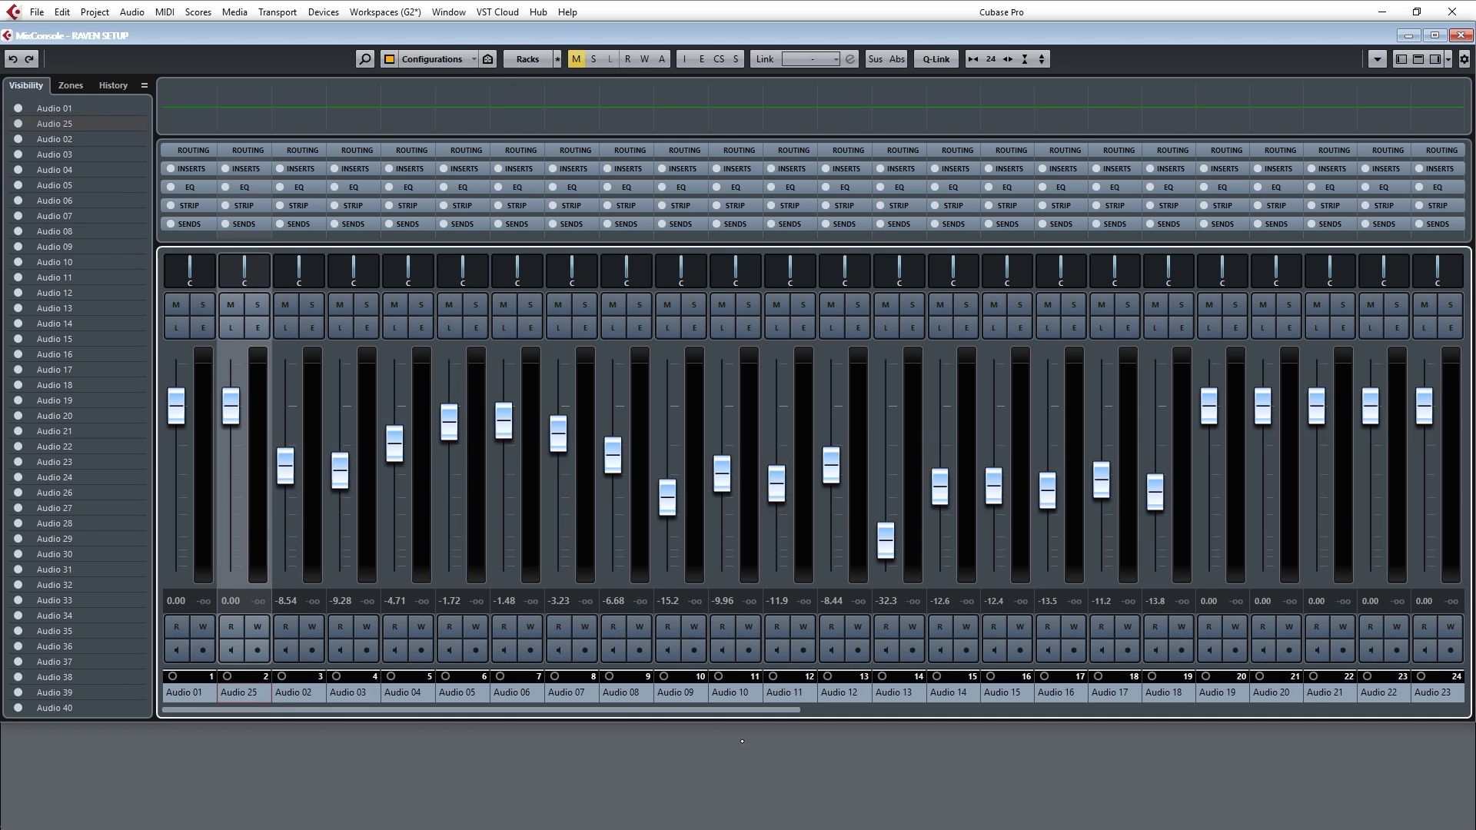
pyautogui.moveTo(15, 724); pyautogui.dragTo(37, 628)
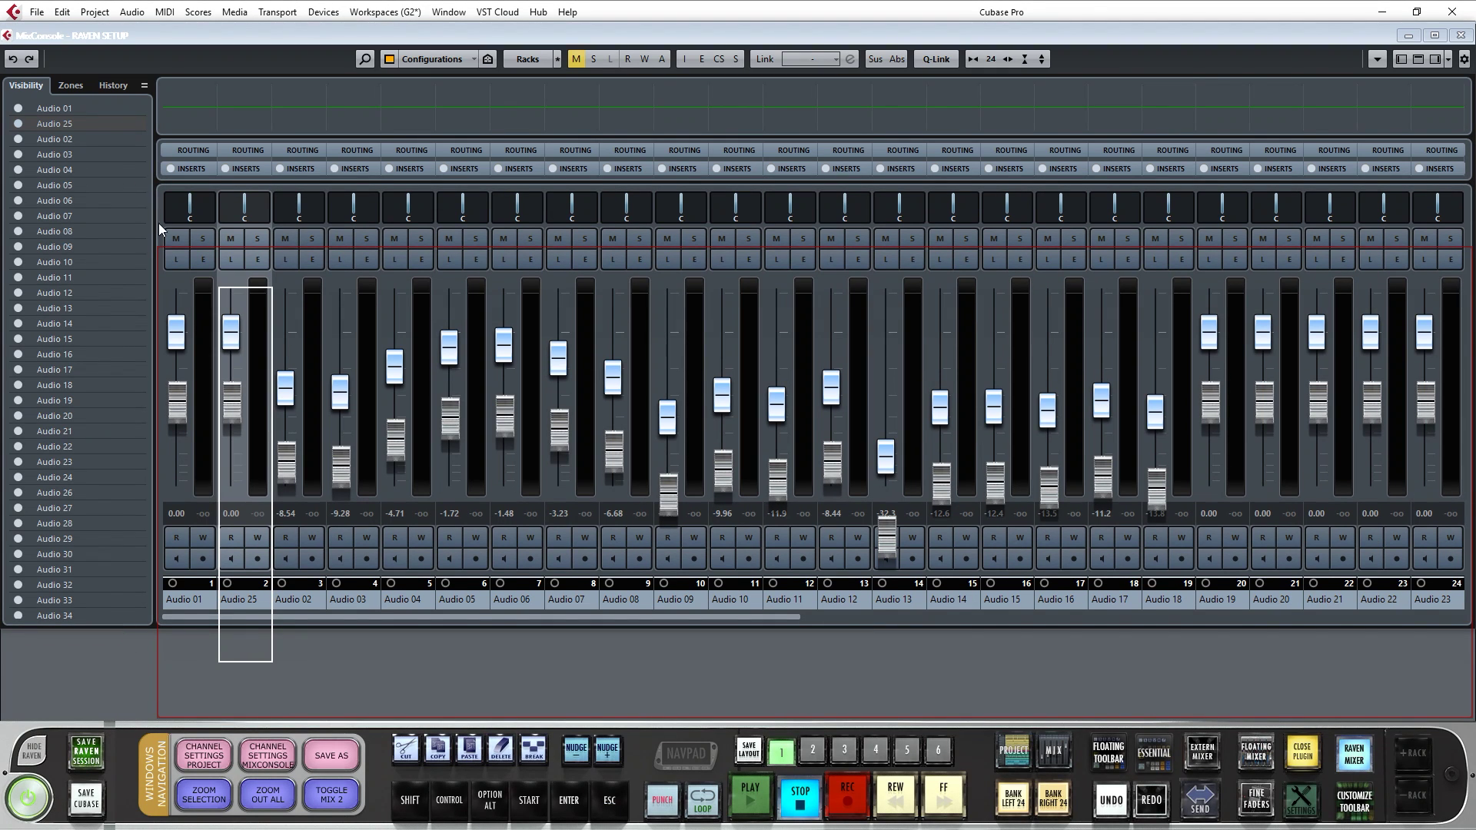
# - Extend the MixConsole window's bottom edge down to the RAVEN toolbar and select the Audio 01 channel
pyautogui.click(149, 633)
pyautogui.moveTo(148, 632); pyautogui.dragTo(148, 719)
pyautogui.click(192, 695)
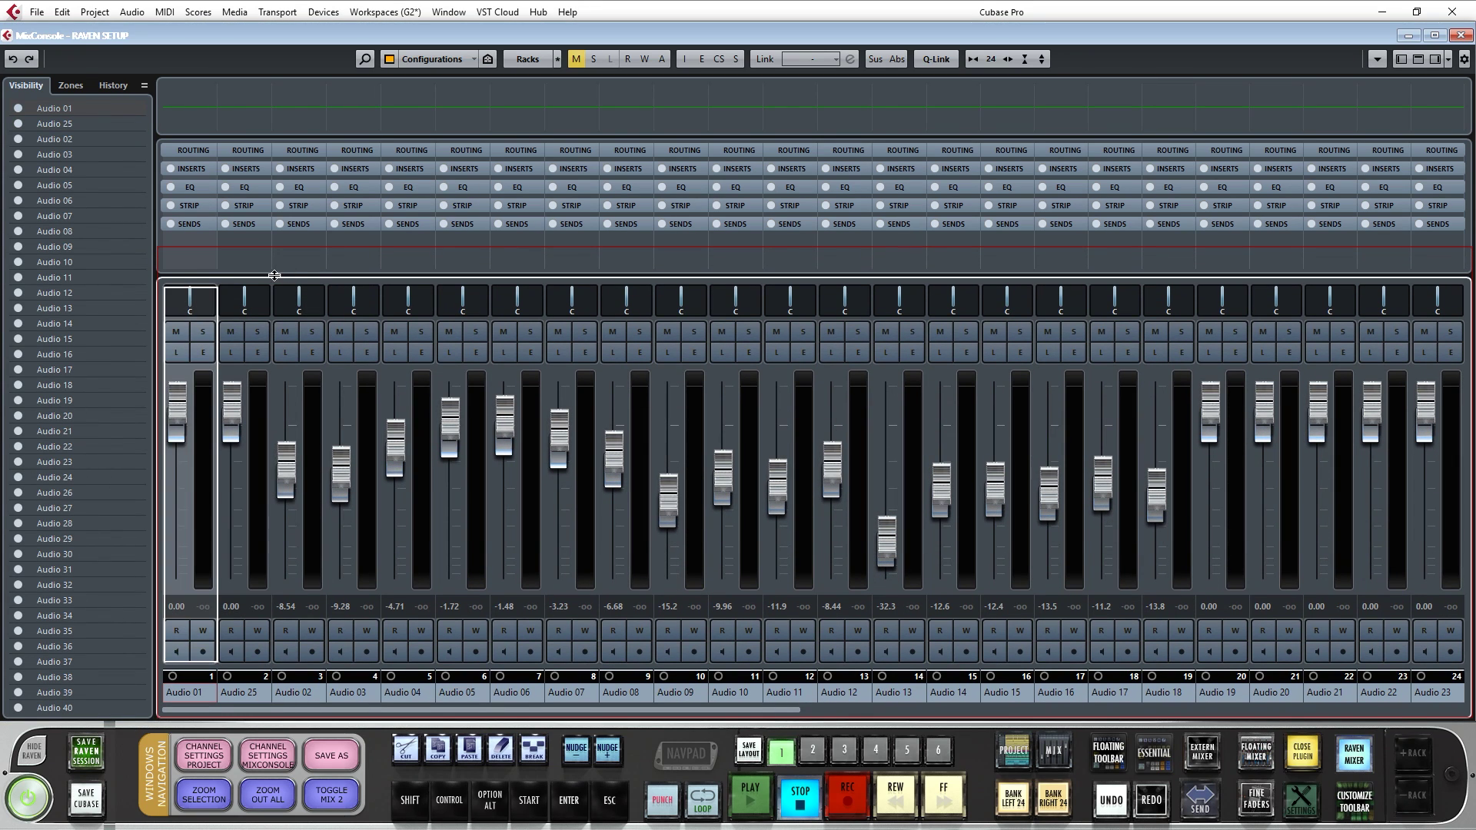
# - Raise the divider above the MixConsole faders to align them with the RAVEN faders, and update the RAVEN Mixer workspace
pyautogui.moveTo(162, 276); pyautogui.dragTo(171, 244)
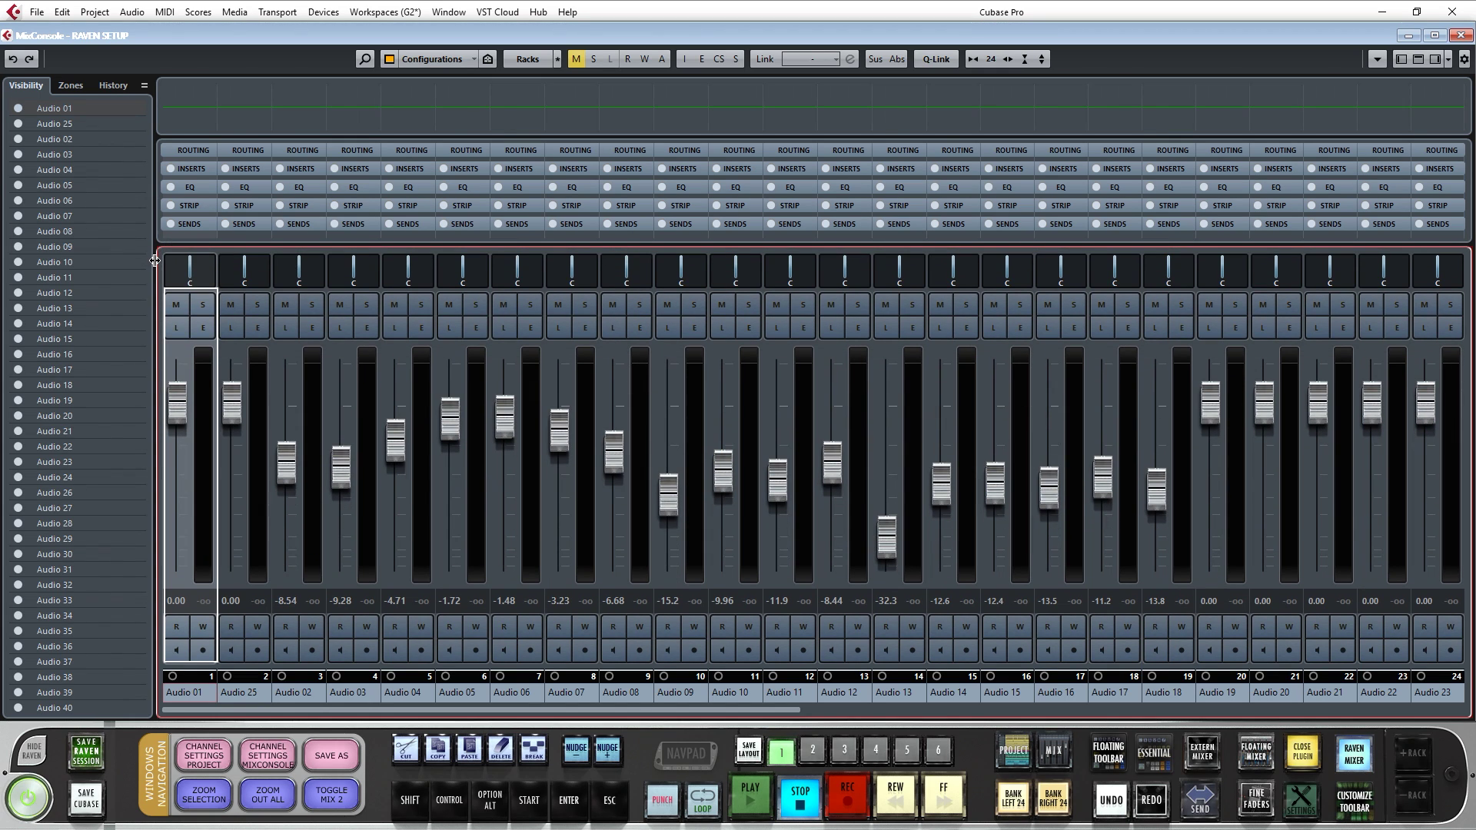
pyautogui.moveTo(153, 259)
pyautogui.mouseDown()
pyautogui.moveTo(165, 258)
pyautogui.moveTo(153, 258)
pyautogui.mouseUp()
pyautogui.moveTo(160, 240); pyautogui.dragTo(160, 243)
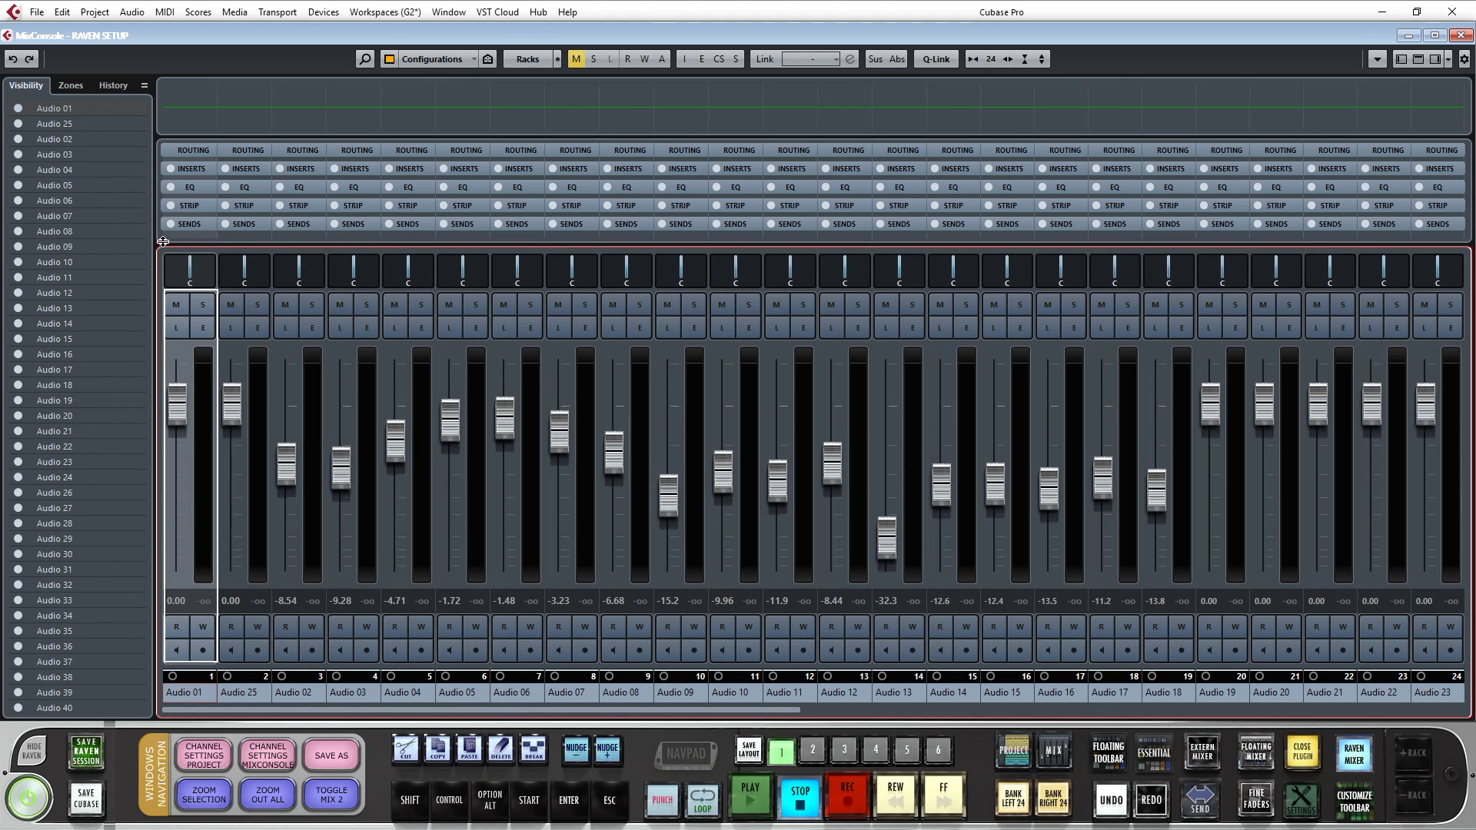
pyautogui.click(372, 14)
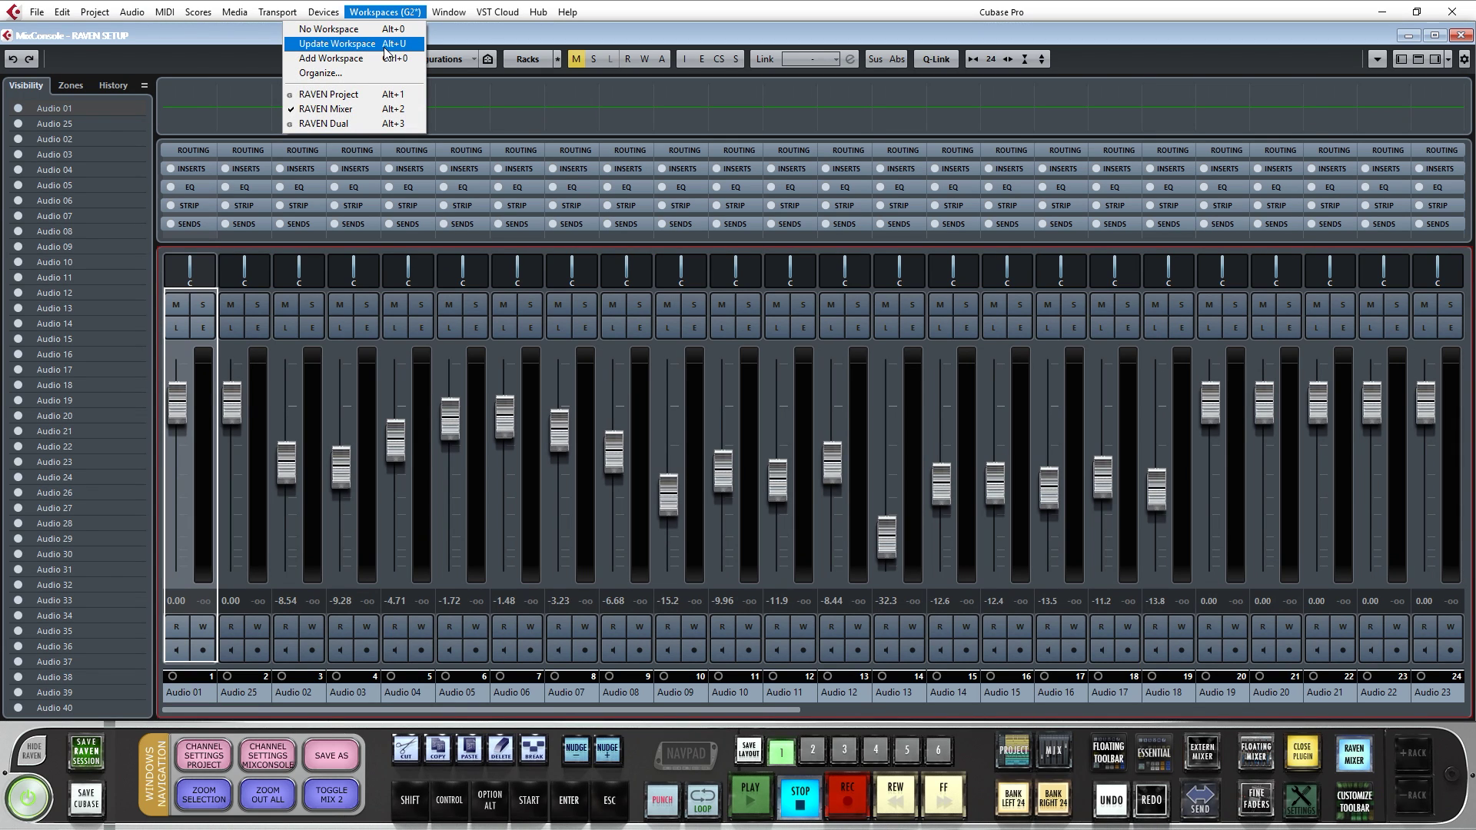
pyautogui.click(385, 46)
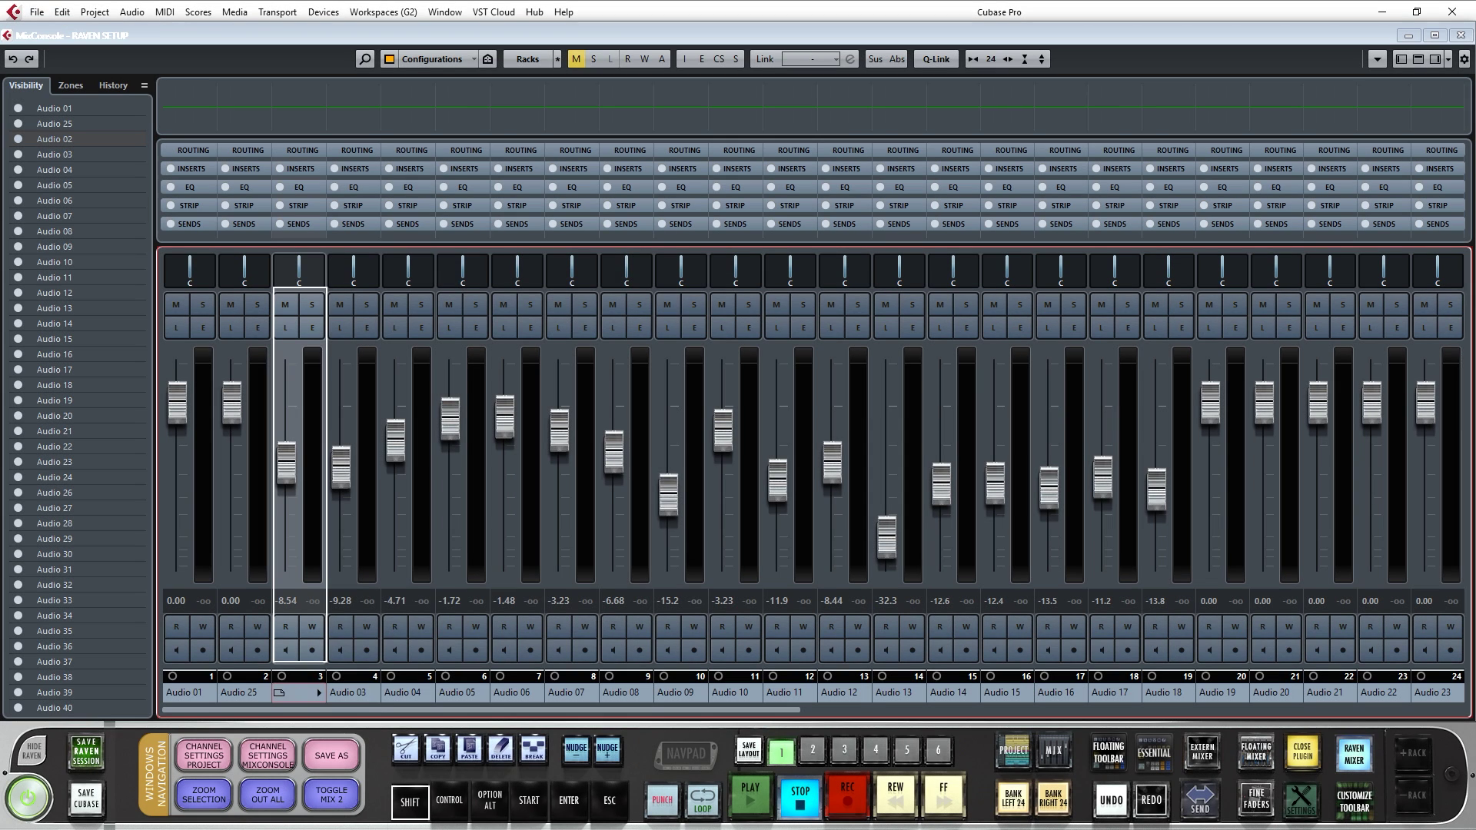
# - Extend the MixConsole selection from Audio 02 through Audio 08, and add Audio 02, 03 and 04 to the RAVEN mixer's selection
pyautogui.keyDown('shift'); pyautogui.click(619, 692); pyautogui.keyUp('shift')
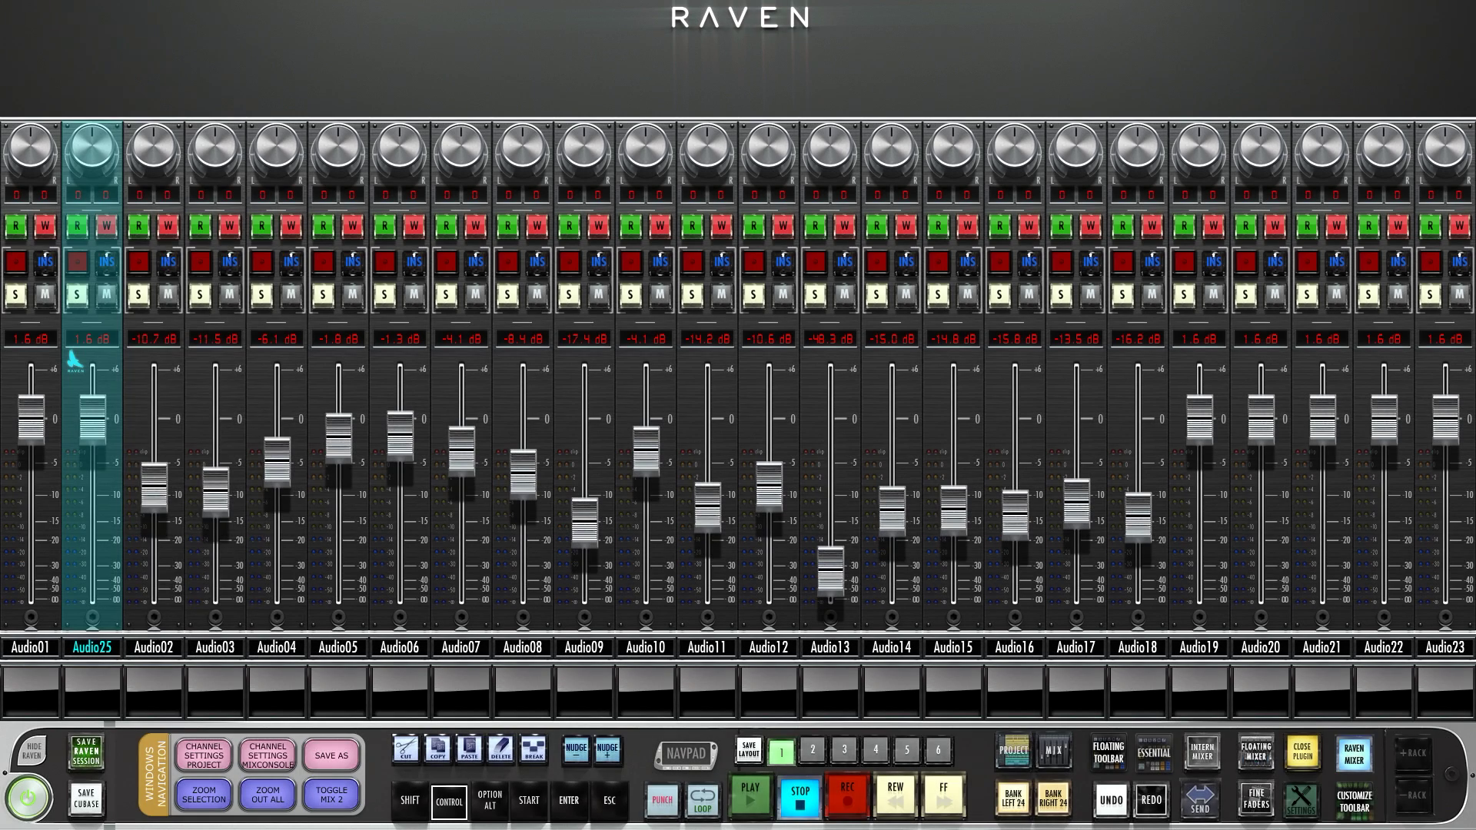
pyautogui.keyDown('ctrl'); pyautogui.click(153, 647); pyautogui.keyUp('ctrl')
pyautogui.keyDown('ctrl'); pyautogui.click(214, 647); pyautogui.keyUp('ctrl')
pyautogui.keyDown('ctrl'); pyautogui.click(276, 647); pyautogui.keyUp('ctrl')
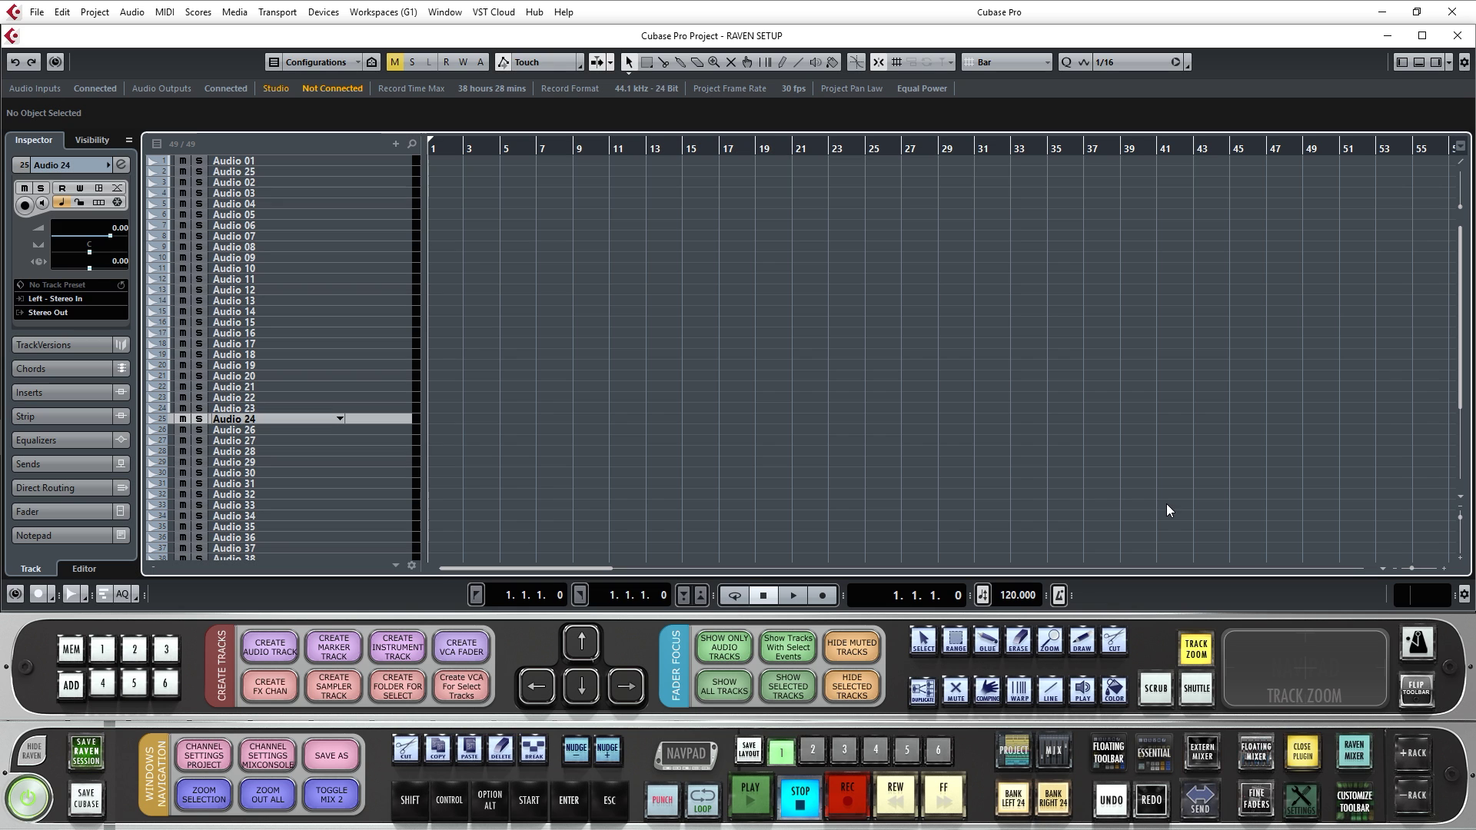
# - Reload the RAVEN Project workspace and extend the project window down to the RAVEN toolbar
pyautogui.click(392, 13)
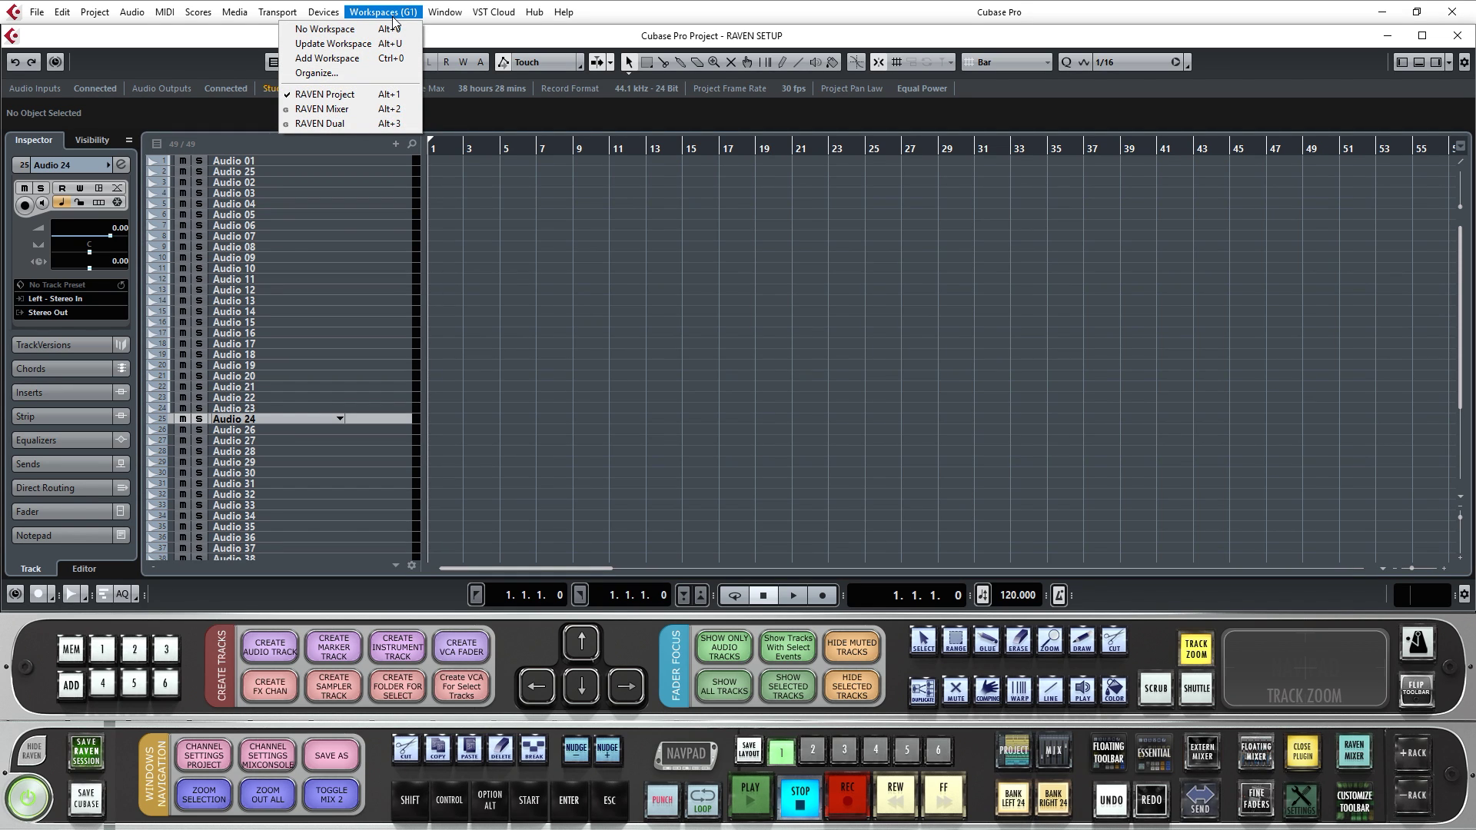
pyautogui.click(409, 94)
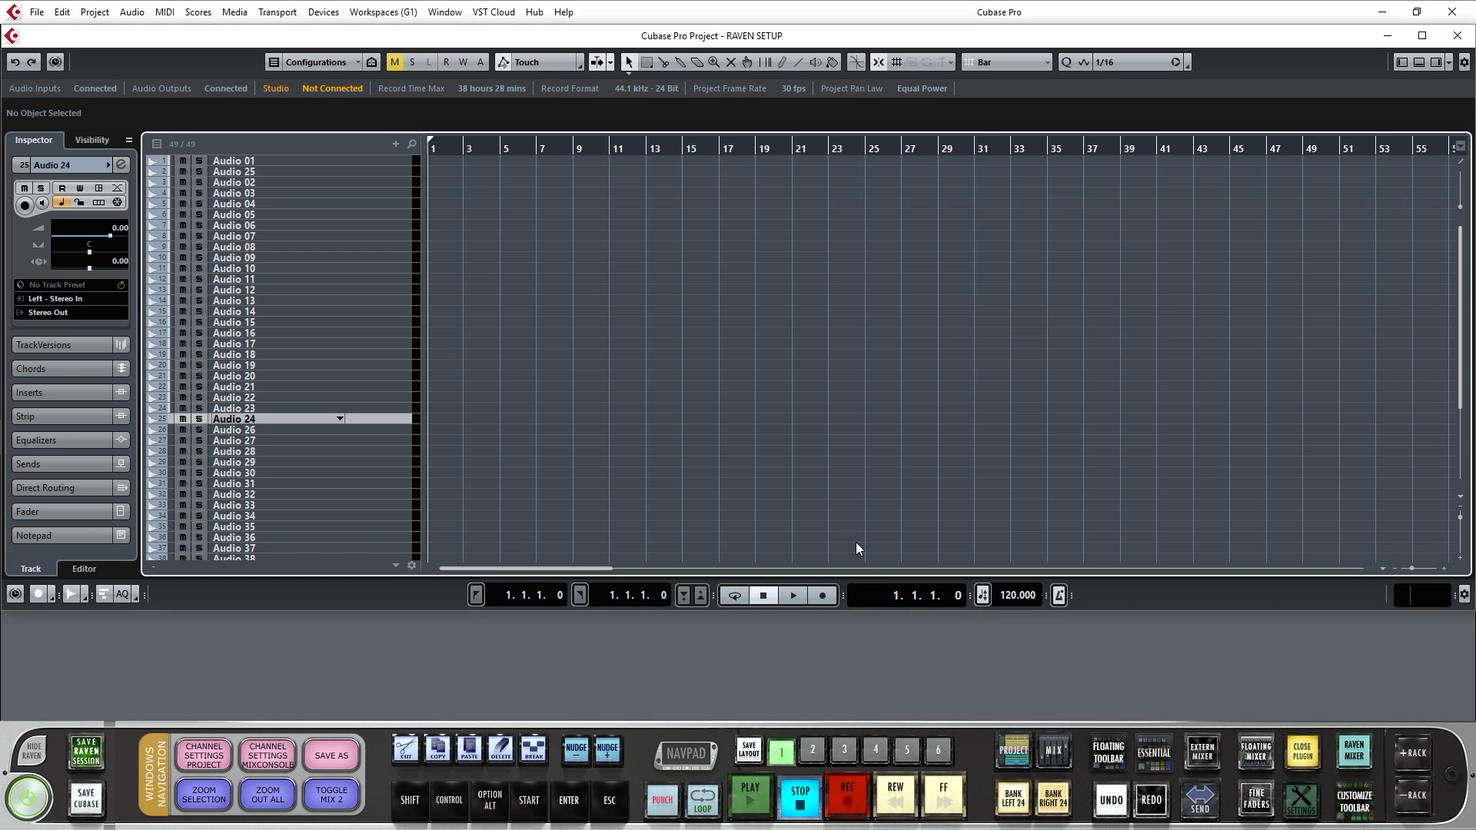
pyautogui.moveTo(851, 612); pyautogui.dragTo(861, 723)
# - Update the RAVEN Project workspace with the taller project window and switch to the RAVEN Mixer workspace
pyautogui.click(382, 12)
pyautogui.click(374, 48)
pyautogui.hotkey('alt', '2')
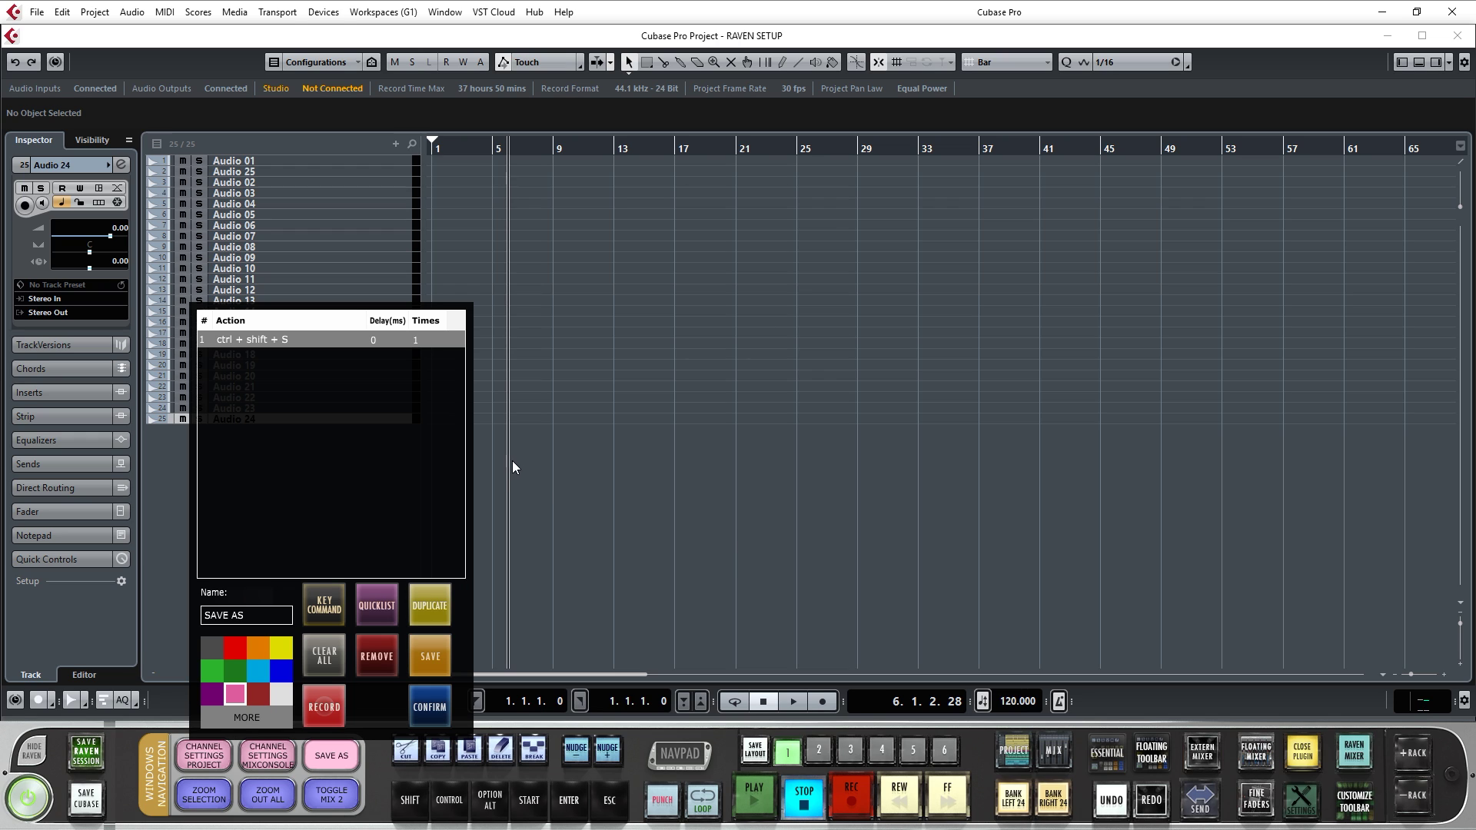
# - Clear the SAVE AS button's macro and add the key command Ctrl+C with a 500 ms delay
pyautogui.click(324, 657)
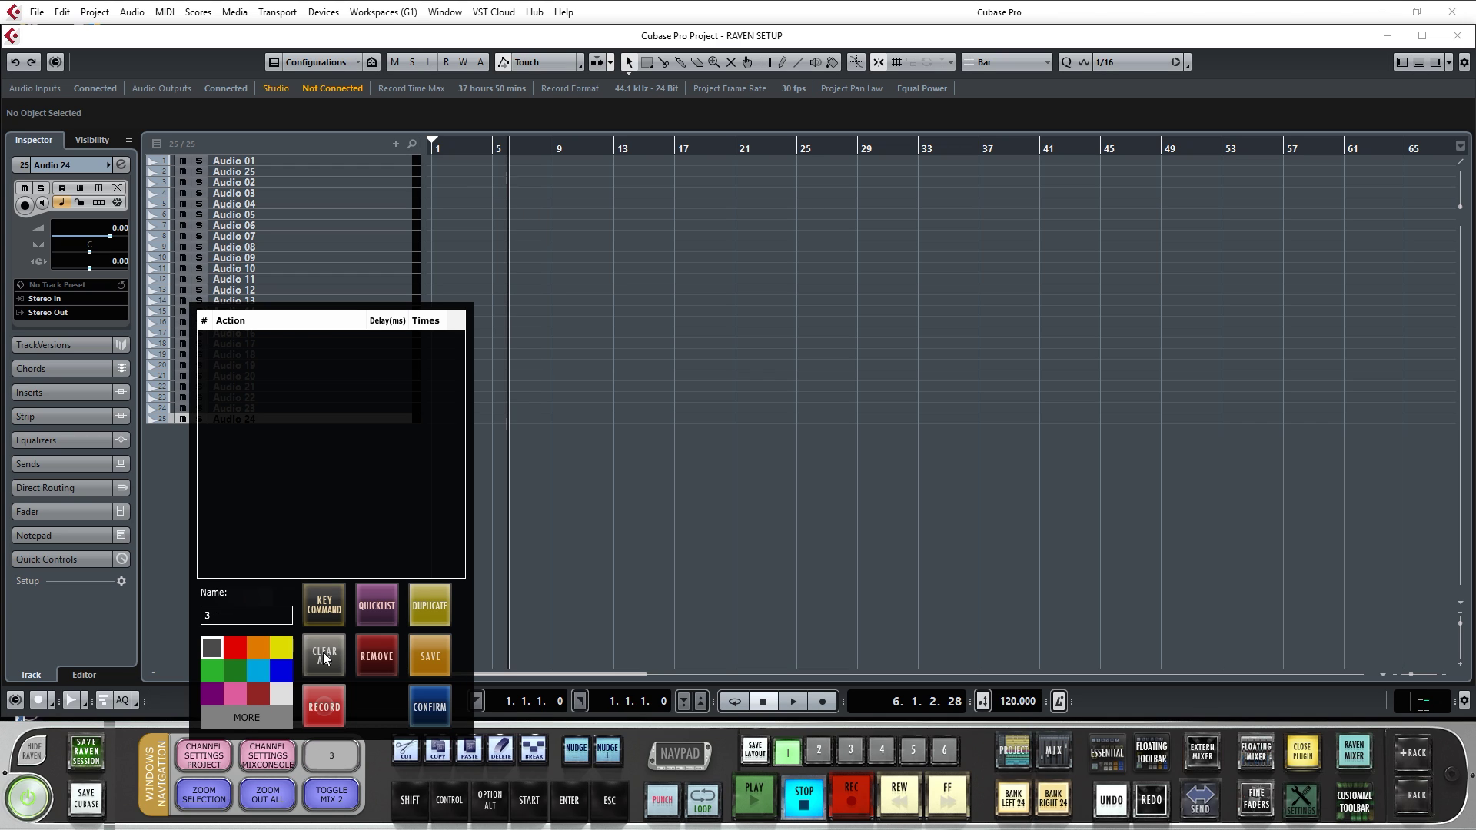
pyautogui.click(326, 610)
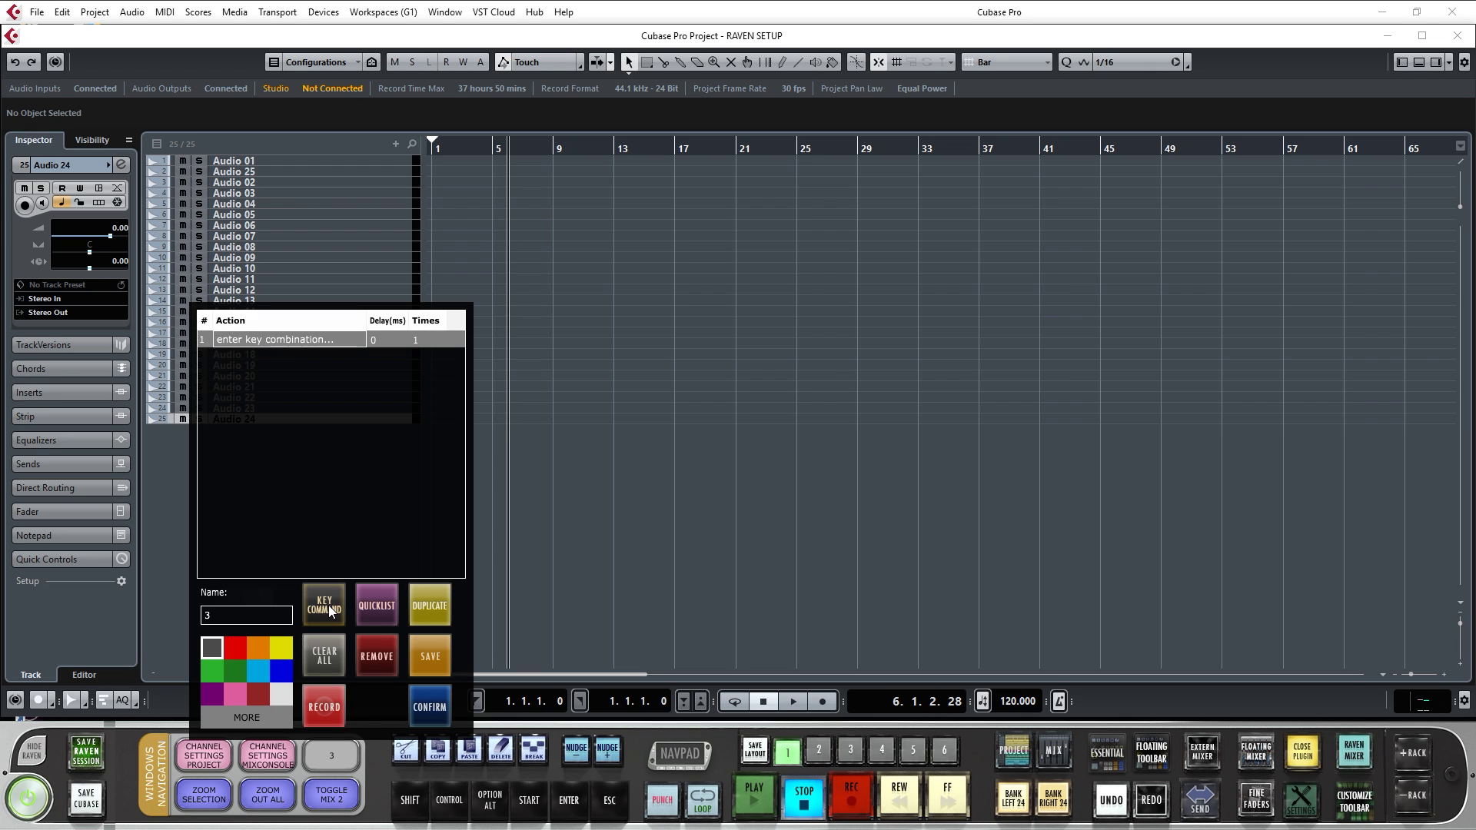
pyautogui.hotkey('ctrl', 'c')
pyautogui.click(388, 340)
pyautogui.press('BackSpace')
pyautogui.write('500')
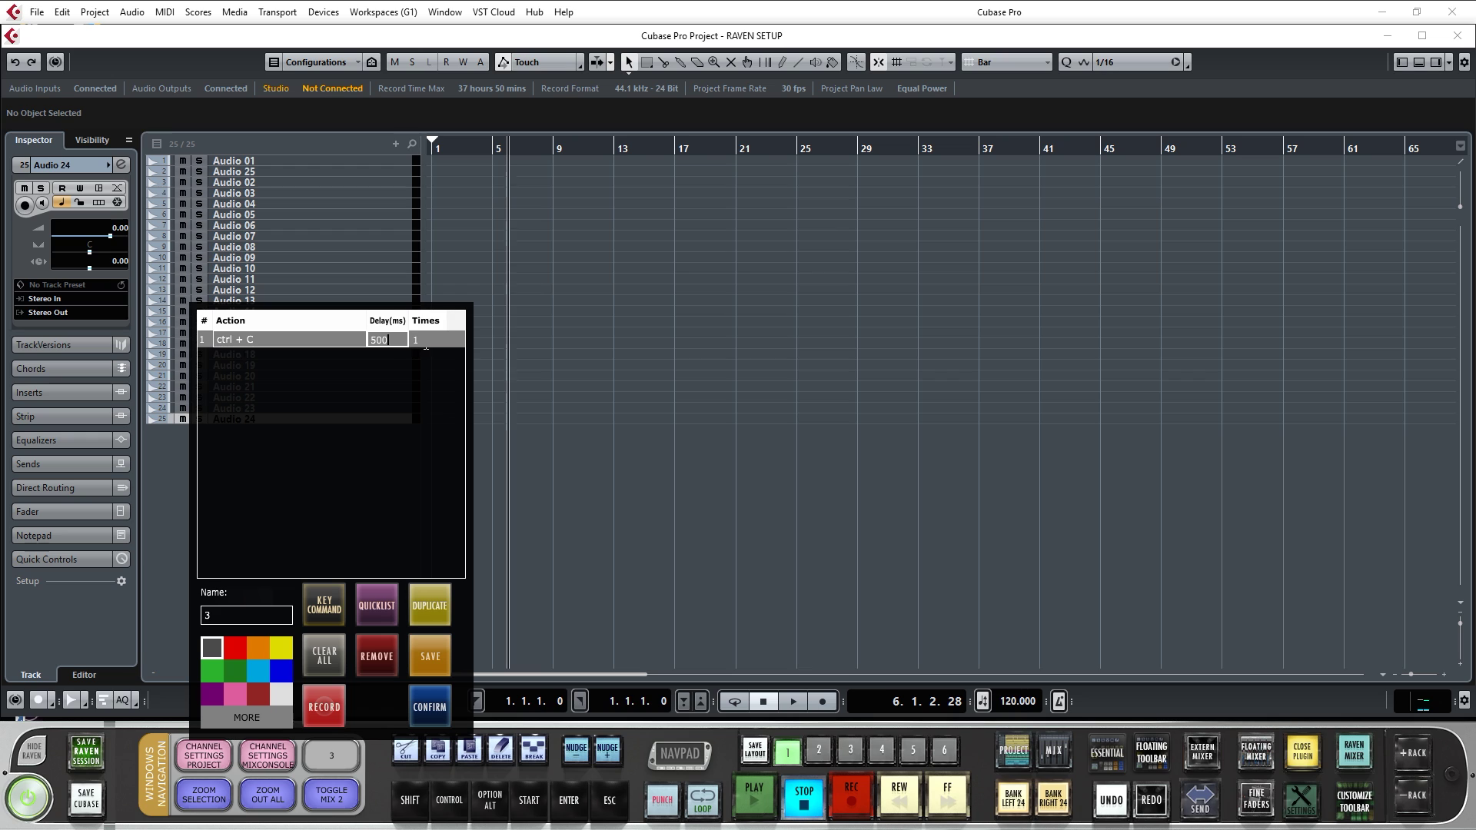
# - Set the Ctrl+C command to run 5 times and remove it from the macro
pyautogui.click(432, 348)
pyautogui.write('5')
pyautogui.click(375, 663)
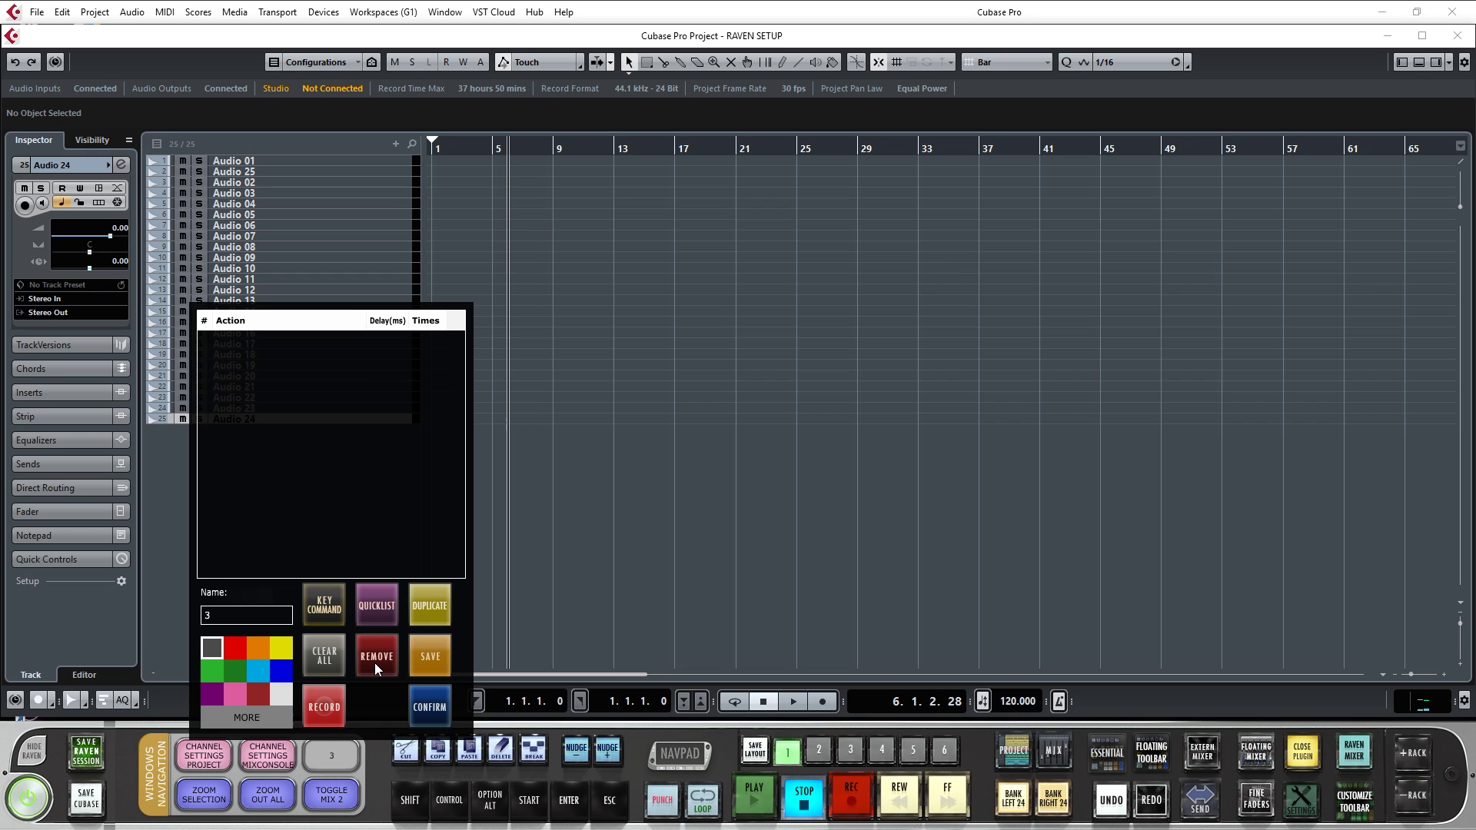
# - Add the key commands Ctrl+Shift+Alt+A and Return to the empty macro, each with a 500 ms delay
pyautogui.click(331, 611)
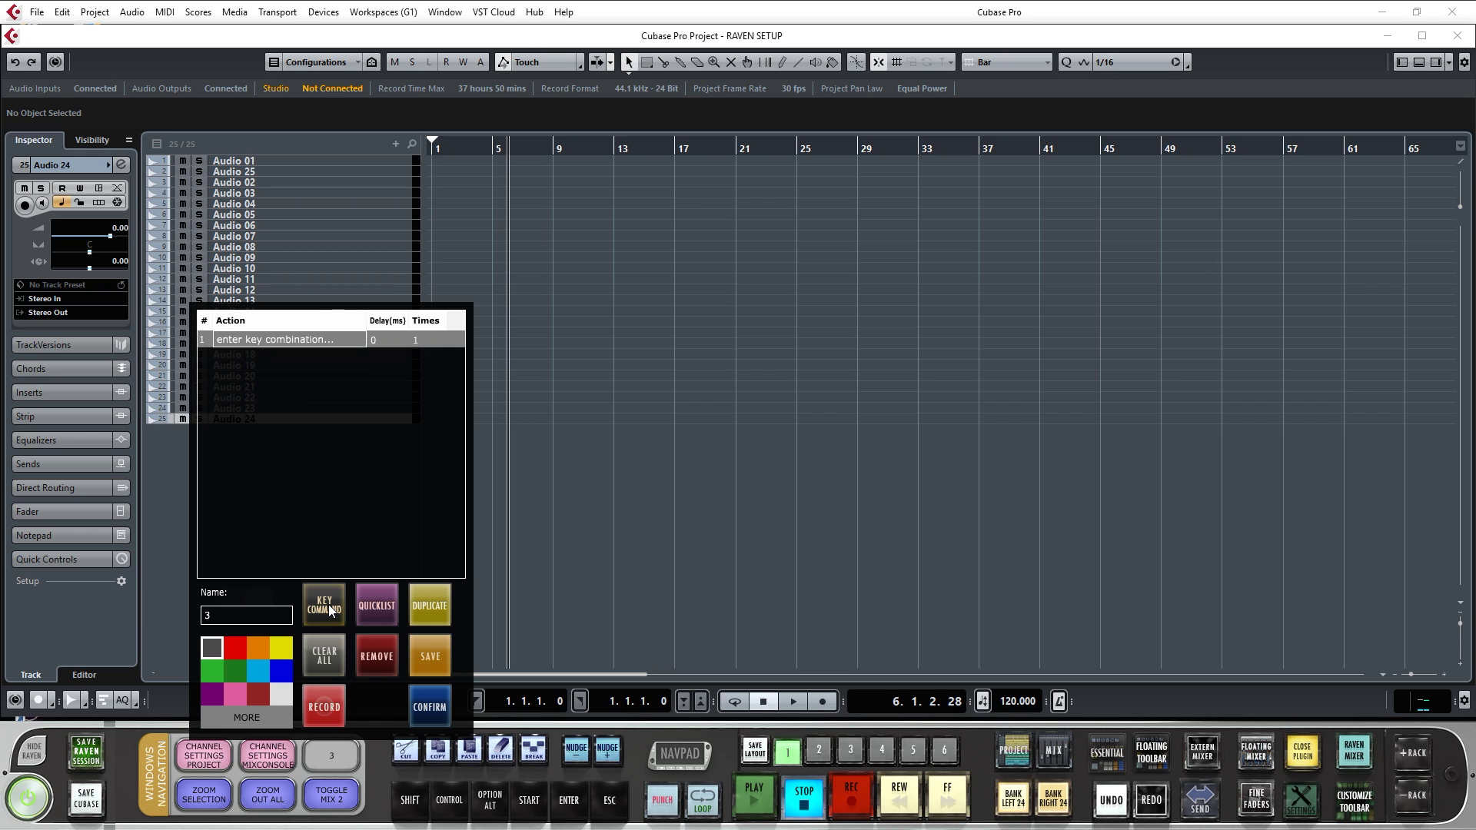
pyautogui.hotkey('ctrl', 'shift', 'alt', 'a')
pyautogui.click(388, 343)
pyautogui.click(323, 606)
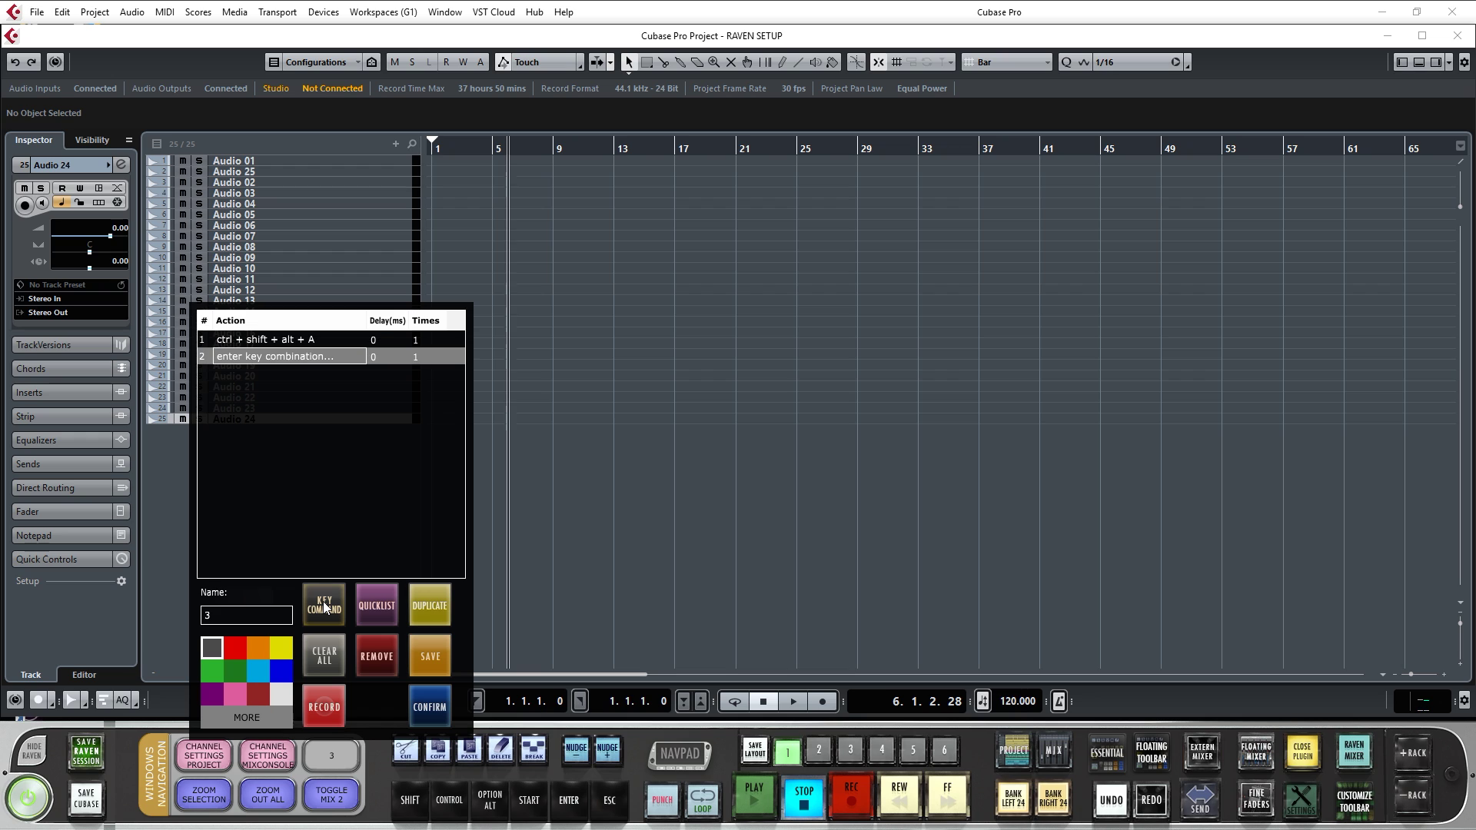
pyautogui.press('Return')
pyautogui.click(377, 341)
pyautogui.write('500')
pyautogui.click(382, 357)
pyautogui.write('500')
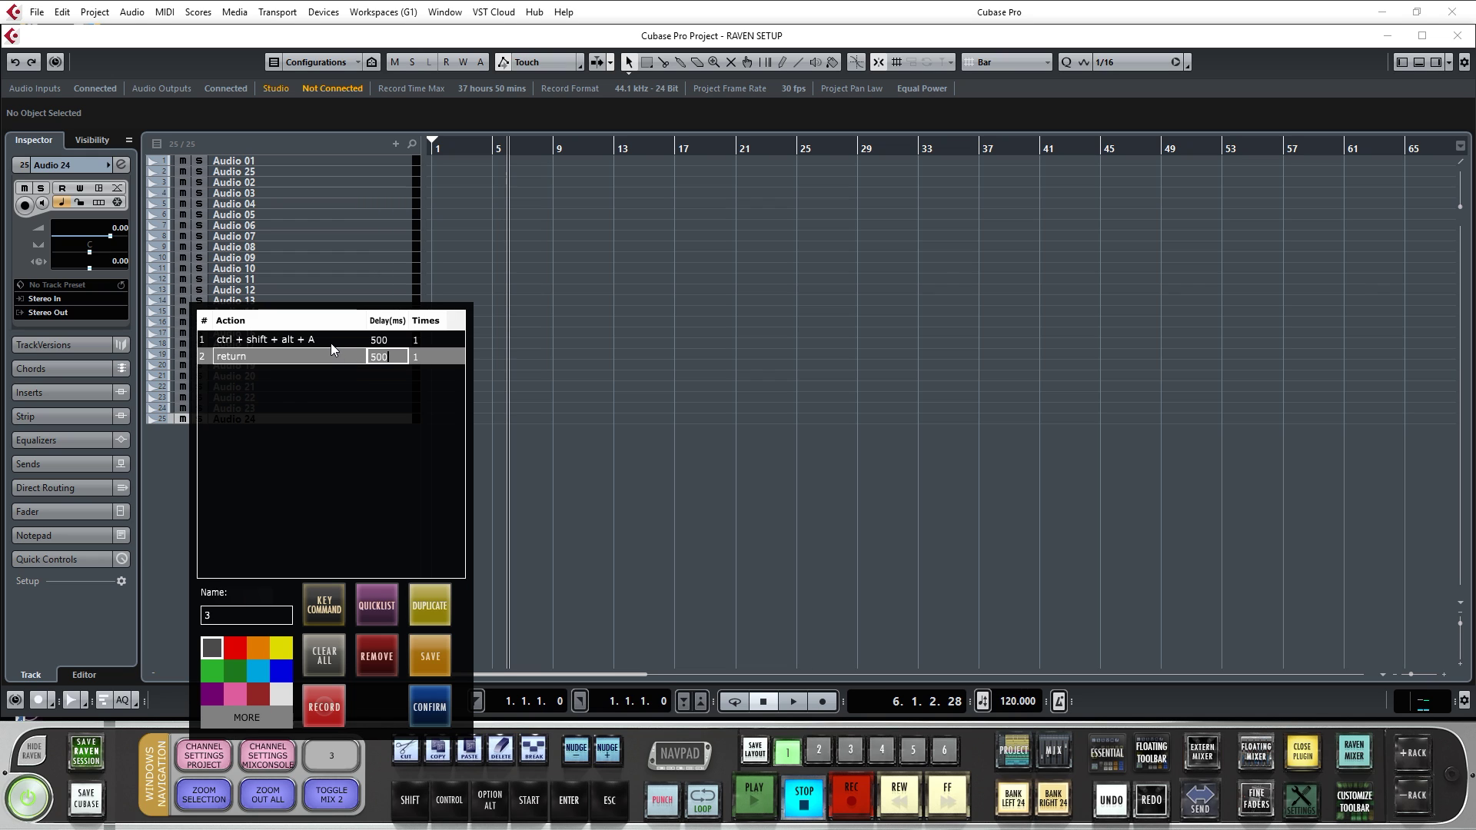
# - Duplicate the Ctrl+Shift+Alt+A and Return pair four times to build a ten-action macro
pyautogui.click(335, 340)
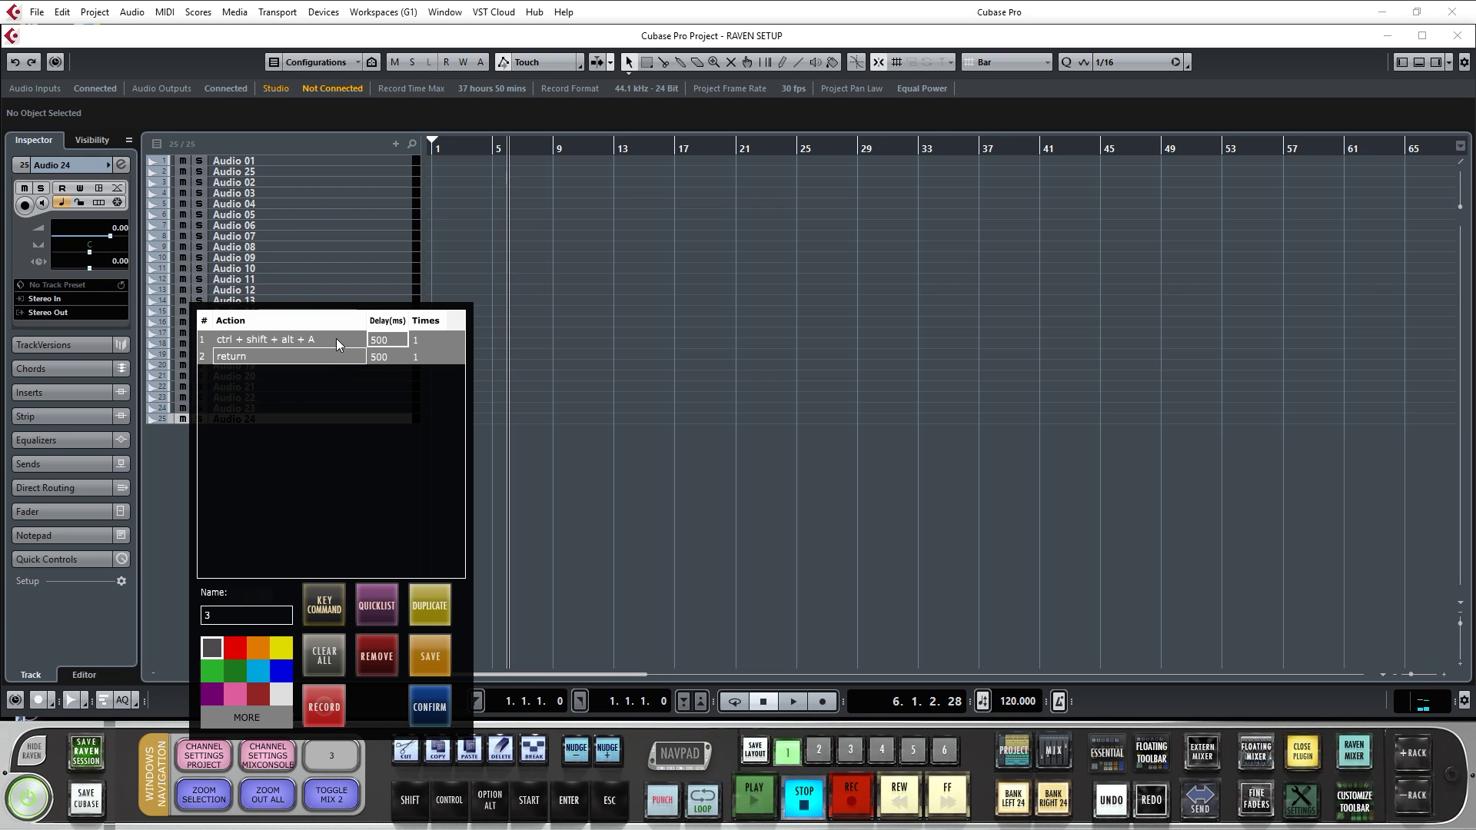
pyautogui.click(429, 595)
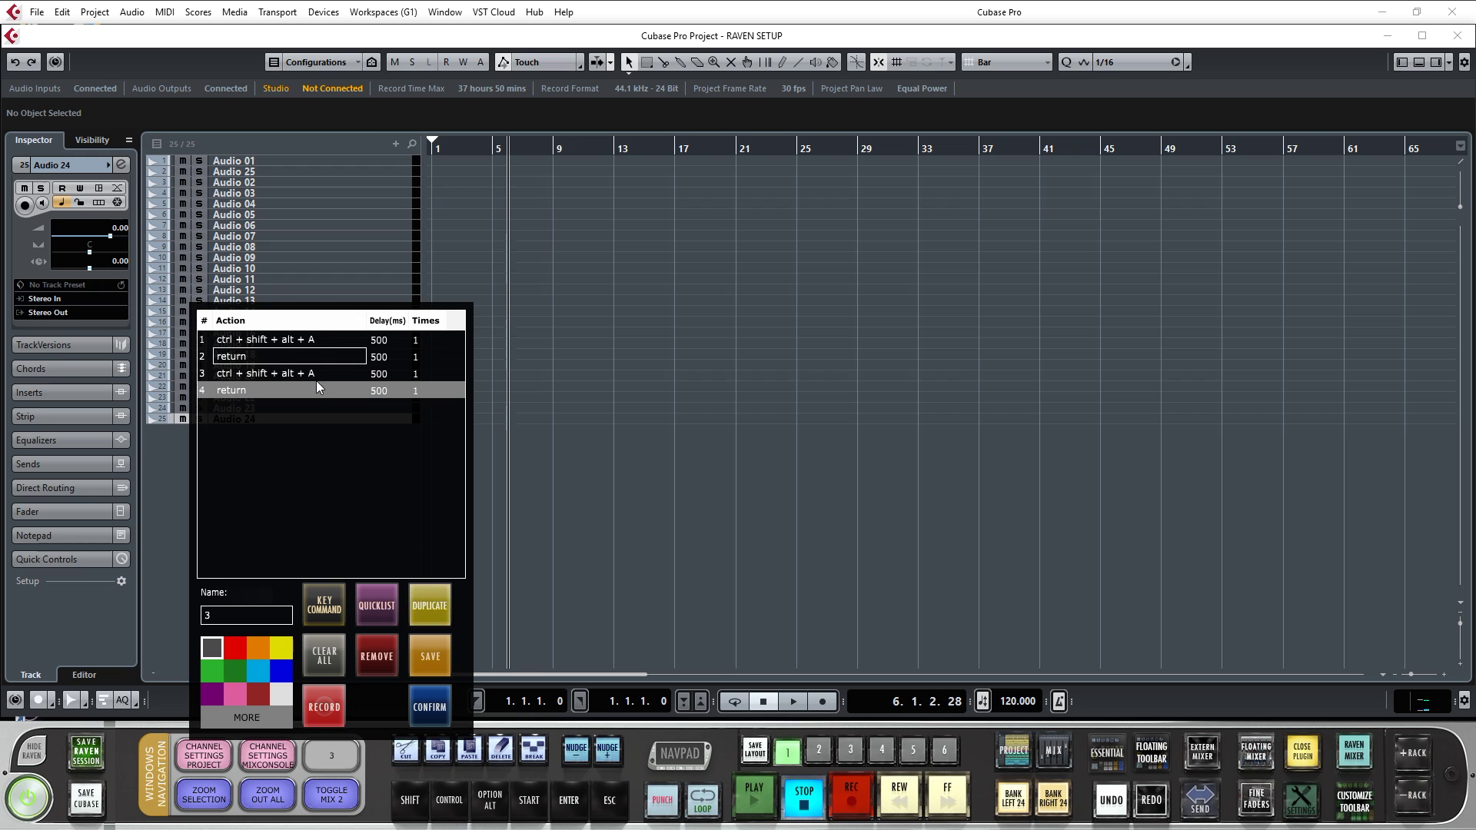
pyautogui.click(424, 599)
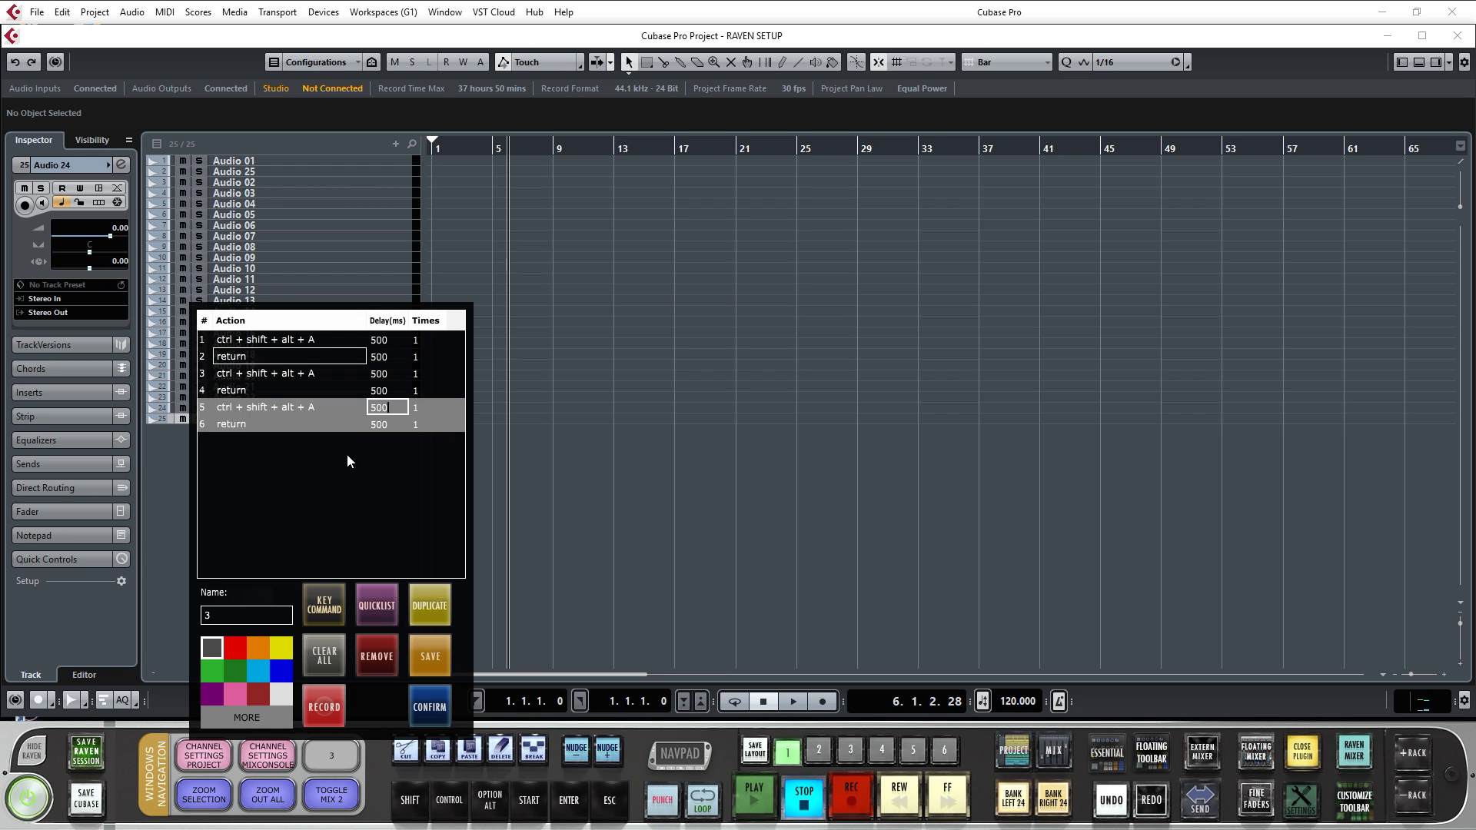
pyautogui.click(428, 609)
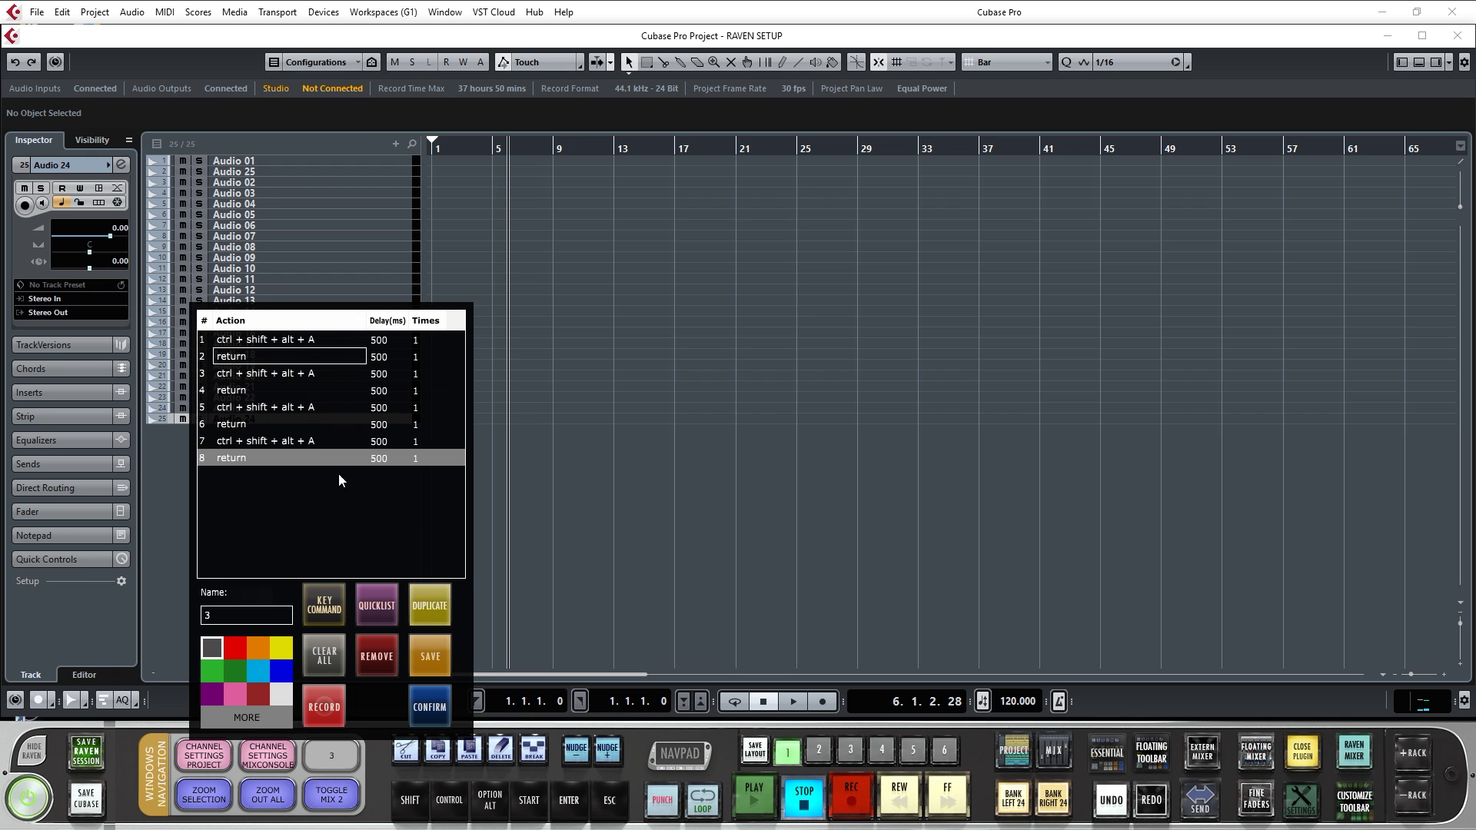
pyautogui.click(431, 608)
# - Name the macro button 5 NEW AUDIO TRACKS and colour it pink
pyautogui.click(221, 606)
pyautogui.write('NEW AUDIO TRACKS')
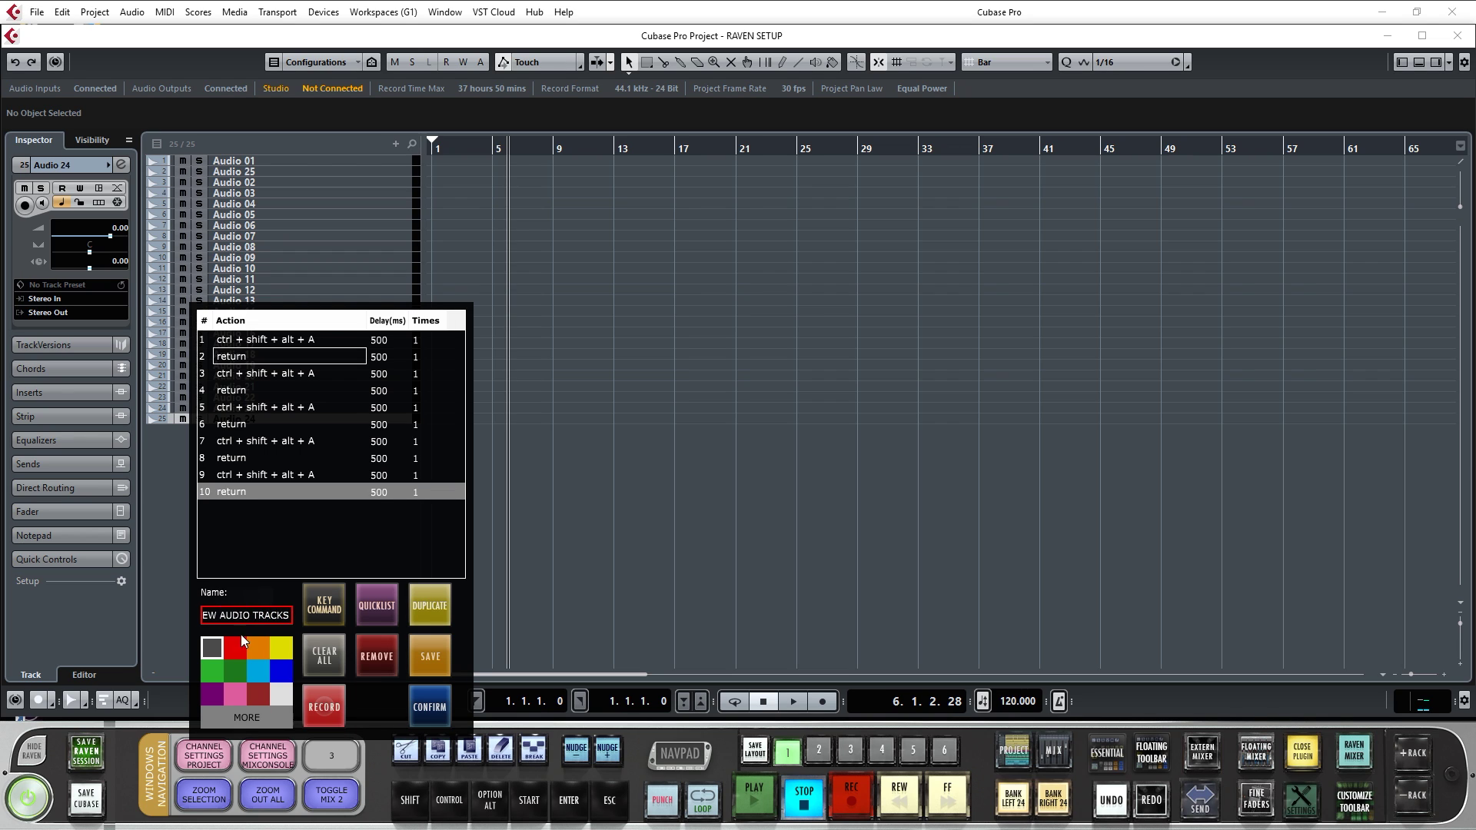
pyautogui.click(227, 698)
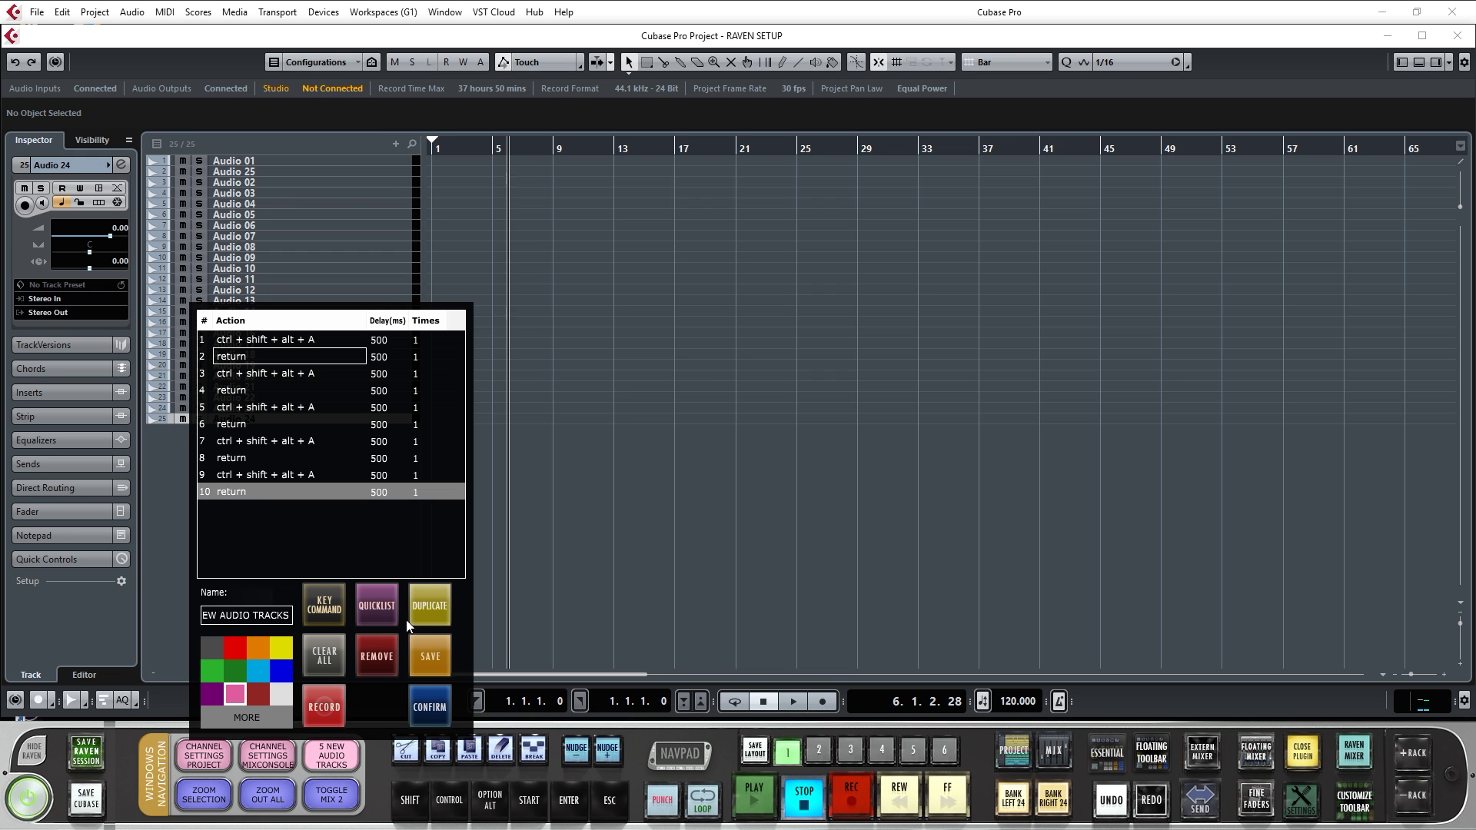
# - Look up "5 new au" among the user QuickList scripts without adding one, and confirm the finished macro
pyautogui.click(389, 603)
pyautogui.click(560, 315)
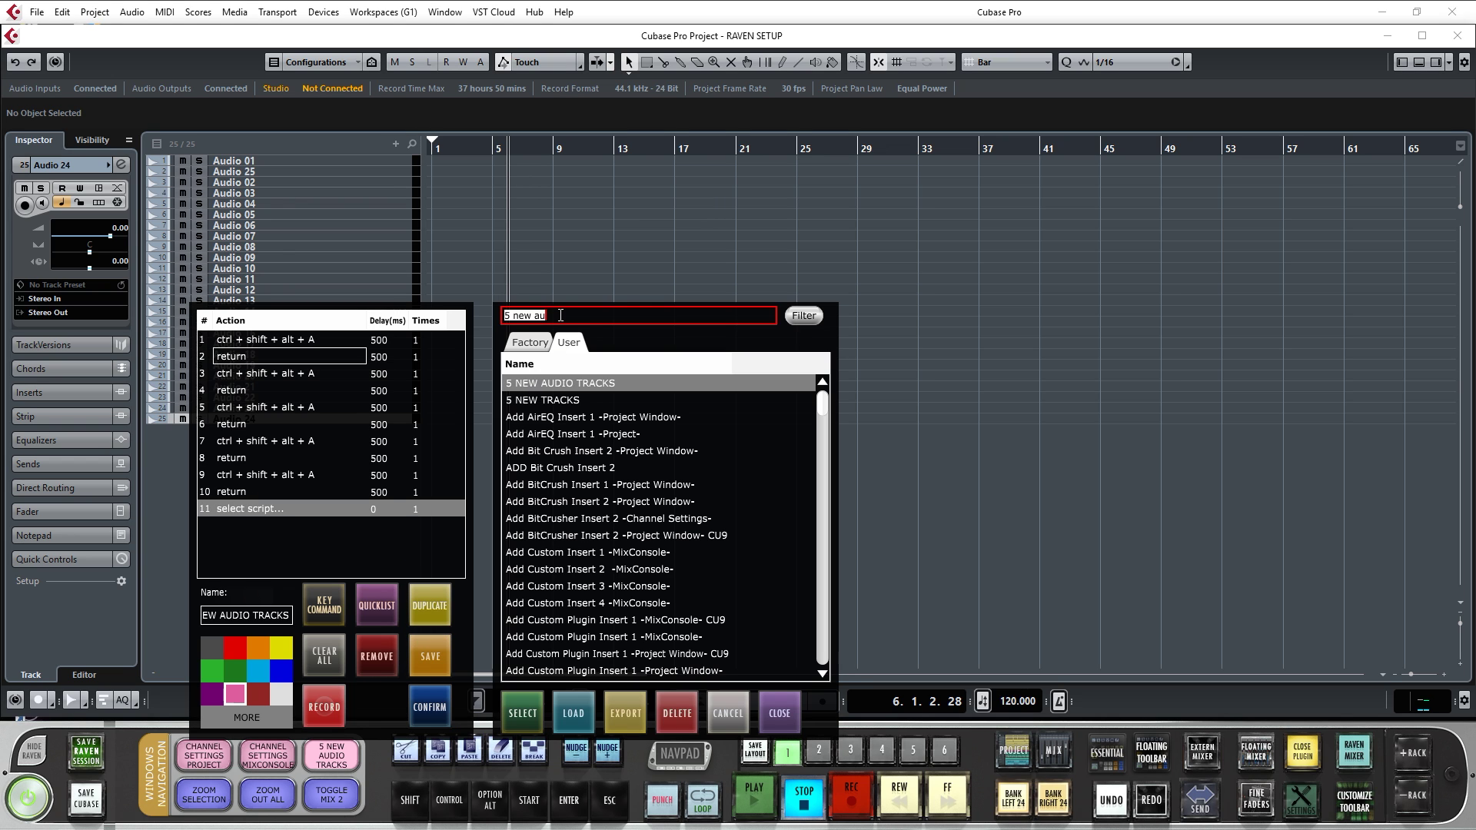
pyautogui.press('Return')
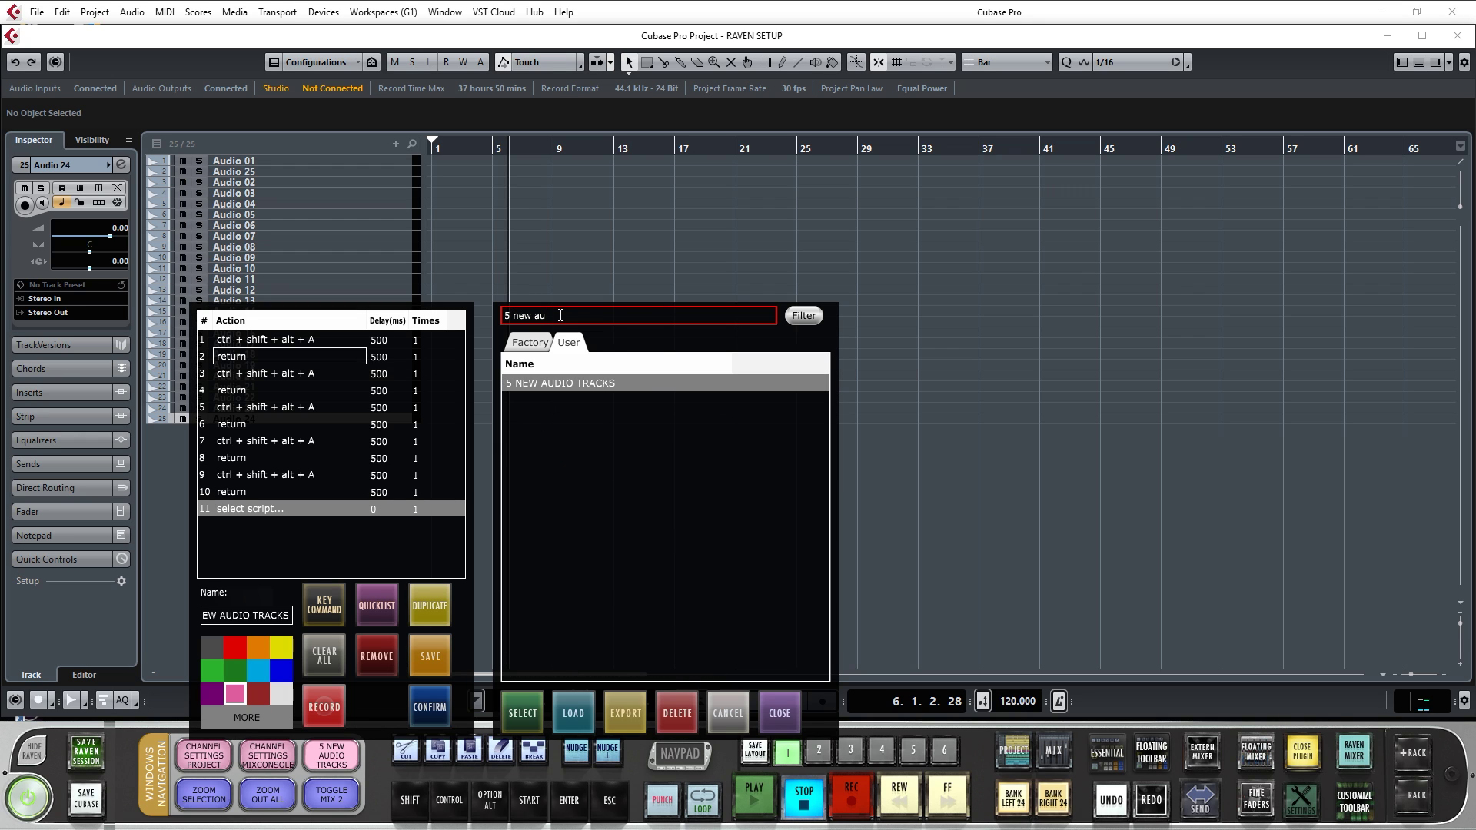
pyautogui.click(792, 726)
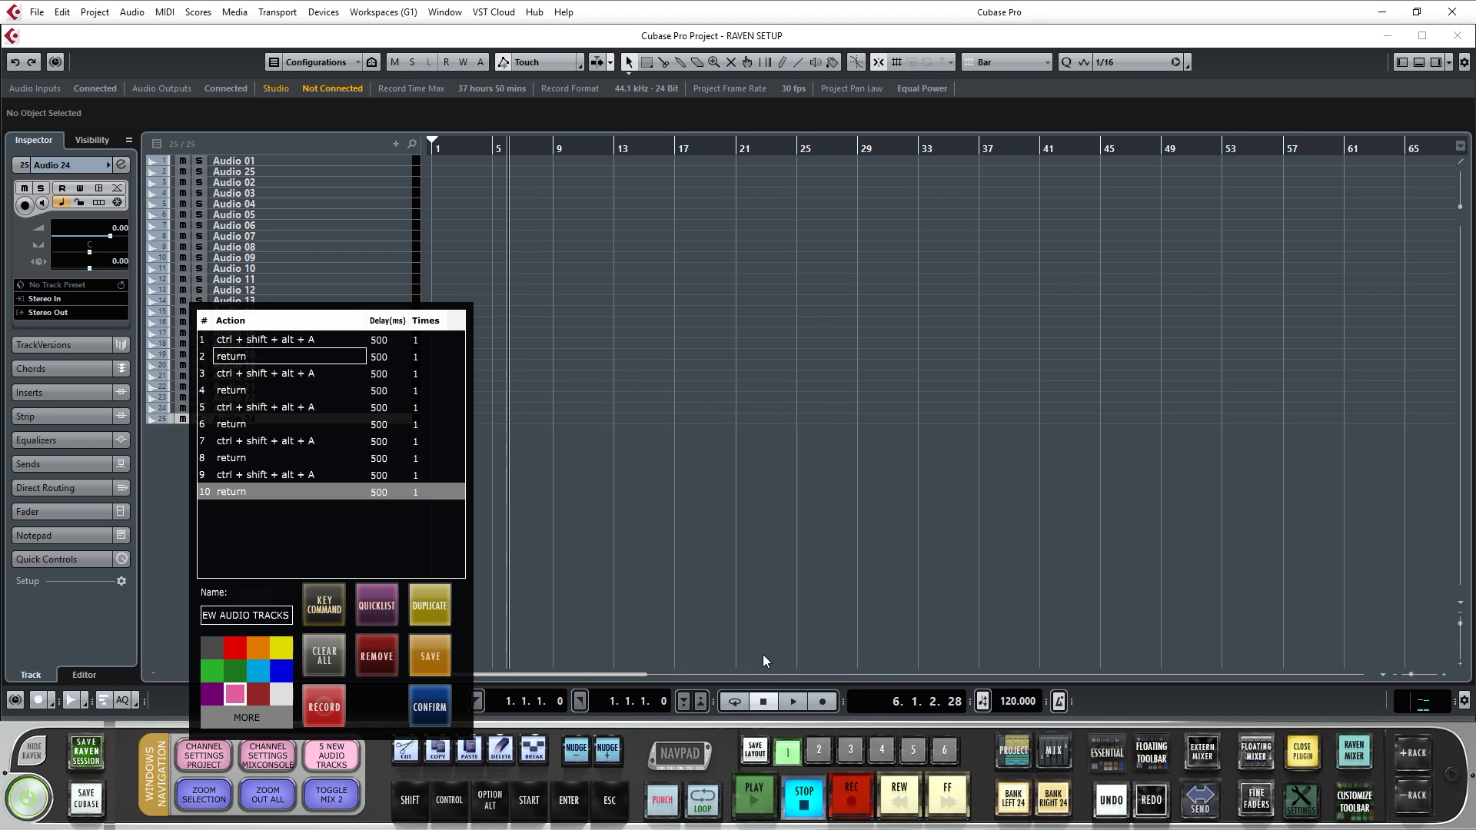
pyautogui.click(430, 705)
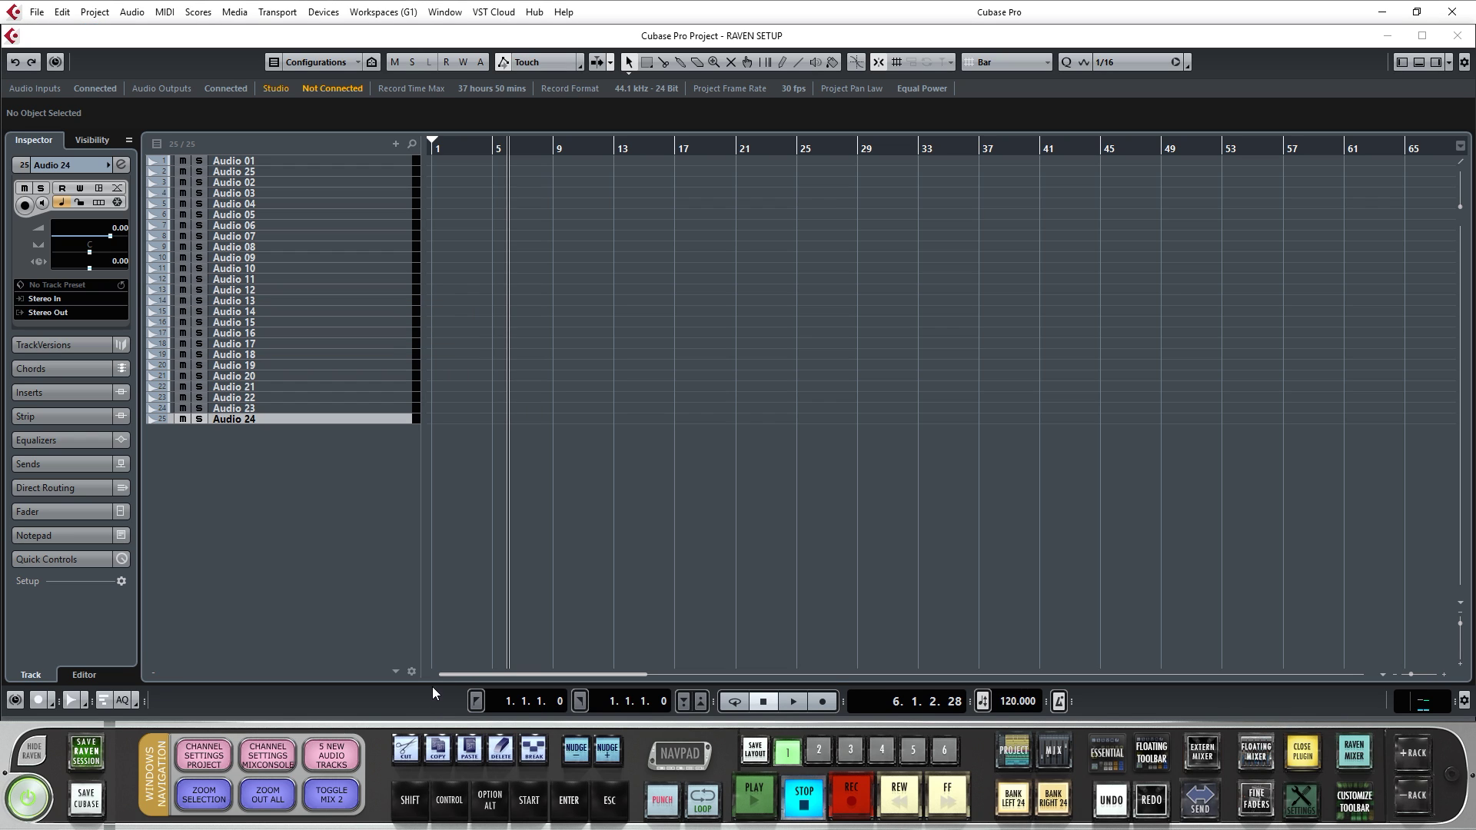
# - Add the factory script Add Custom Plugin Insert 1 -Project Window- to button 3's empty macro with a 1000 ms delay
pyautogui.click(331, 755)
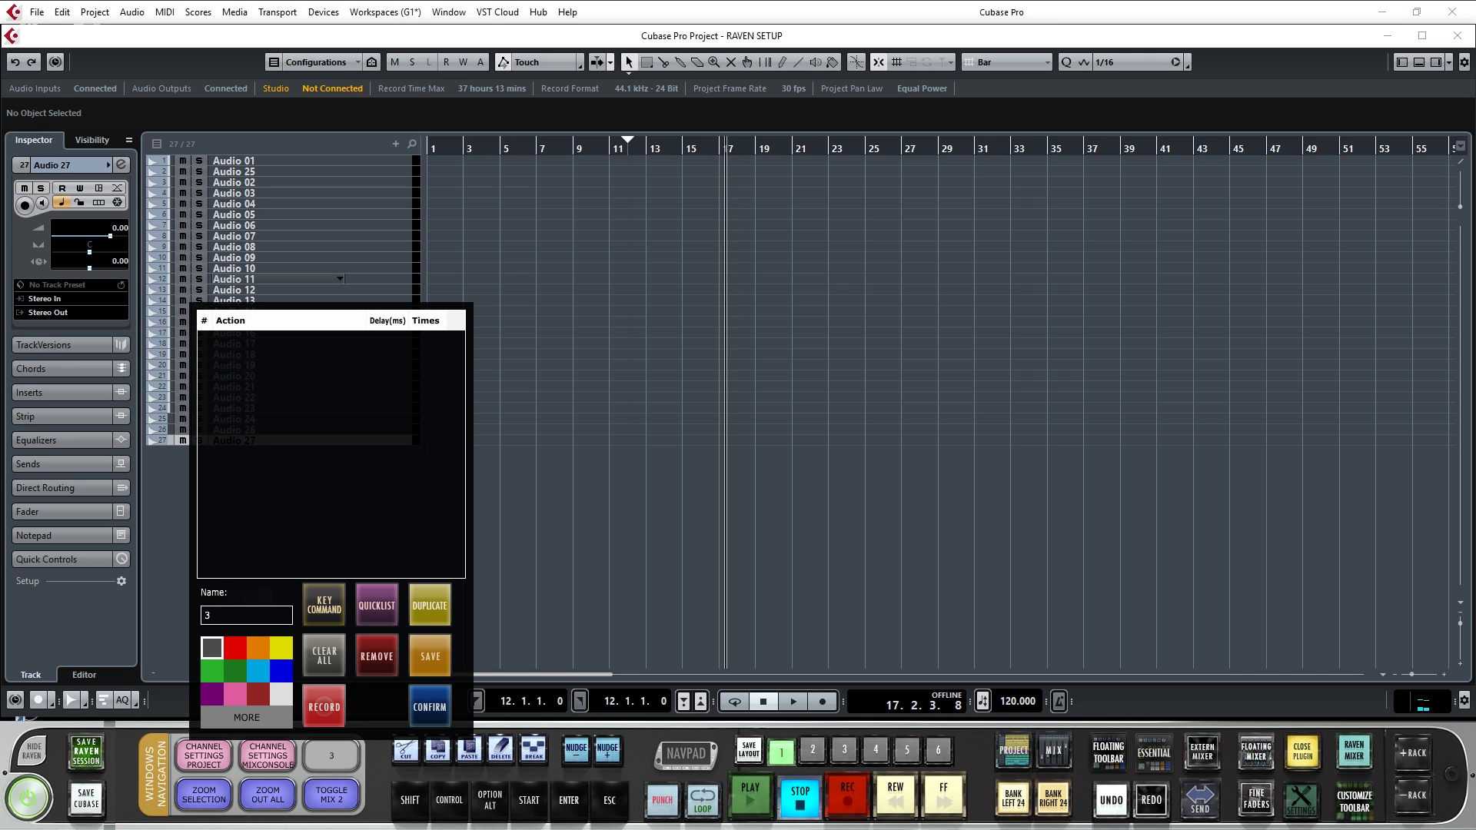
pyautogui.click(254, 338)
pyautogui.write('a')
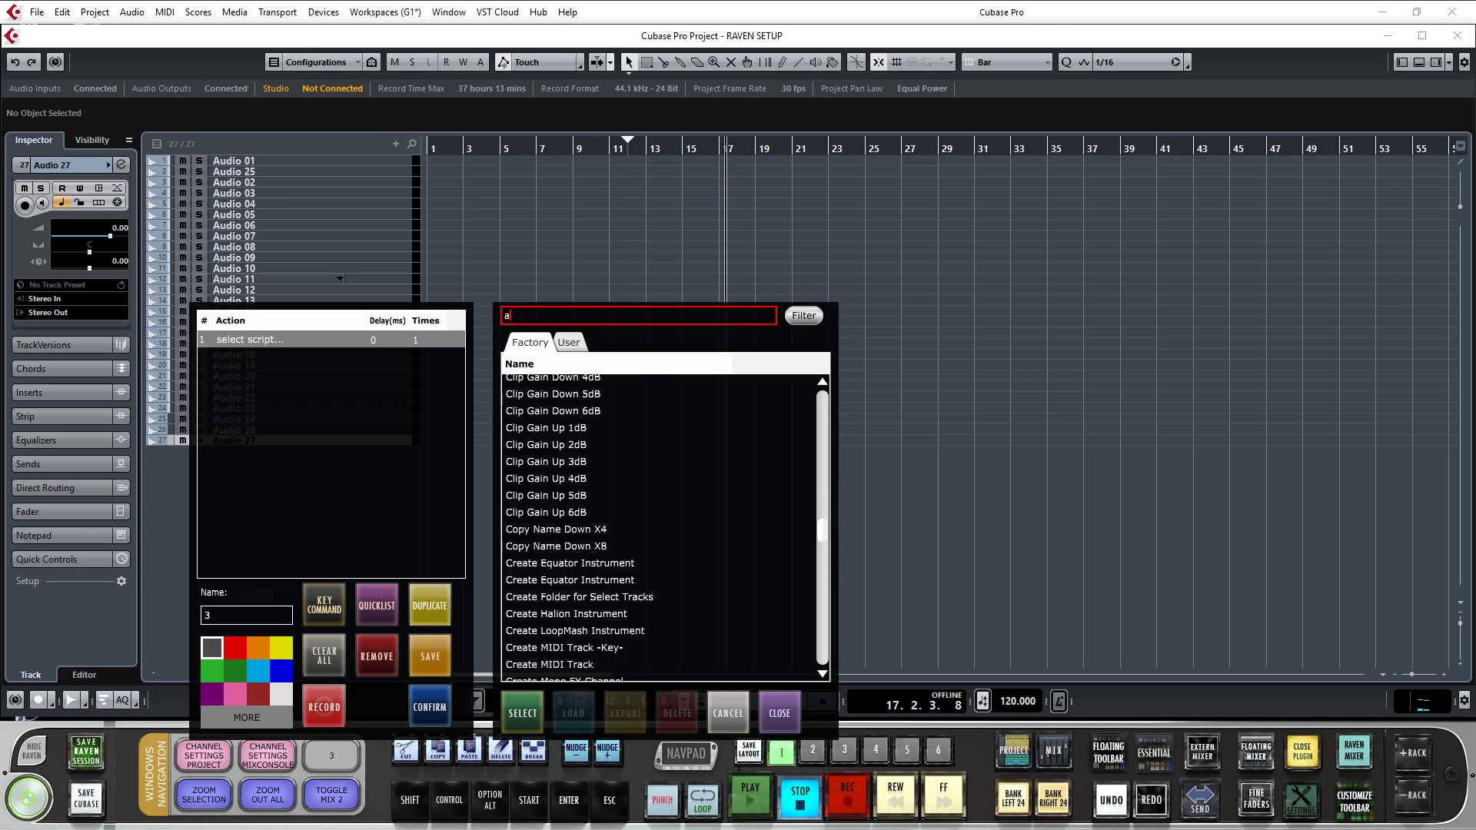
pyautogui.write('dd custom')
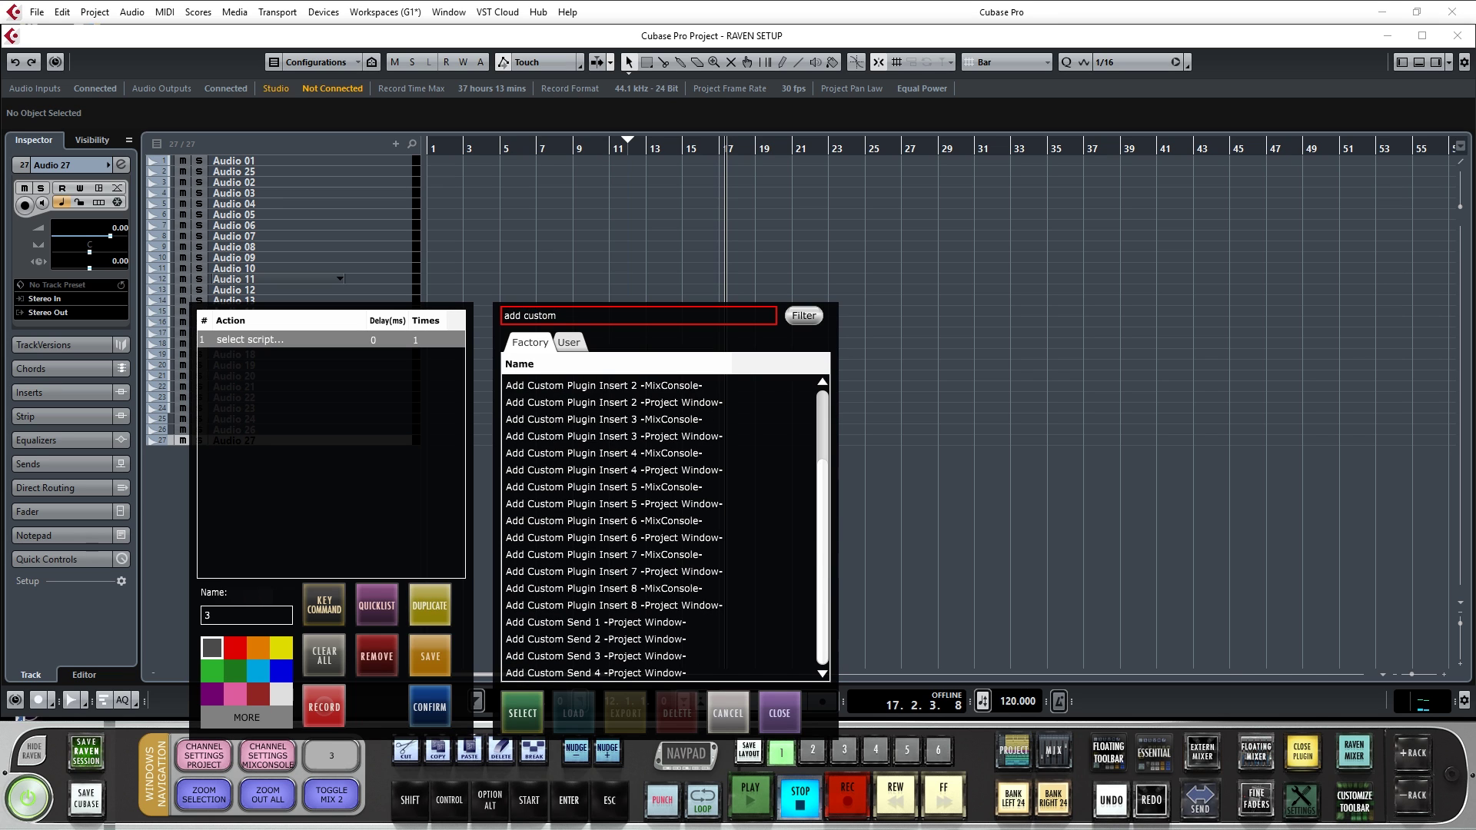
pyautogui.write(' plu')
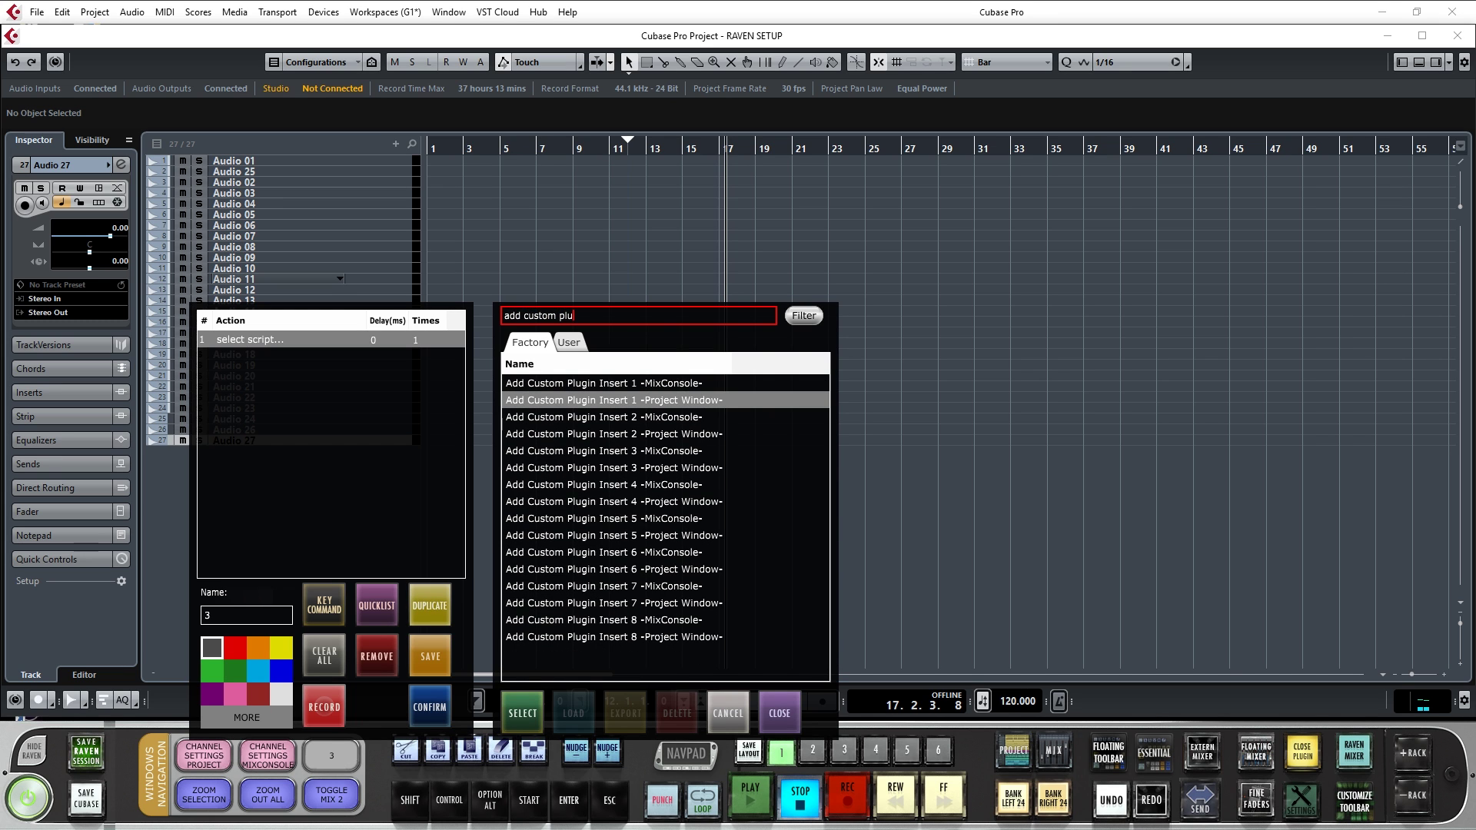
pyautogui.press('Return')
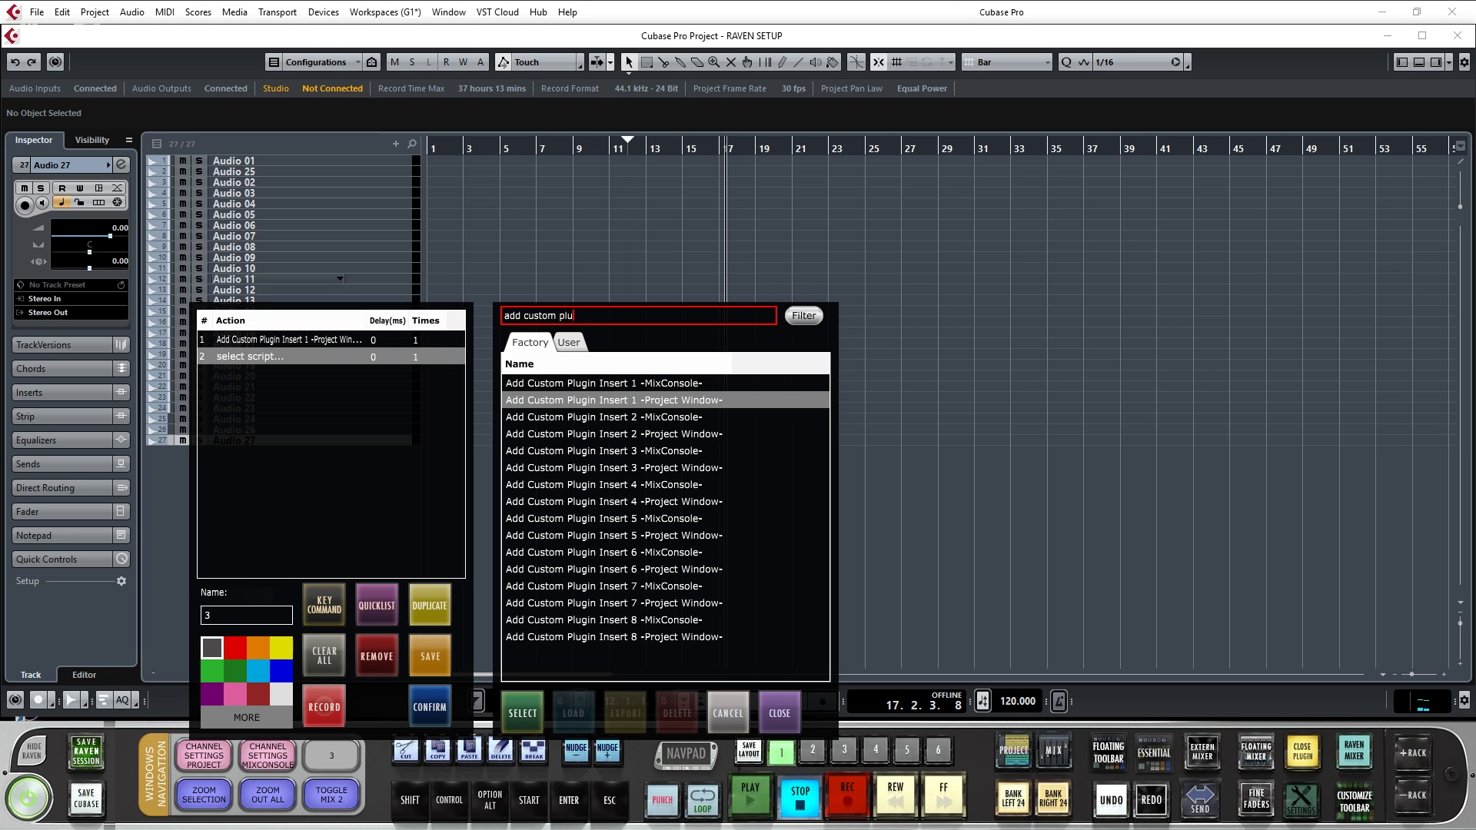
pyautogui.write('1000')
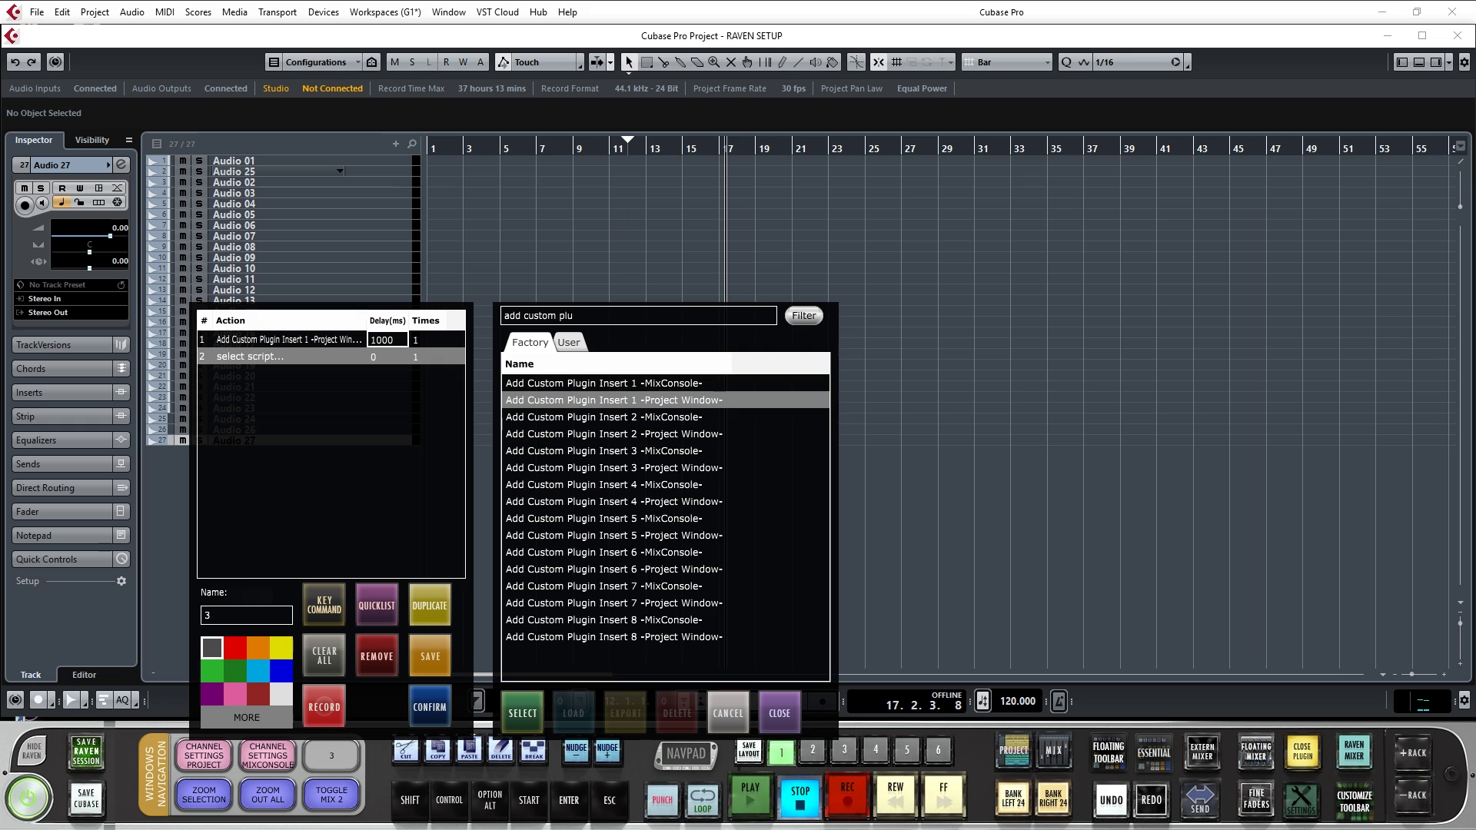
pyautogui.click(780, 713)
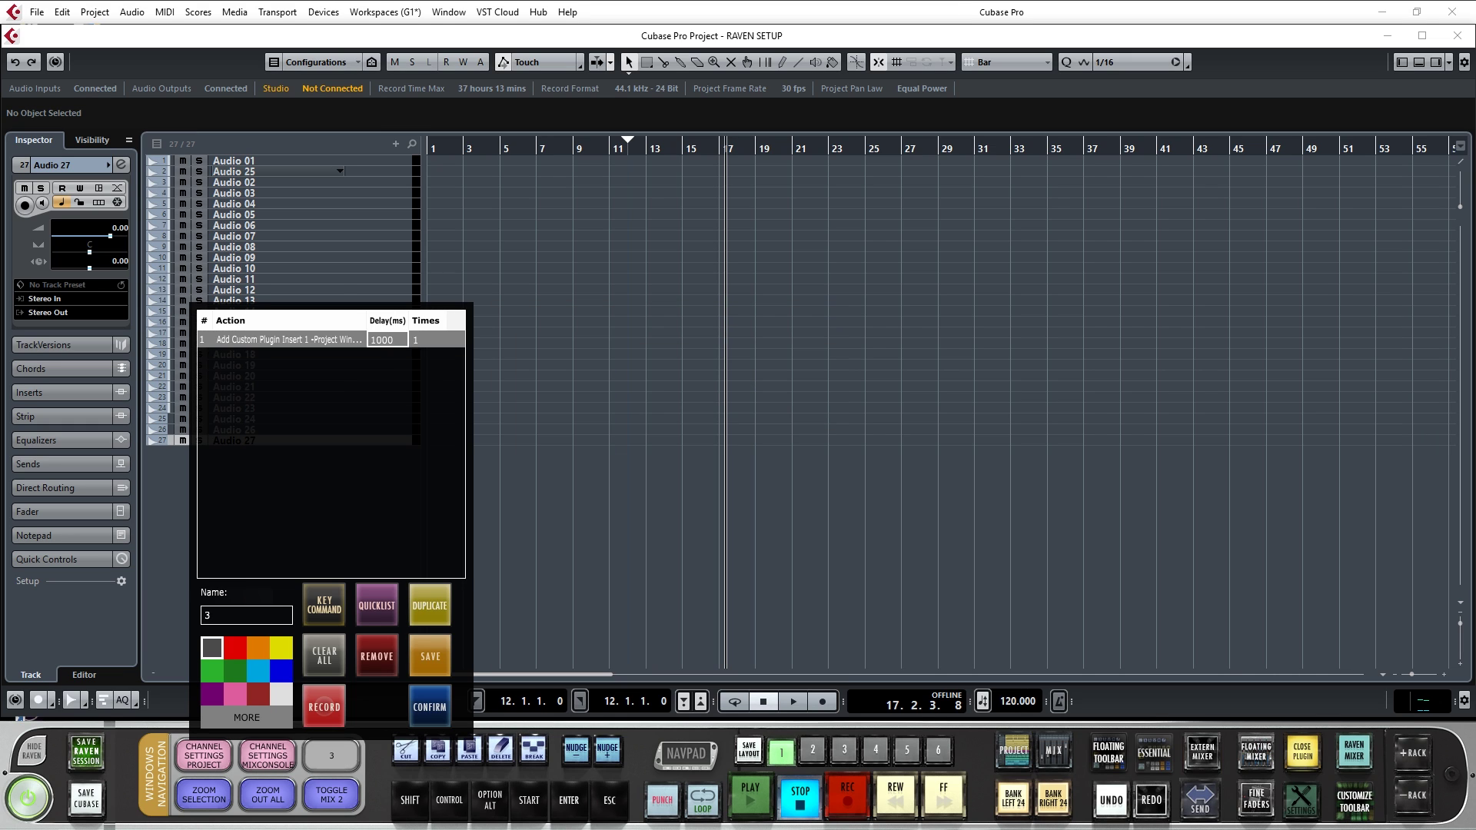
# - Append key commands VIRTUAL, spacebar, MIX and Return to the macro, giving Return a 1000 ms delay
pyautogui.press('Return')
pyautogui.write('VIRTUAL')
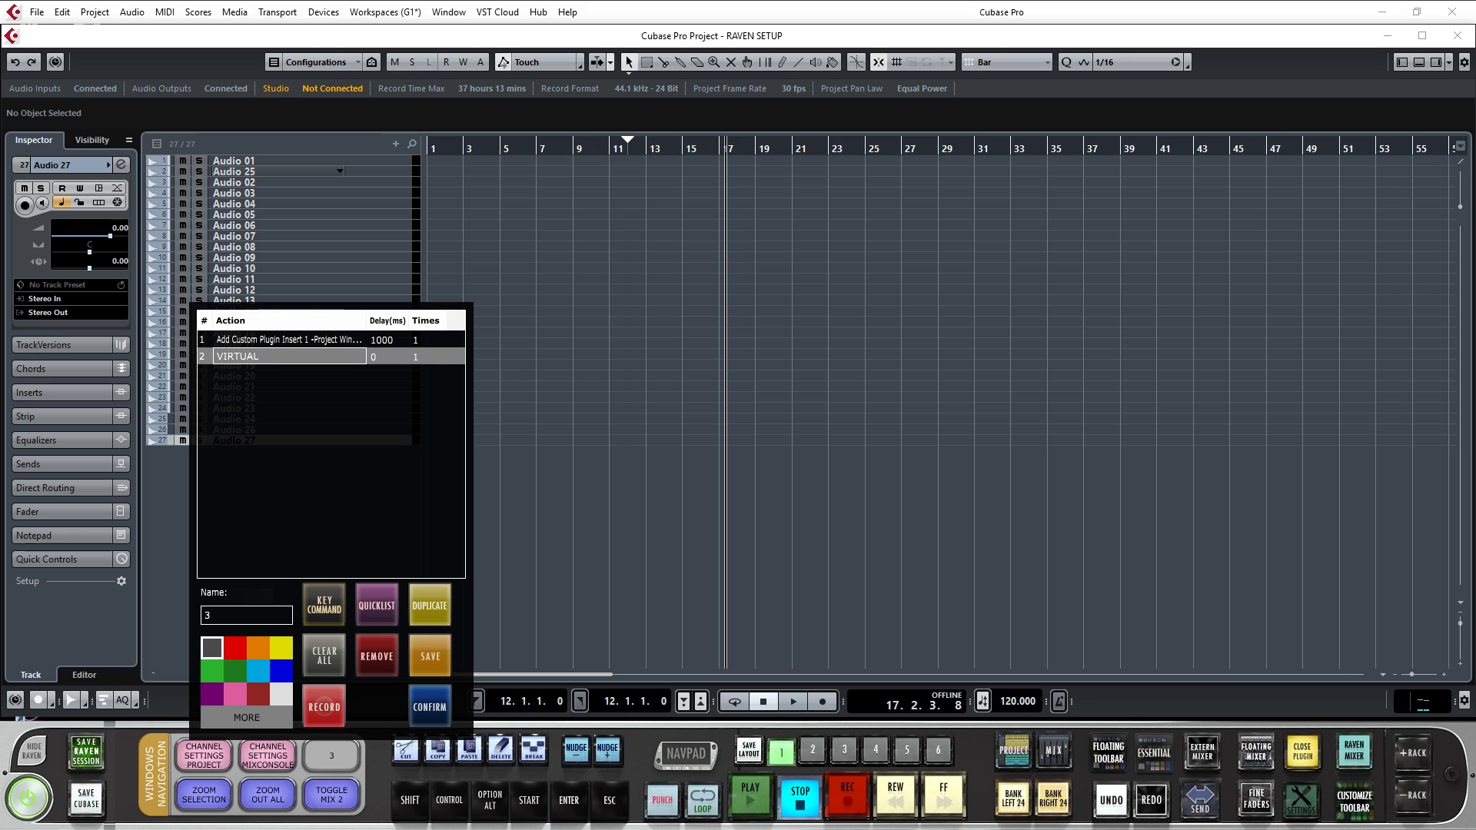
pyautogui.click(324, 605)
pyautogui.press('space')
pyautogui.click(324, 605)
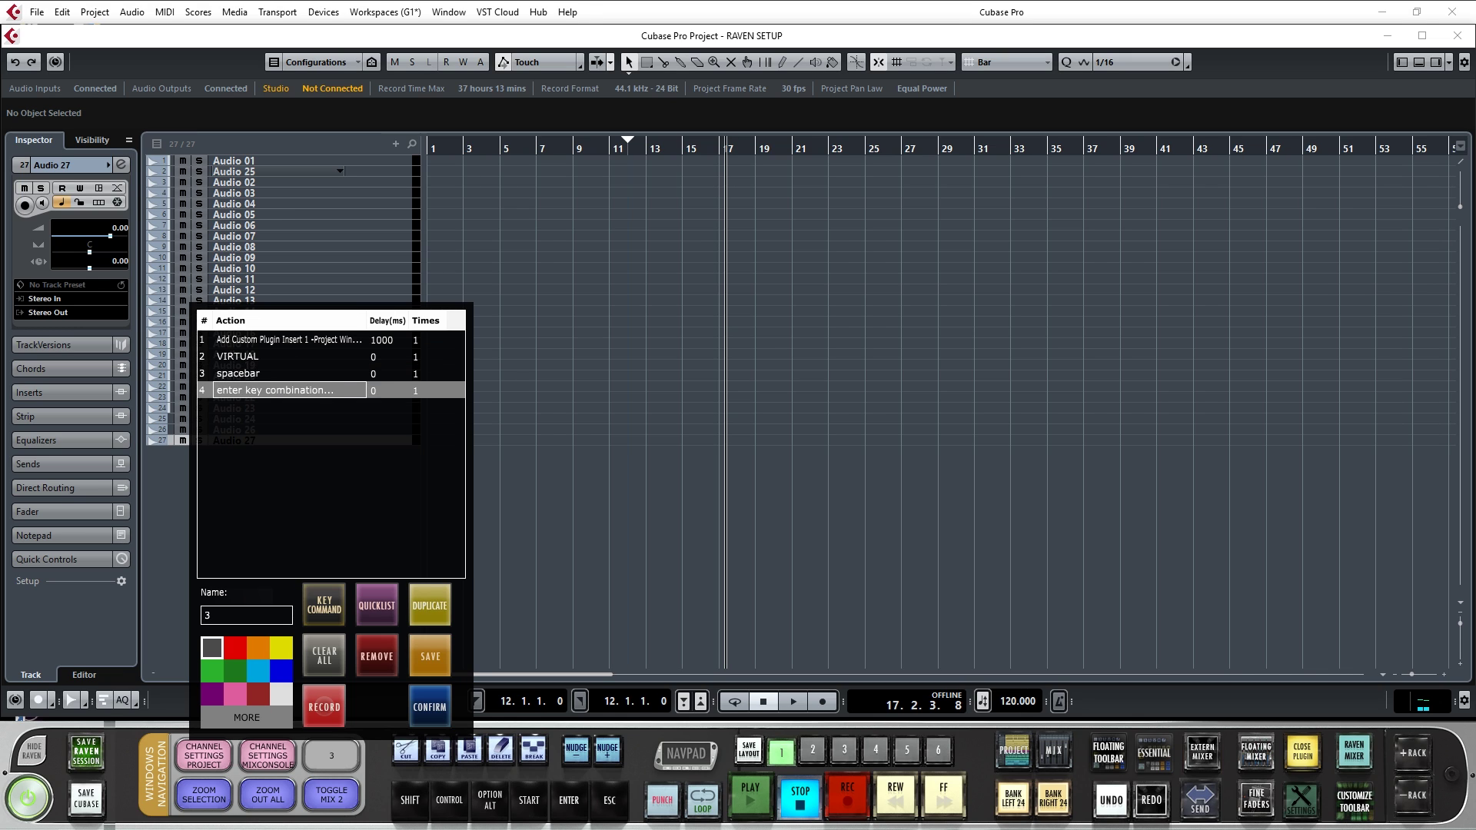
pyautogui.press('m')
pyautogui.click(325, 605)
pyautogui.press('Return')
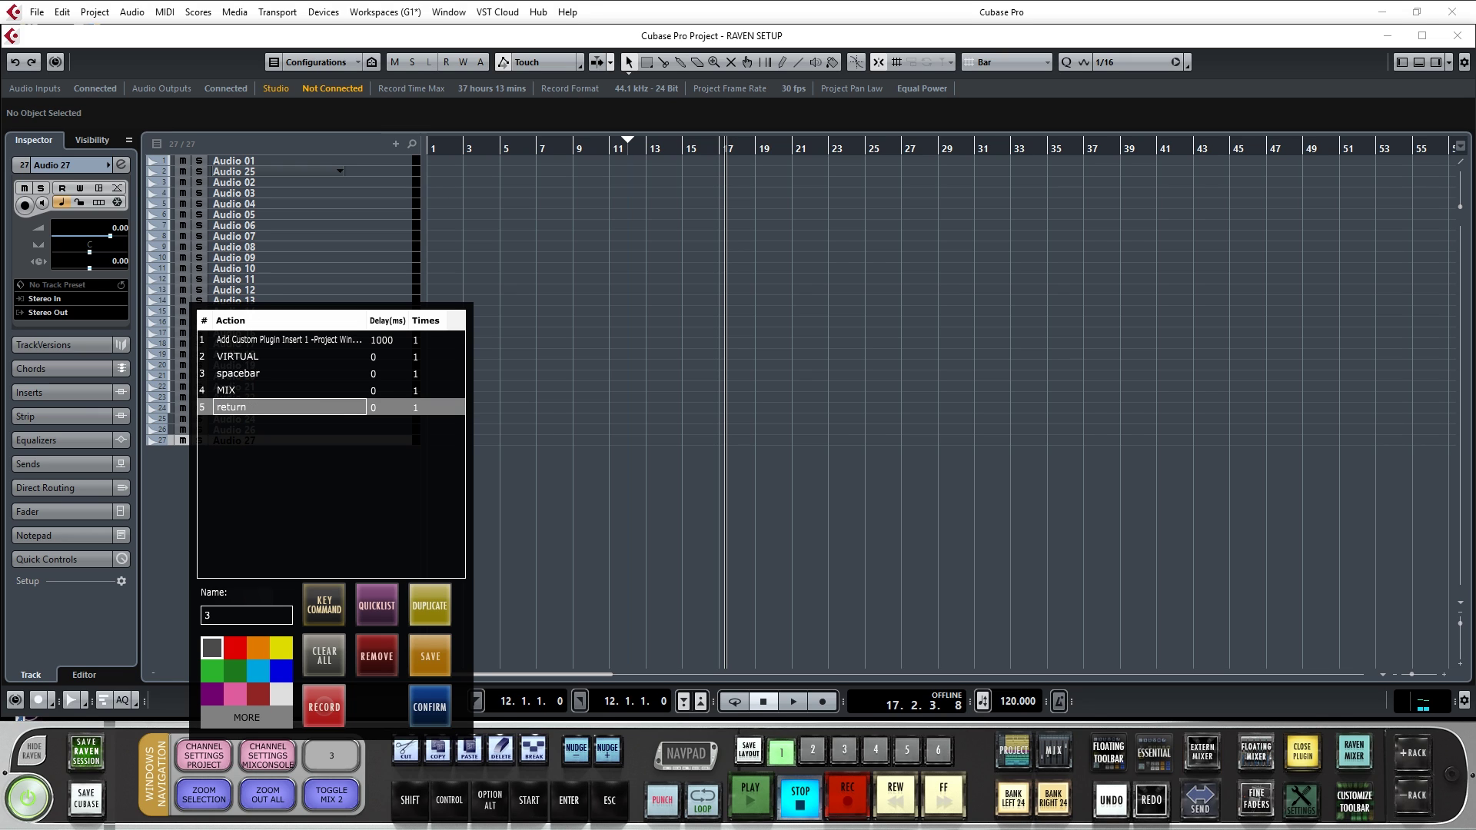
pyautogui.click(387, 408)
pyautogui.write('1000')
# - Append the factory script Hide Channel Settings and Plugins -Project Window- with a 1000 ms delay
pyautogui.click(377, 605)
pyautogui.write('hide cah')
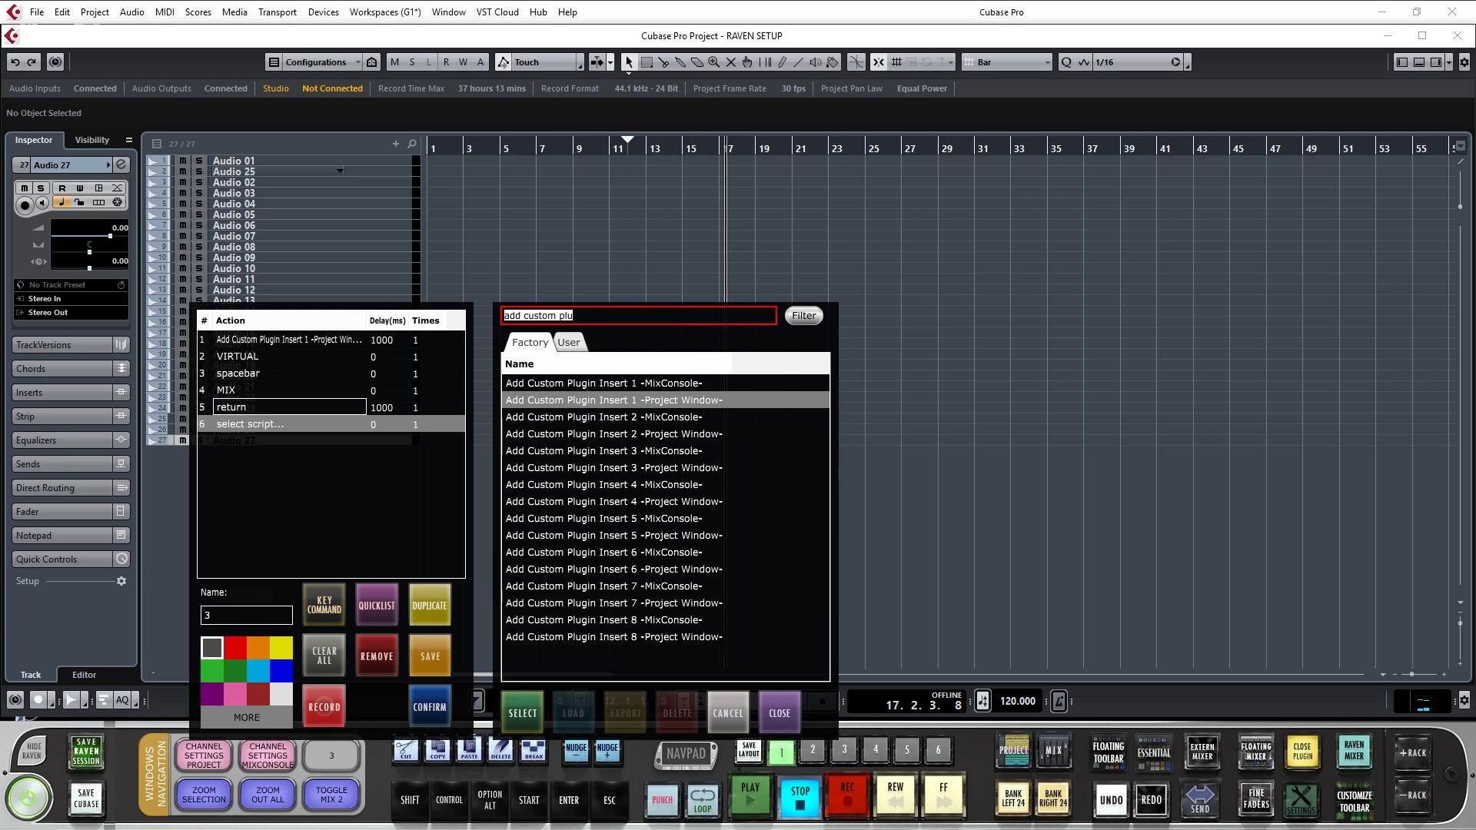
pyautogui.press('BackSpace')
pyautogui.press('BackSpace')
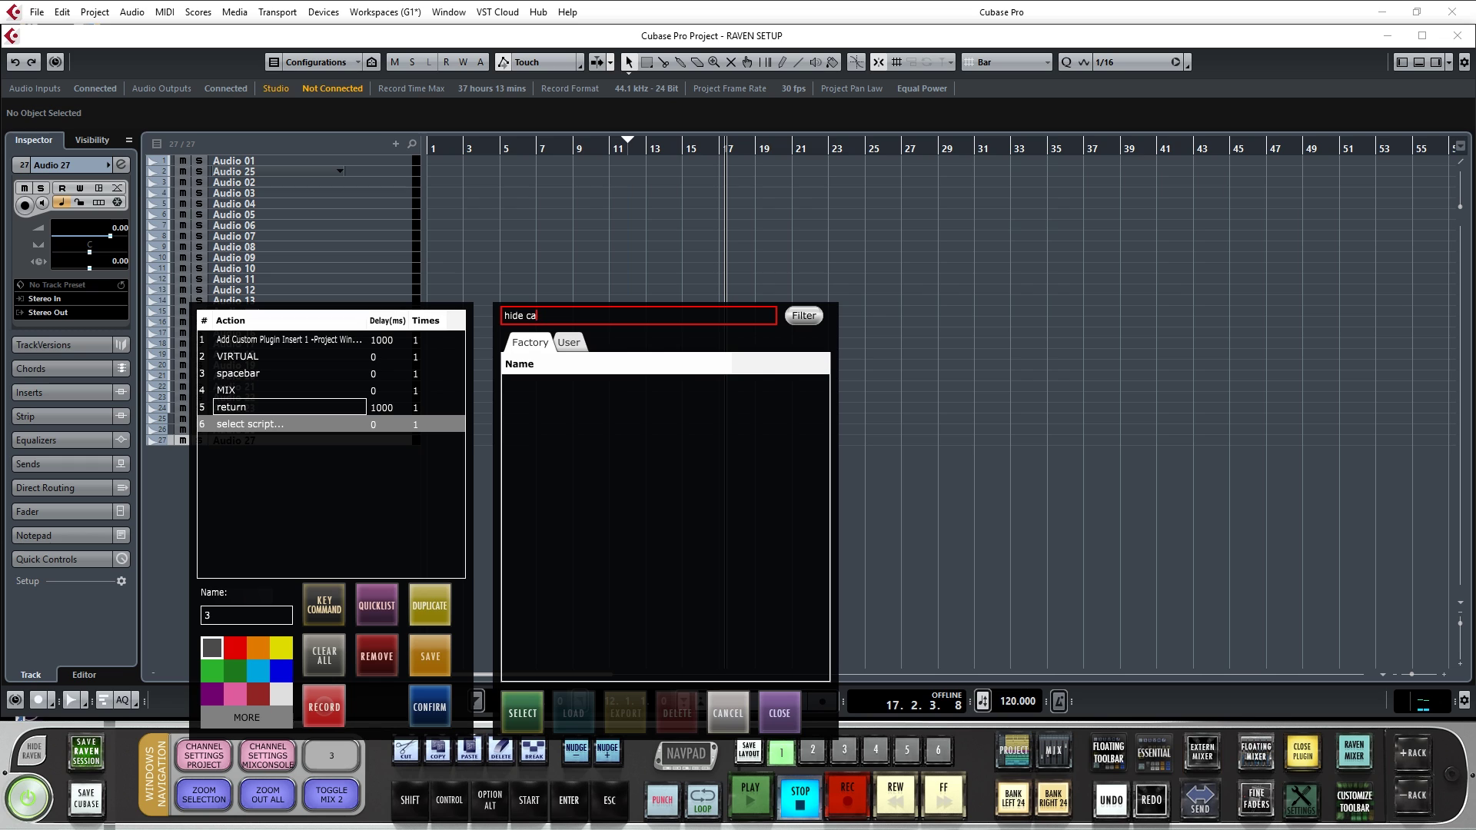
pyautogui.click(616, 399)
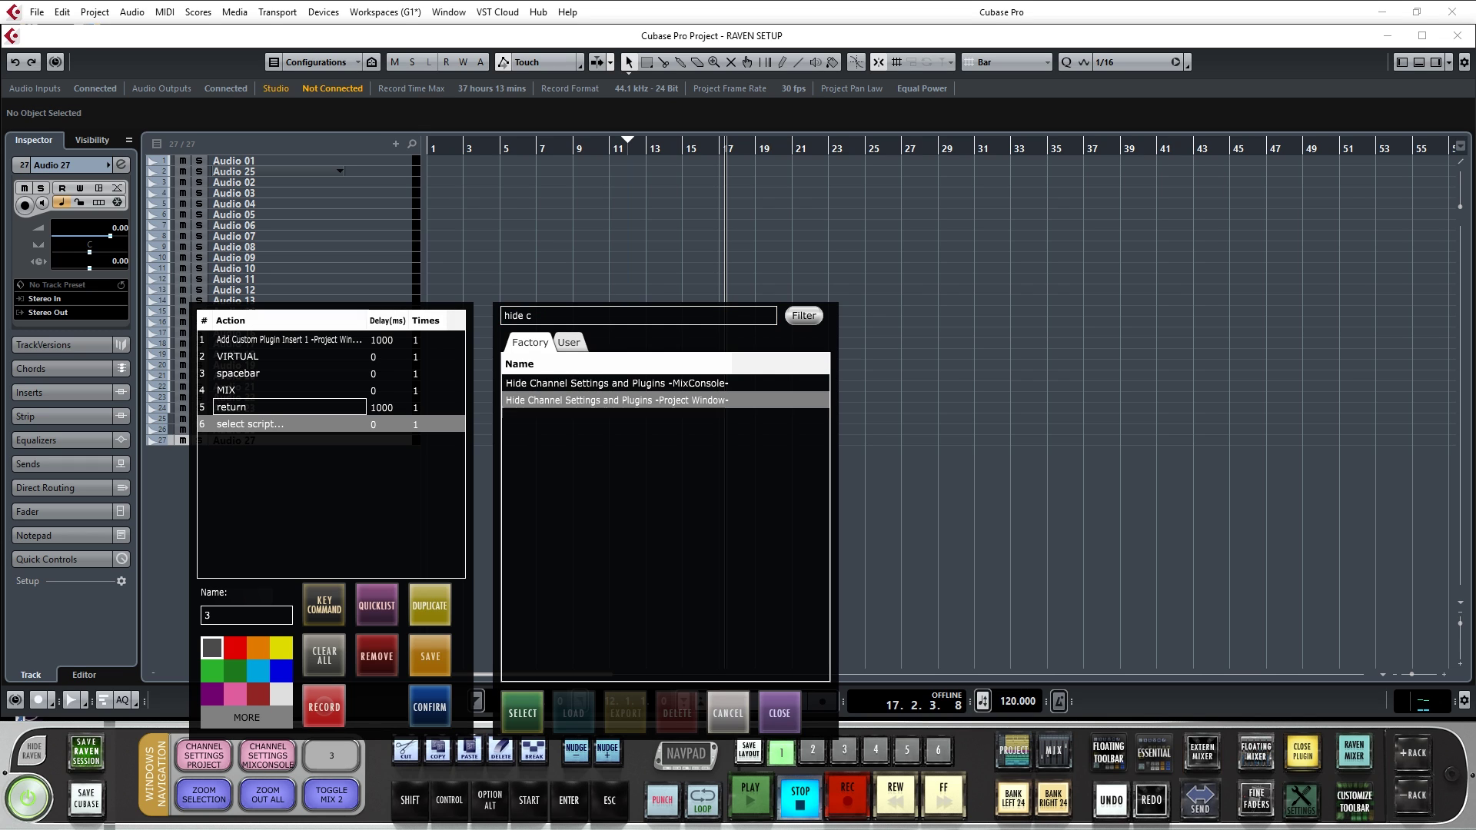
pyautogui.press('Return')
pyautogui.click(388, 424)
pyautogui.write('1000')
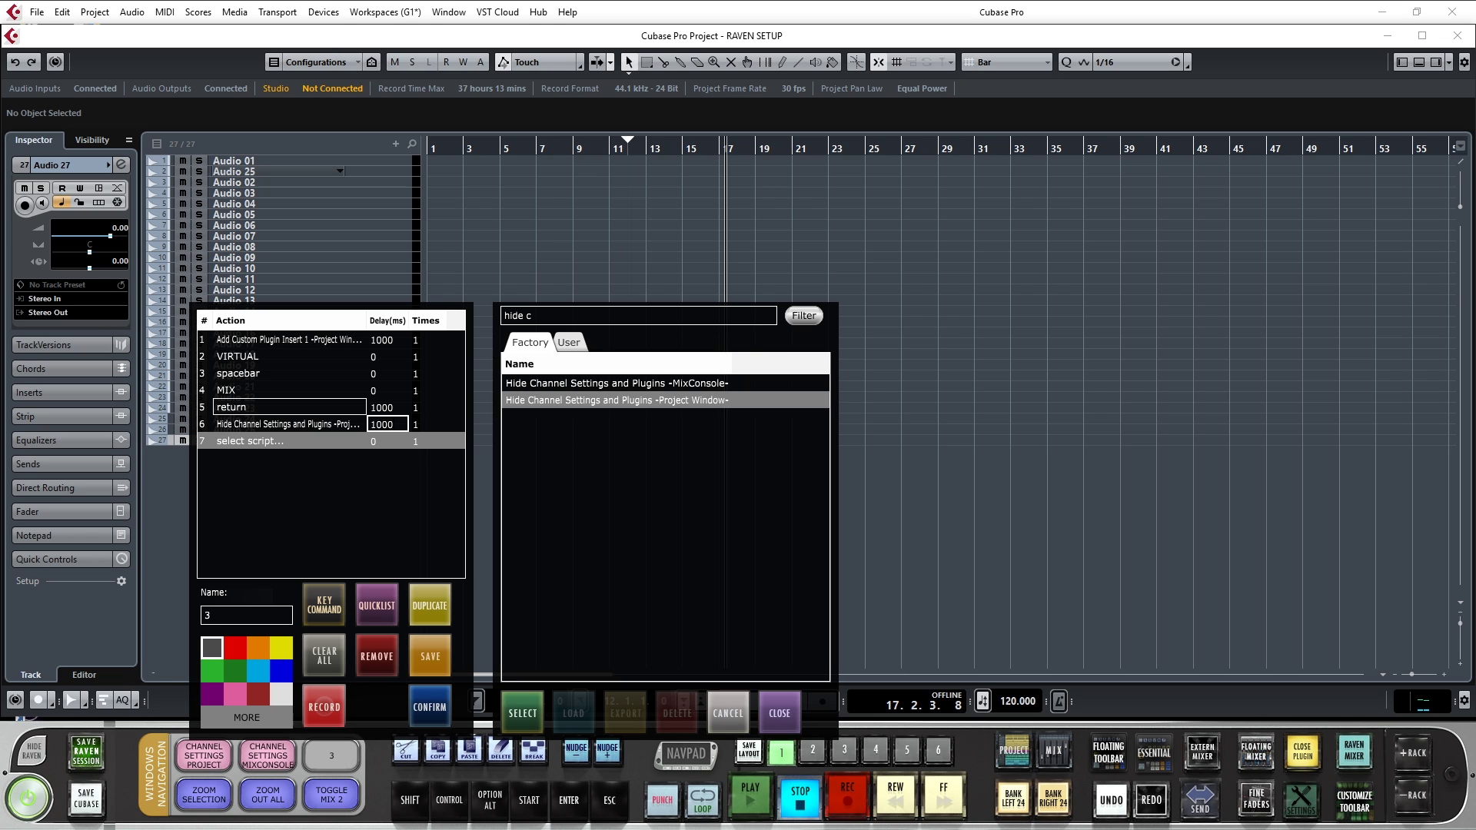
pyautogui.press('Return')
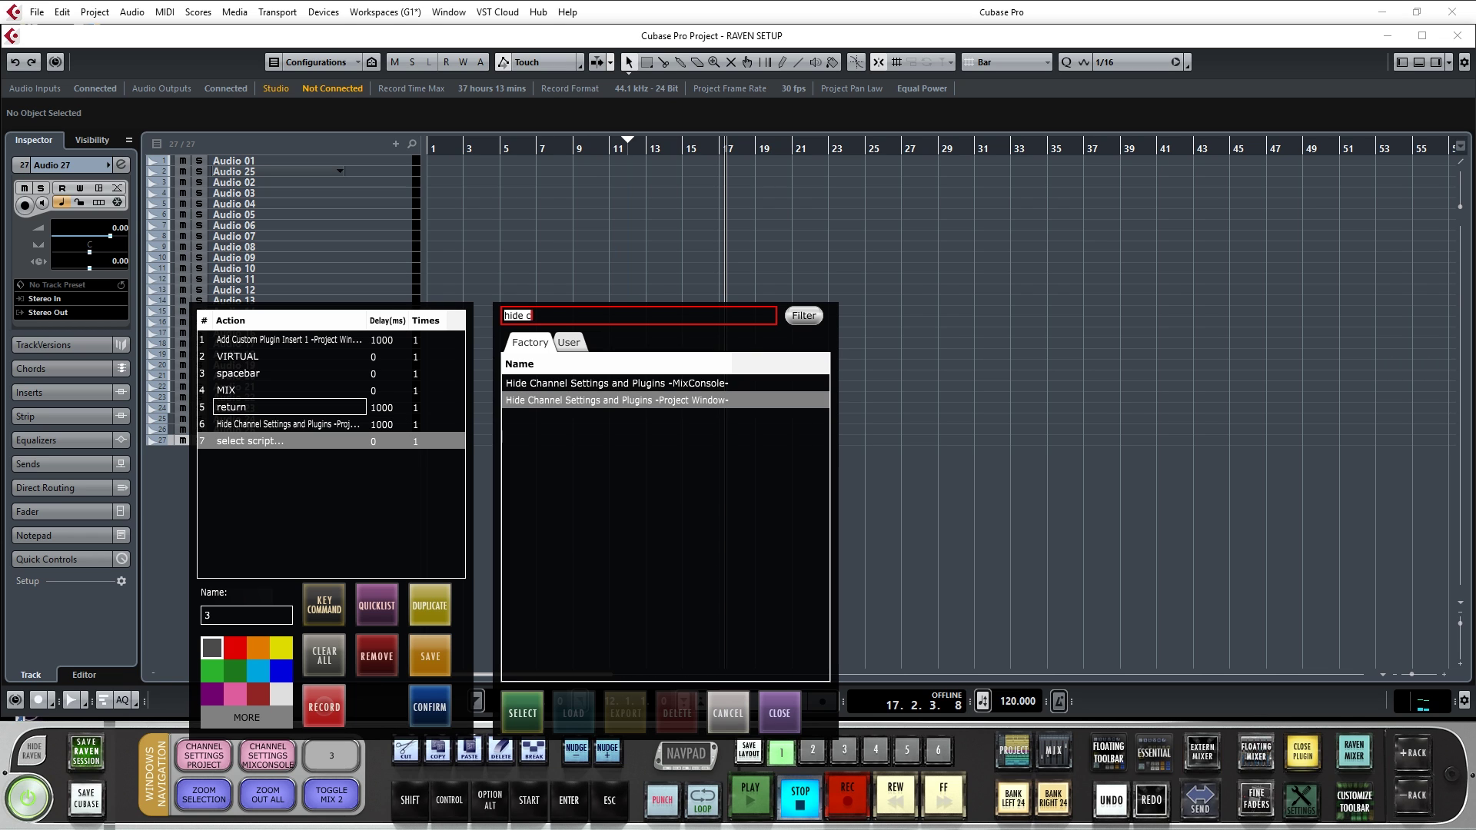
# - Append the factory script Add Custom Plugin Insert 2 -Project Window- with a 1000 ms delay
pyautogui.write('add custom plugin insert 2')
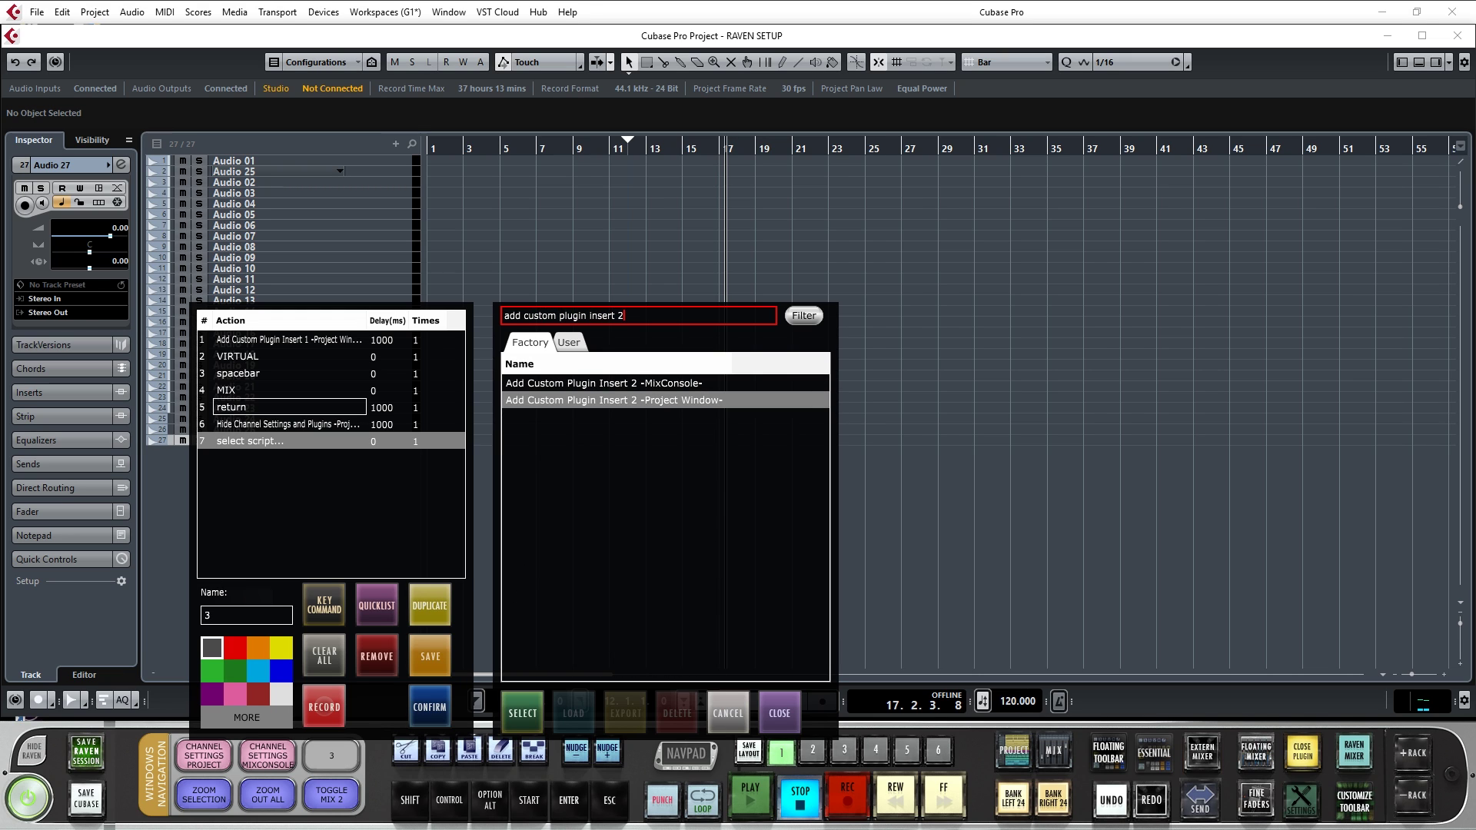
pyautogui.press('Return')
pyautogui.click(779, 713)
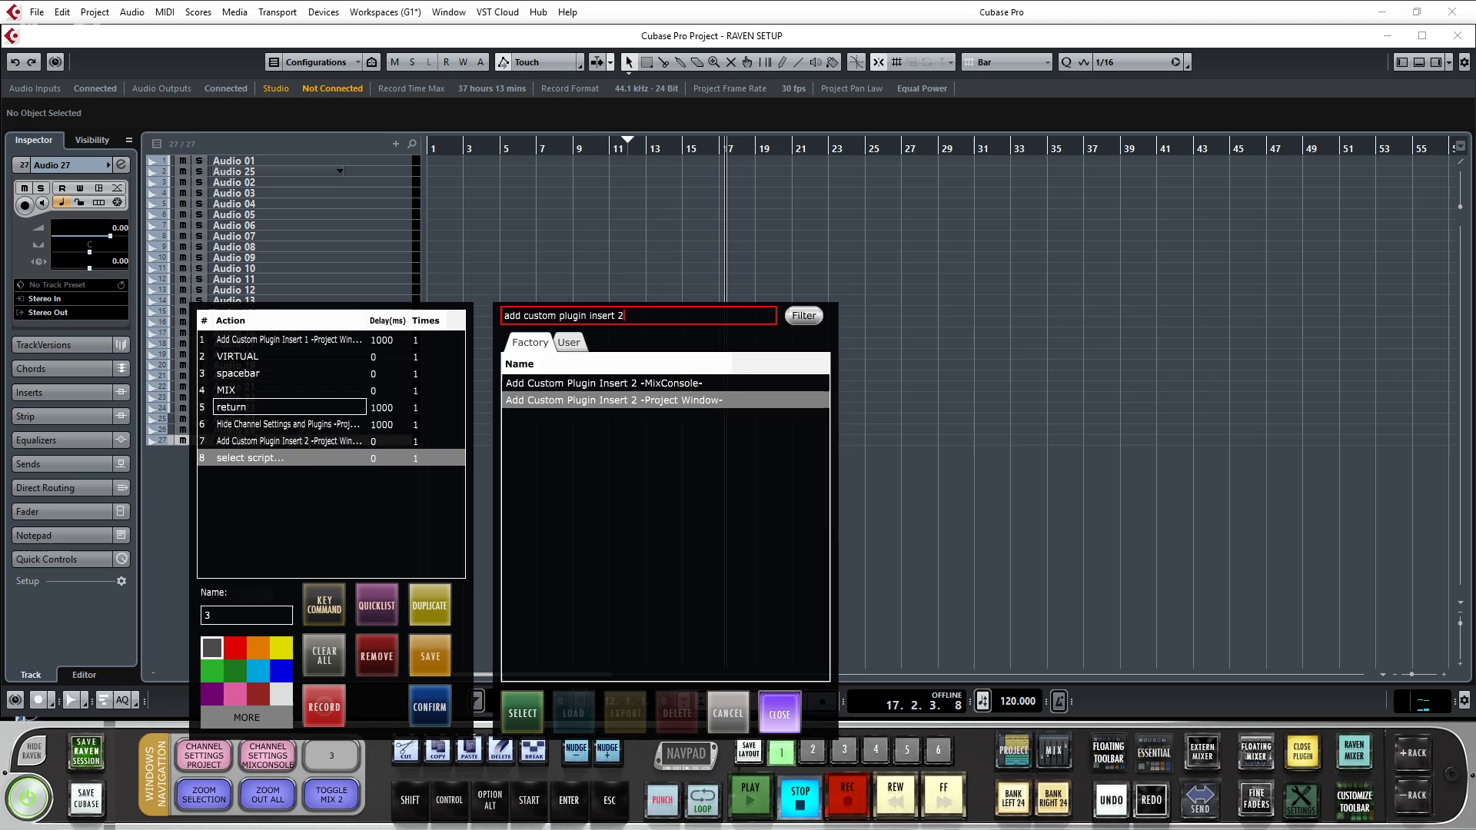
pyautogui.doubleClick(388, 441)
pyautogui.write('1000')
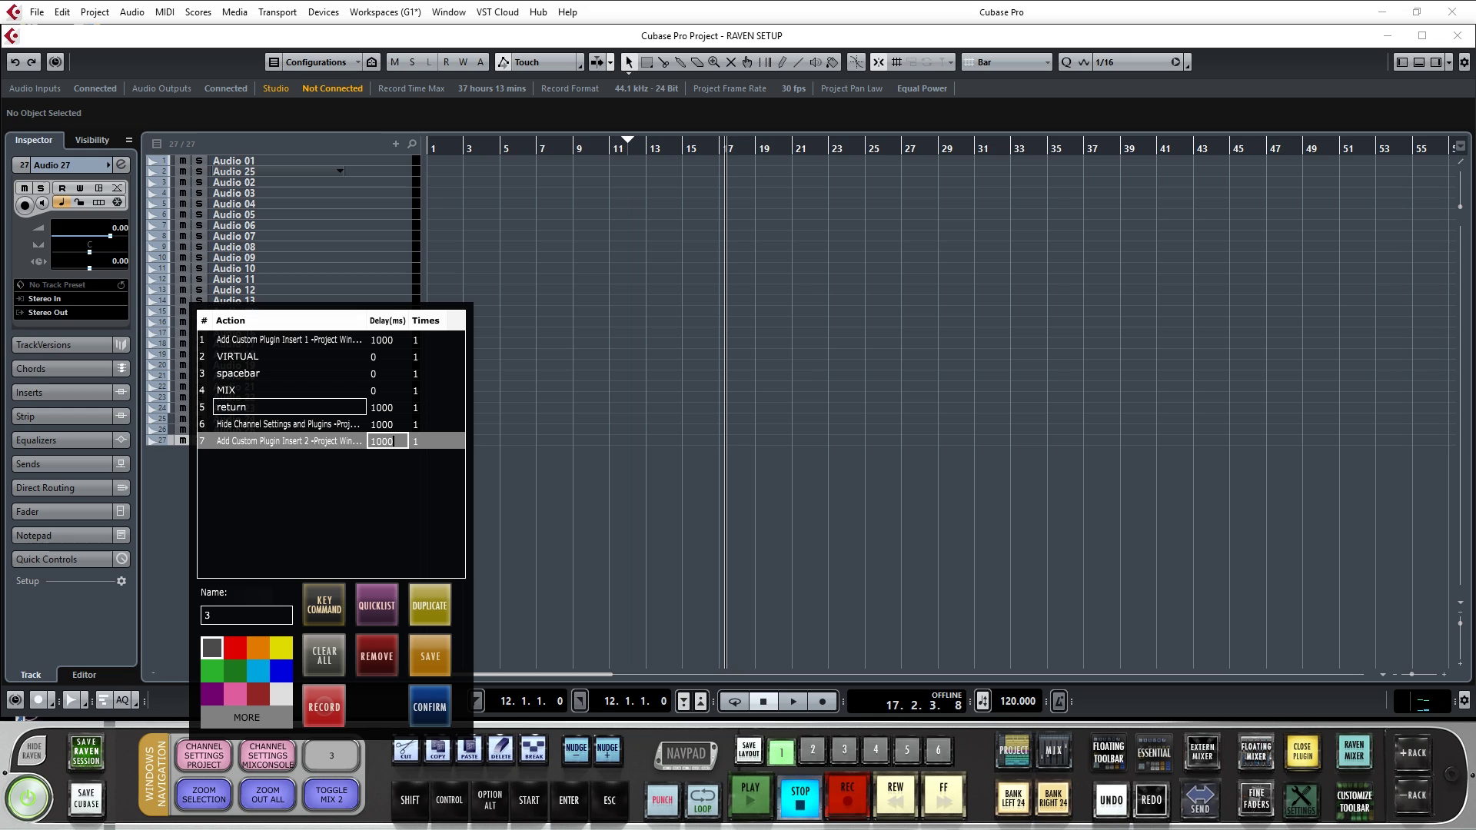
pyautogui.press('Return')
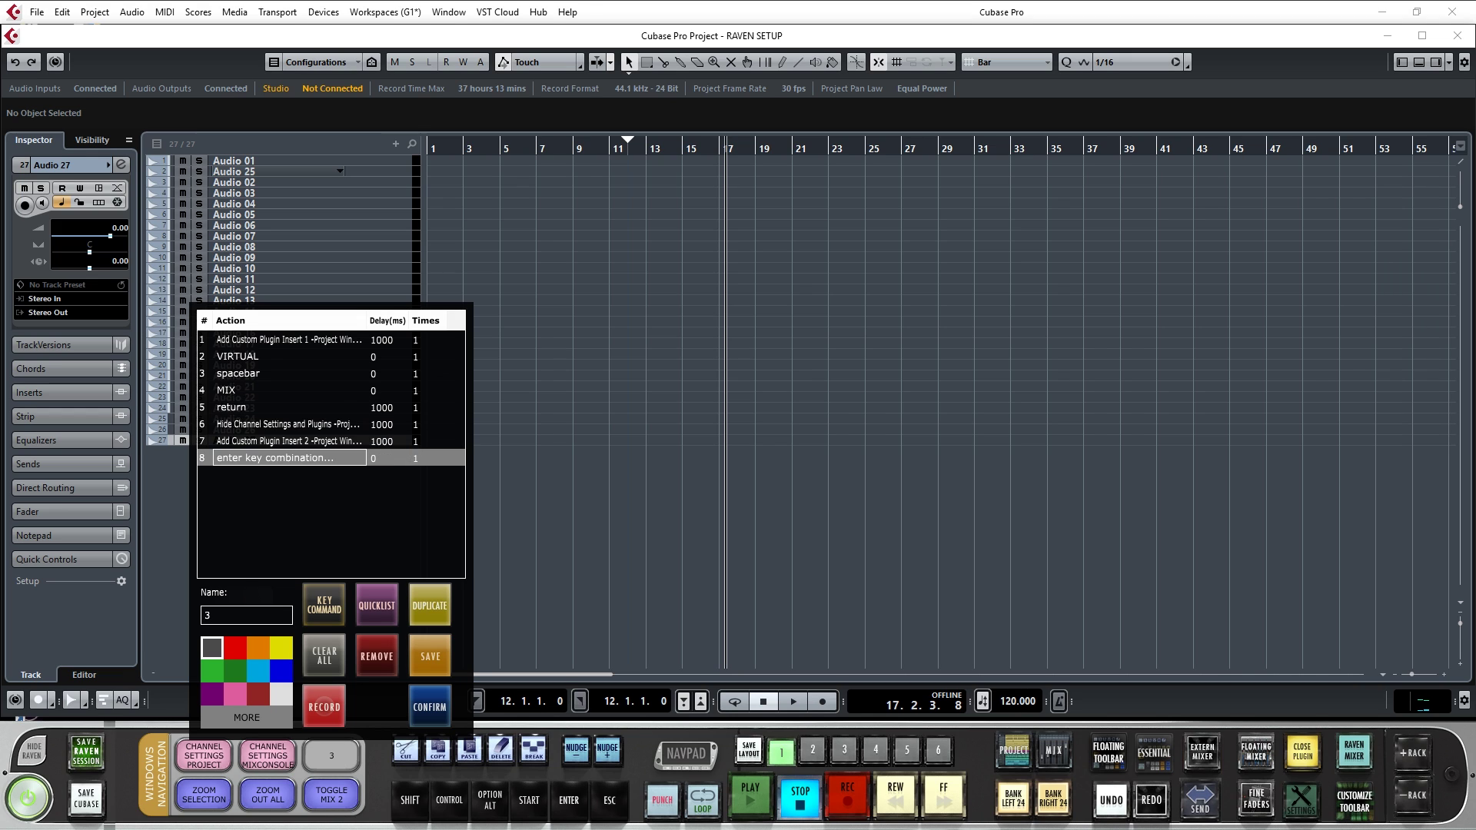
# - Append key commands EIOSIS, spacebar, E2 and Return to the macro, giving Return a 1000 ms delay
pyautogui.write('eIOSIS')
pyautogui.click(324, 605)
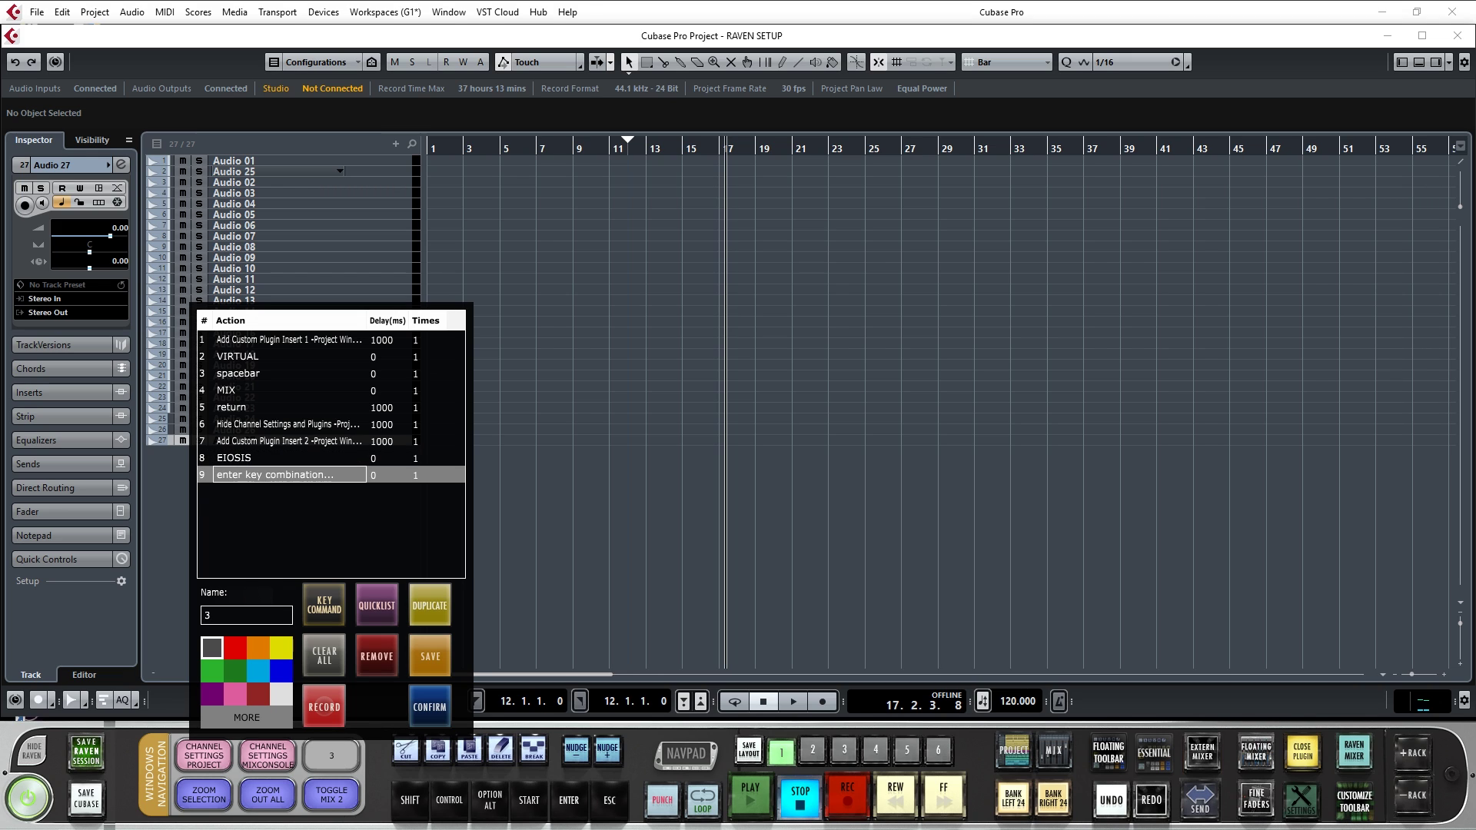
pyautogui.press('space')
pyautogui.click(325, 605)
pyautogui.write('e')
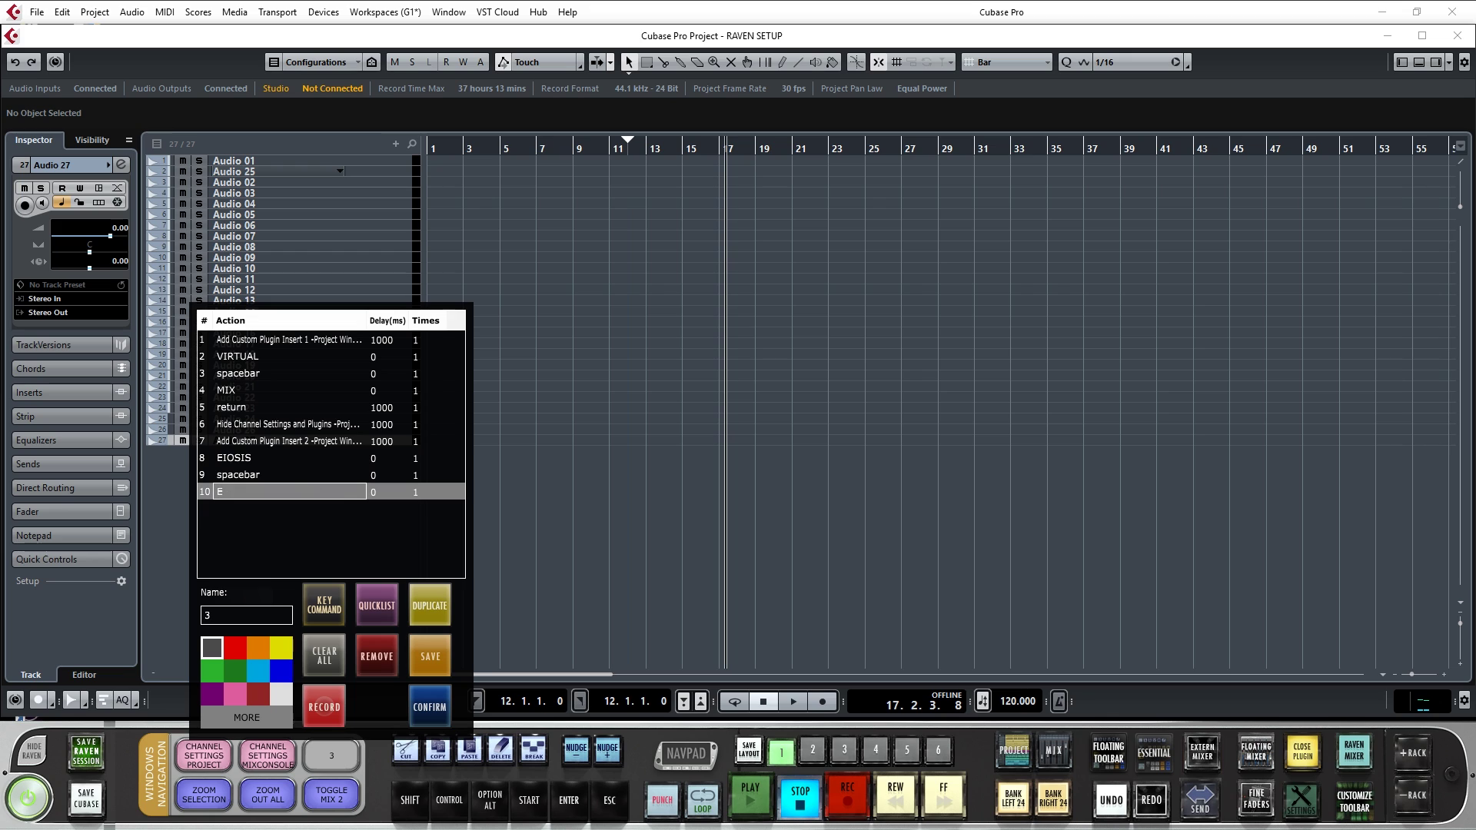
pyautogui.write('2')
pyautogui.click(324, 605)
pyautogui.press('Return')
pyautogui.click(387, 509)
pyautogui.write('1000')
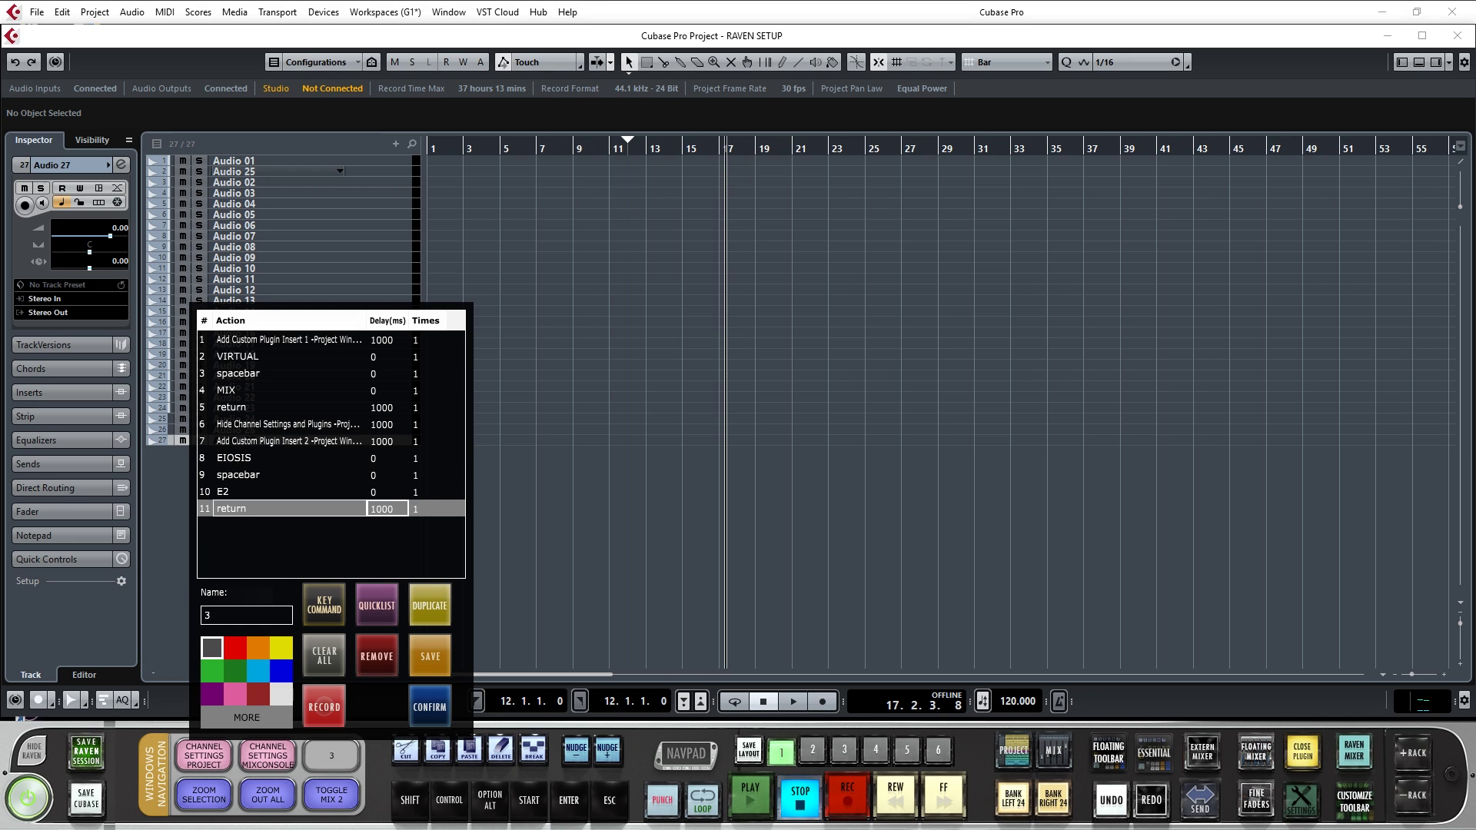
# - Append the factory script Hide Channel Settings and Plugins -Project Window- after the E2 entries, with a 1000 ms delay
pyautogui.press('Return')
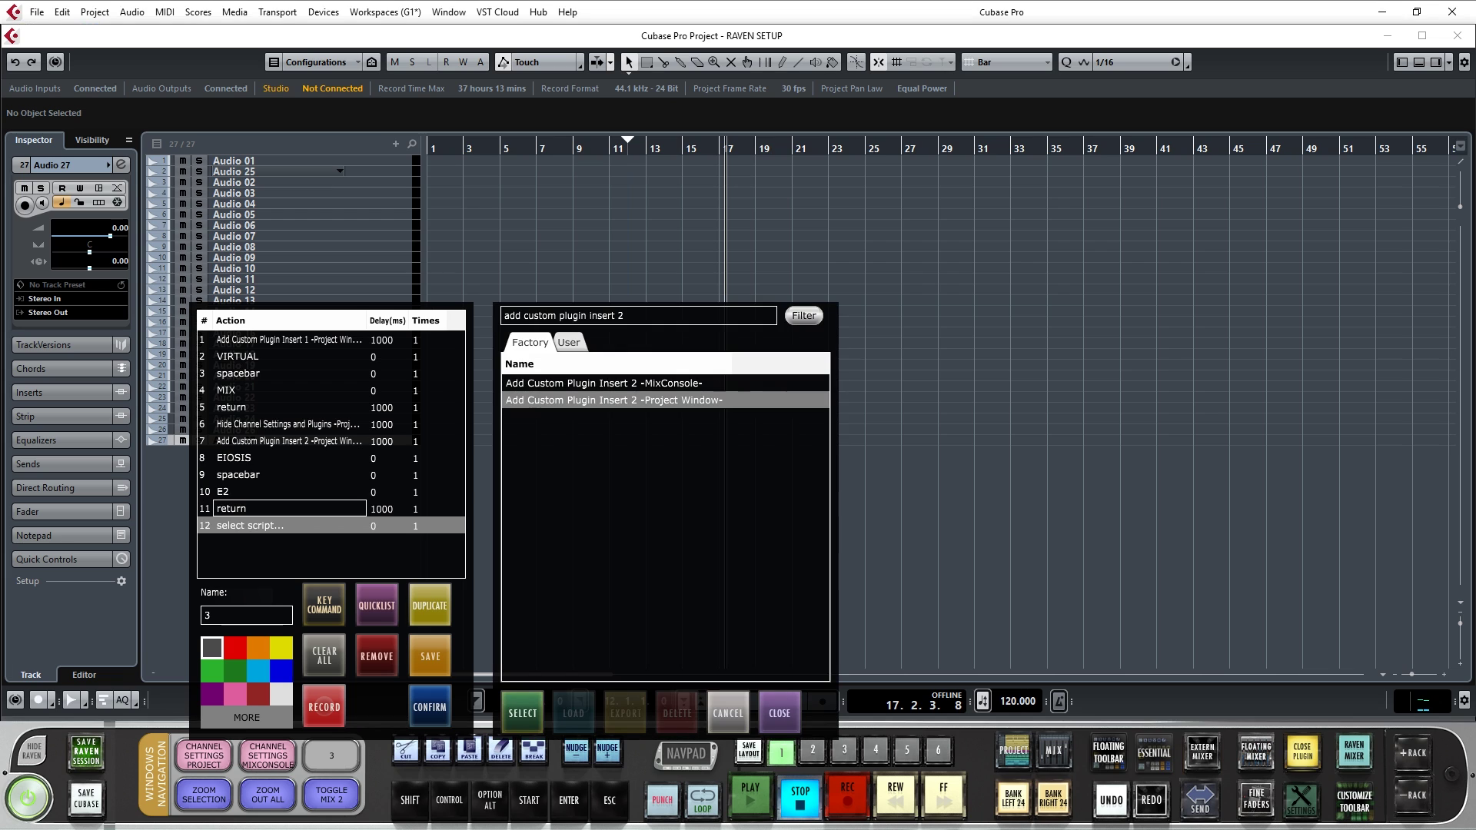
pyautogui.write('hide ch')
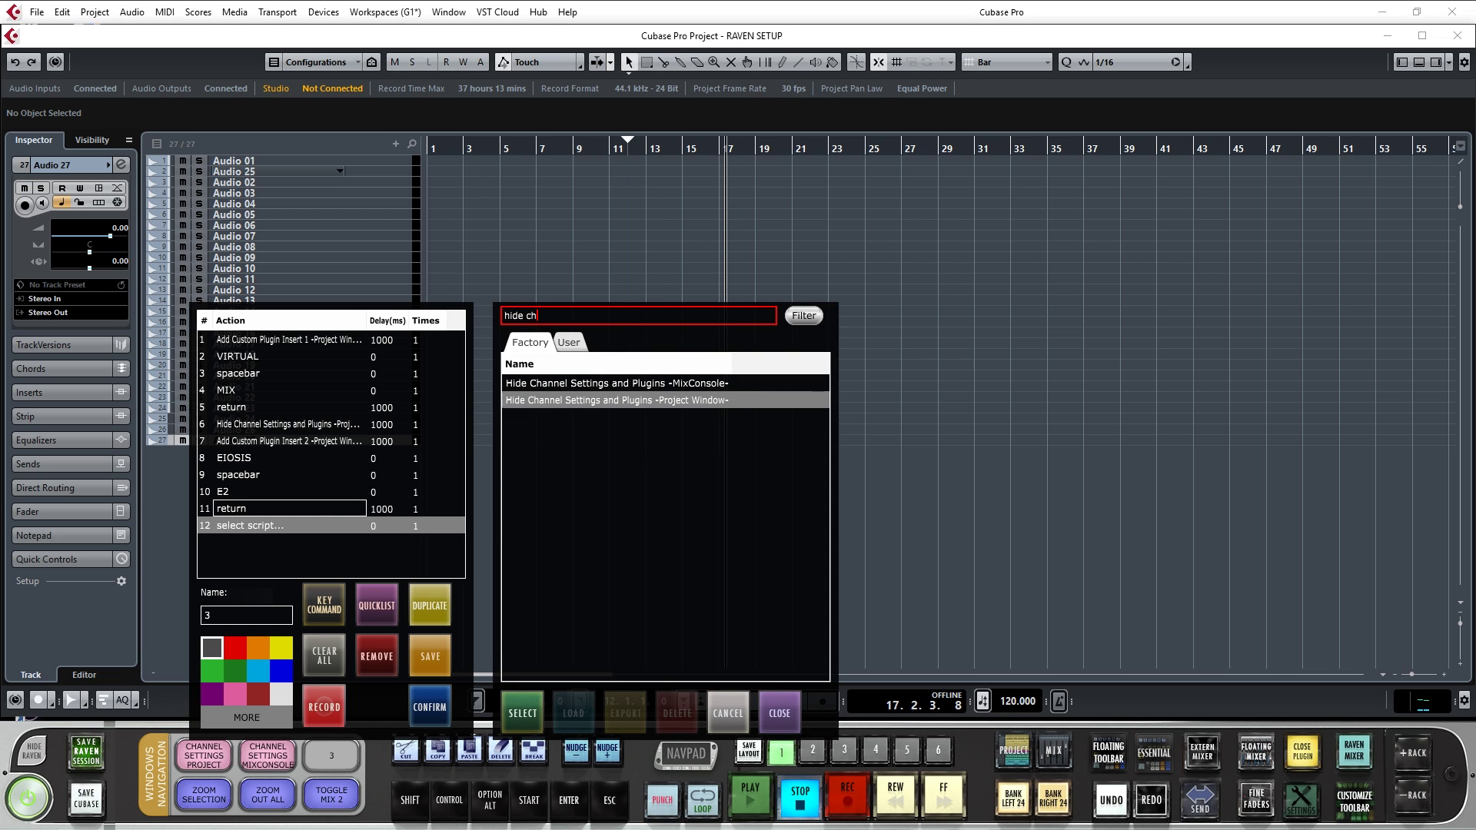
pyautogui.click(522, 712)
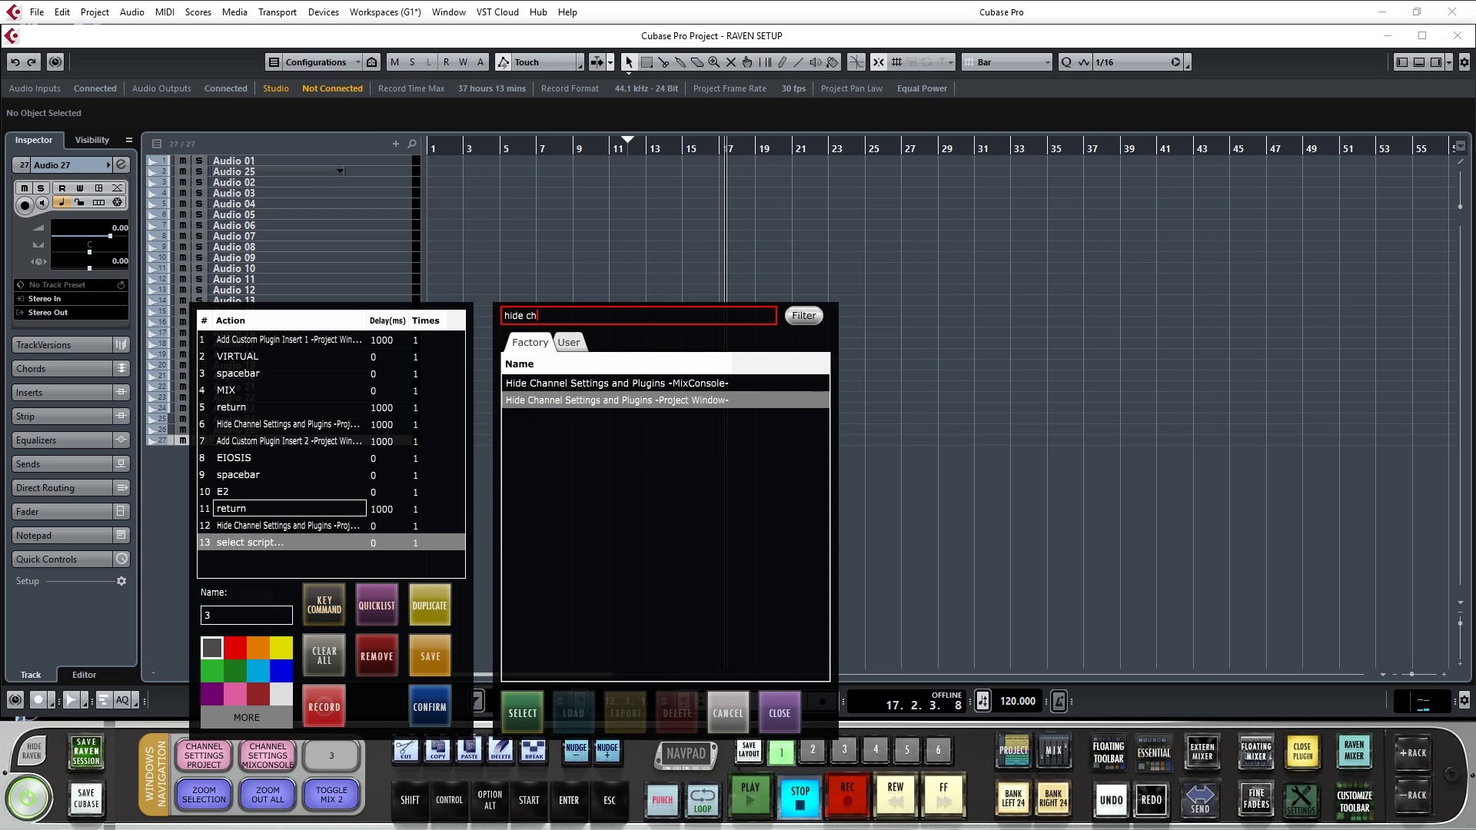
pyautogui.click(388, 526)
pyautogui.write('1000')
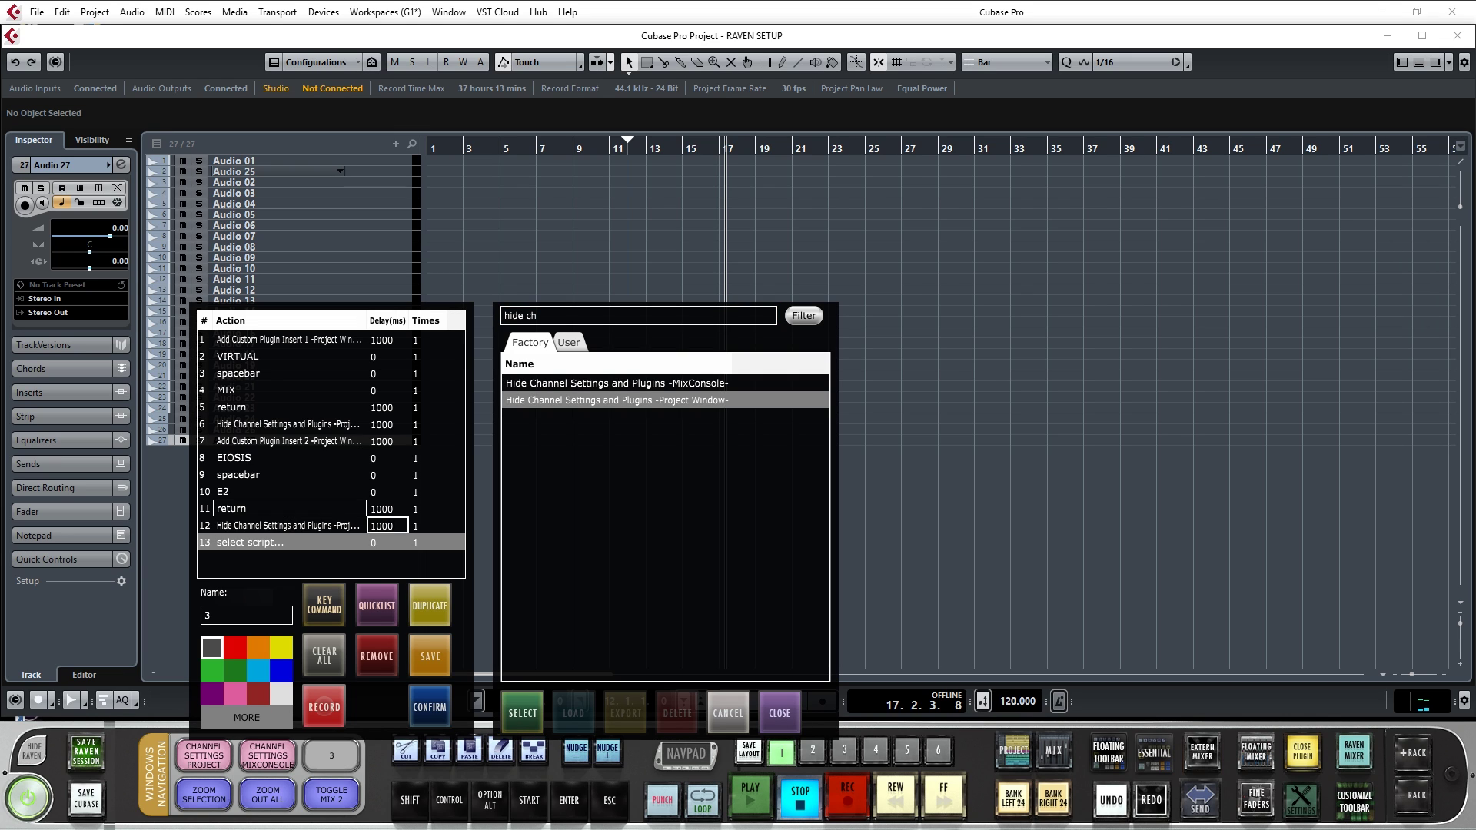
# - Append the factory script Add Custom Plugin Insert 3 -Project Window- with a 1000 ms delay
pyautogui.click(637, 315)
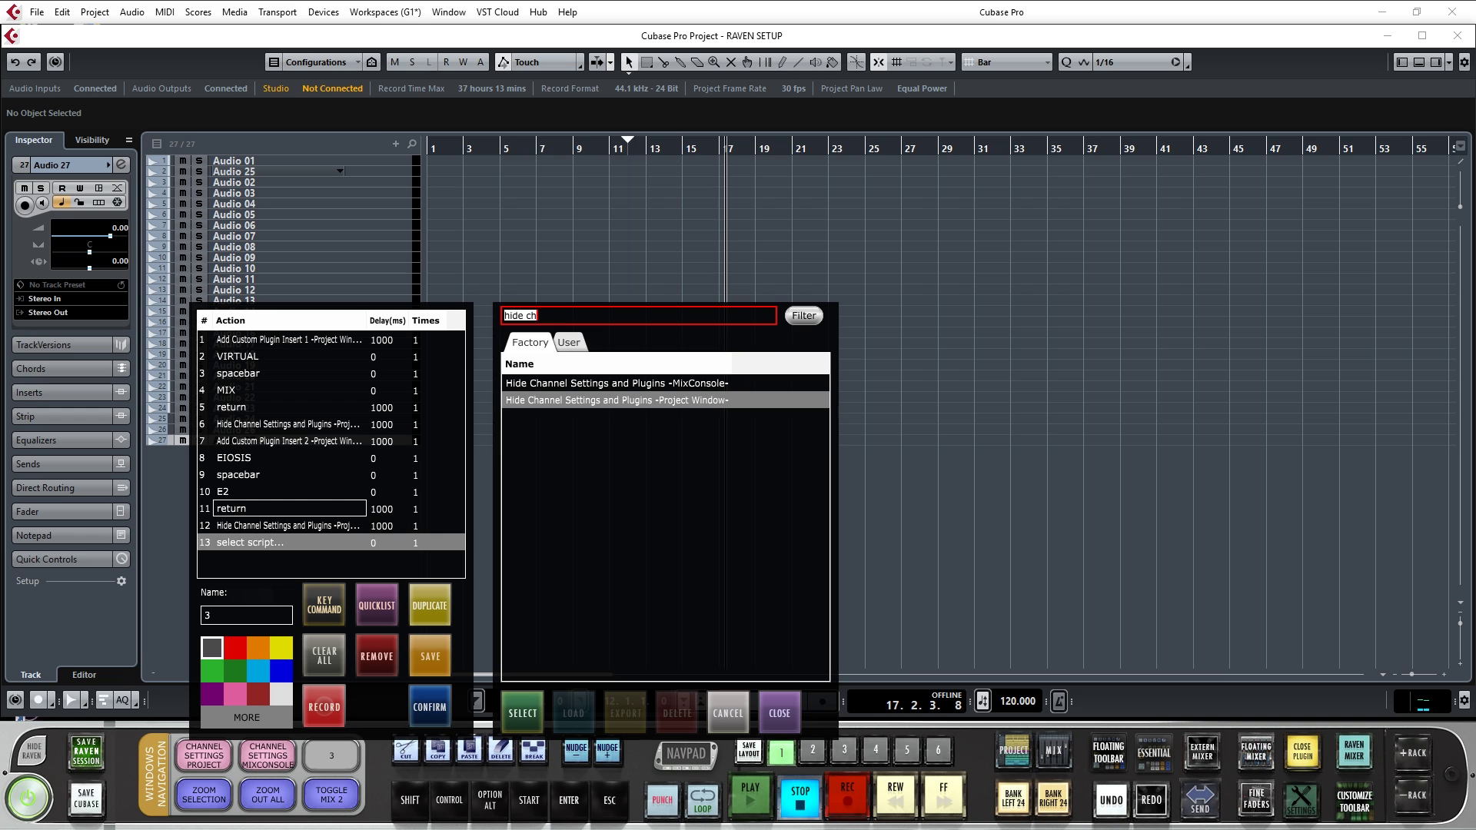
pyautogui.write('add cu')
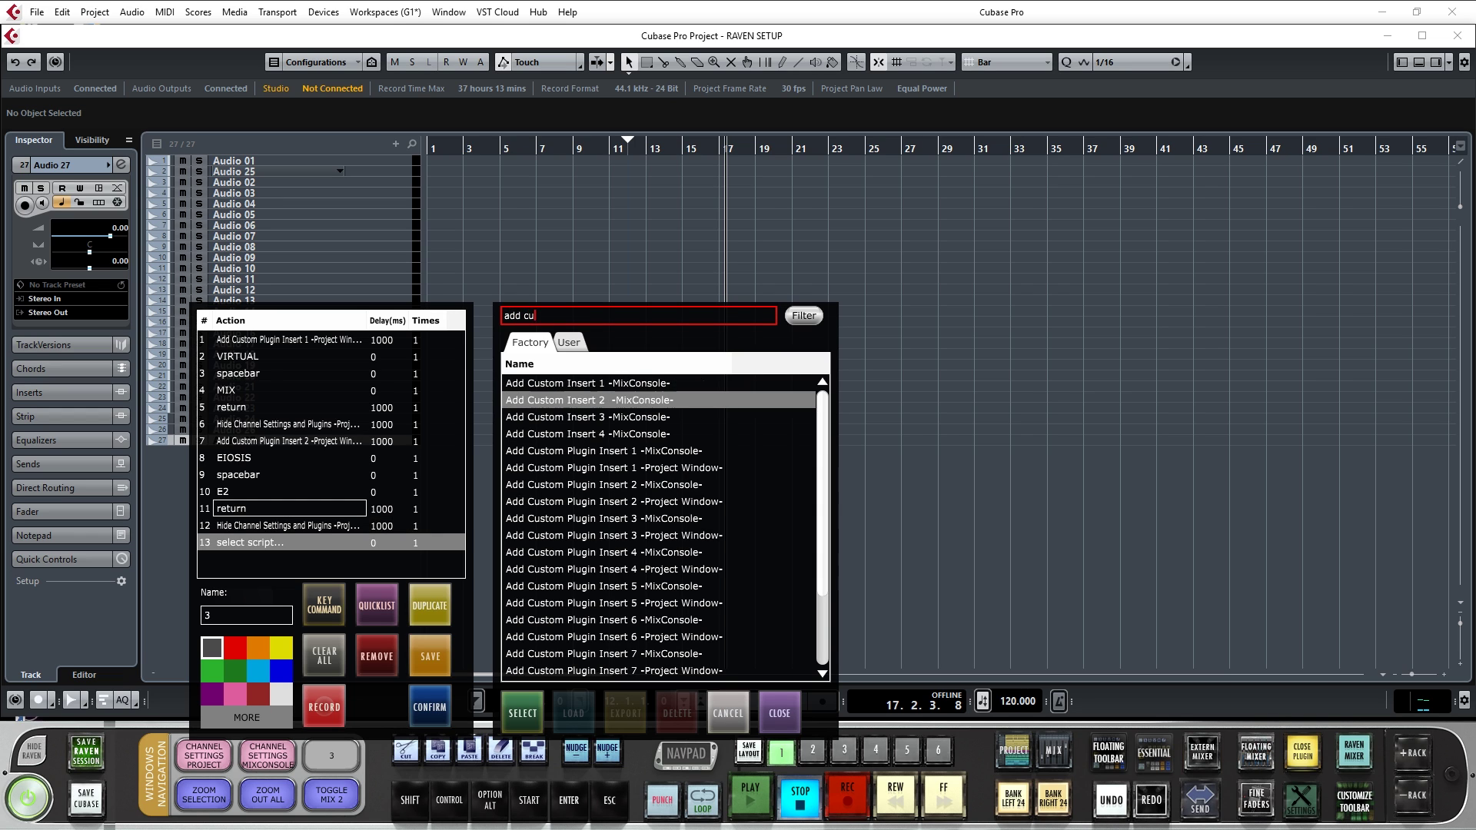
pyautogui.write('stom plugin ins')
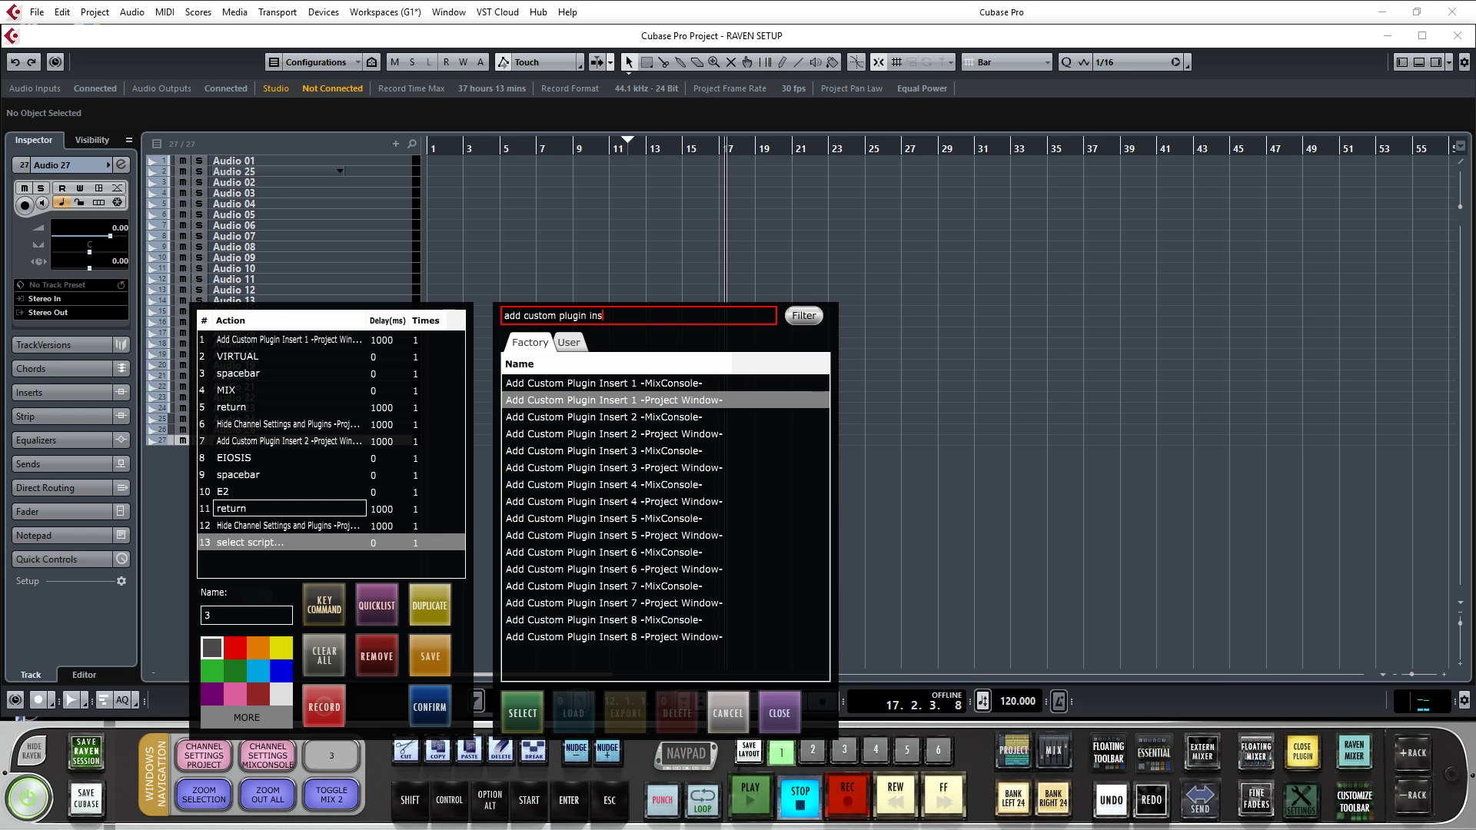
pyautogui.click(613, 467)
pyautogui.click(523, 712)
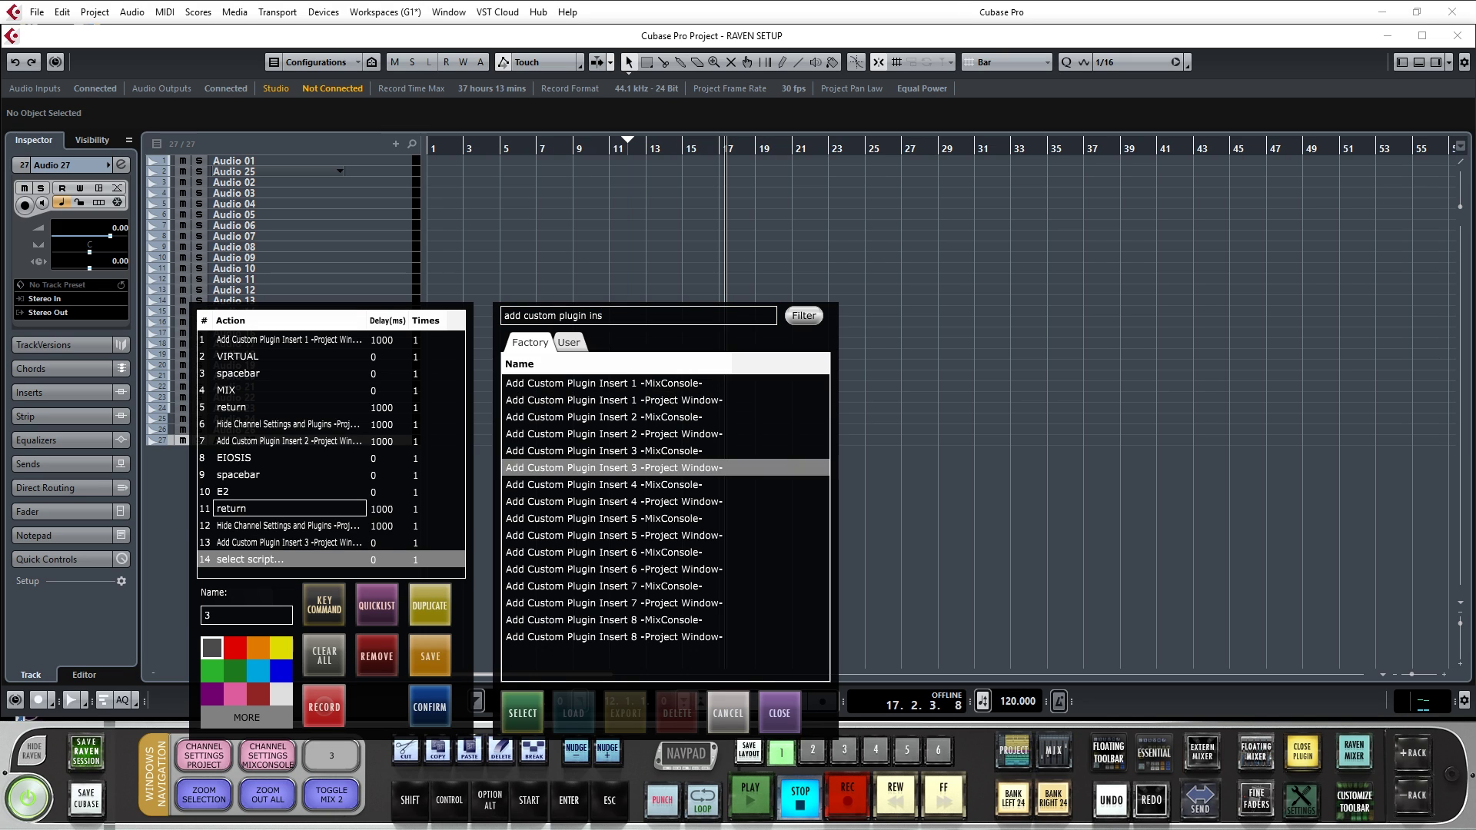
pyautogui.click(386, 543)
pyautogui.write('1000')
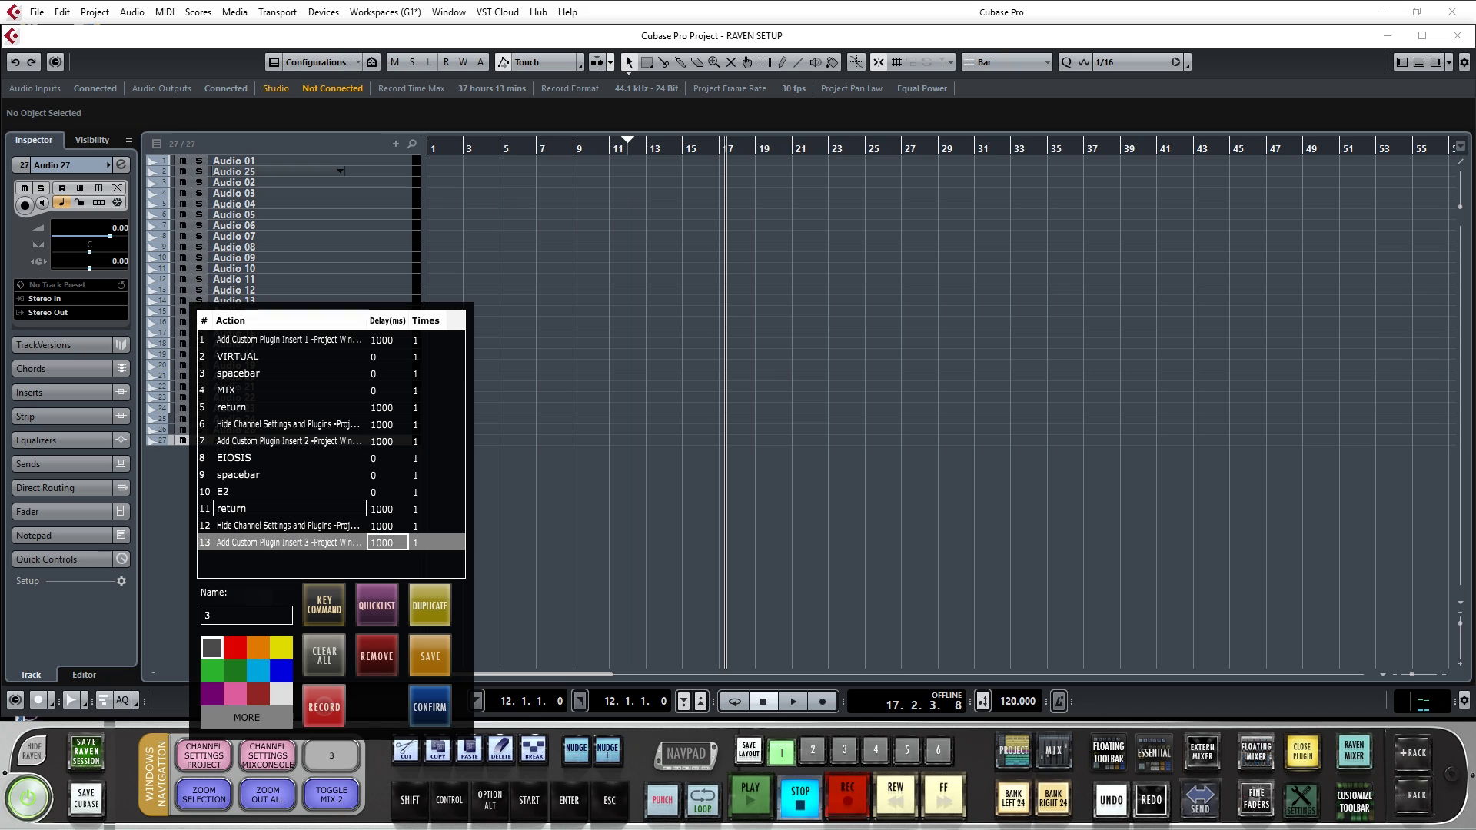
# - Append key commands MULTIBAND and Return to the macro, giving each a 500 ms delay
pyautogui.click(324, 605)
pyautogui.write('MULTIBAND')
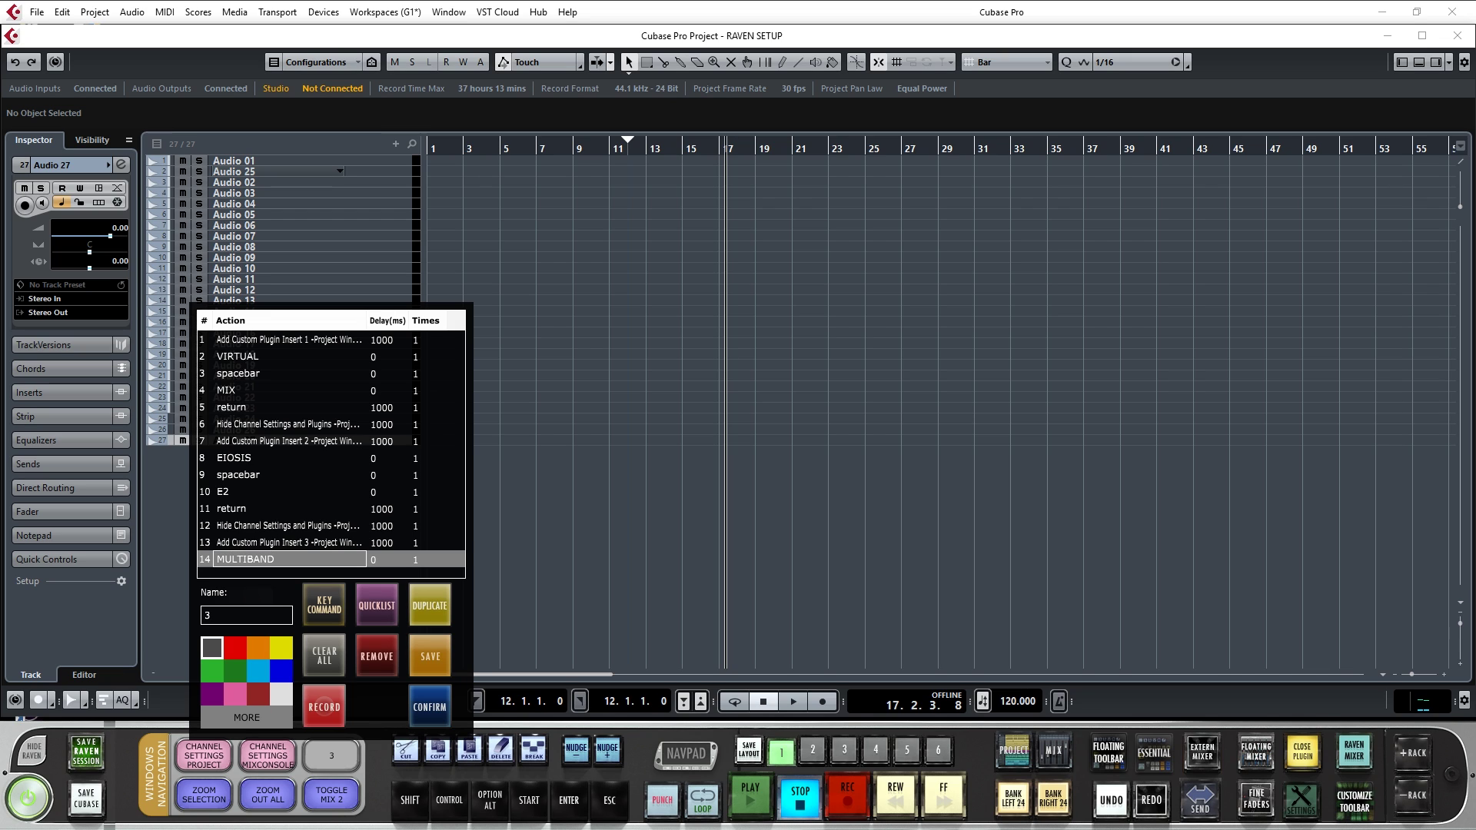
pyautogui.press('Return')
pyautogui.click(388, 569)
pyautogui.write('500')
pyautogui.click(386, 552)
pyautogui.write('500')
# - Name the macro VOCAL PLUGIN CHAIN, colour it yellow, and confirm and run it
pyautogui.click(245, 615)
pyautogui.press('BackSpace')
pyautogui.write('VOCAL PLUGIN CHAIN')
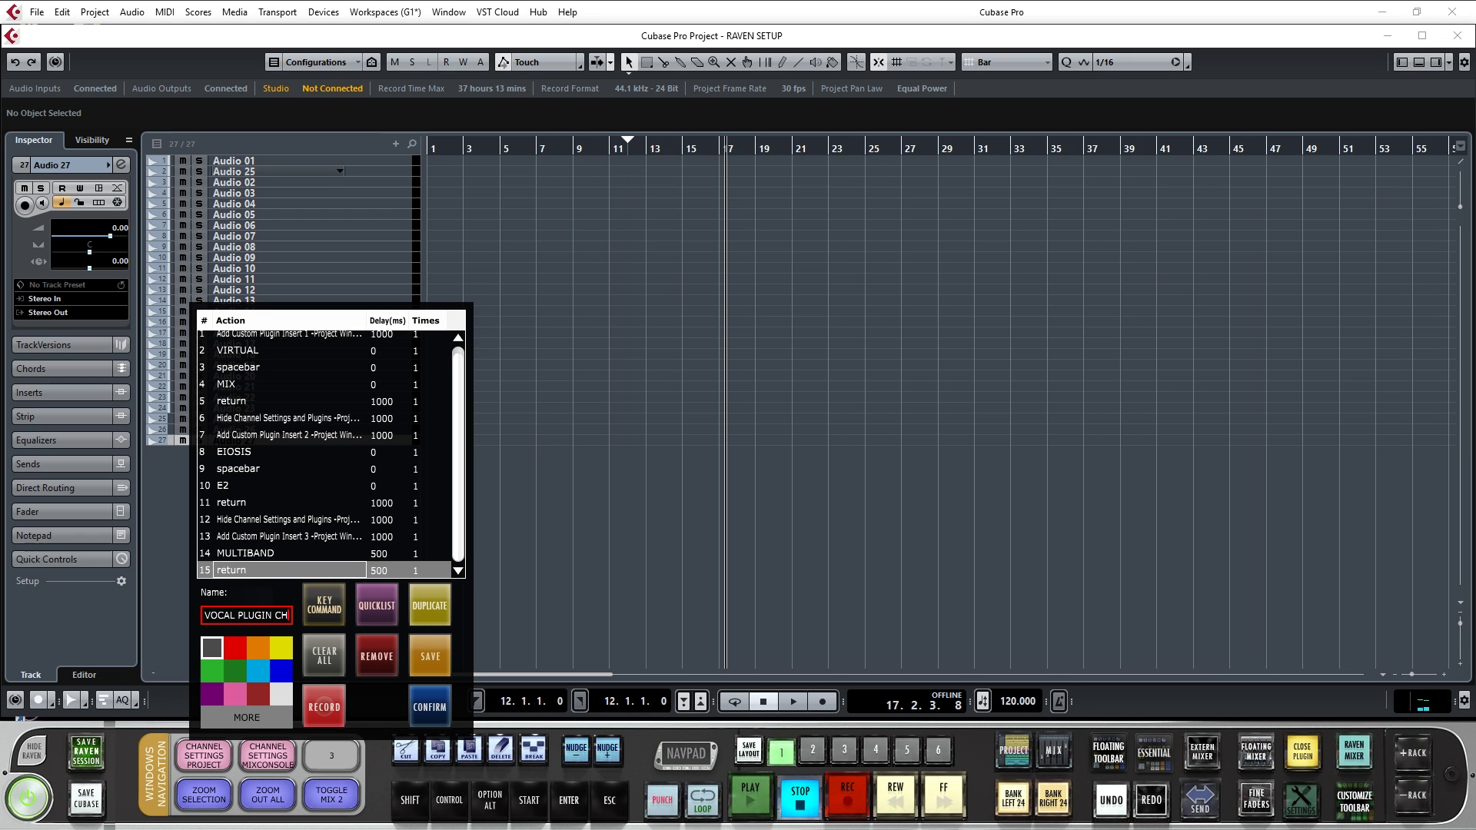
pyautogui.click(282, 648)
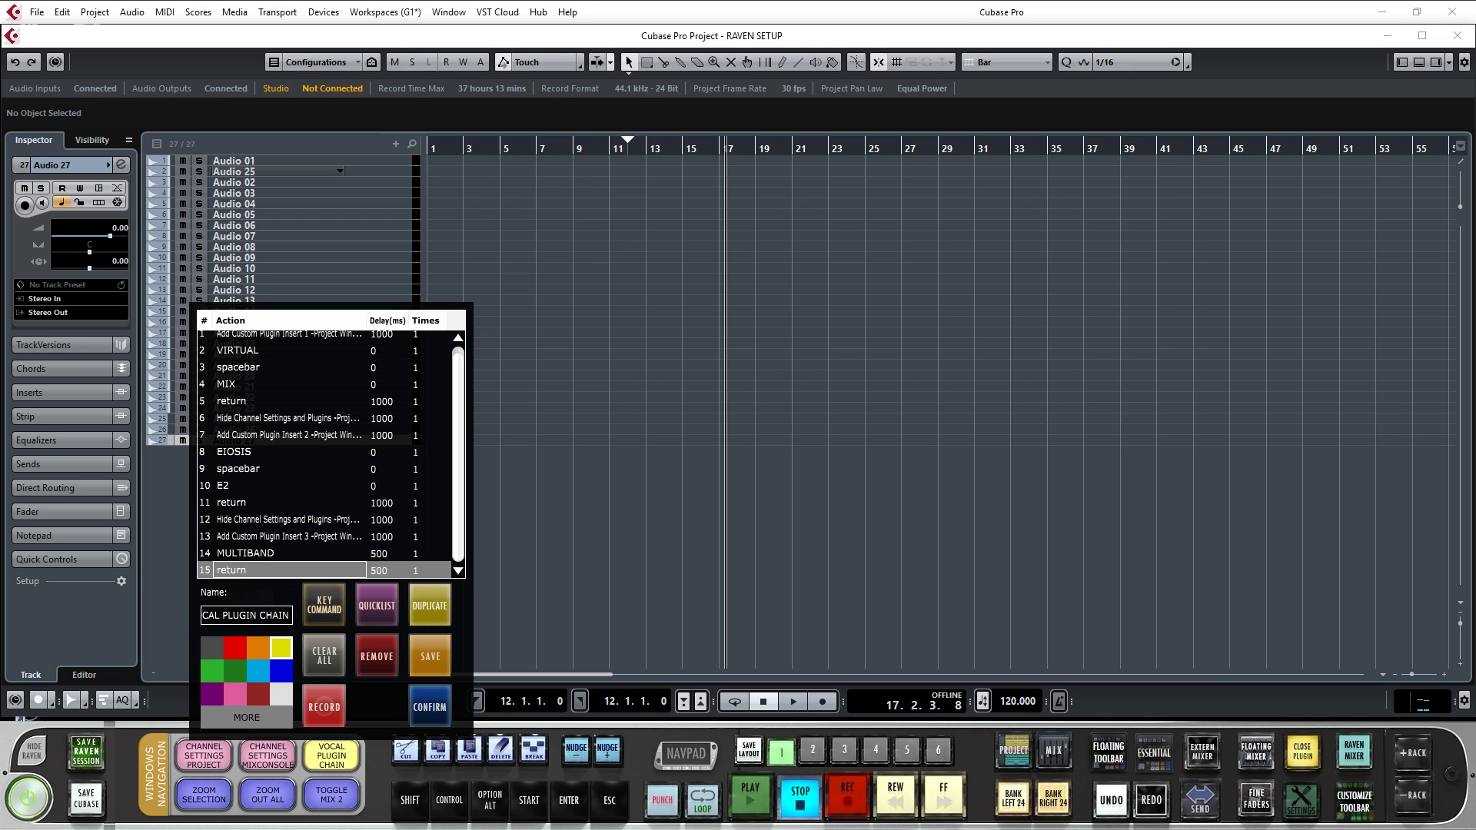
pyautogui.click(430, 707)
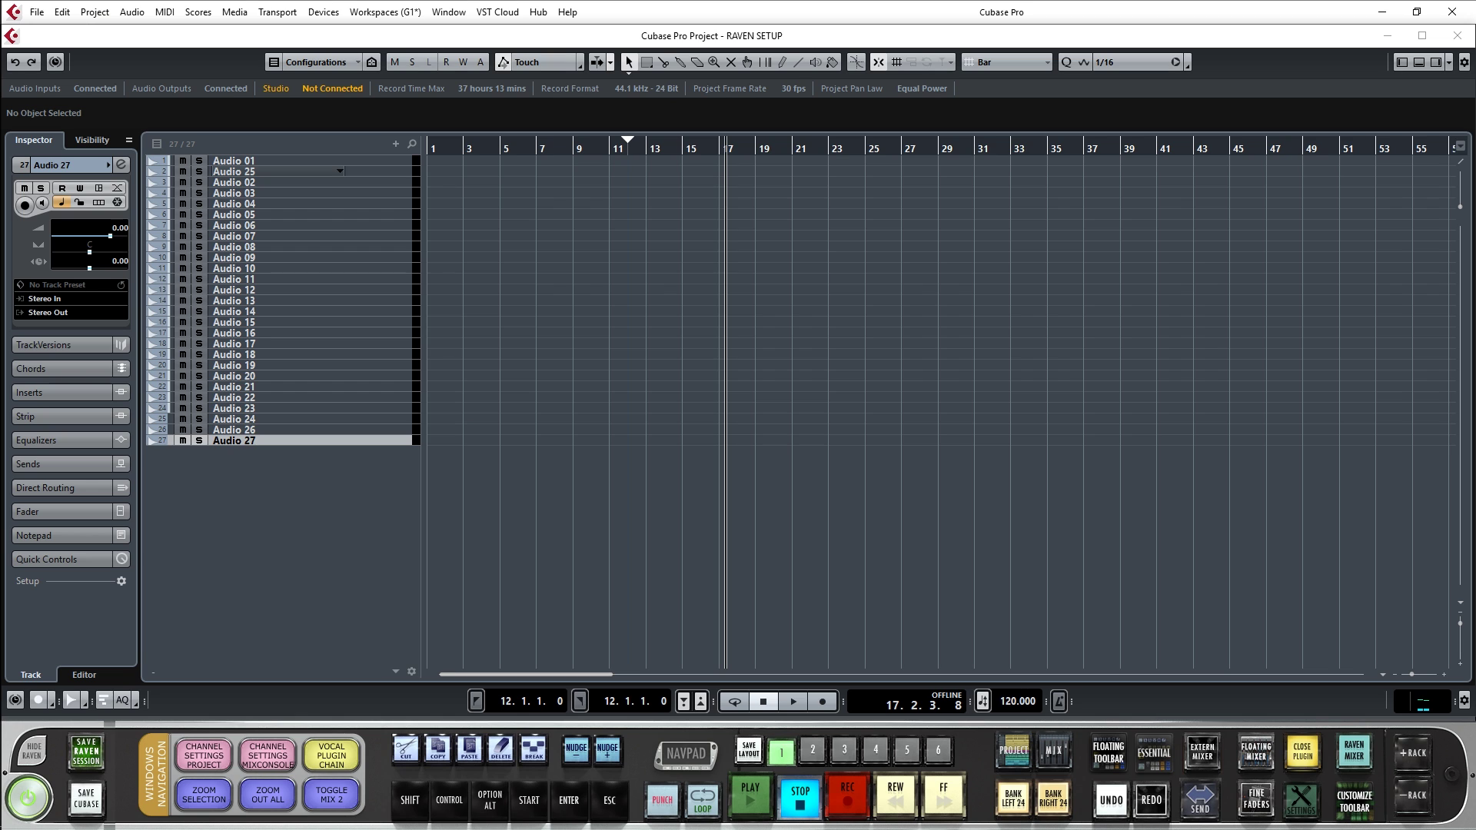
pyautogui.click(332, 755)
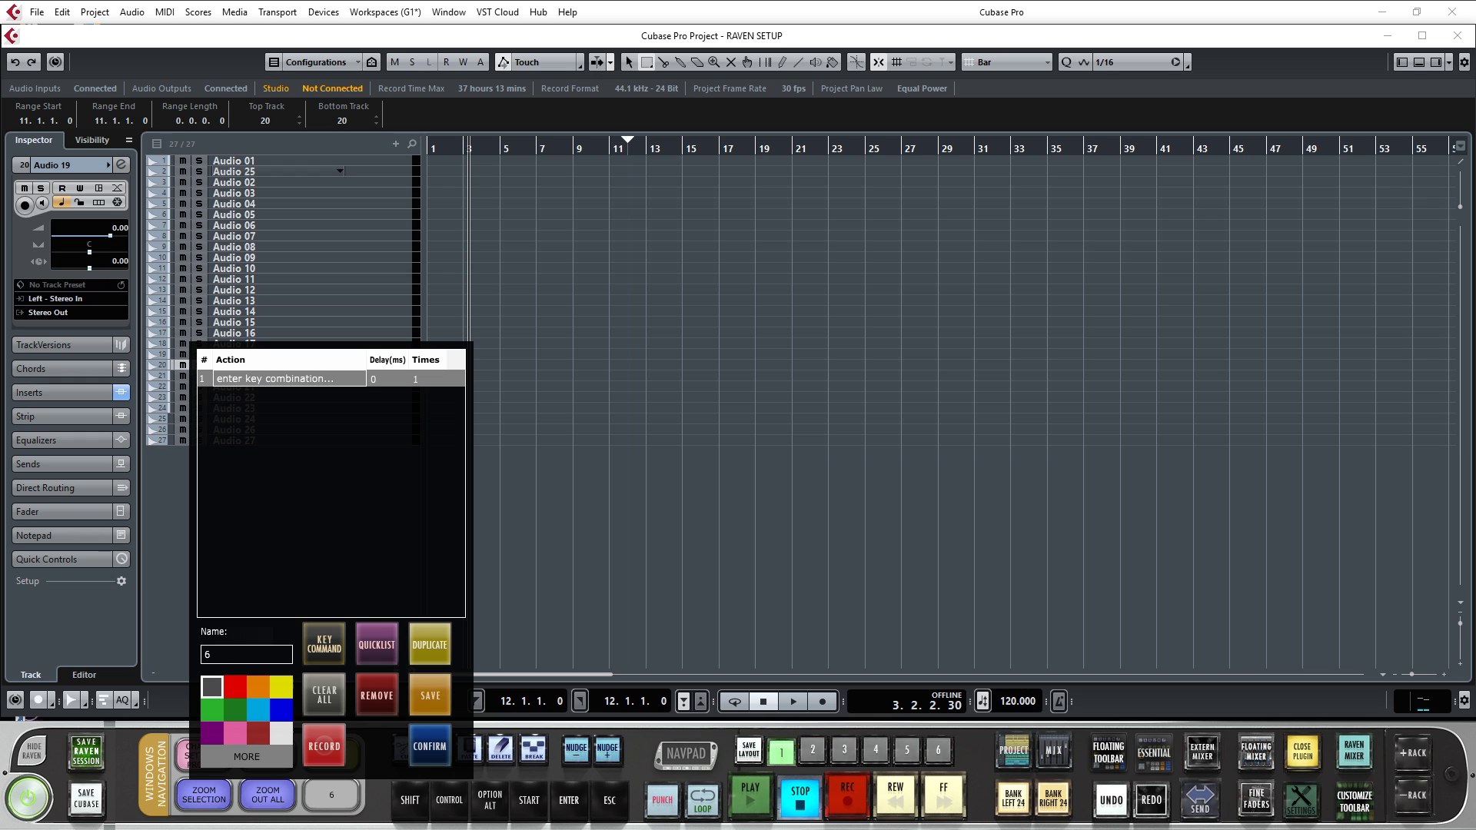
# - Start the macro for blank toolbar slot 6 with key commands Shift+Alt+T and Alt+\, each with a 500 ms delay
pyautogui.hotkey('shift', 'alt', 't')
pyautogui.click(387, 379)
pyautogui.press('BackSpace')
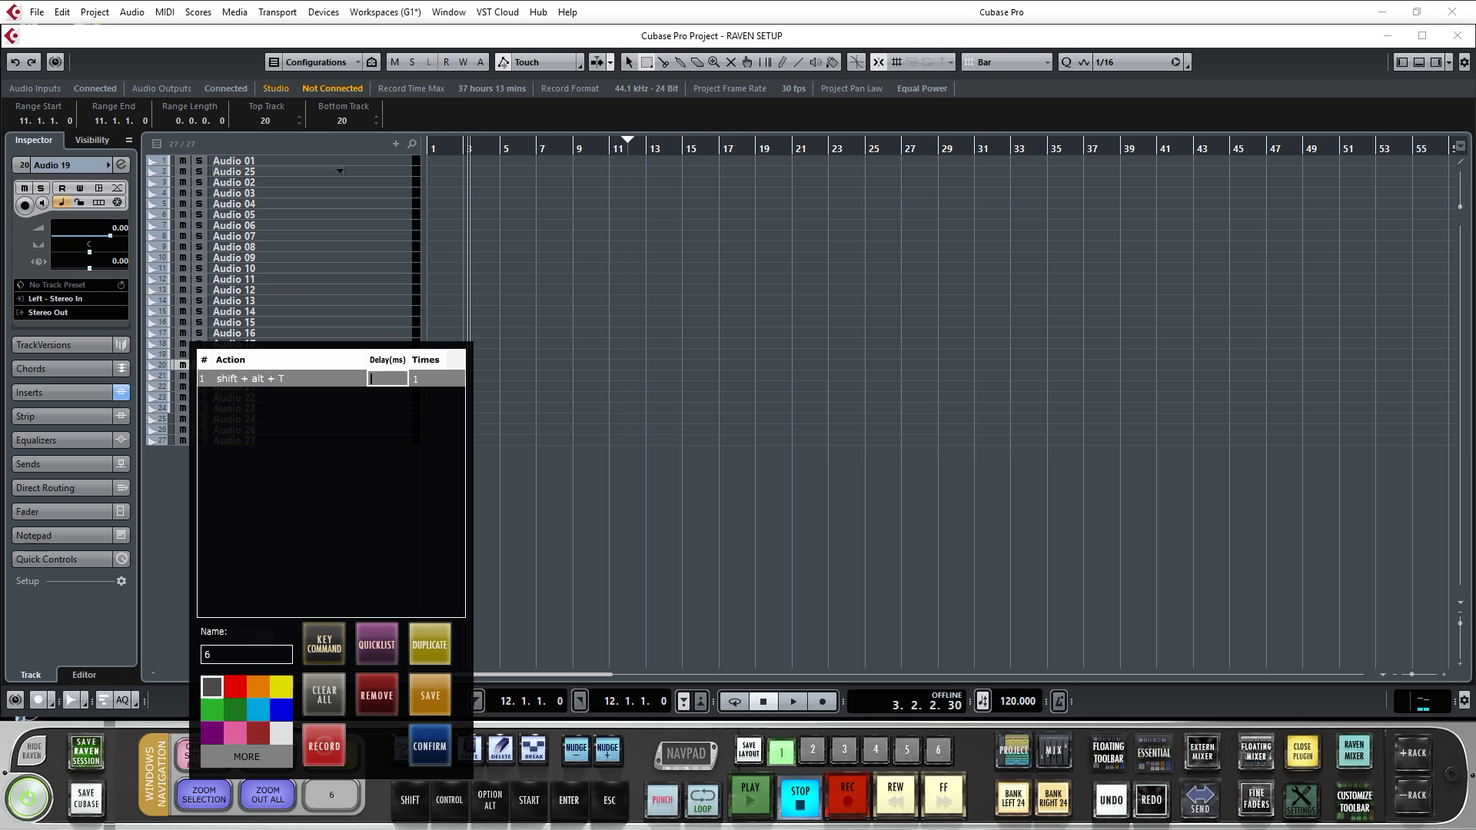
pyautogui.write('500')
pyautogui.click(325, 644)
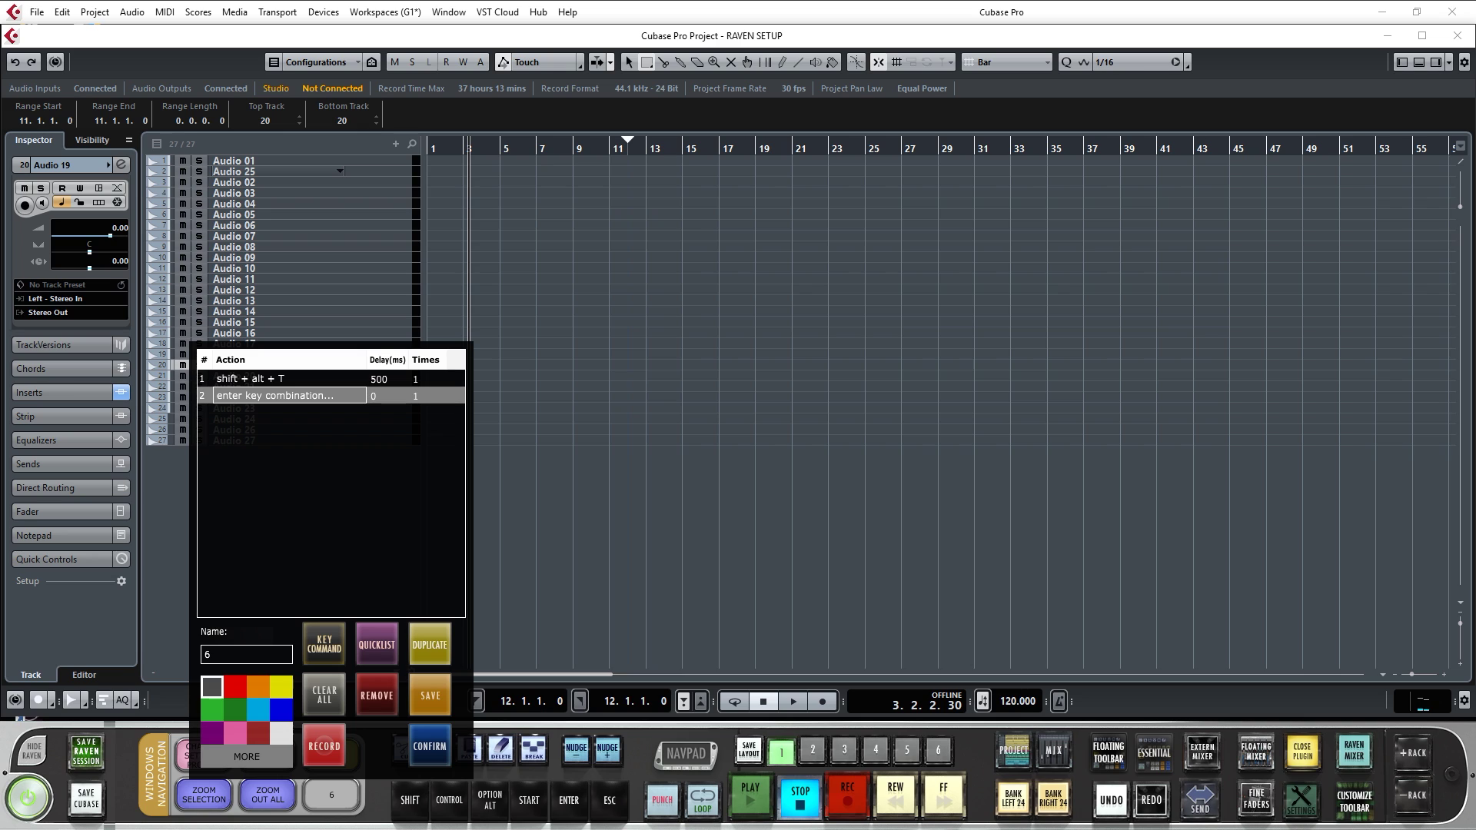
pyautogui.hotkey('alt', '\\')
pyautogui.click(387, 395)
pyautogui.press('BackSpace')
pyautogui.write('500')
# - Append key commands A, spacebar, CAPELLA, spacebar and TRACKS to the macro without delays
pyautogui.click(324, 644)
pyautogui.press('a')
pyautogui.click(324, 644)
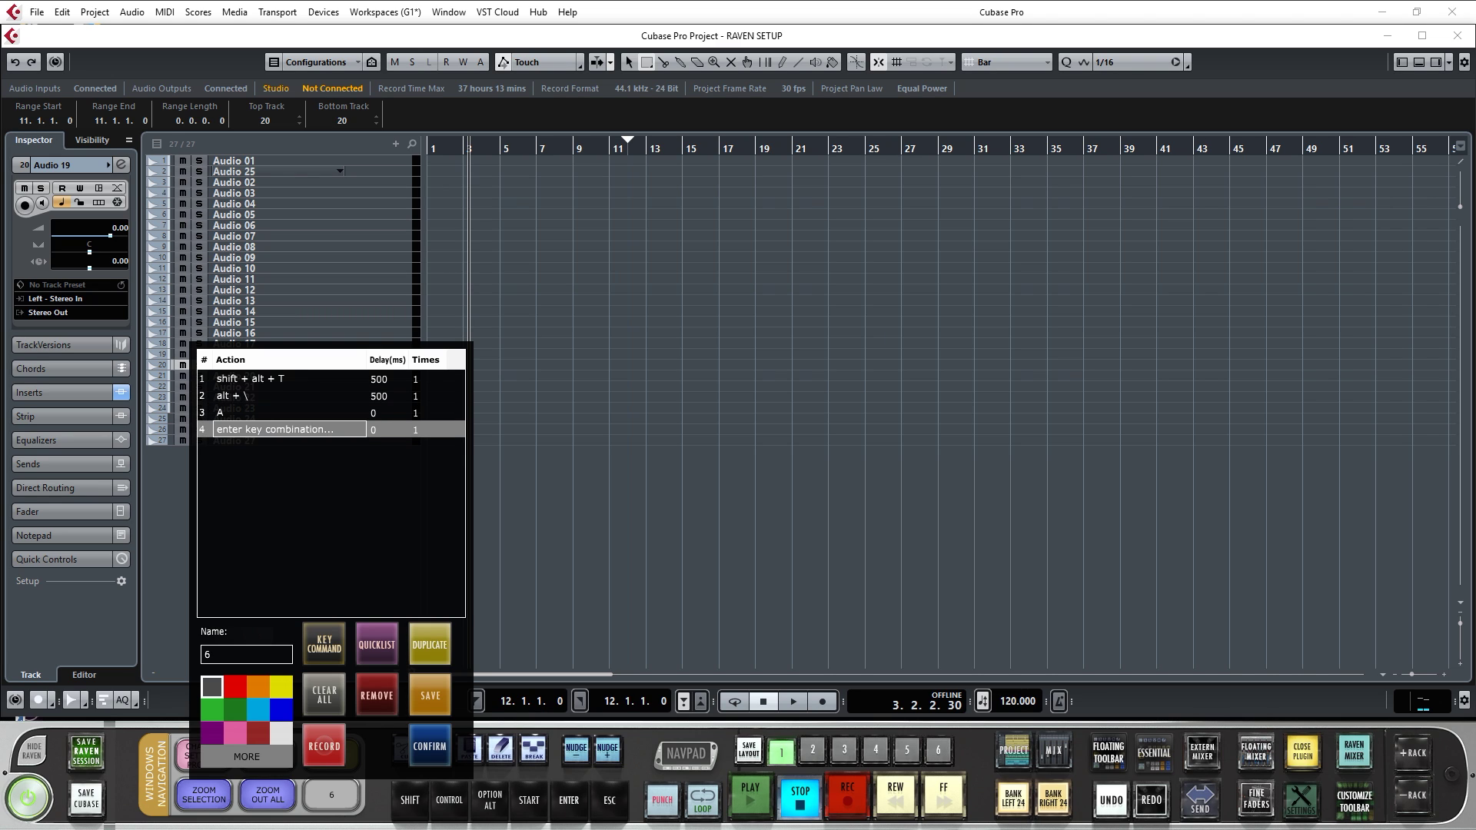
pyautogui.press('space')
pyautogui.click(324, 644)
pyautogui.press('capslock')
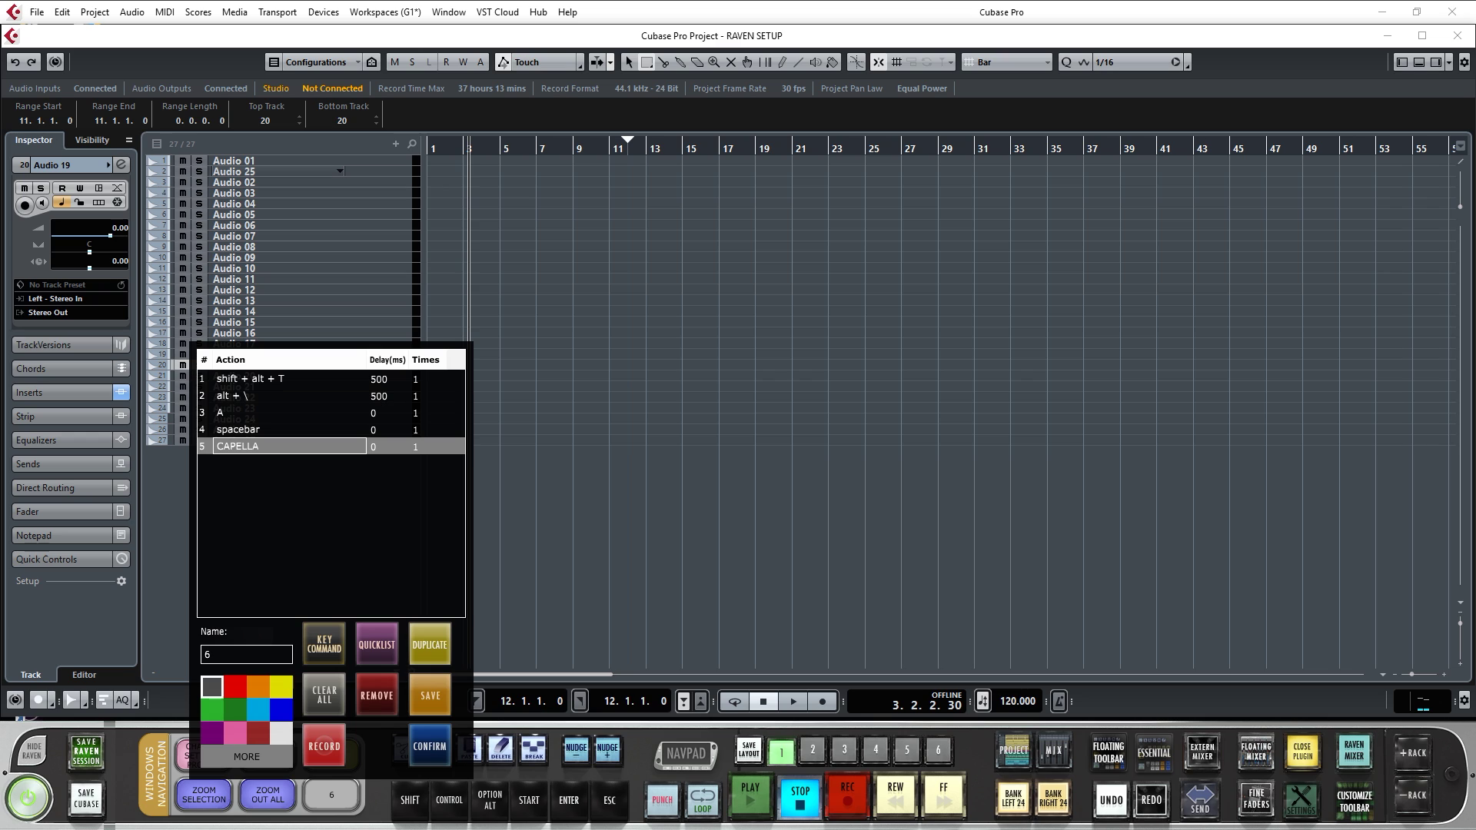
pyautogui.click(325, 644)
pyautogui.press('space')
pyautogui.click(325, 644)
pyautogui.write('TRACKS')
# - Append key commands Return and Ctrl+Shift+Alt+O to the macro, giving each a 500 ms delay
pyautogui.click(327, 640)
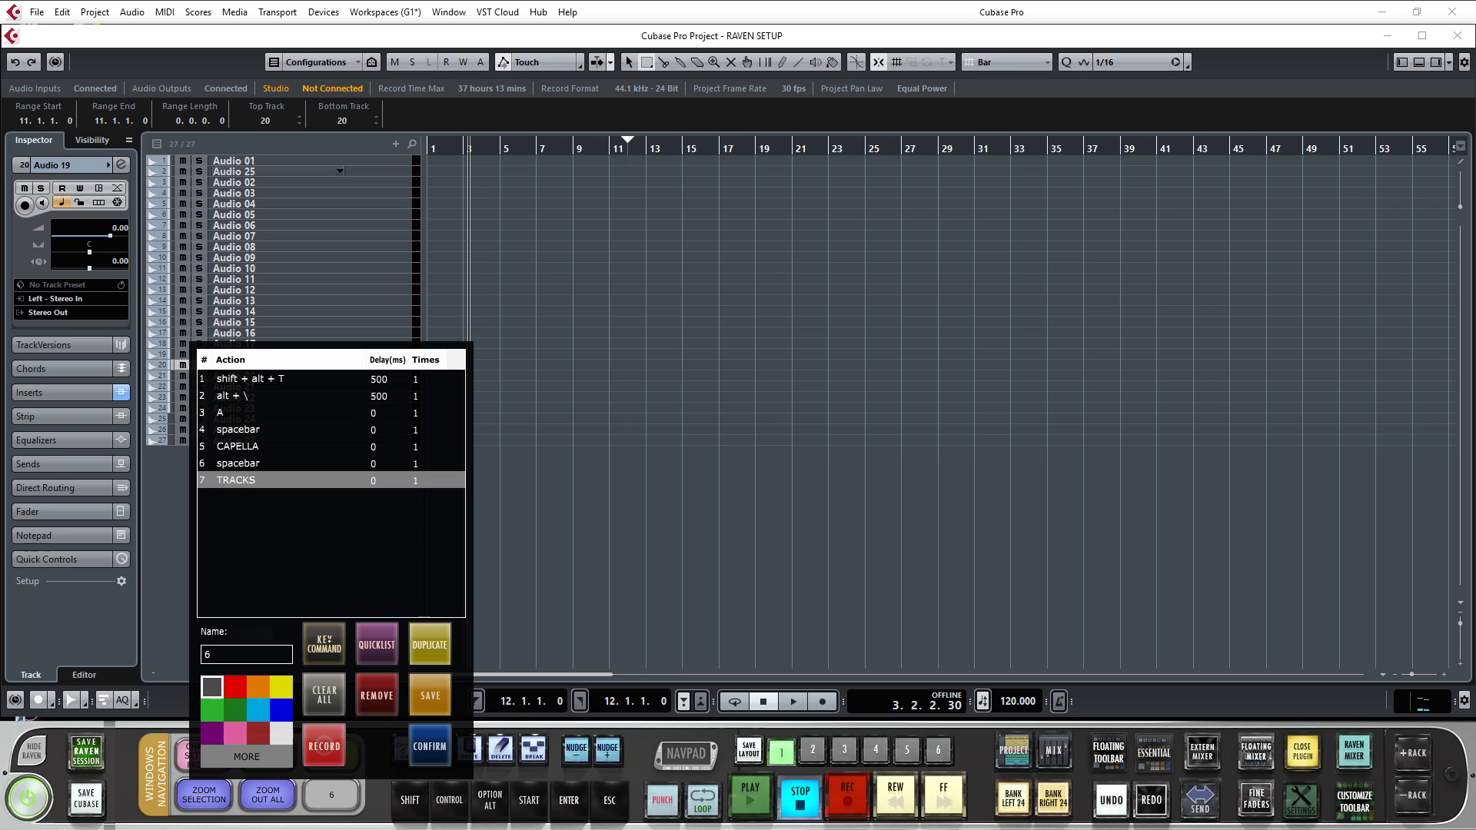
pyautogui.click(327, 641)
pyautogui.press('Return')
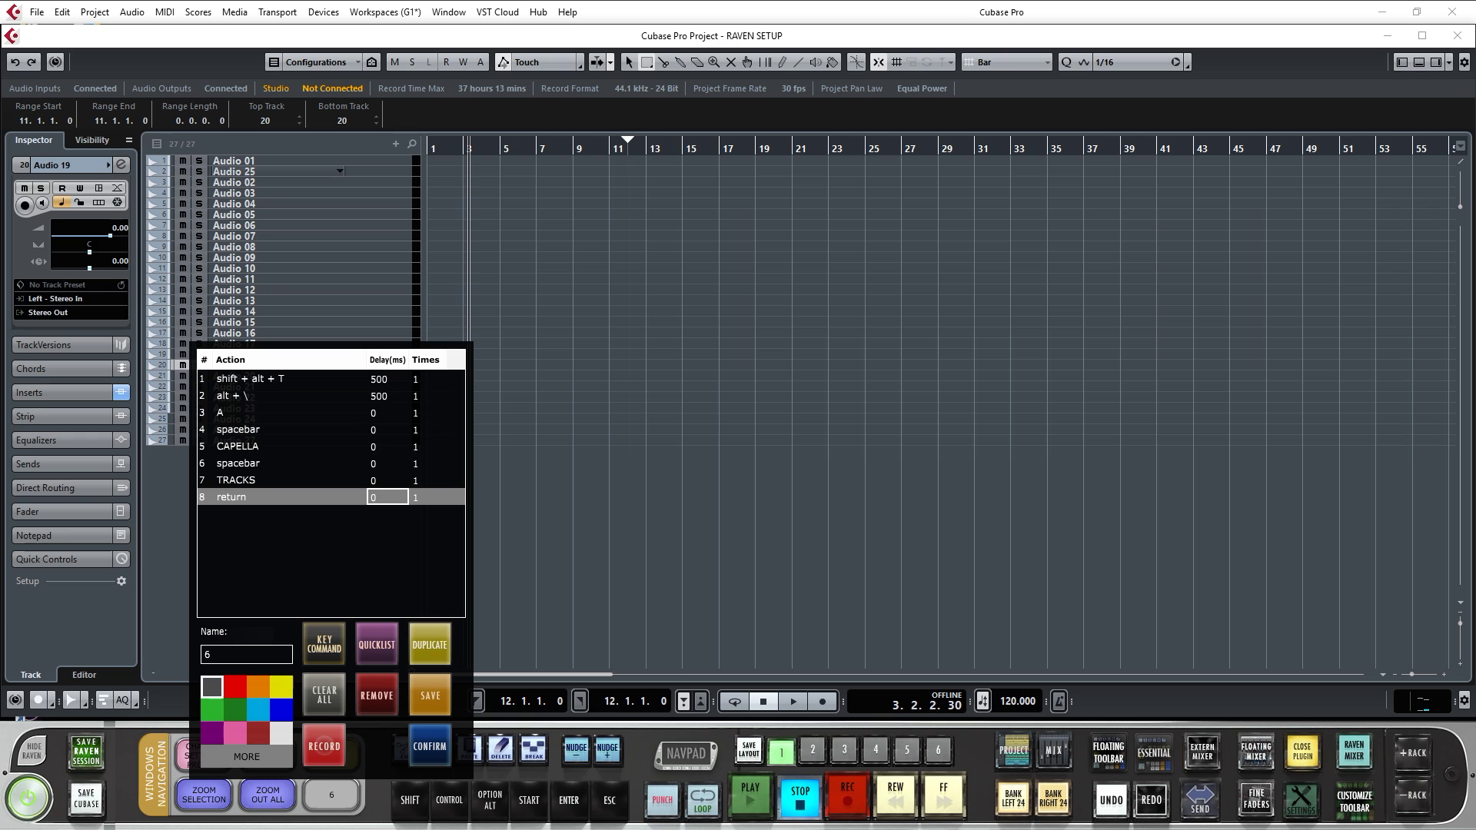
pyautogui.write('500')
pyautogui.press('Return')
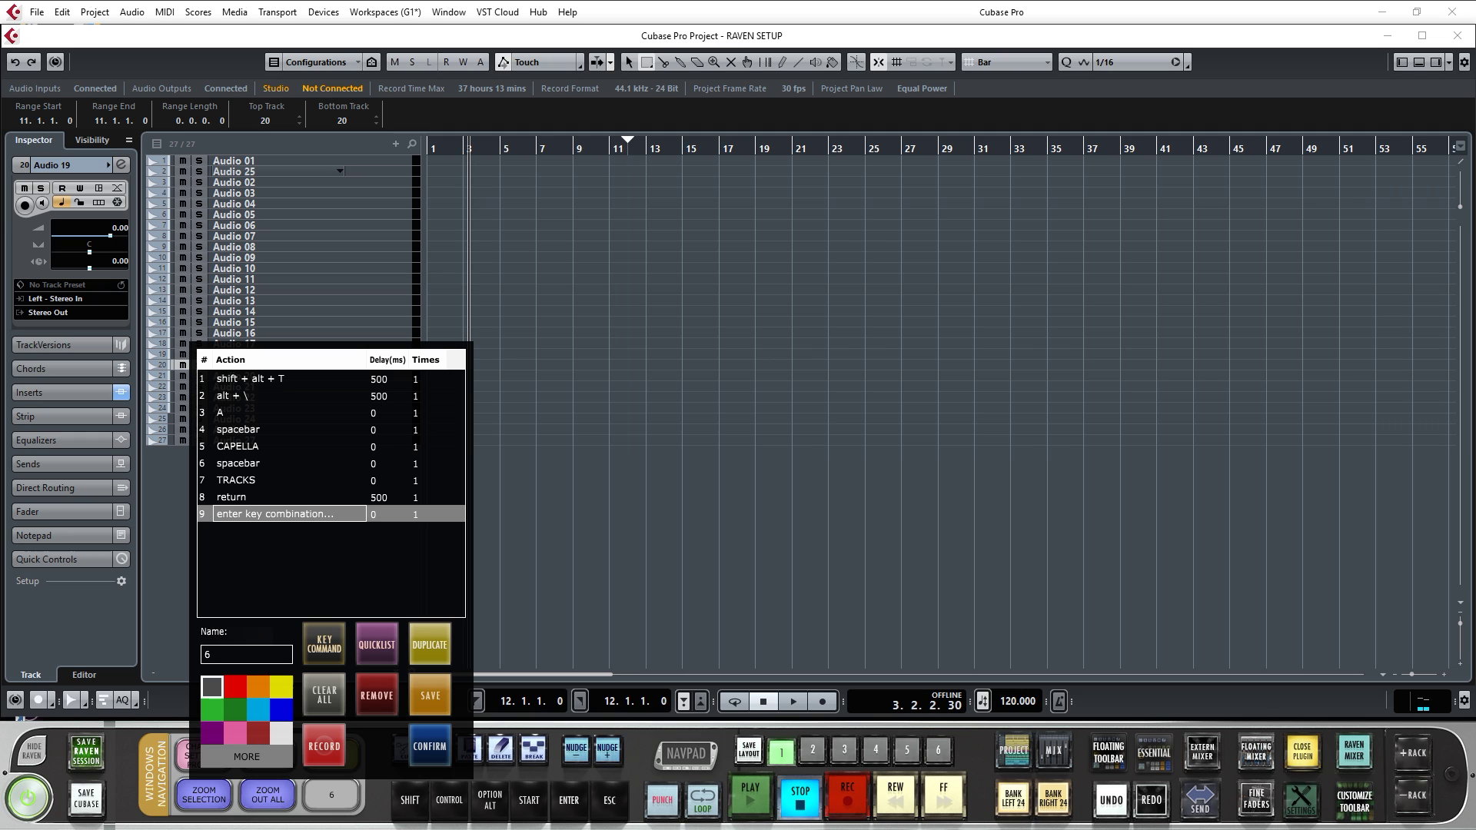
pyautogui.hotkey('ctrl', 'shift', 'alt', 'o')
pyautogui.click(386, 515)
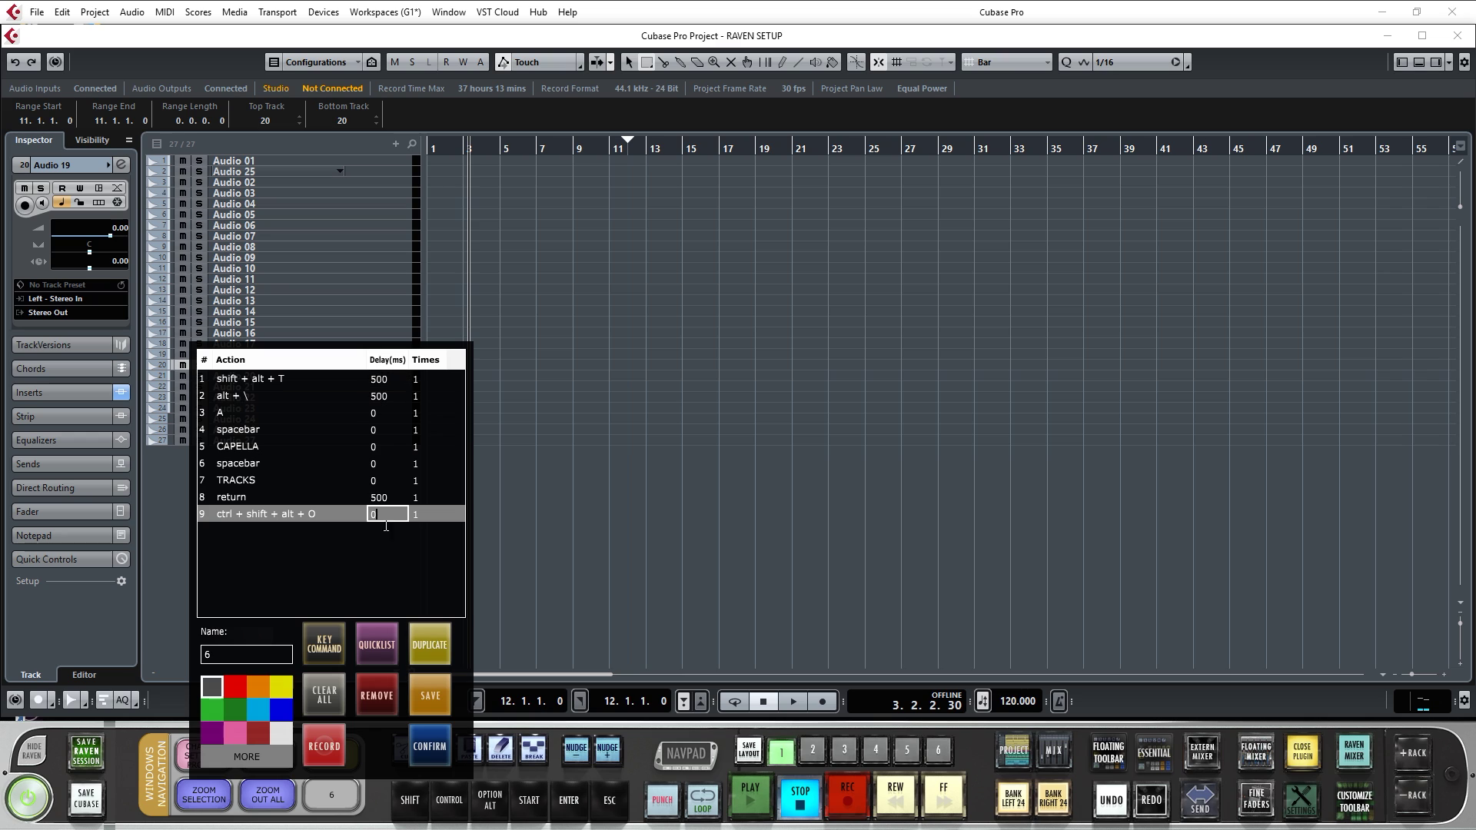
pyautogui.press('BackSpace')
pyautogui.write('500')
pyautogui.press('Tab')
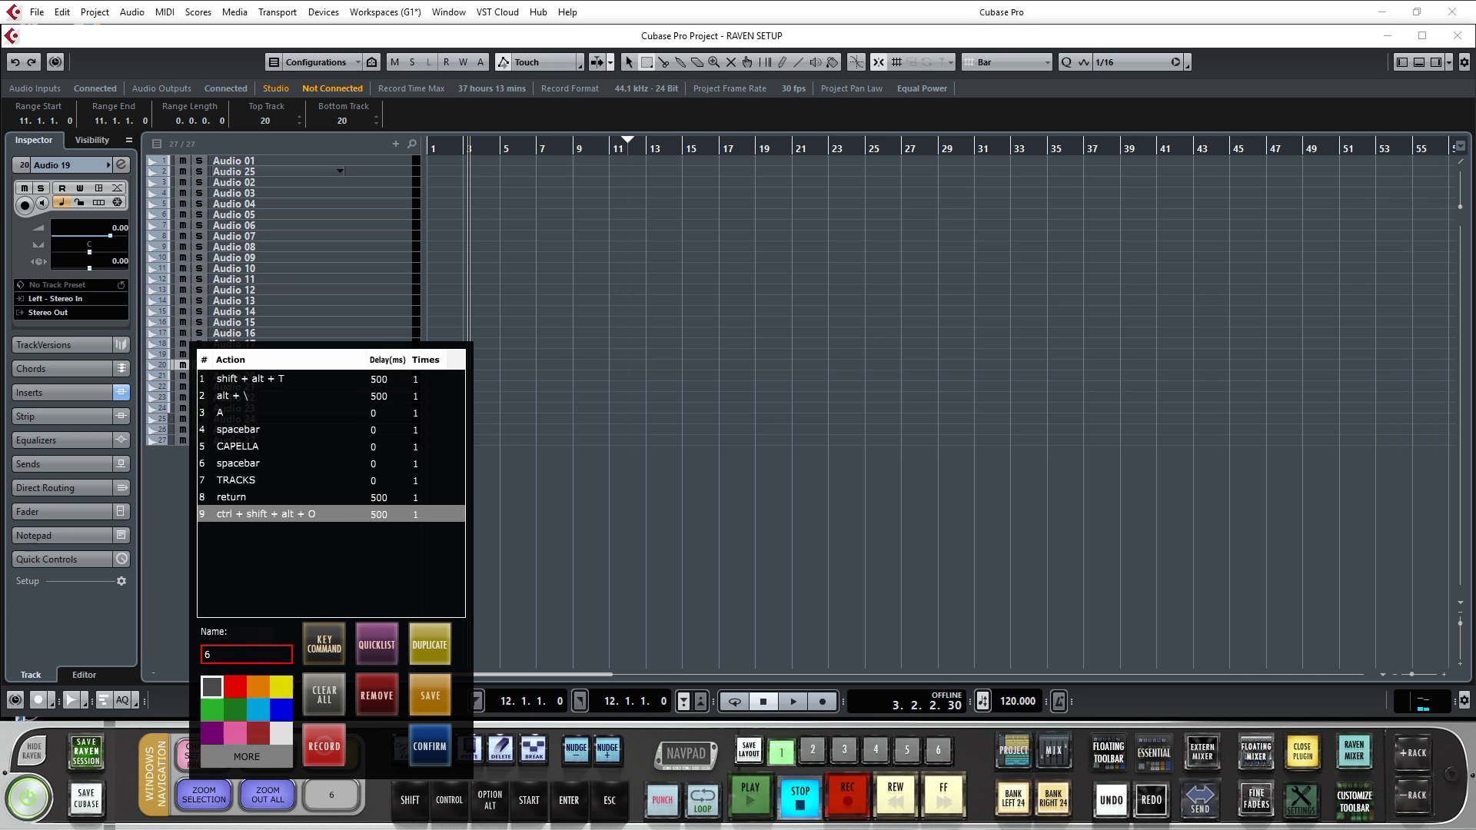
# - Name the macro CREATE ACAPELLA, colour it red and confirm it
pyautogui.write('CREATE ACAPELLA')
pyautogui.press('Return')
pyautogui.click(235, 686)
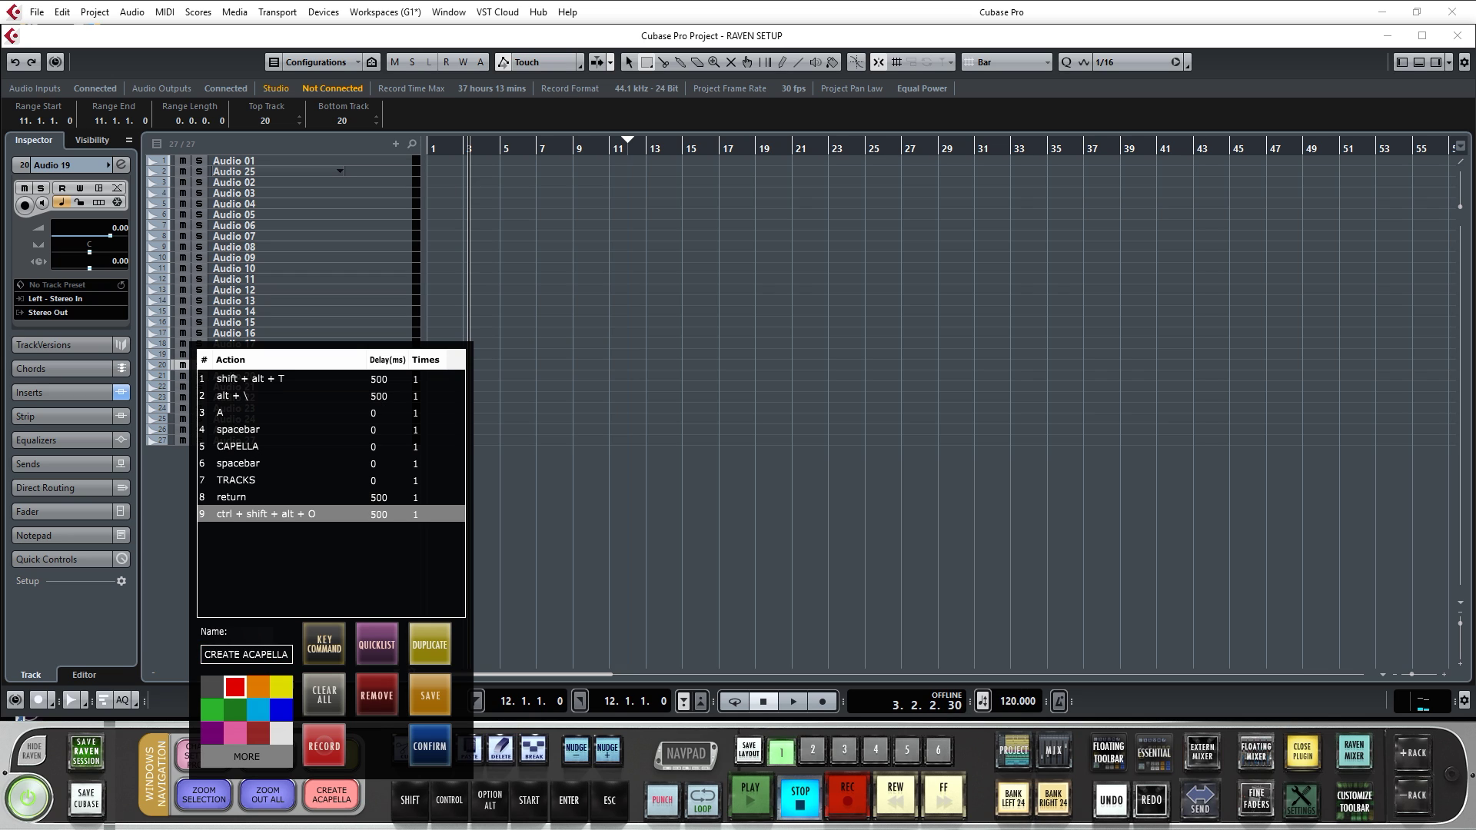
pyautogui.click(430, 695)
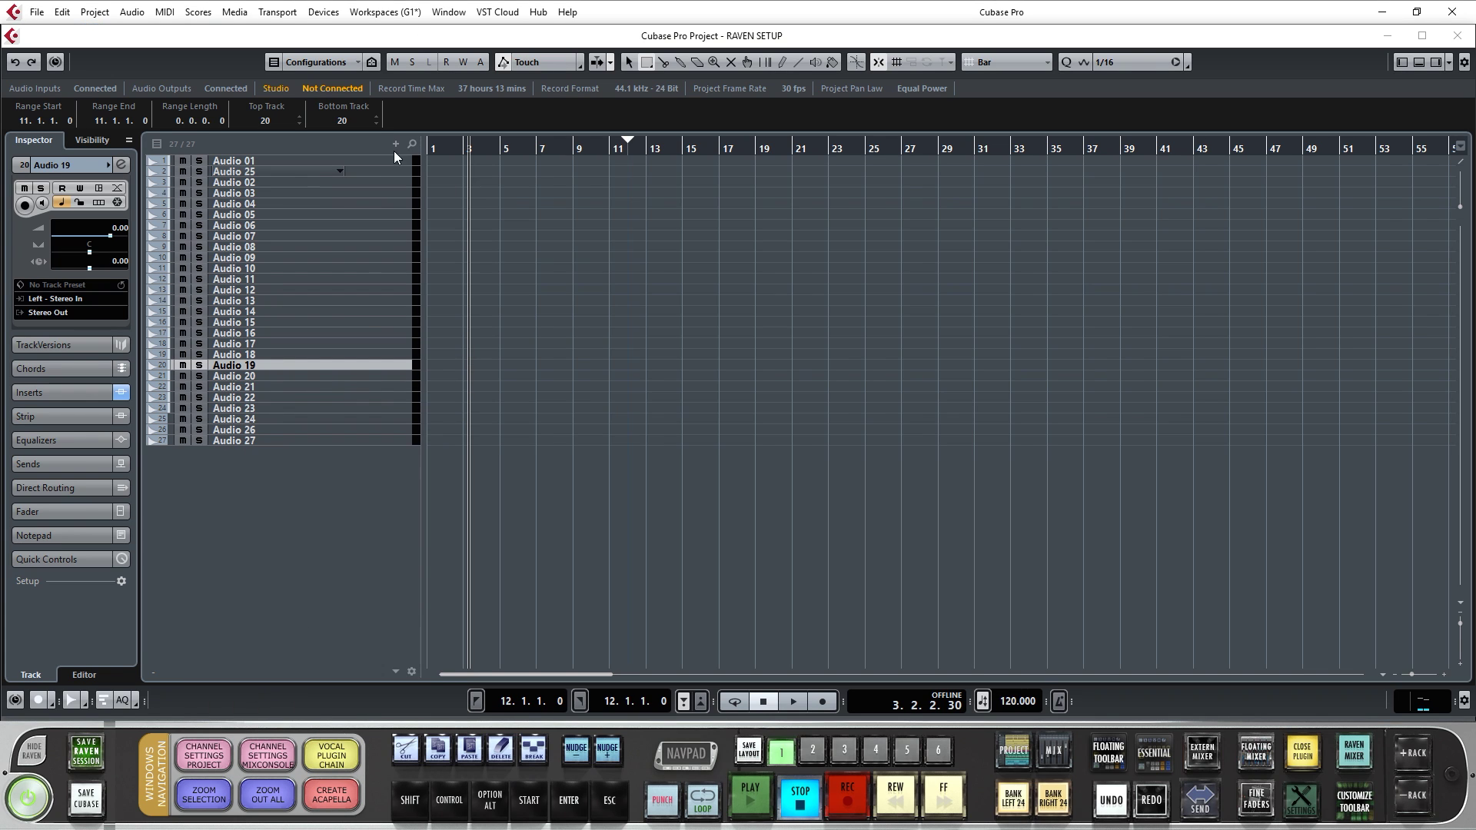
# - Select tracks Audio 14 through Audio 19 and run the CREATE ACAPELLA macro on them
pyautogui.keyDown('shift'); pyautogui.click(381, 312); pyautogui.keyUp('shift')
pyautogui.click(331, 794)
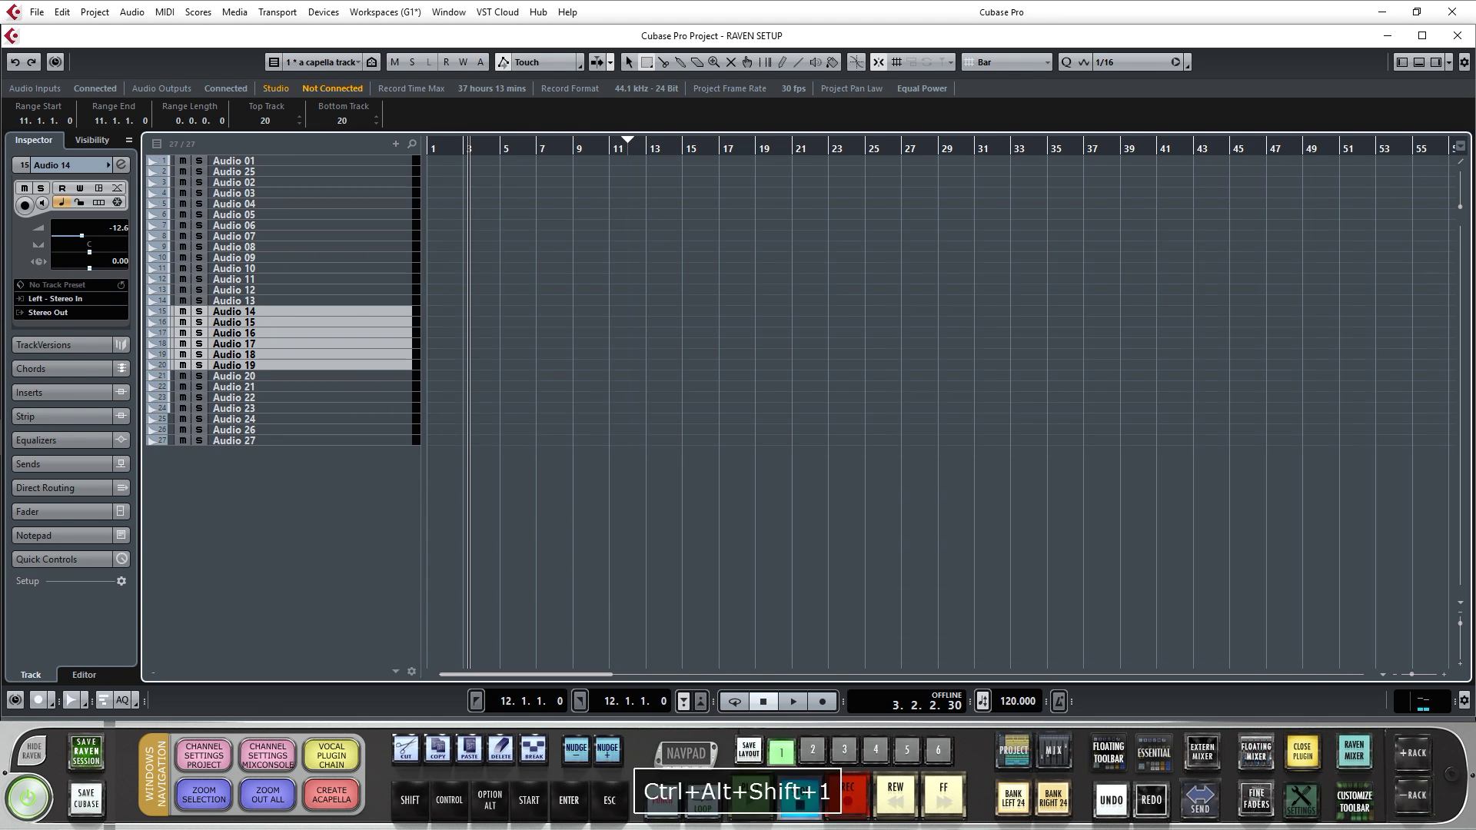
pyautogui.hotkey('ctrl', 'alt', 'shift', 'o')
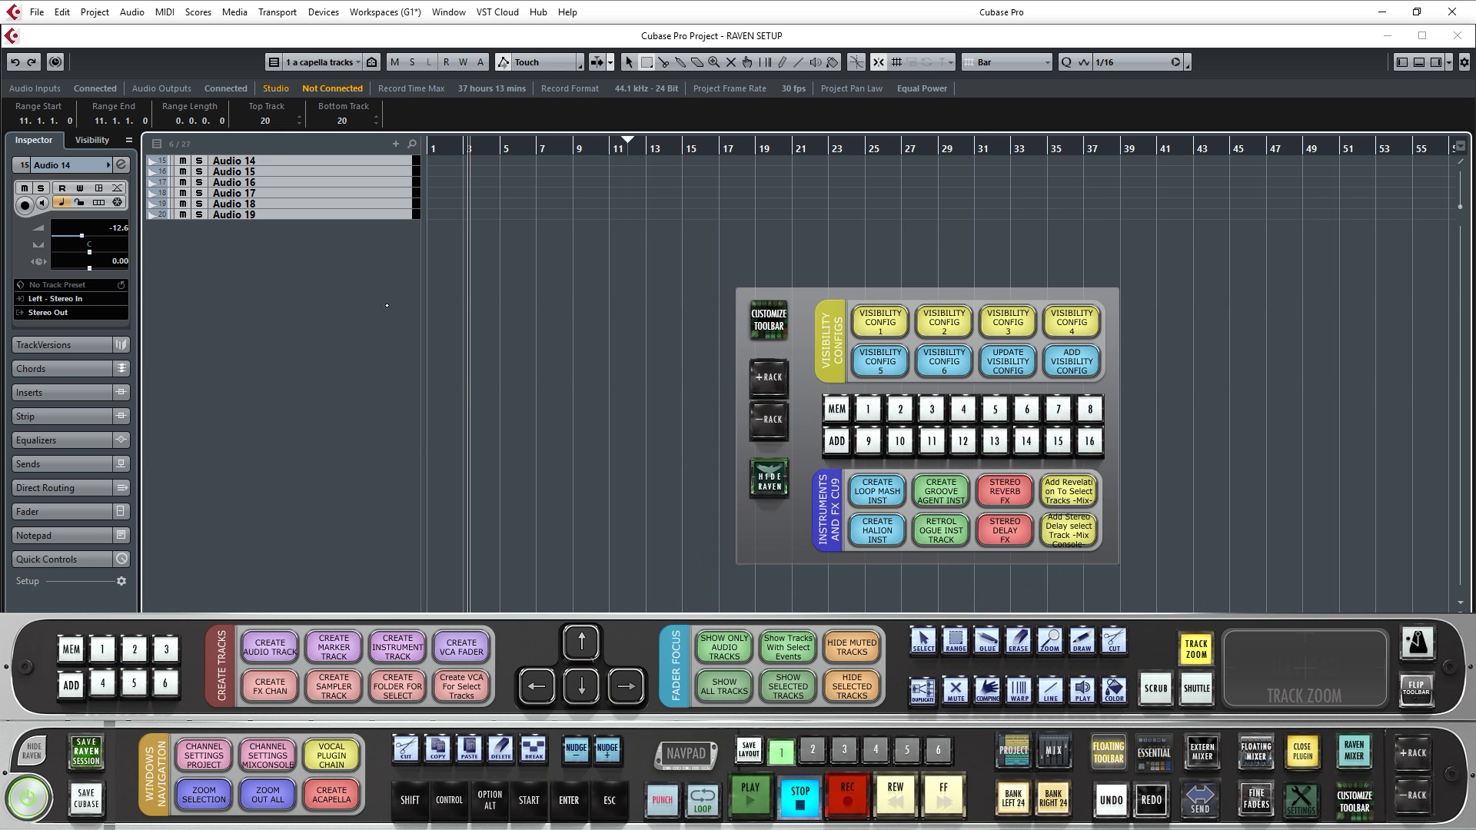
pyautogui.hotkey('ctrl', 'alt', 'shift', '1')
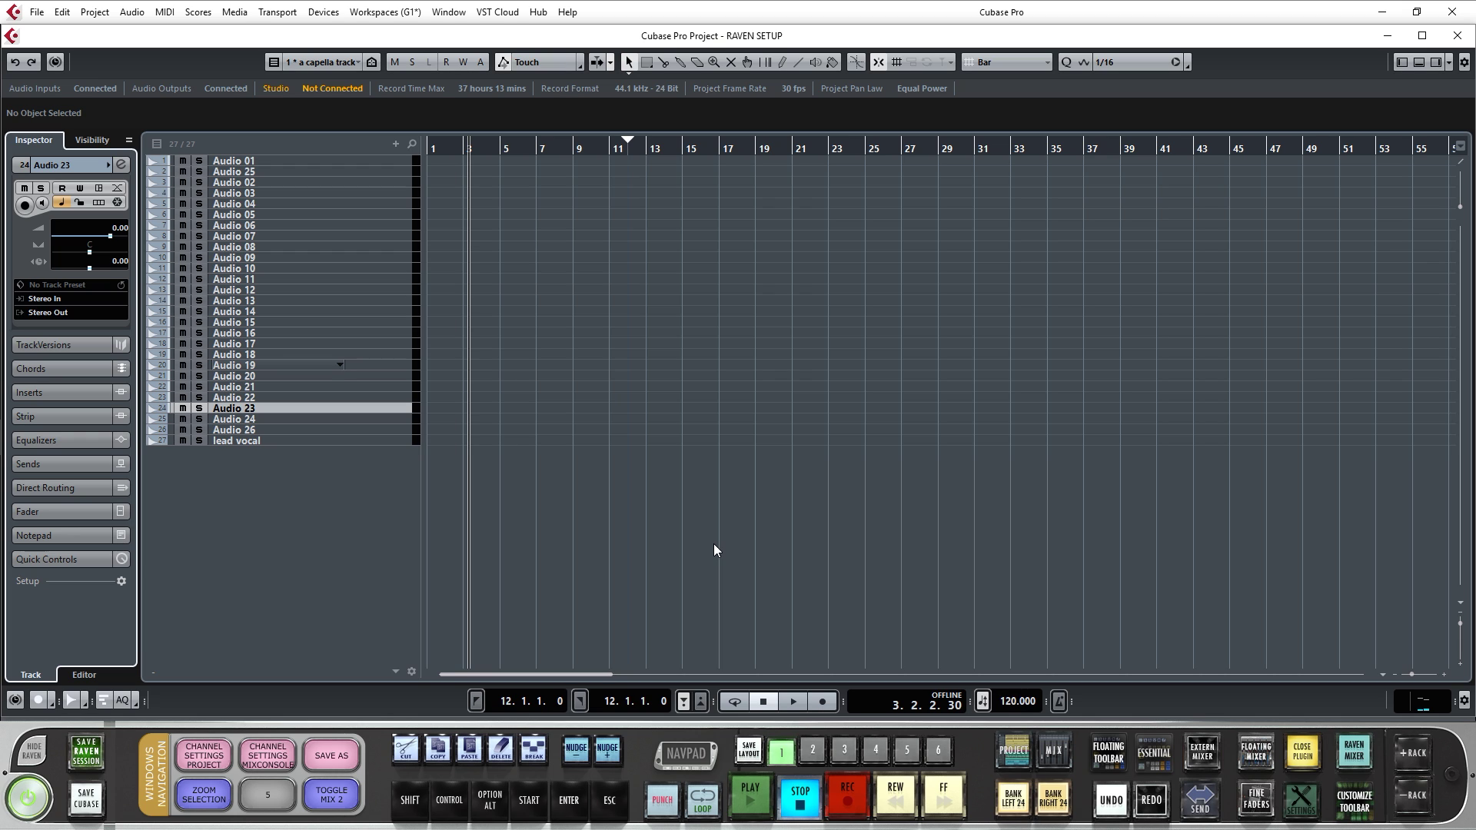
# - Record a macro for blank toolbar slot 5 that renames track Audio 23 to lead vocal, saving it as NAME LEAD VOCAL
pyautogui.click(267, 794)
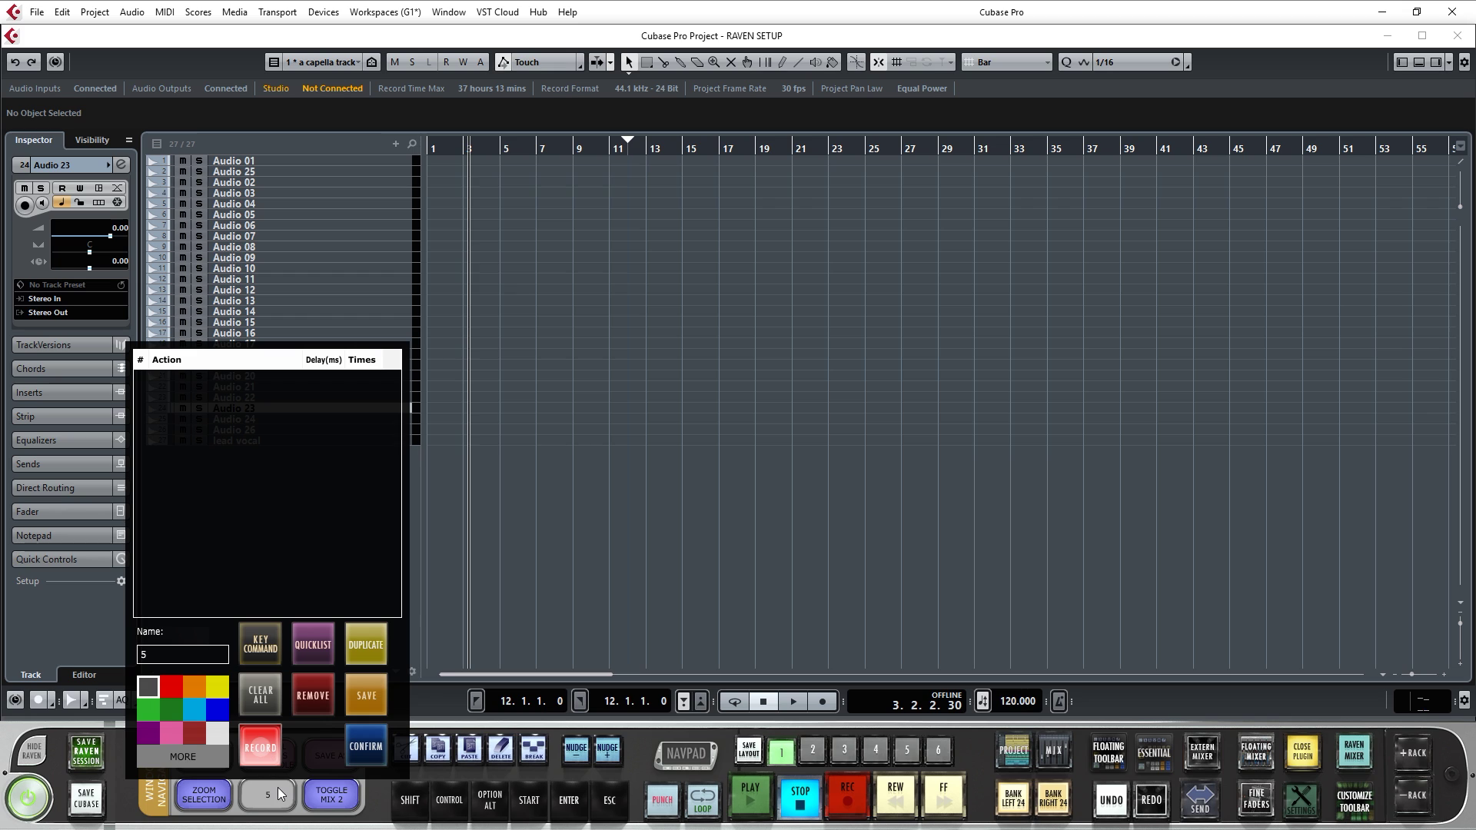
pyautogui.doubleClick(52, 167)
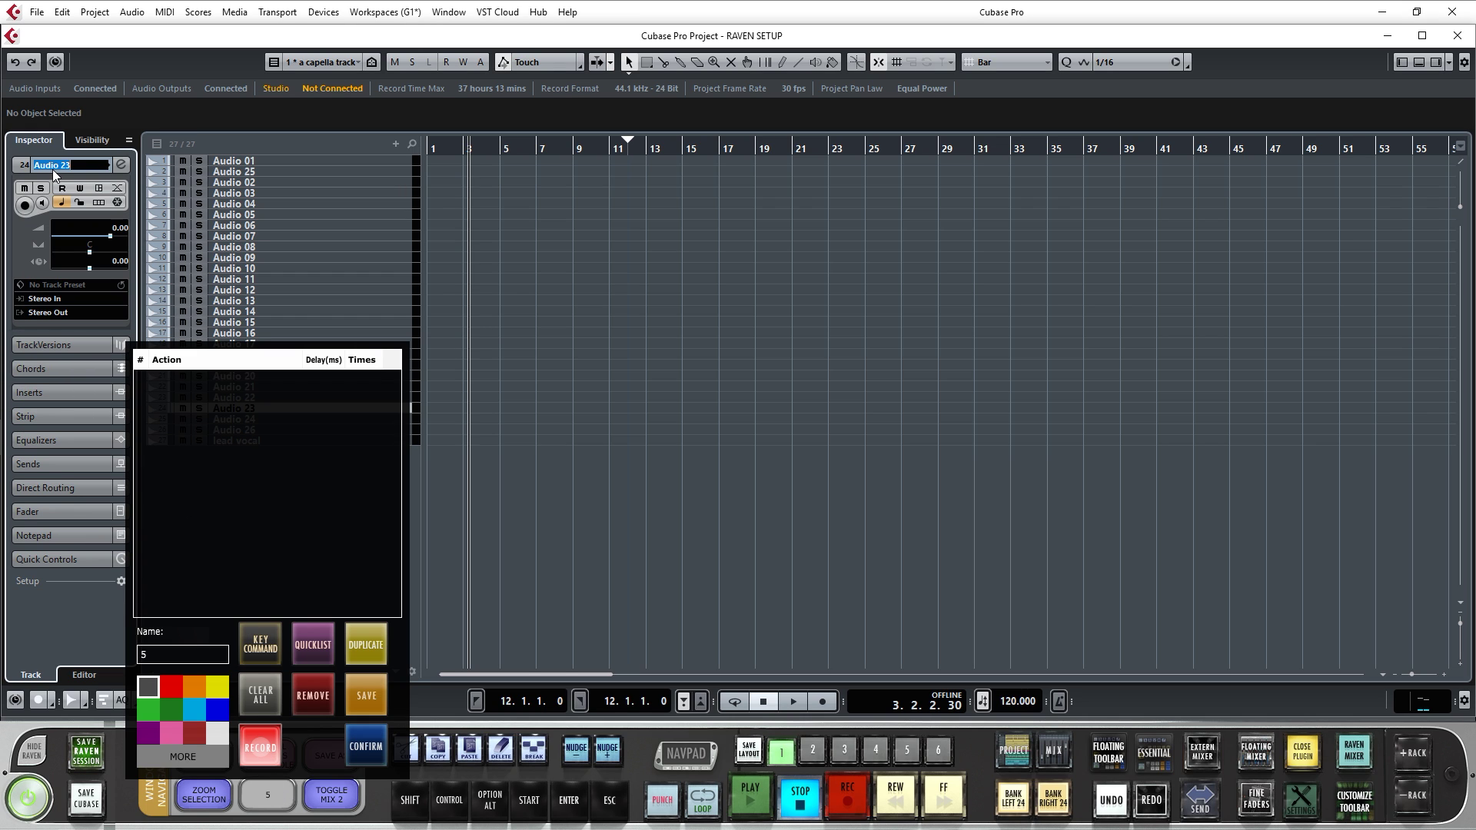
pyautogui.write('lead vocal')
pyautogui.press('Return')
pyautogui.click(259, 745)
pyautogui.write('NAME lead vocal')
pyautogui.click(641, 438)
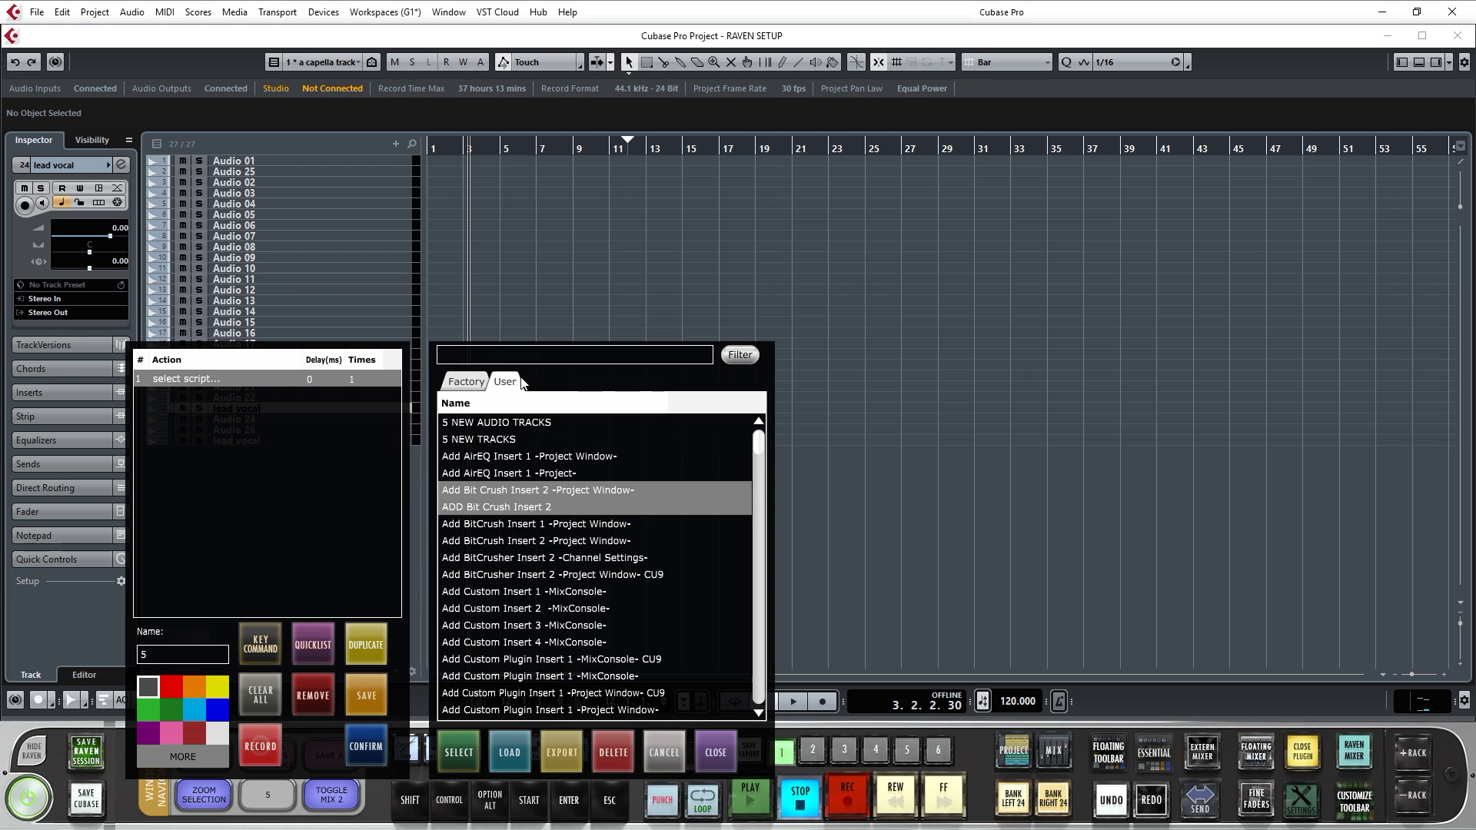
# - Find the user script NAME LEAD VOCAL and add it as the action of the slot 5 macro
pyautogui.click(556, 355)
pyautogui.write('name lead')
pyautogui.click(491, 490)
pyautogui.click(714, 752)
# - Name the slot 5 macro NAME LEAD, colour it yellow and confirm it
pyautogui.write('NAME LEAD')
pyautogui.press('Return')
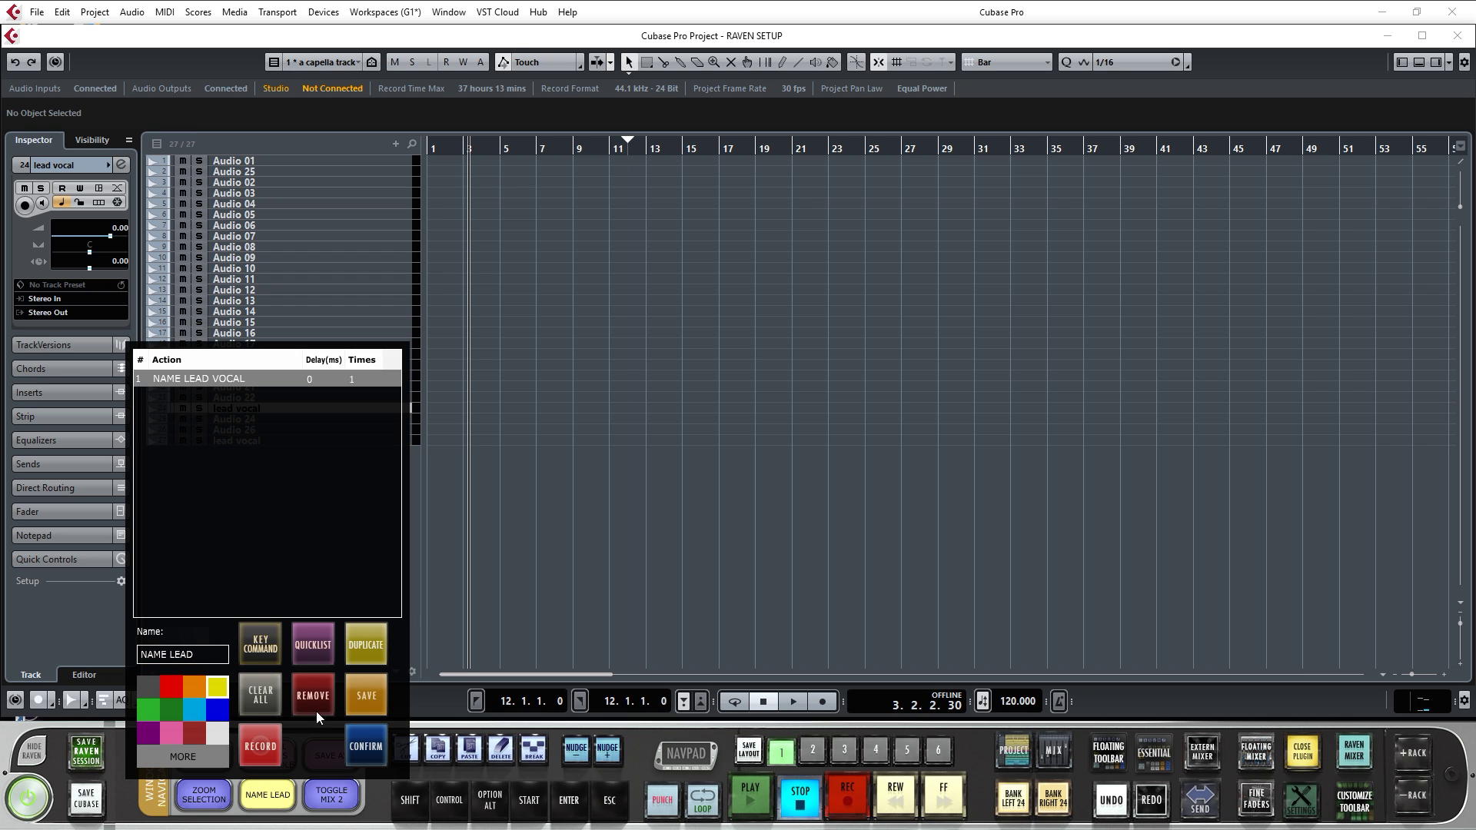
pyautogui.click(362, 735)
# - Select track Audio 21 and run the NAME LEAD macro to rename it
pyautogui.press('Left')
pyautogui.press('Up')
pyautogui.press('Up')
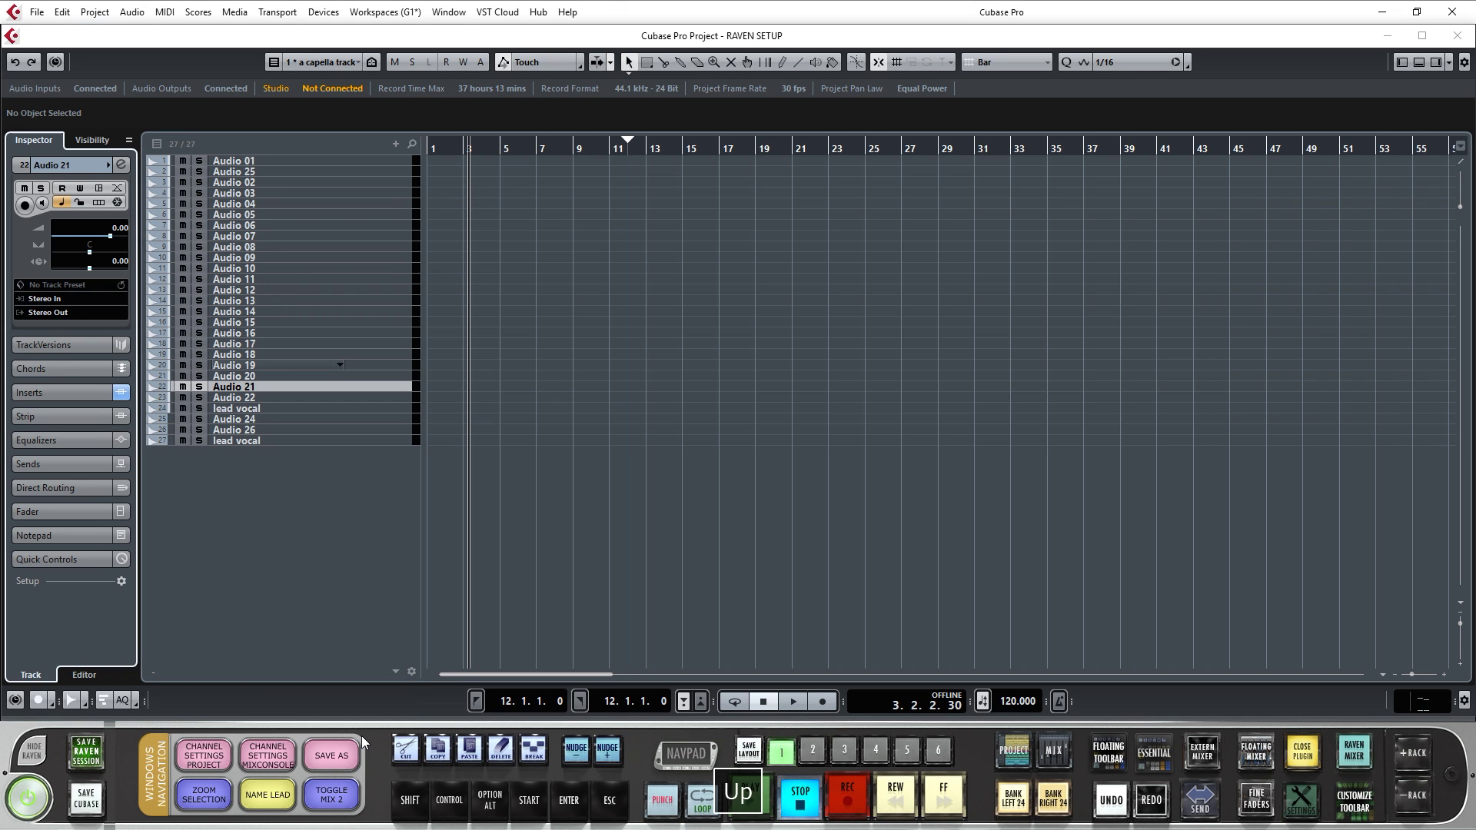
pyautogui.click(267, 795)
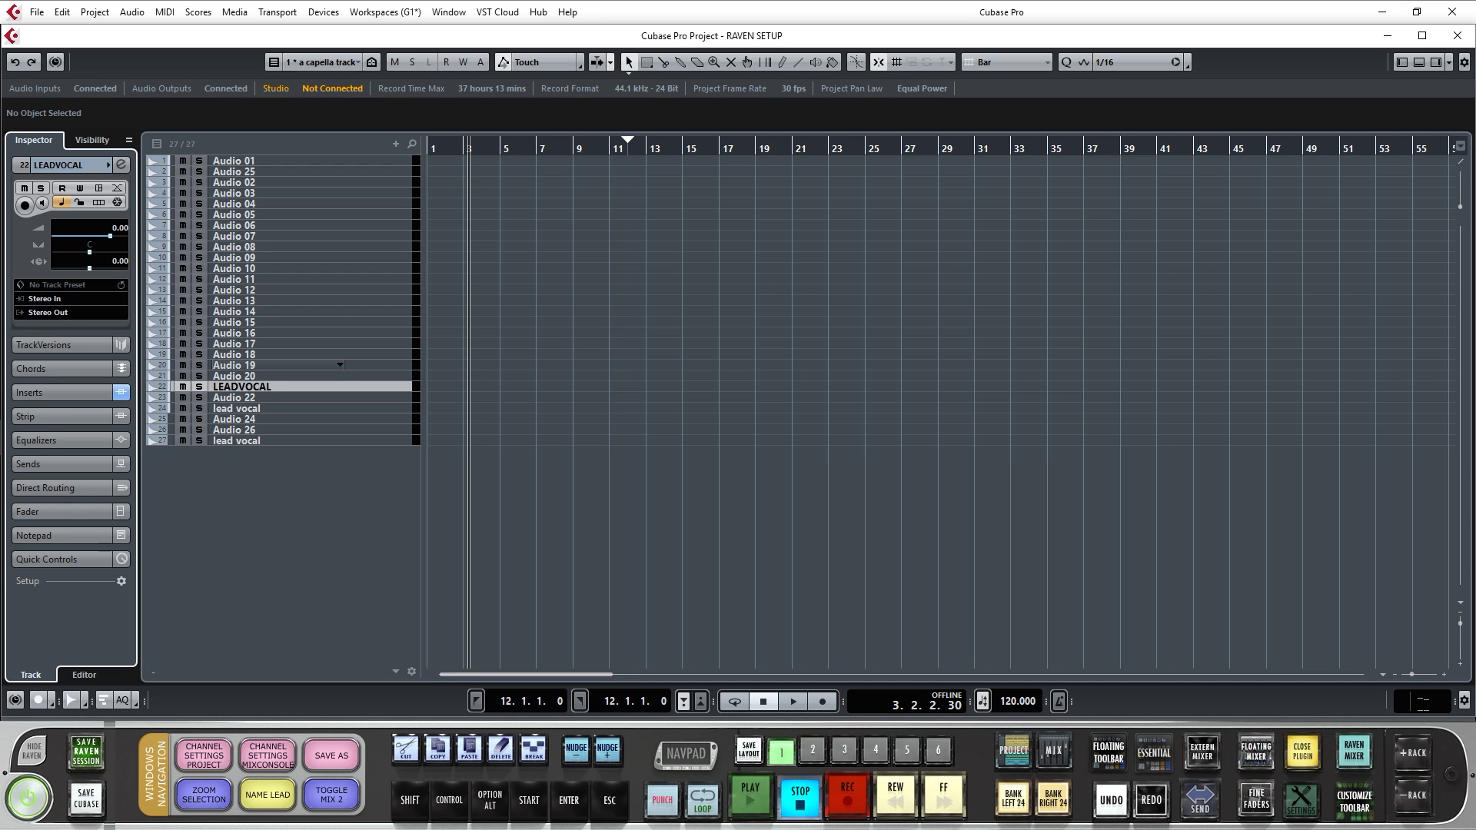
# - Select track Audio 18 and run the NAME LEAD macro on it
pyautogui.press('Up')
pyautogui.press('Up')
pyautogui.press('Up')
pyautogui.click(267, 795)
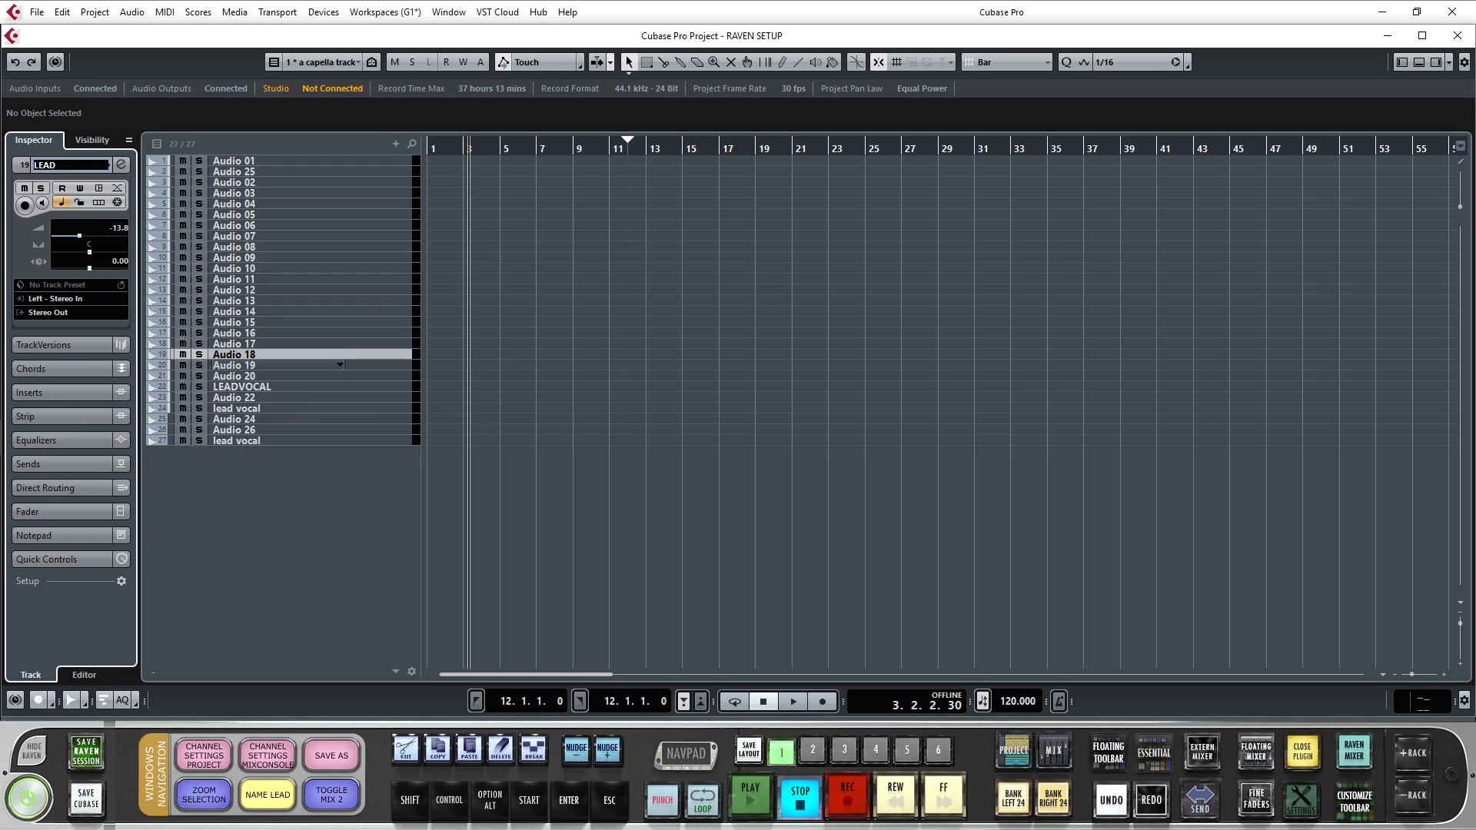